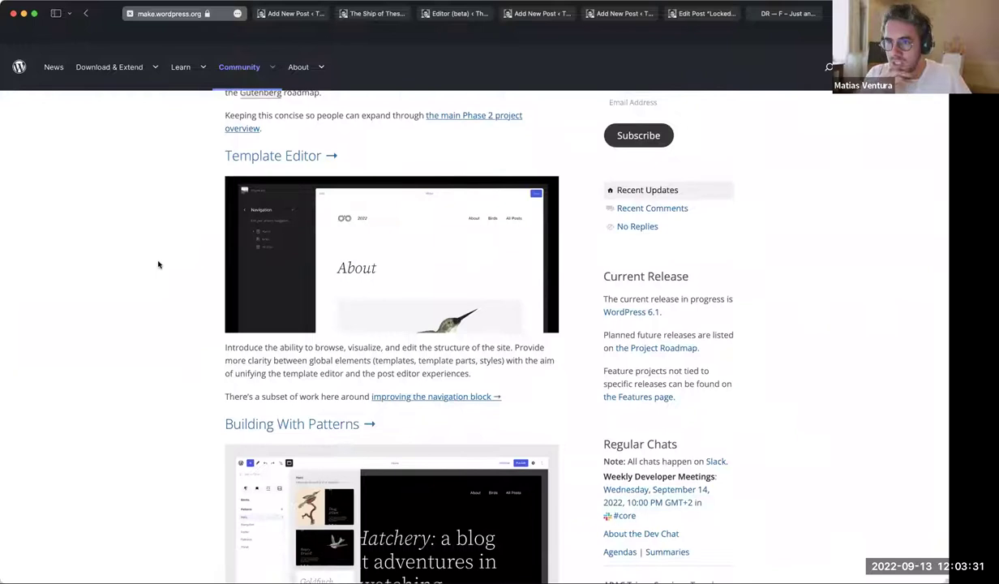
Look through the Roadmap to 6.1 post, from its introduction to the Themes & Gradual Adoption section.
{"action": "scroll", "coordinate": [159, 264], "scroll_direction": "down", "scroll_amount": 9}
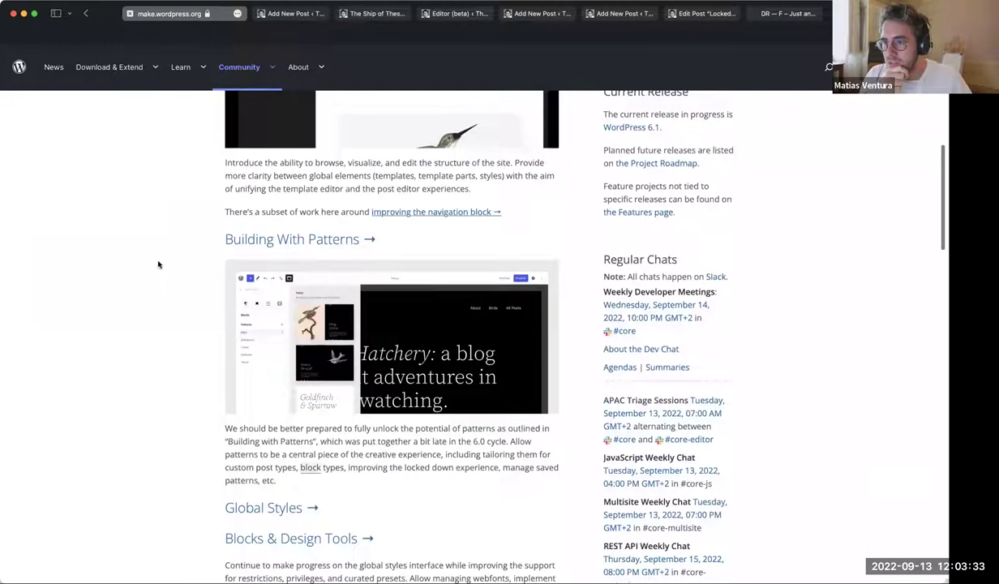
{"action": "scroll", "coordinate": [158, 265], "scroll_direction": "down", "scroll_amount": 3}
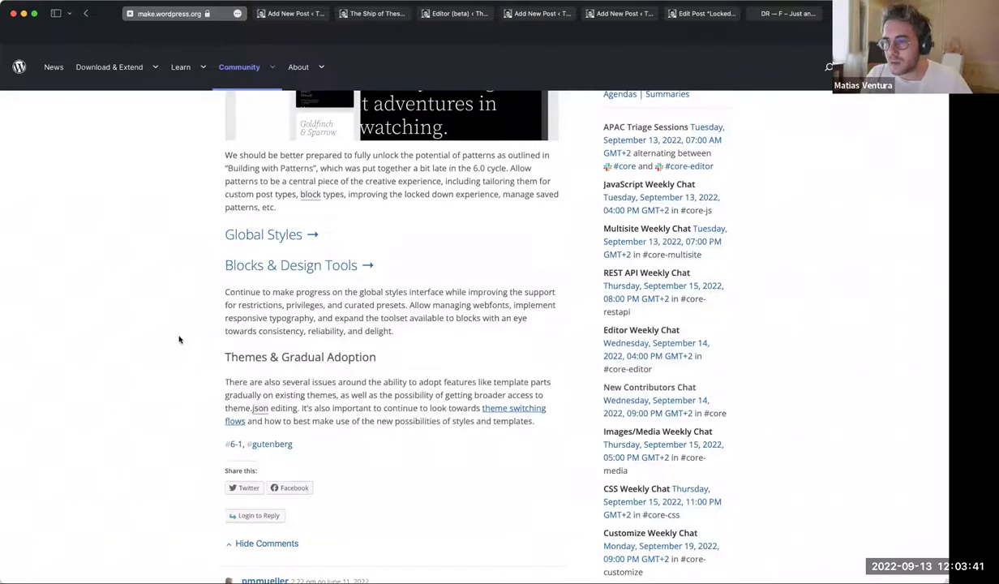
{"action": "scroll", "coordinate": [180, 340], "scroll_direction": "up", "scroll_amount": 15}
{"action": "scroll", "coordinate": [179, 340], "scroll_direction": "down", "scroll_amount": 1}
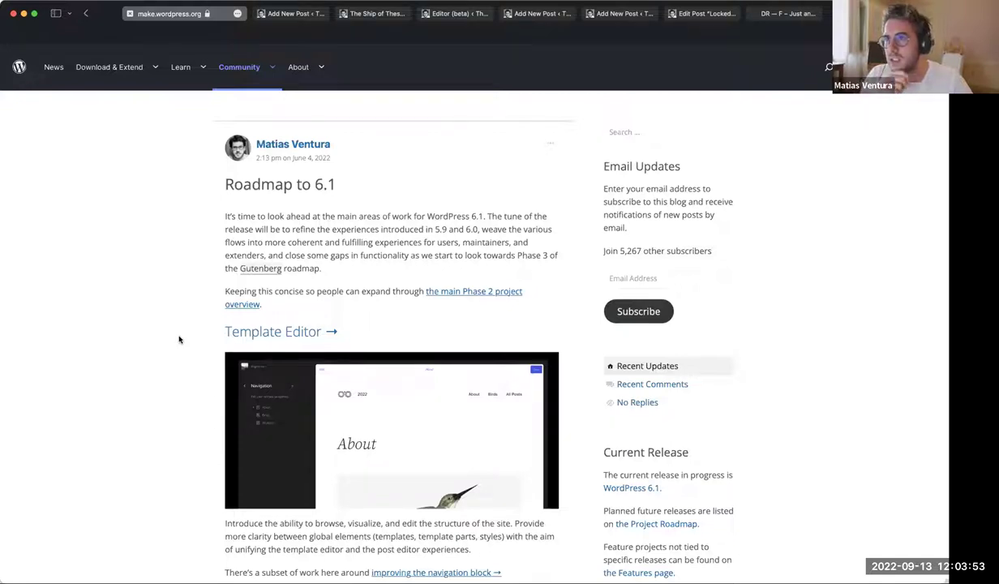
Switch to the 6.1 draft post in the editor and view its opening release summary.
{"action": "left_click", "coordinate": [279, 16]}
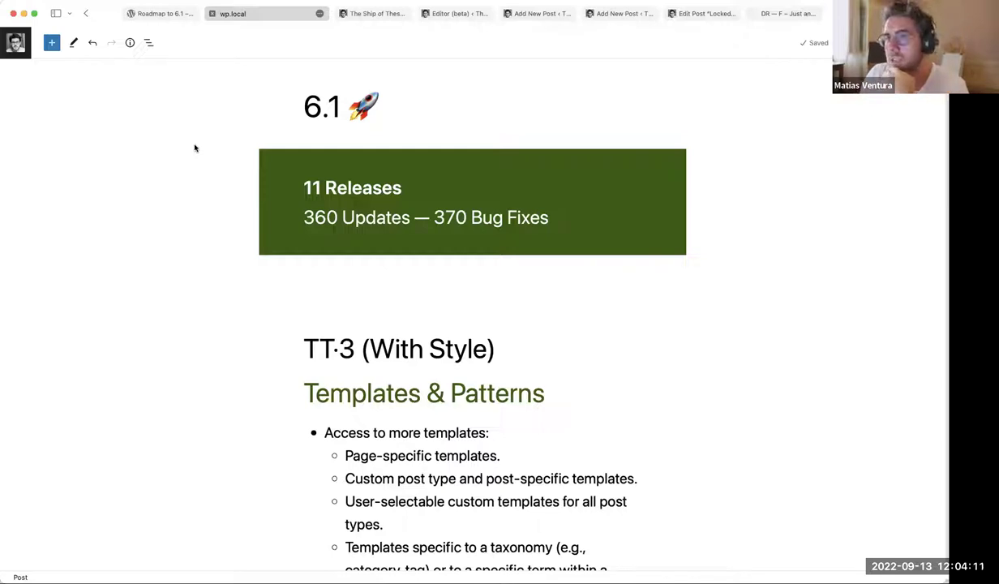
{"action": "scroll", "coordinate": [195, 148], "scroll_direction": "up", "scroll_amount": 1}
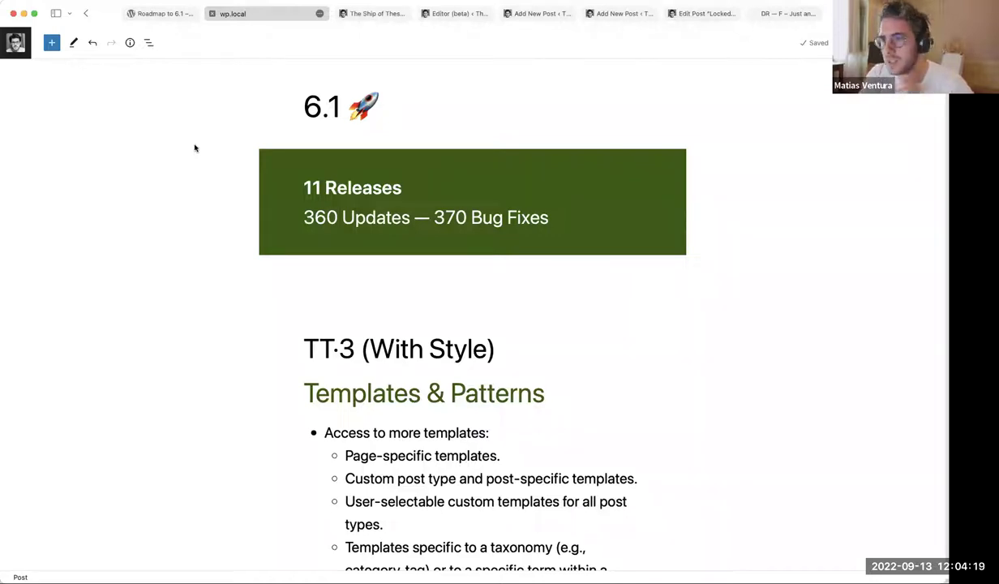
{"action": "scroll", "coordinate": [195, 147], "scroll_direction": "up", "scroll_amount": 1}
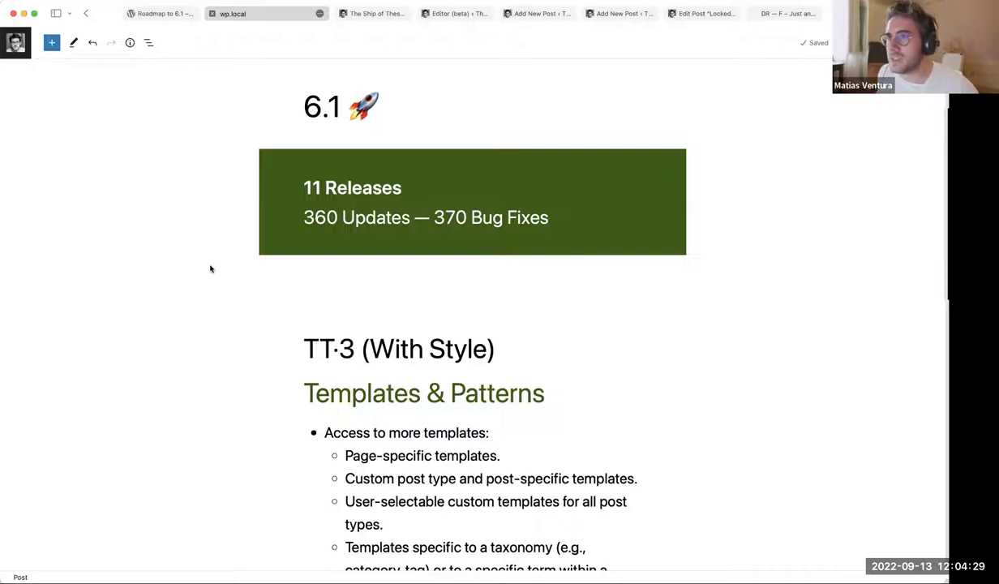
Switch to The Ship of Theseus front end and look over the home page down to the older posts link.
{"action": "key", "text": "ctrl+Tab"}
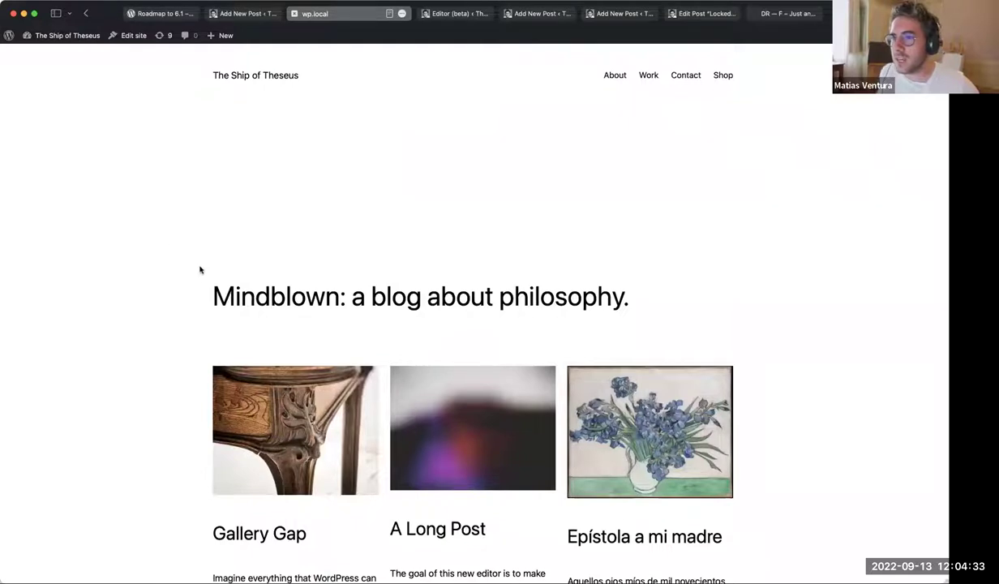
{"action": "scroll", "coordinate": [126, 264], "scroll_direction": "down", "scroll_amount": 3}
{"action": "scroll", "coordinate": [127, 264], "scroll_direction": "down", "scroll_amount": 10}
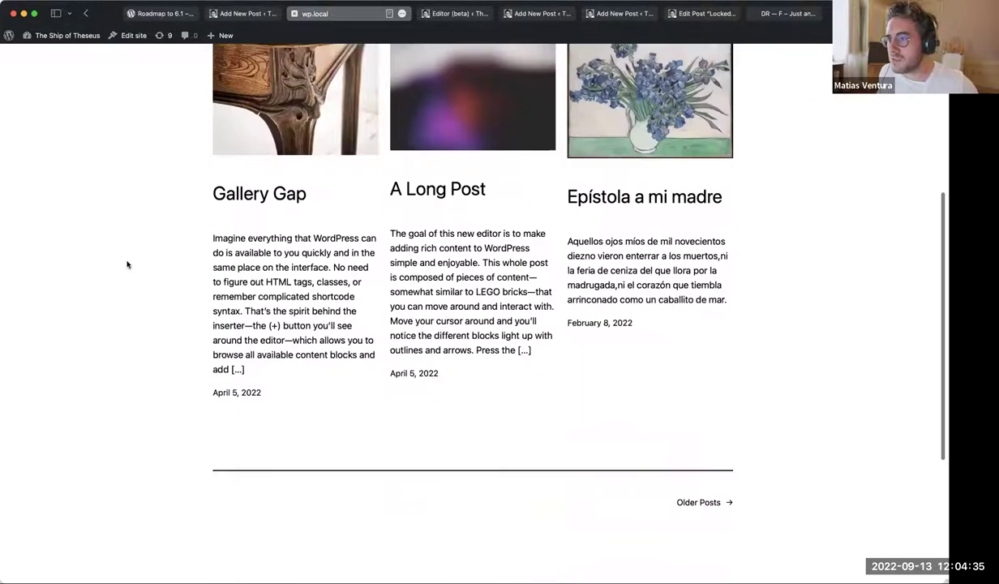
{"action": "scroll", "coordinate": [127, 263], "scroll_direction": "up", "scroll_amount": 10}
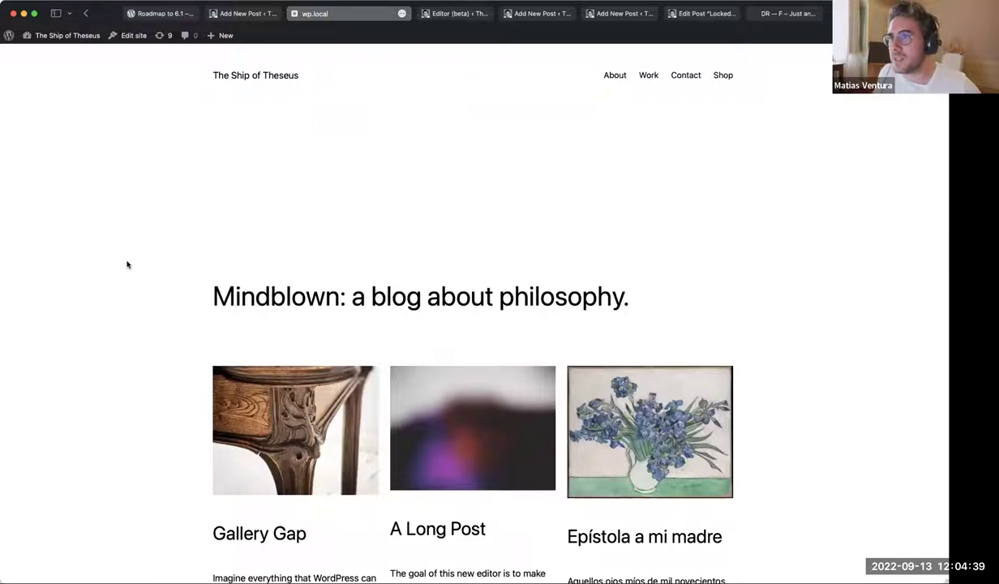
Switch to the site editor's Home template and open the list of theme style variations.
{"action": "key", "text": "ctrl+Tab"}
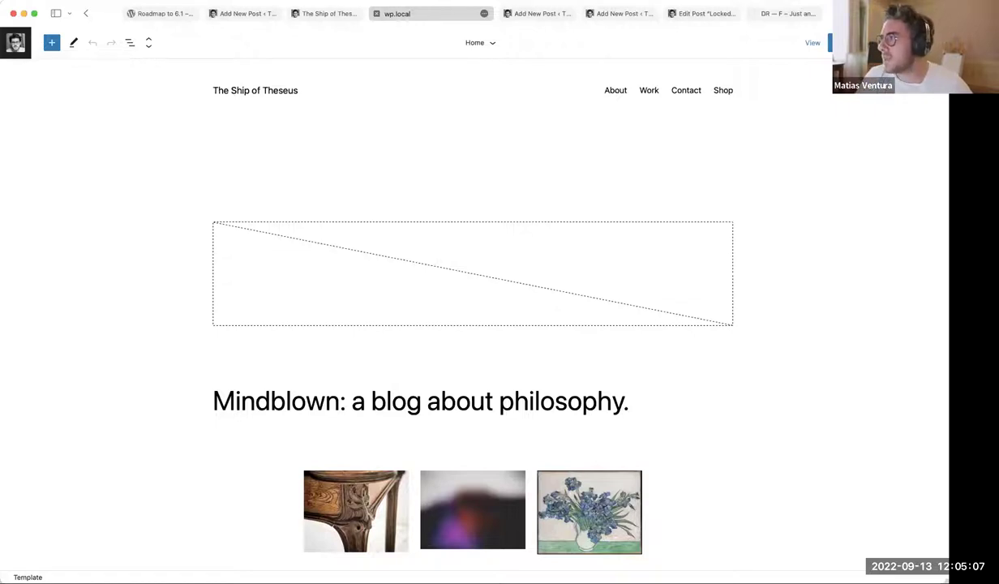
{"action": "left_click", "coordinate": [847, 43]}
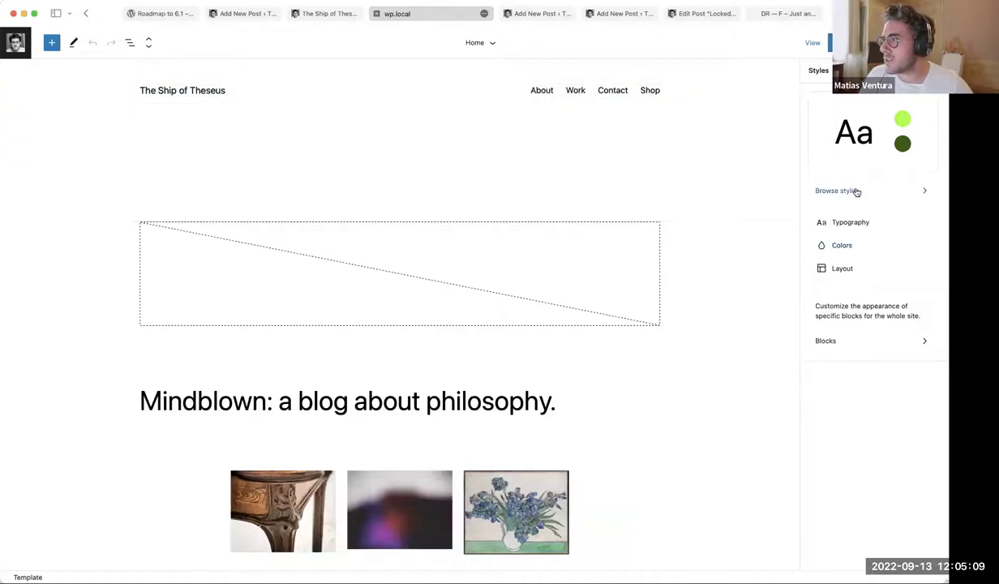
{"action": "left_click", "coordinate": [859, 191]}
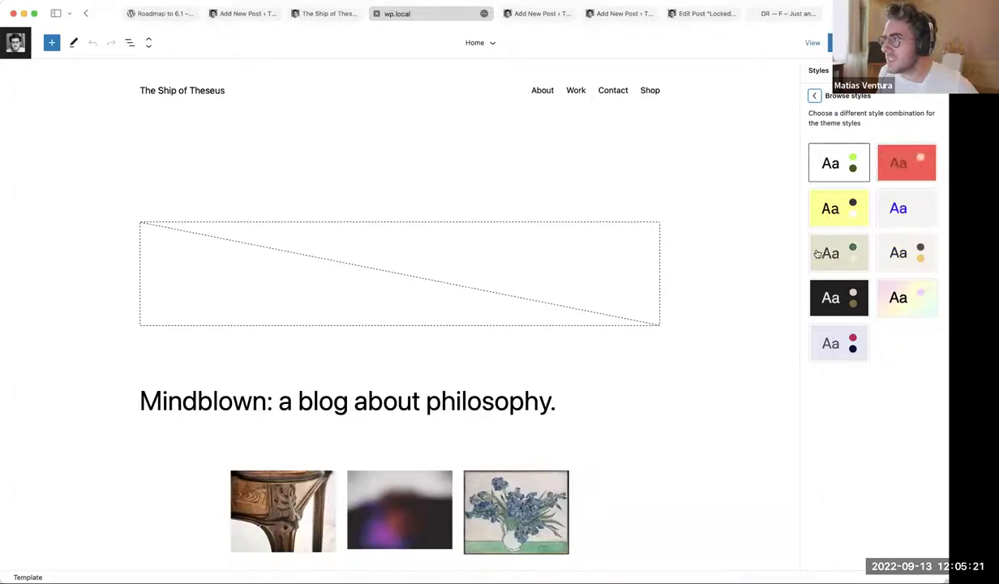
Try the Canary, Electric, Grapes, Marigold, Whisper and Sherbet style variations, and apply Pitch to the Home template.
{"action": "left_click", "coordinate": [840, 212]}
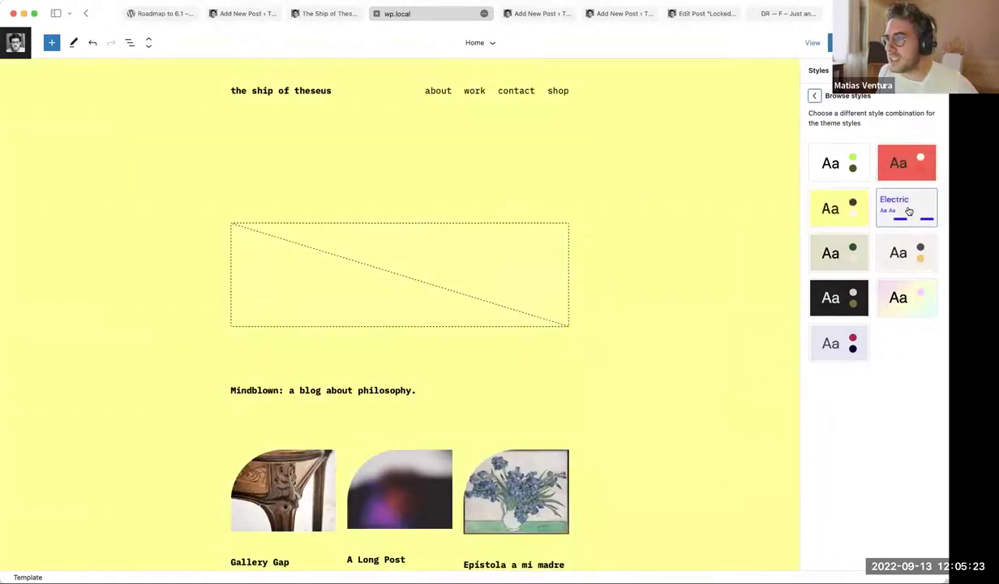
{"action": "left_click", "coordinate": [902, 221]}
{"action": "left_click", "coordinate": [837, 255]}
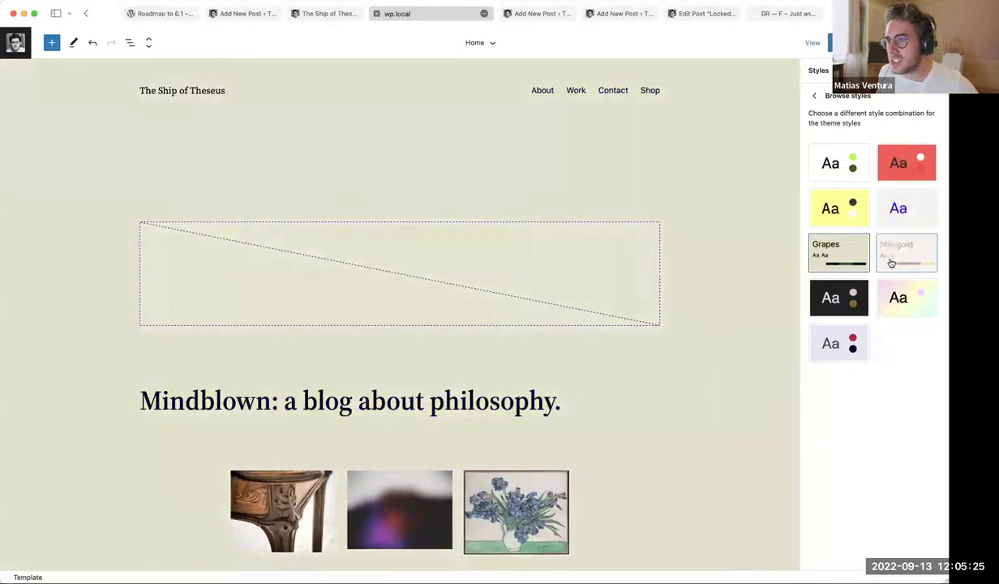
{"action": "left_click", "coordinate": [892, 261]}
{"action": "left_click", "coordinate": [840, 298]}
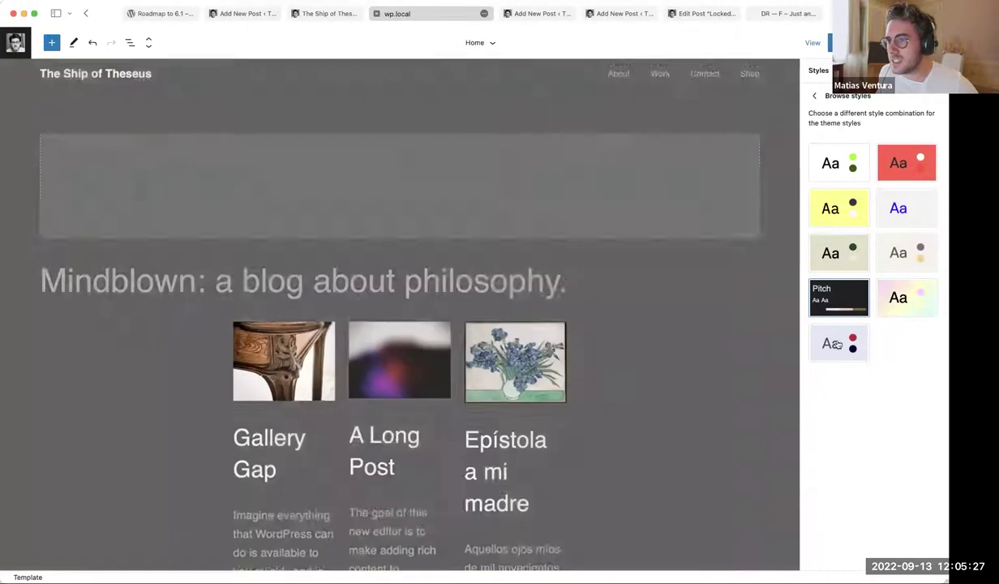
{"action": "left_click", "coordinate": [839, 341]}
{"action": "left_click", "coordinate": [892, 294]}
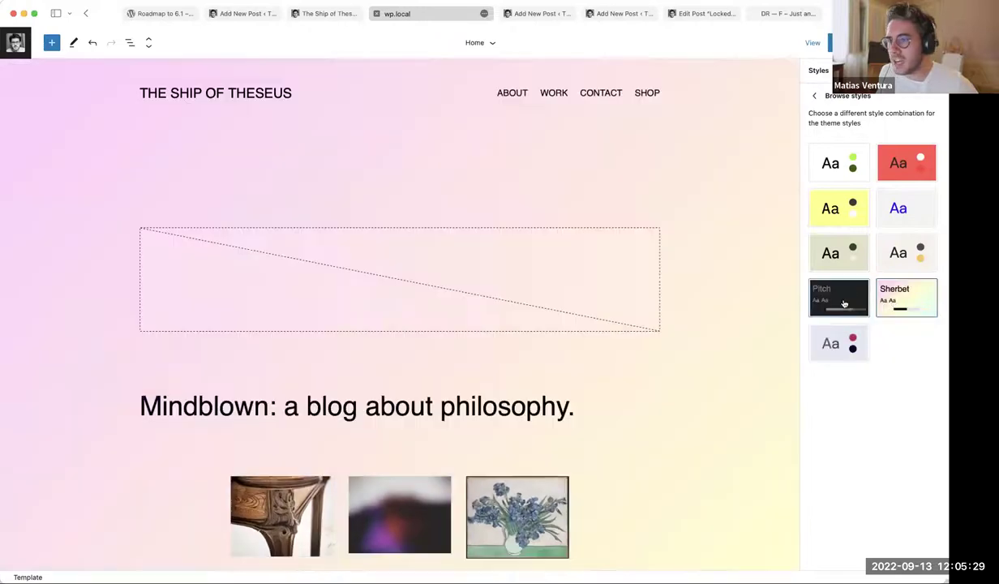
{"action": "left_click", "coordinate": [844, 302]}
{"action": "scroll", "coordinate": [649, 353], "scroll_direction": "down", "scroll_amount": 2}
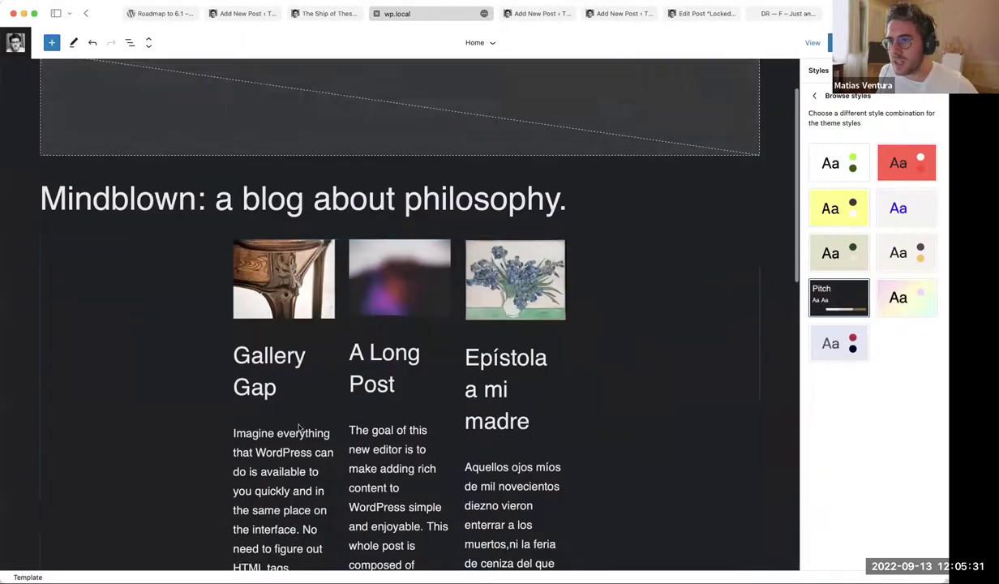
Try left and right justification for the Query Loop's inner blocks and set it back to center.
{"action": "left_click", "coordinate": [185, 355]}
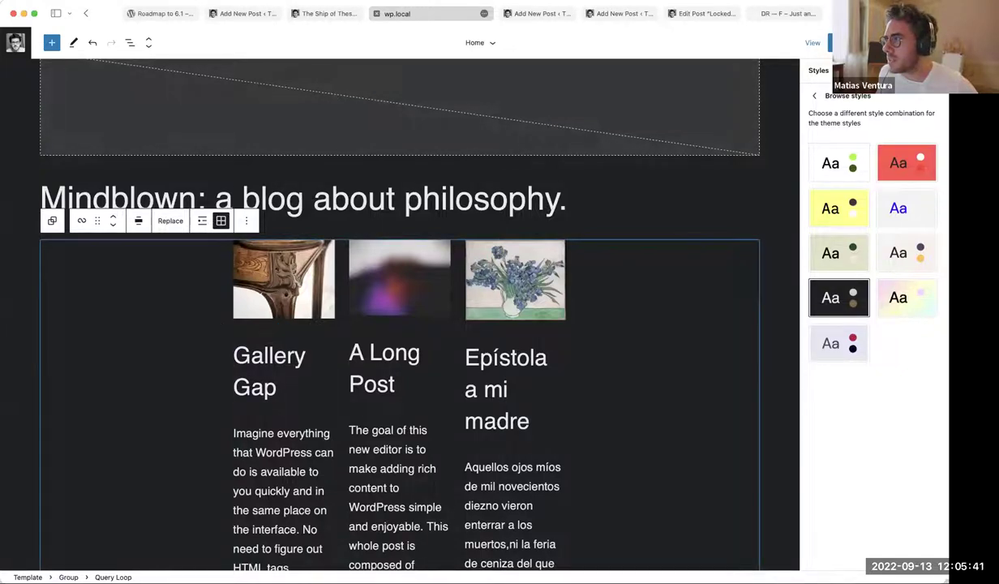
{"action": "key", "text": "super+shift+comma"}
{"action": "left_click", "coordinate": [818, 319]}
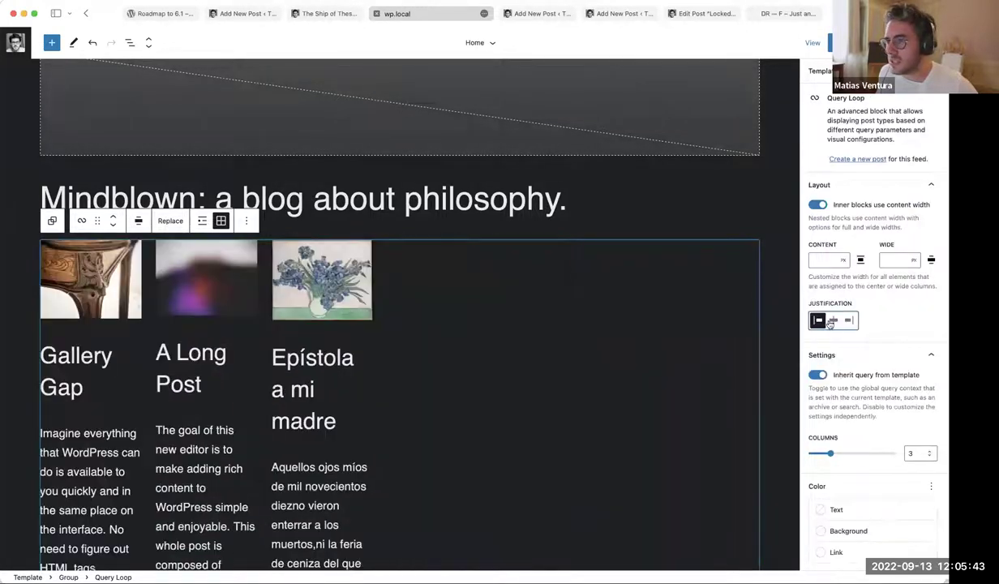
{"action": "left_click", "coordinate": [847, 320]}
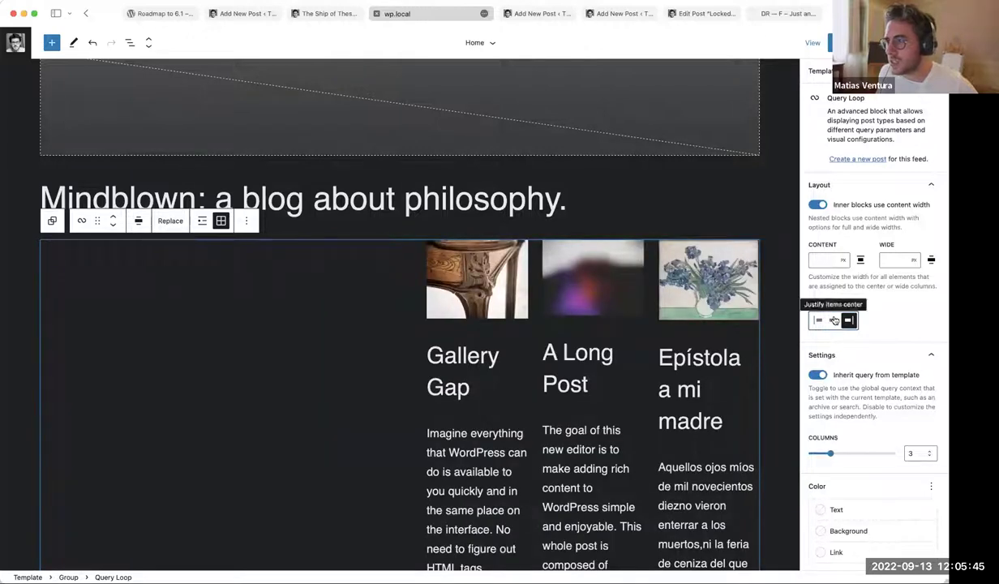
{"action": "left_click", "coordinate": [833, 320]}
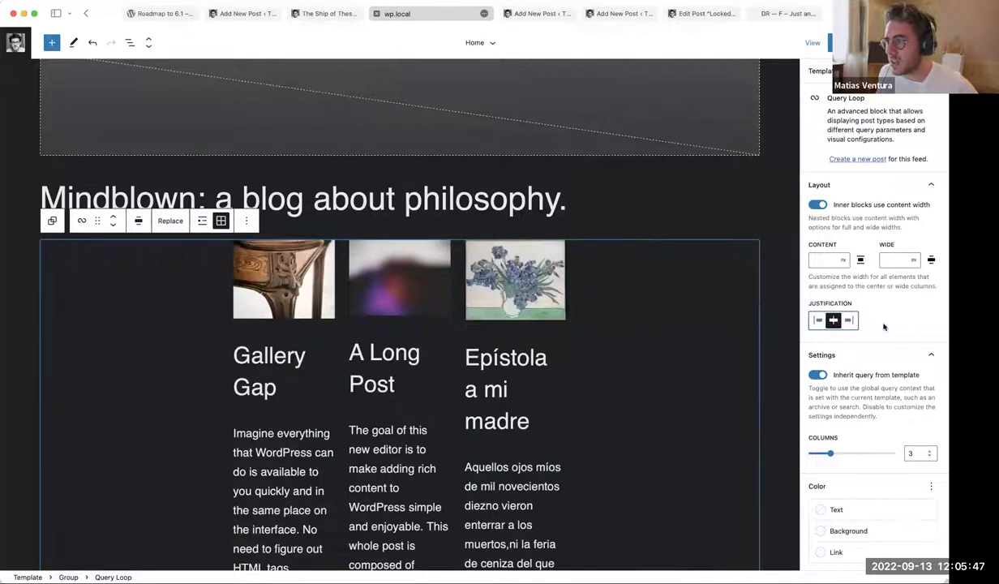
Try a content width of 1380 px for the Query Loop's inner blocks and clear the value again.
{"action": "scroll", "coordinate": [273, 349], "scroll_direction": "down", "scroll_amount": 1}
{"action": "scroll", "coordinate": [274, 348], "scroll_direction": "down", "scroll_amount": 2}
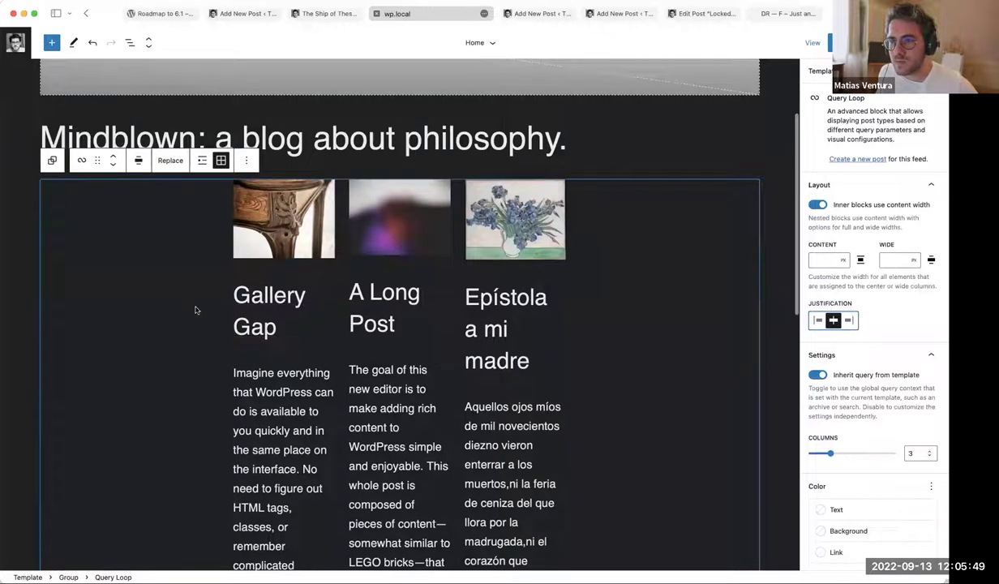
{"action": "scroll", "coordinate": [180, 247], "scroll_direction": "up", "scroll_amount": 3}
{"action": "left_click", "coordinate": [824, 259]}
{"action": "type", "text": "33"}
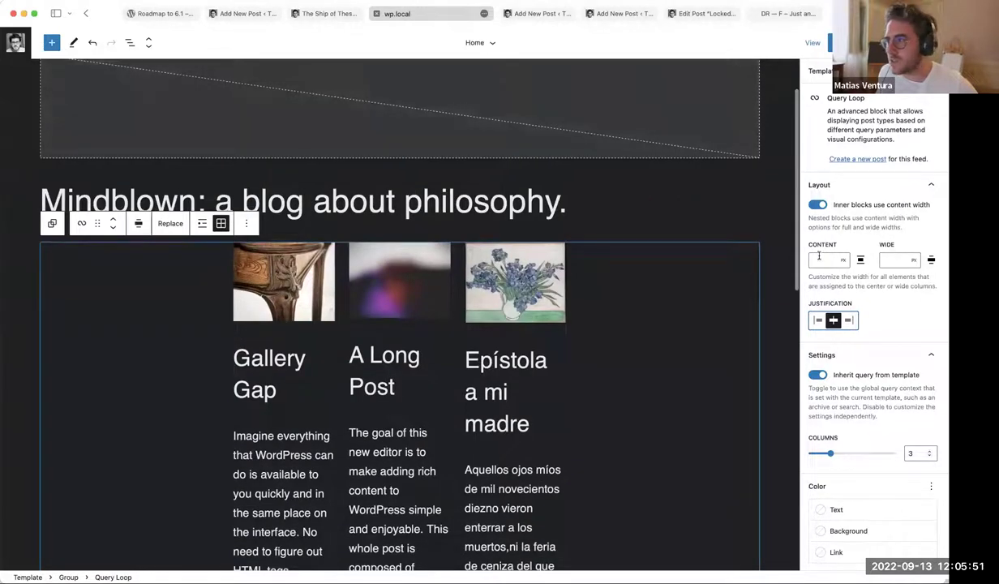
{"action": "left_click_drag", "start_coordinate": [828, 227], "coordinate": [826, 5]}
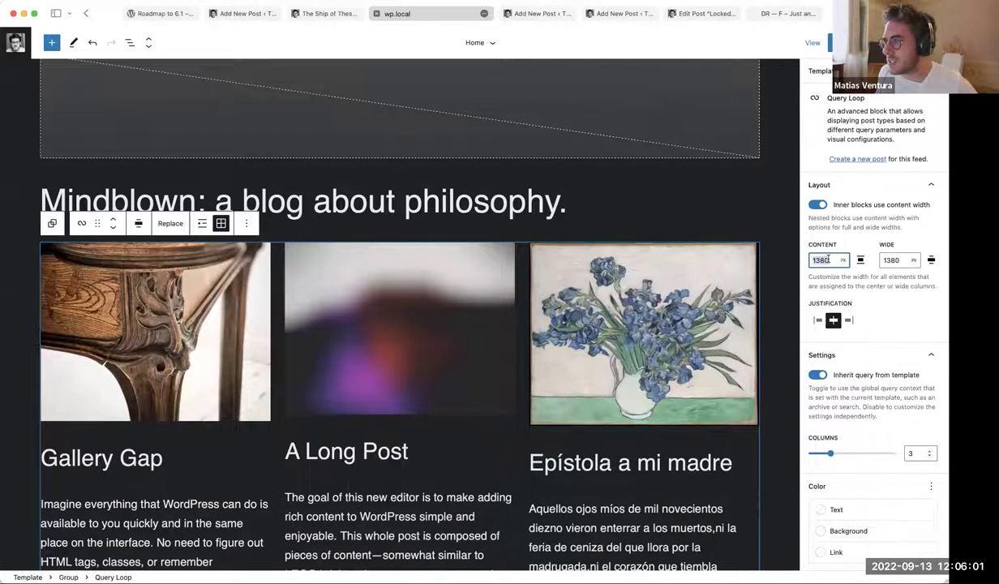
{"action": "key", "text": "BackSpace"}
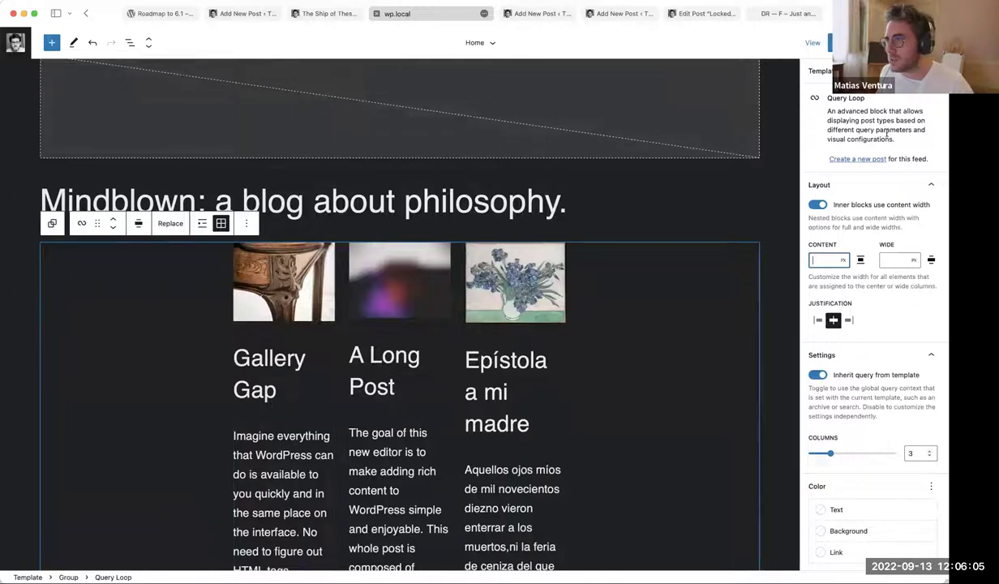
Close the Query Loop settings and switch the Home template to the zoomed-out view.
{"action": "key", "text": "super+shift+comma"}
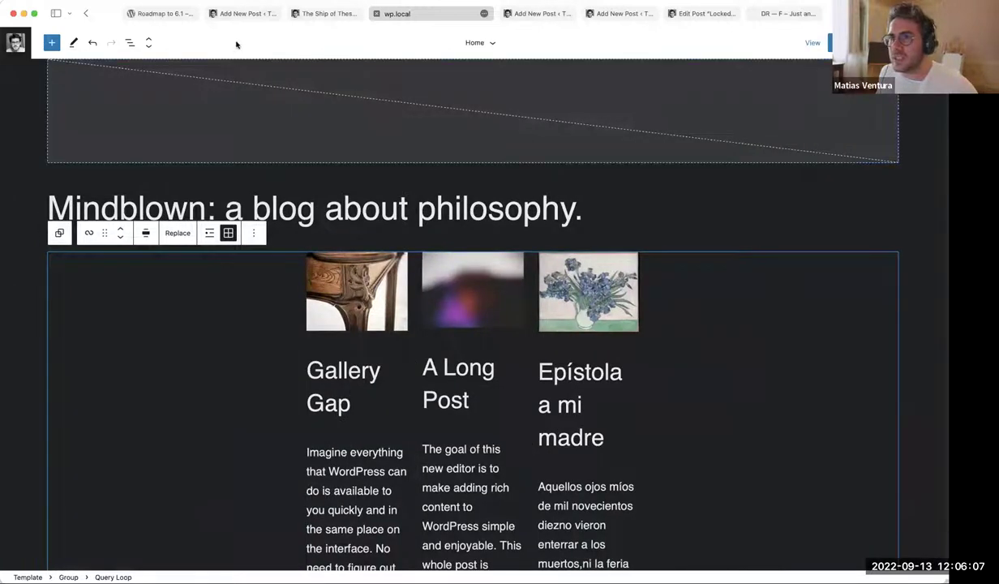
{"action": "scroll", "coordinate": [232, 121], "scroll_direction": "up", "scroll_amount": 2}
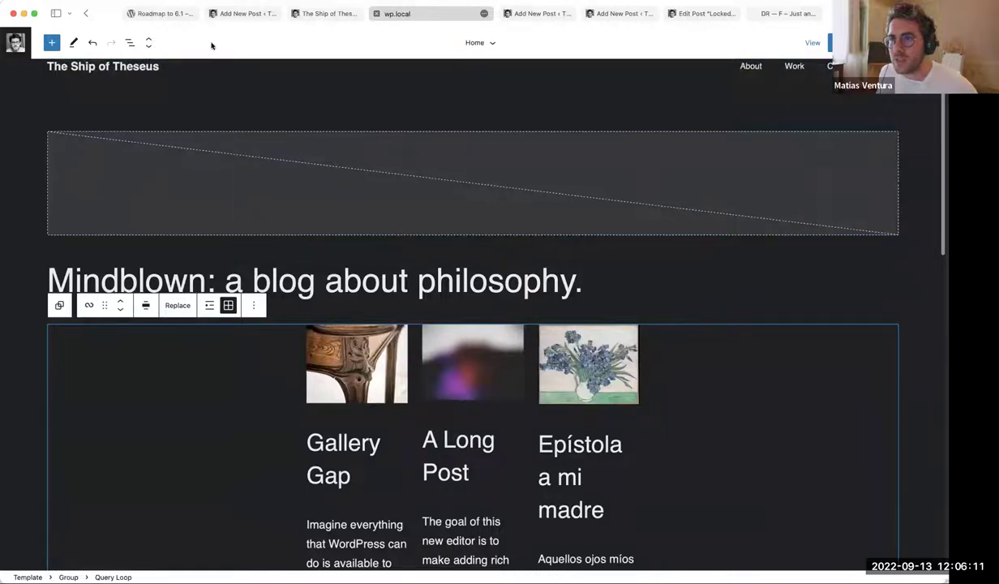
{"action": "left_click", "coordinate": [150, 45]}
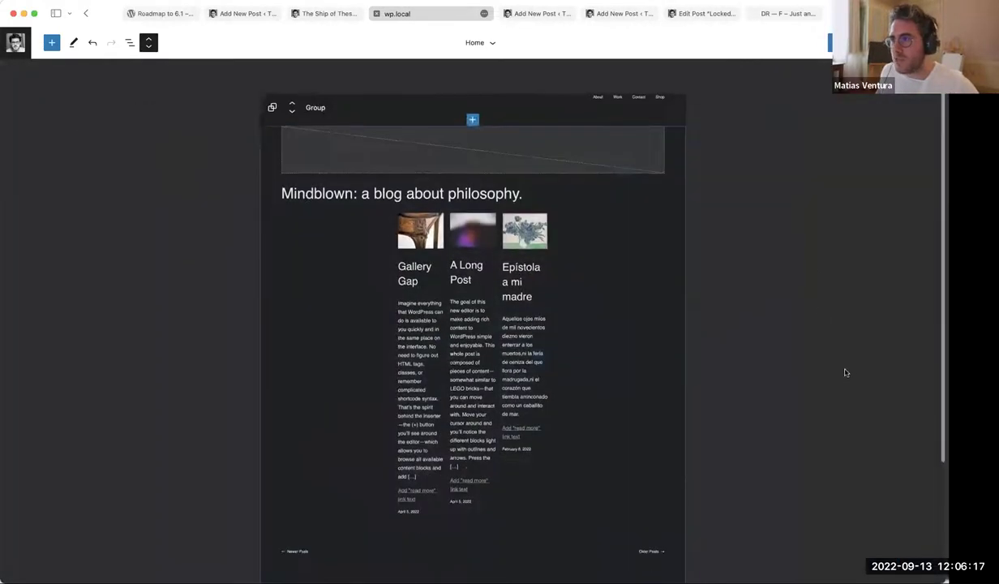
Compare the Canary, Electric, Pitch and Sherbet style variations on the zoomed-out Home template, and apply Whisper.
{"action": "left_click", "coordinate": [828, 42]}
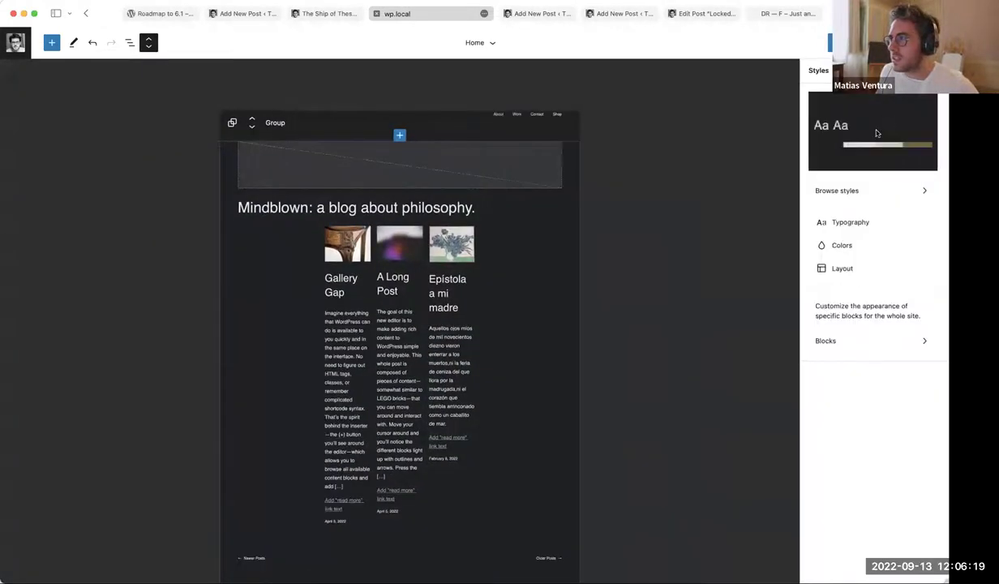
{"action": "left_click", "coordinate": [854, 191]}
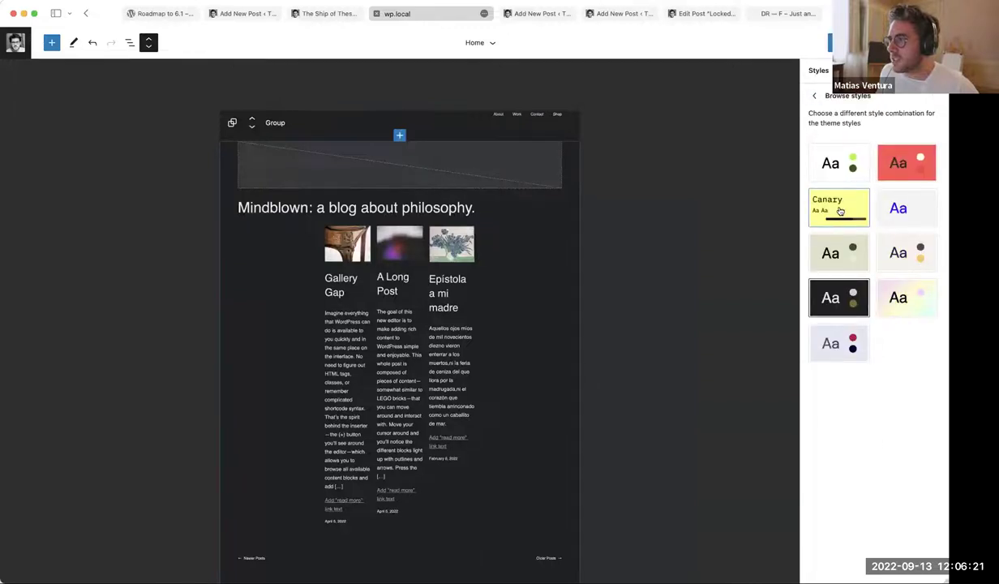
{"action": "left_click", "coordinate": [837, 209]}
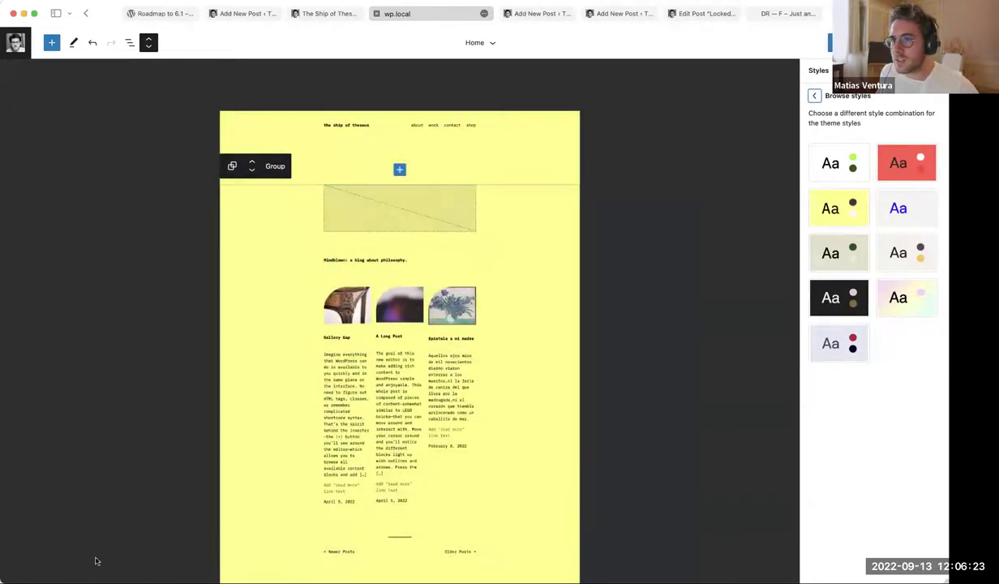
{"action": "left_click", "coordinate": [111, 377]}
{"action": "left_click", "coordinate": [902, 208]}
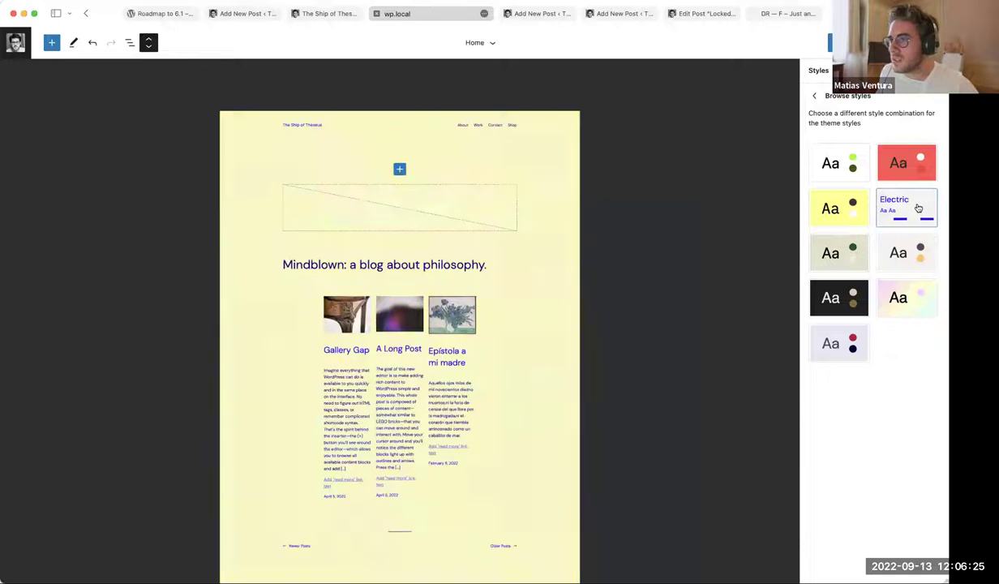
{"action": "left_click", "coordinate": [839, 307]}
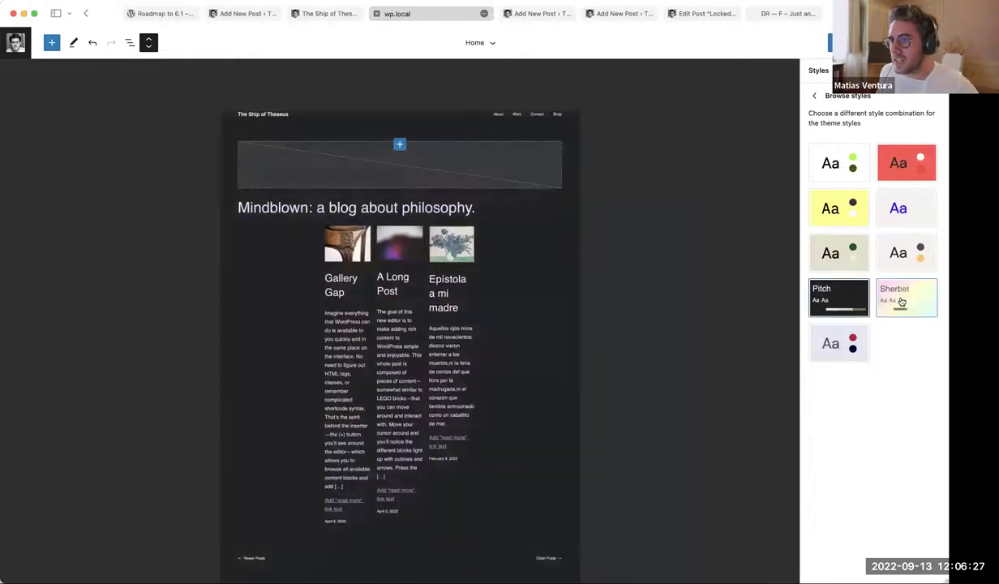
{"action": "left_click", "coordinate": [900, 302]}
{"action": "left_click", "coordinate": [839, 341]}
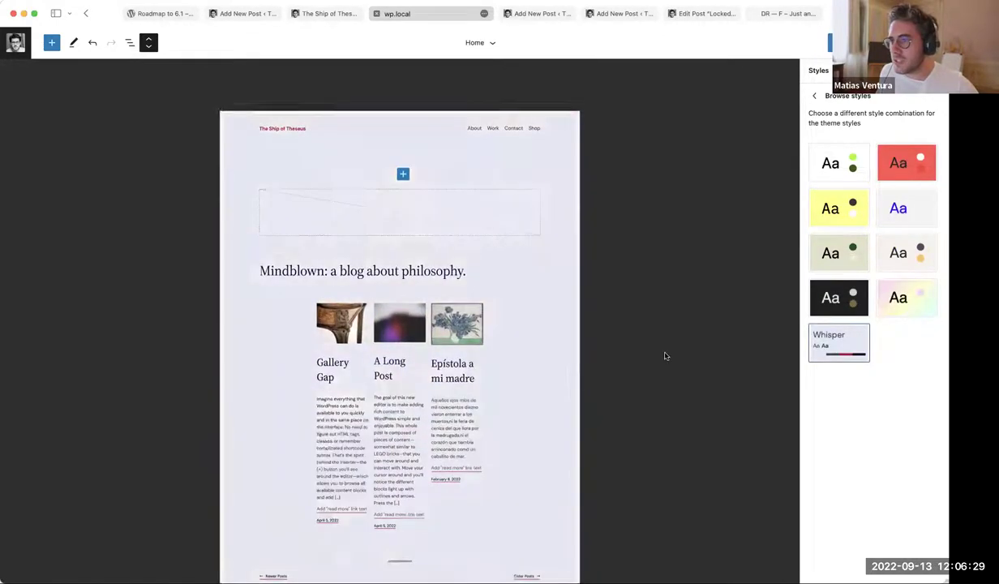
{"action": "scroll", "coordinate": [665, 355], "scroll_direction": "down", "scroll_amount": 3}
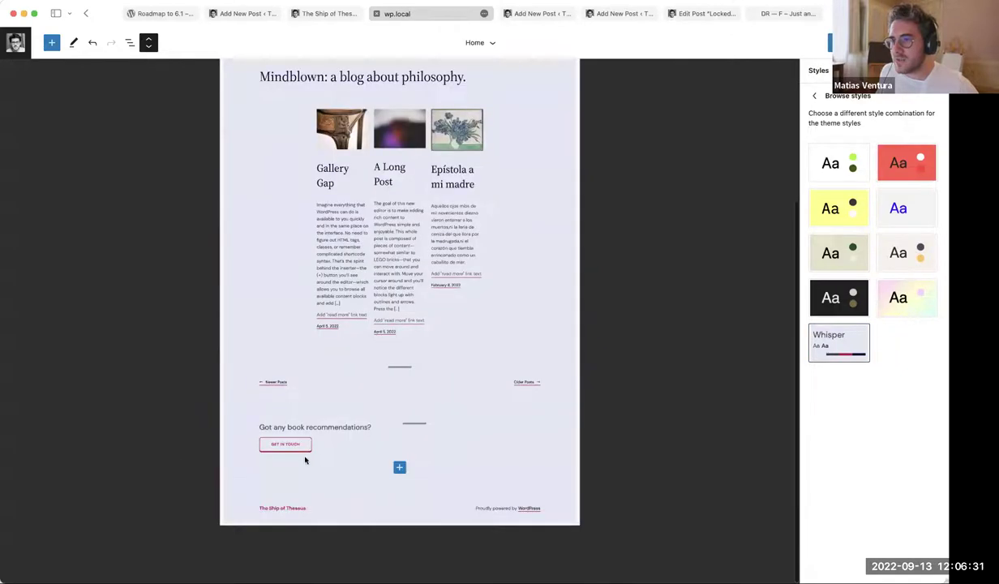
Try the Block out, default and Canary style variations on the zoomed-out Home template.
{"action": "left_click", "coordinate": [901, 163]}
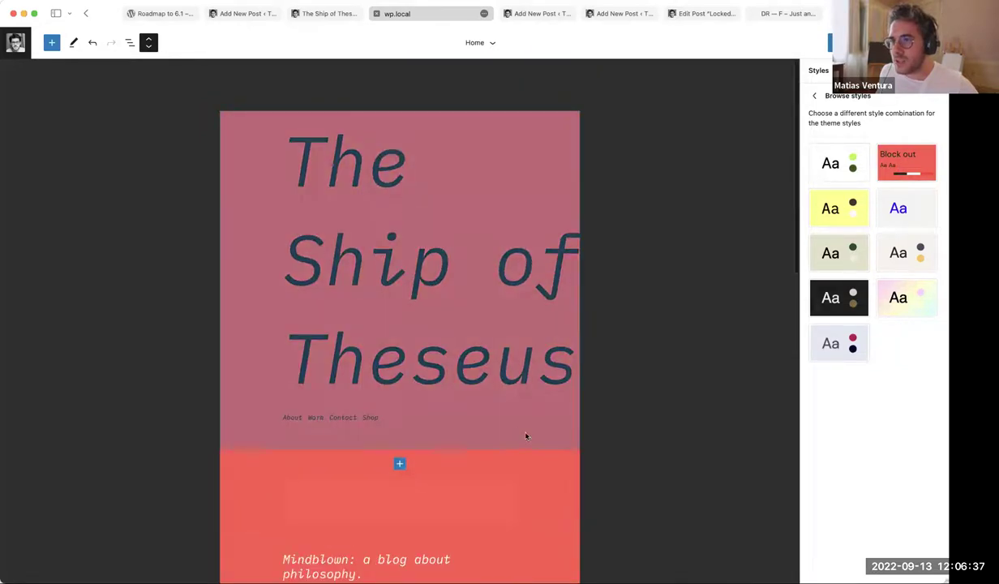
{"action": "left_click", "coordinate": [852, 210]}
{"action": "left_click", "coordinate": [845, 166]}
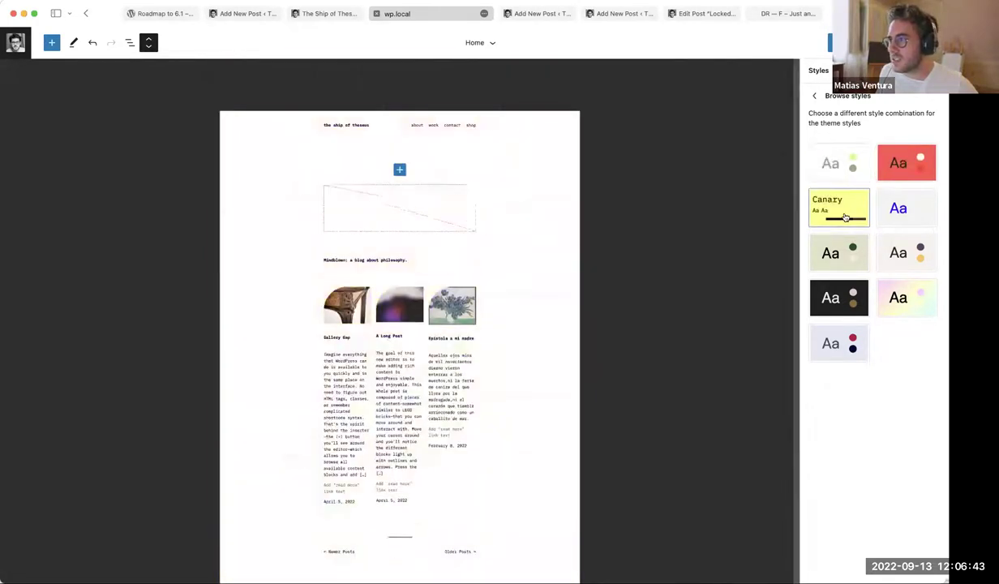
{"action": "left_click", "coordinate": [845, 212]}
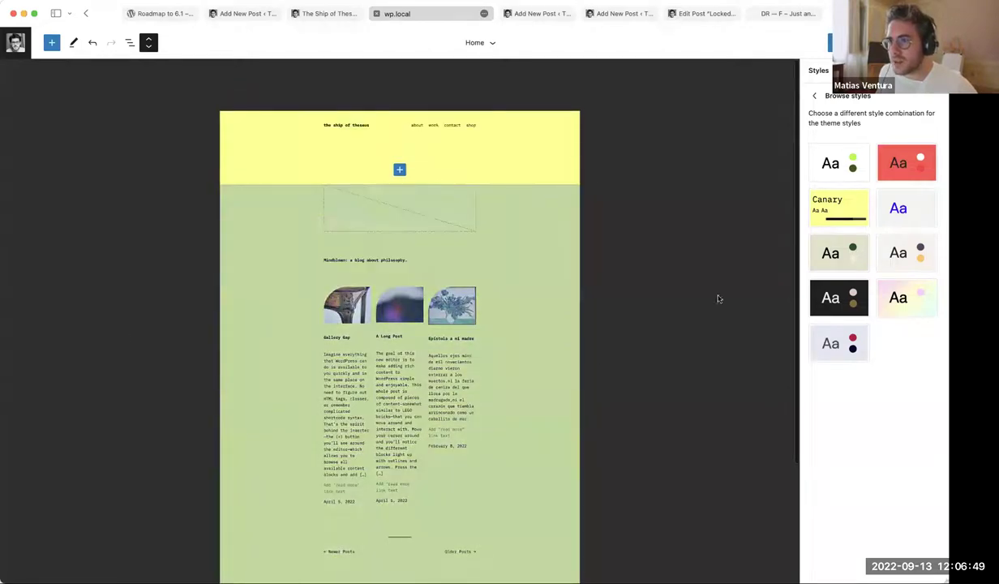
{"action": "scroll", "coordinate": [660, 416], "scroll_direction": "down", "scroll_amount": 2}
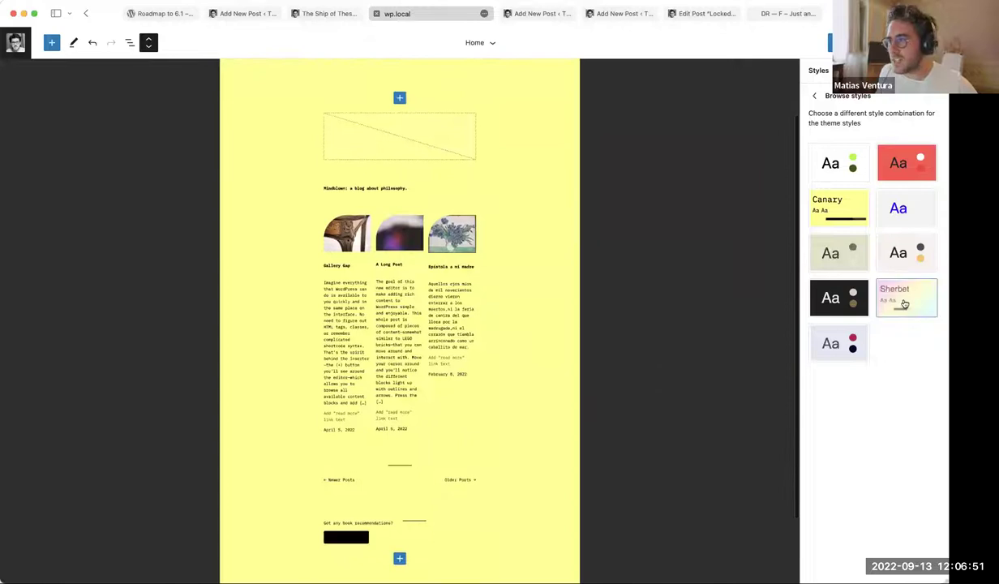
Compare the Pitch, Marigold and Grapes style variations on the Home template, and apply Electric.
{"action": "left_click", "coordinate": [838, 297]}
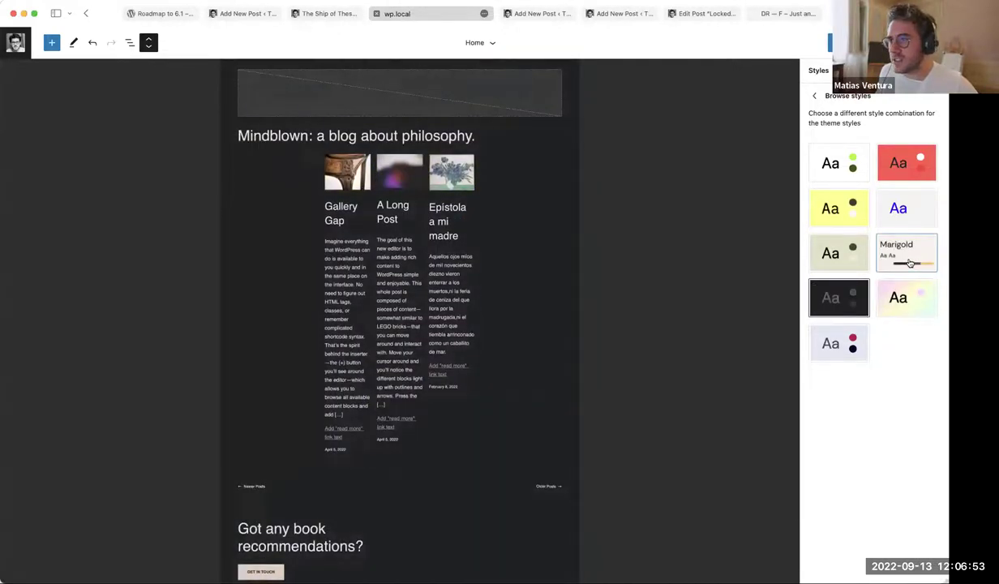
{"action": "left_click", "coordinate": [908, 259]}
{"action": "left_click", "coordinate": [819, 261]}
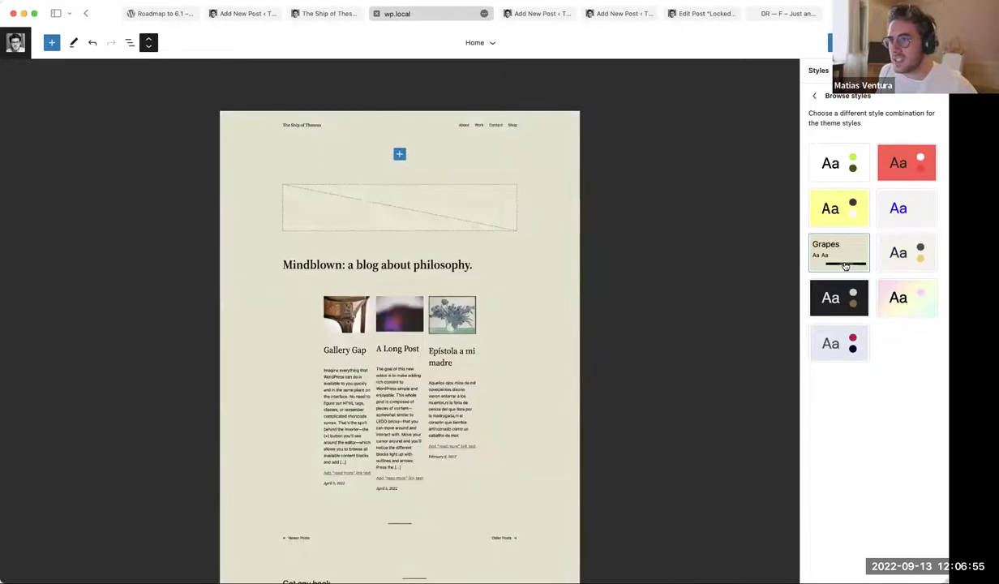
{"action": "left_click", "coordinate": [837, 299]}
{"action": "left_click", "coordinate": [898, 209]}
{"action": "left_click", "coordinate": [845, 261]}
{"action": "left_click", "coordinate": [836, 298]}
{"action": "left_click", "coordinate": [895, 210]}
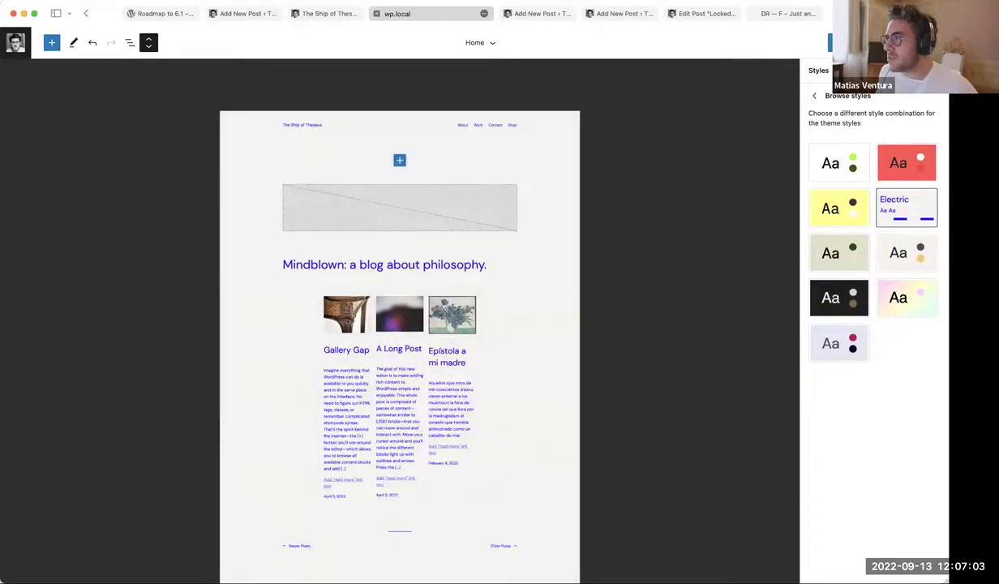
Leave the zoomed-out view of the Home template and open the global Colors settings.
{"action": "left_click", "coordinate": [148, 42]}
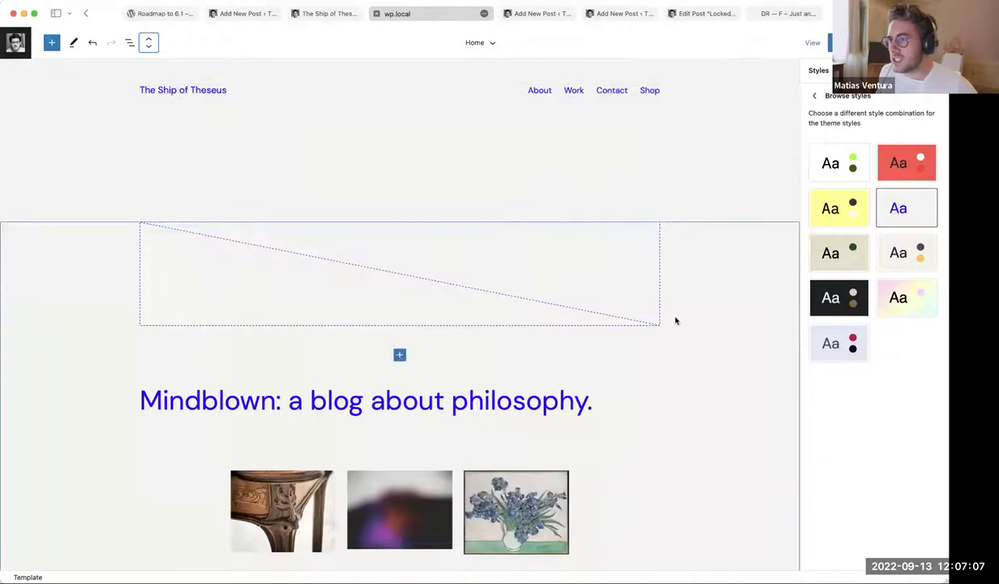
{"action": "left_click", "coordinate": [816, 98]}
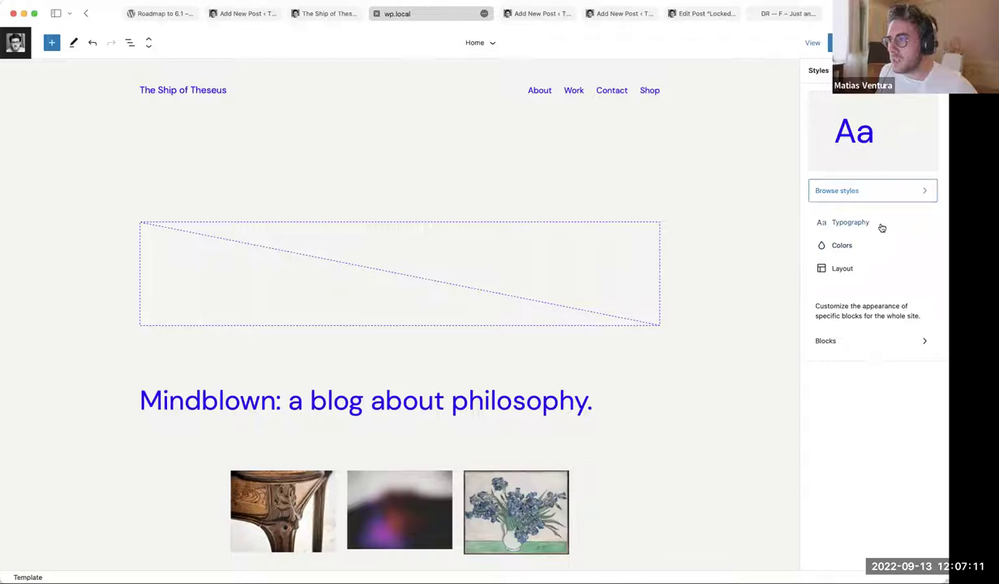
{"action": "left_click", "coordinate": [862, 245]}
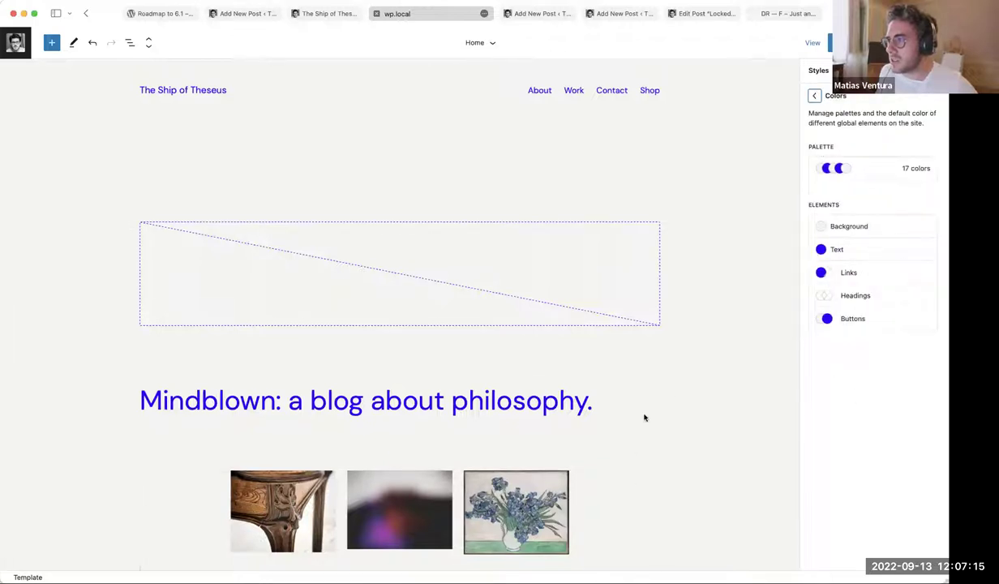
{"action": "scroll", "coordinate": [645, 417], "scroll_direction": "down", "scroll_amount": 10}
{"action": "scroll", "coordinate": [651, 402], "scroll_direction": "up", "scroll_amount": 10}
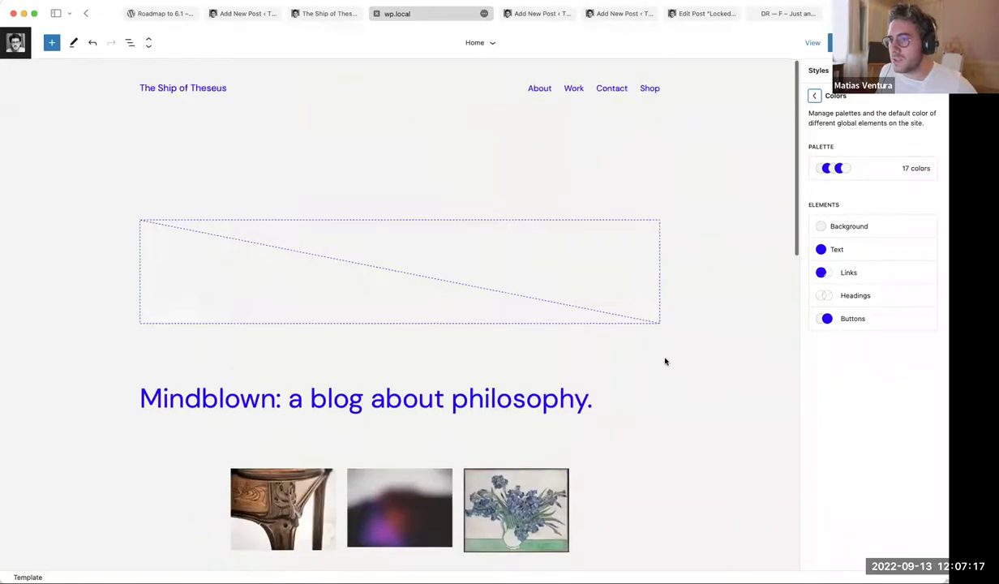
Select the Query Loop that contains the Gallery Gap excerpt and switch its posts to the list layout.
{"action": "scroll", "coordinate": [568, 405], "scroll_direction": "down", "scroll_amount": 3}
{"action": "left_click", "coordinate": [301, 479]}
{"action": "scroll", "coordinate": [288, 377], "scroll_direction": "down", "scroll_amount": 5}
{"action": "scroll", "coordinate": [301, 292], "scroll_direction": "up", "scroll_amount": 3}
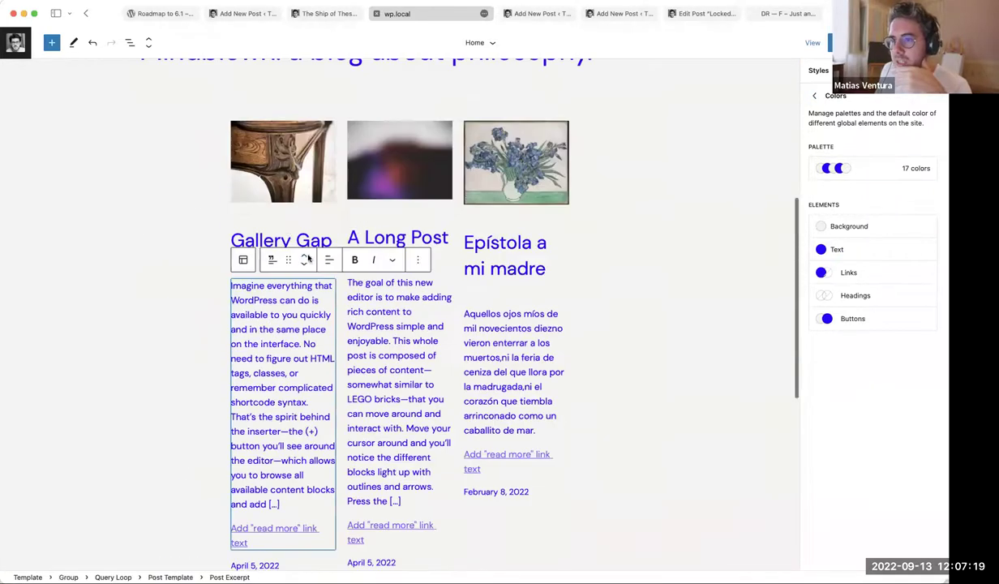
{"action": "left_click", "coordinate": [242, 260]}
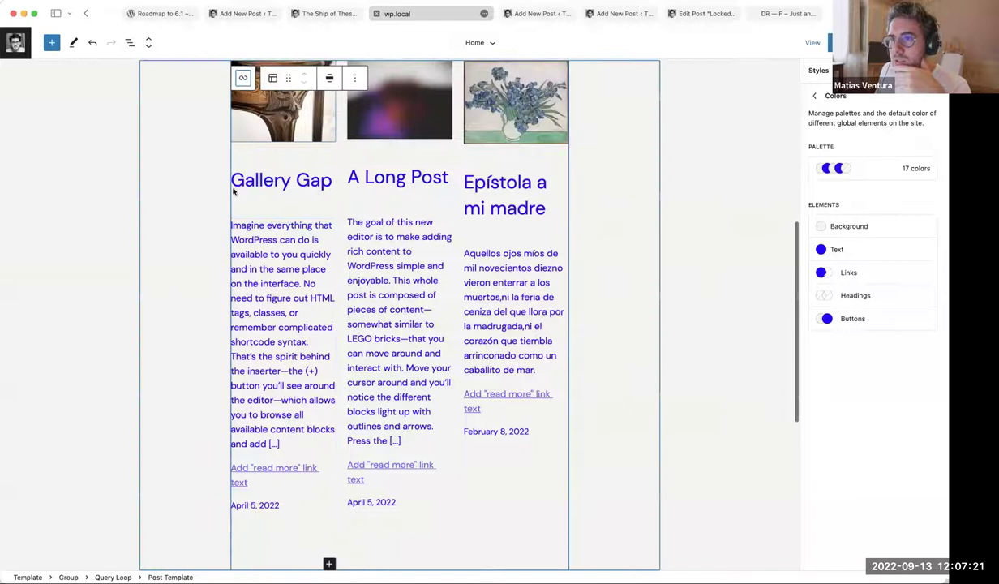
{"action": "left_click", "coordinate": [241, 78]}
{"action": "left_click", "coordinate": [301, 78]}
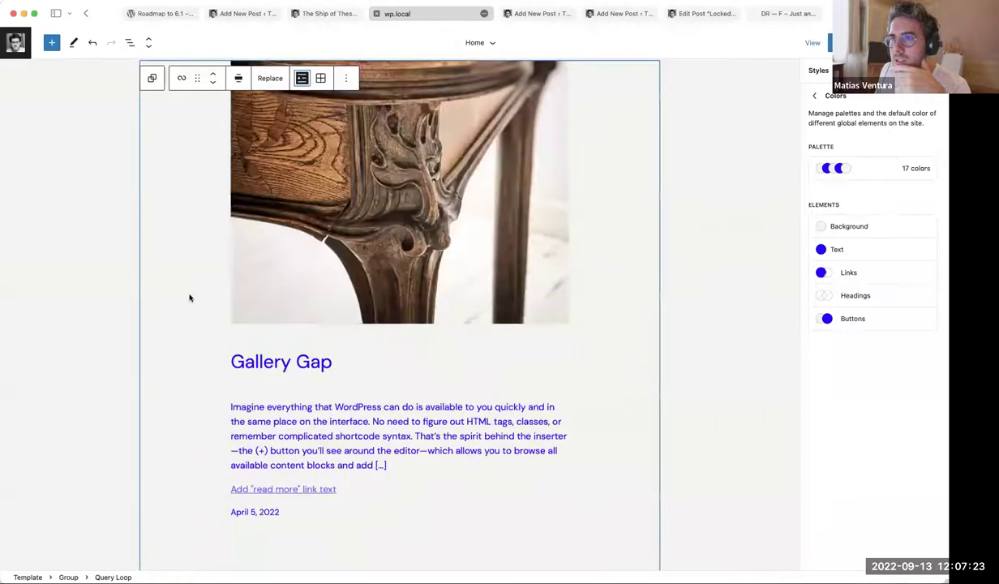
Look over the Home template's list of posts down to the footer, closing the global style settings for a wider canvas.
{"action": "scroll", "coordinate": [162, 348], "scroll_direction": "up", "scroll_amount": 5}
{"action": "scroll", "coordinate": [111, 388], "scroll_direction": "down", "scroll_amount": 15}
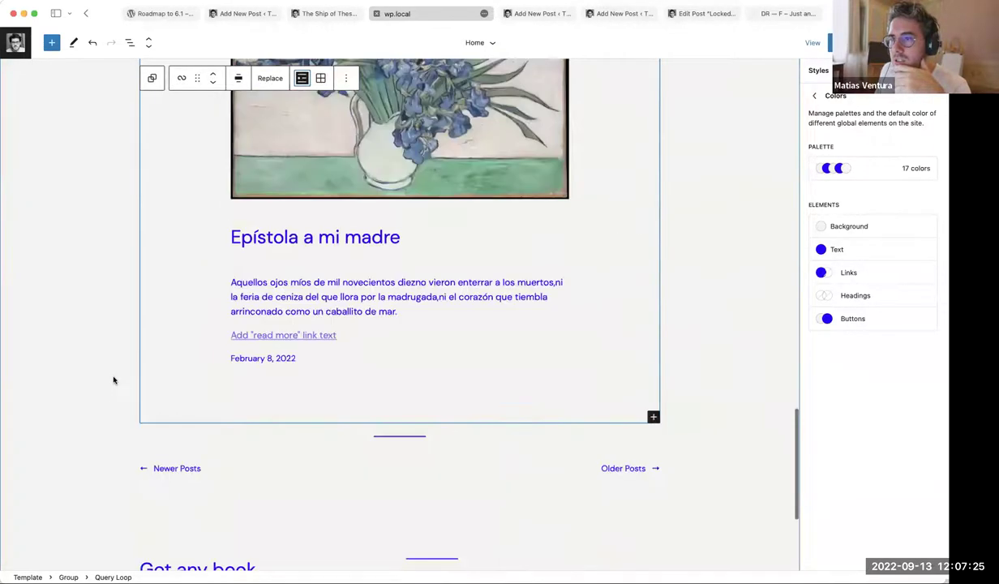
{"action": "scroll", "coordinate": [113, 380], "scroll_direction": "up", "scroll_amount": 5}
{"action": "scroll", "coordinate": [101, 356], "scroll_direction": "up", "scroll_amount": 5}
{"action": "left_click", "coordinate": [62, 208]}
{"action": "scroll", "coordinate": [62, 208], "scroll_direction": "down", "scroll_amount": 2}
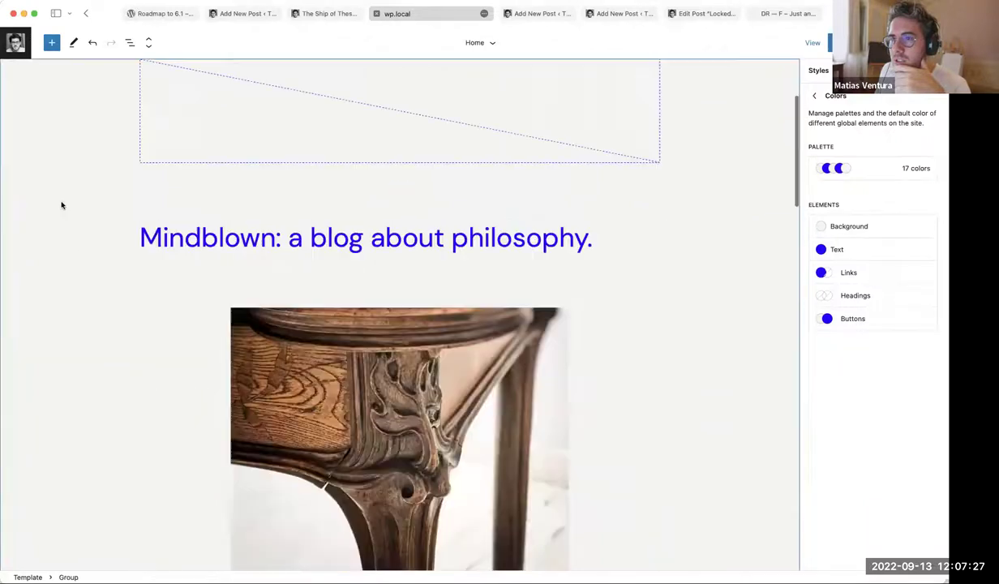
{"action": "scroll", "coordinate": [135, 365], "scroll_direction": "up", "scroll_amount": 2}
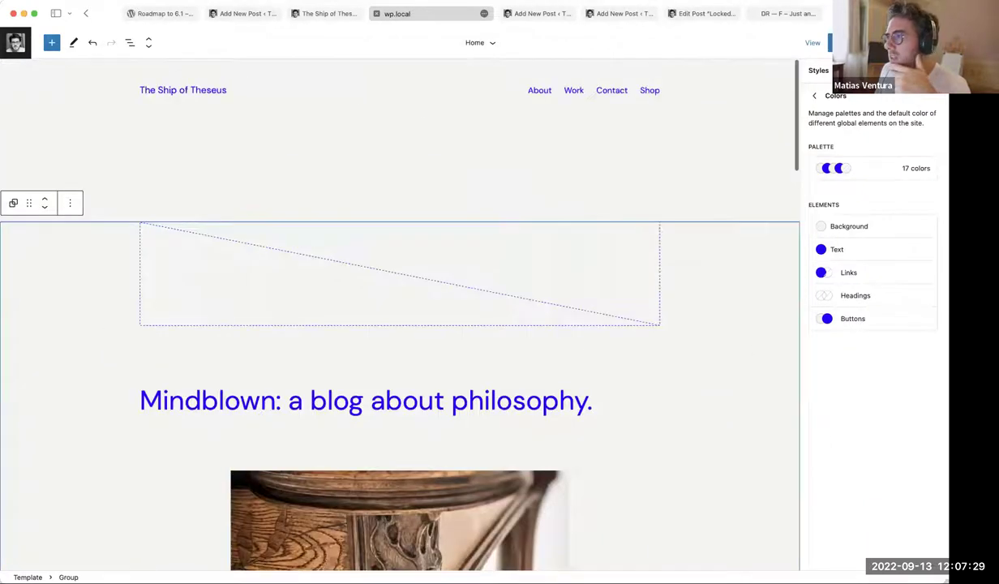
{"action": "left_click", "coordinate": [939, 70]}
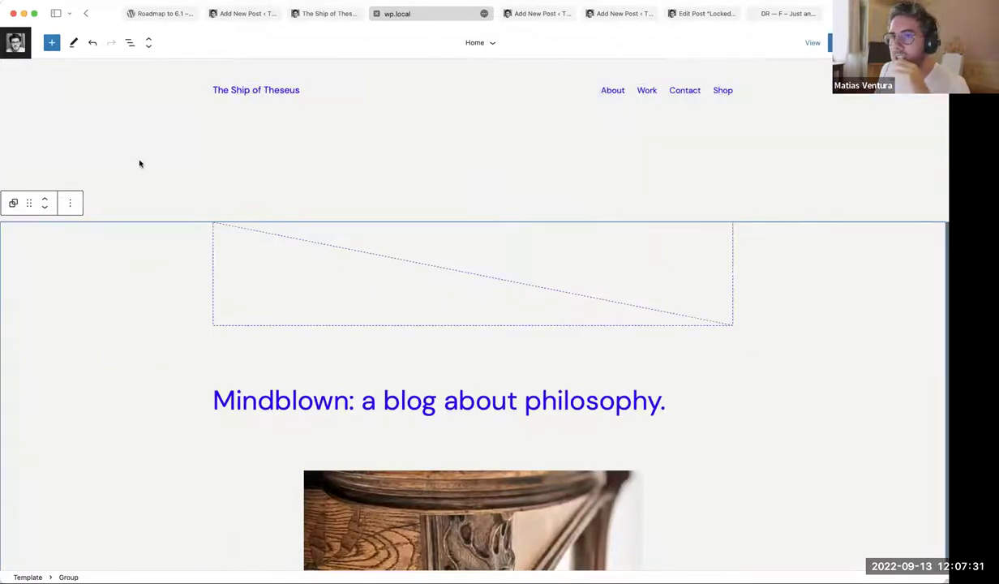
{"action": "scroll", "coordinate": [134, 344], "scroll_direction": "down", "scroll_amount": 10}
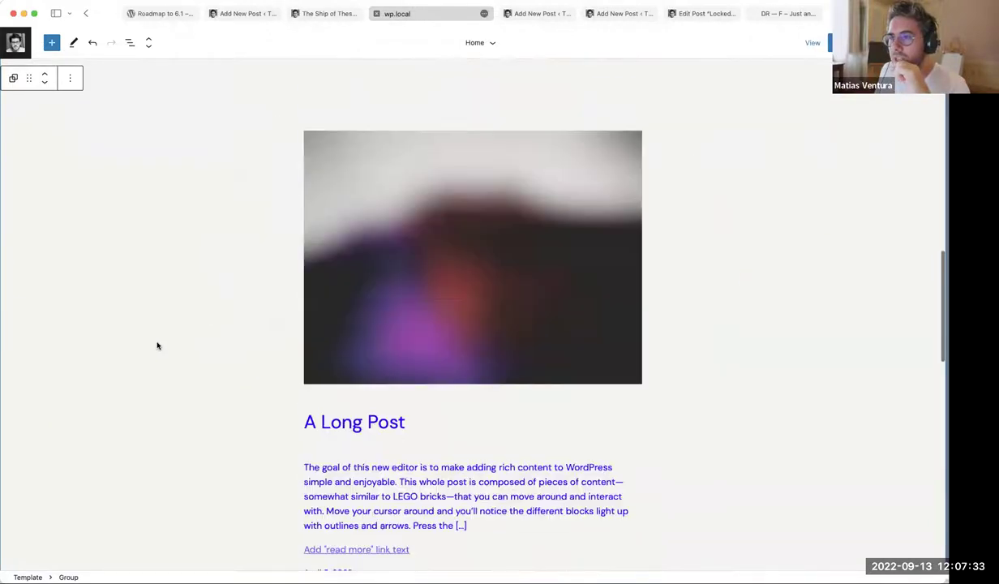
{"action": "scroll", "coordinate": [158, 344], "scroll_direction": "down", "scroll_amount": 5}
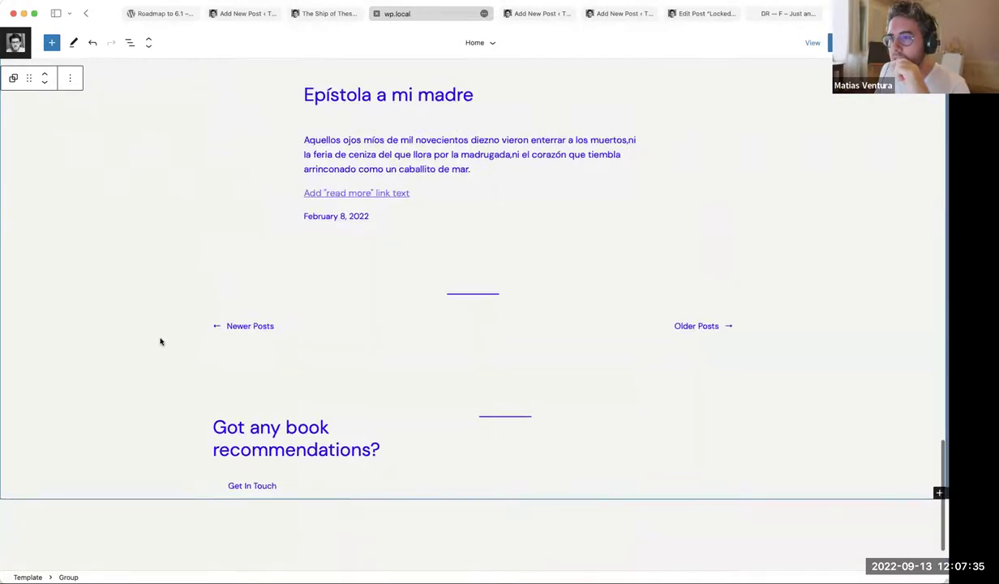
{"action": "scroll", "coordinate": [176, 314], "scroll_direction": "up", "scroll_amount": 12}
Go to the published homepage and examine the three post columns below the Mindblown heading.
{"action": "left_click", "coordinate": [251, 14]}
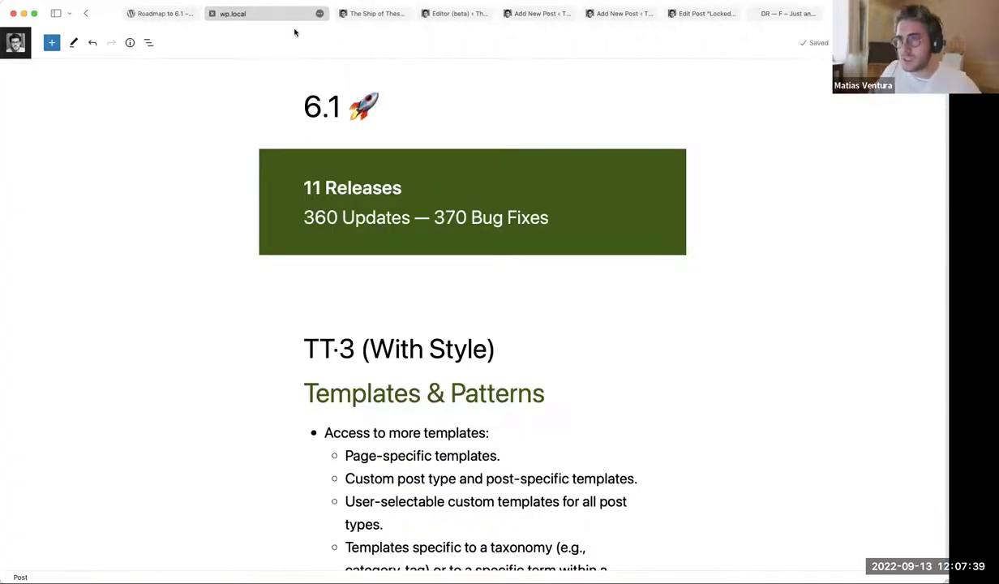
{"action": "key", "text": "ctrl+Tab"}
{"action": "scroll", "coordinate": [261, 322], "scroll_direction": "down", "scroll_amount": 2}
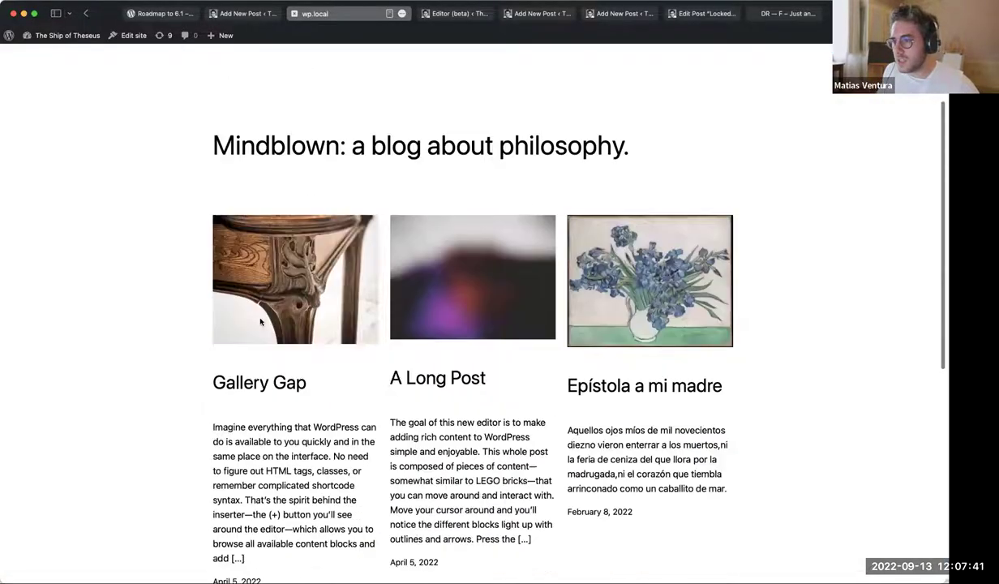
{"action": "scroll", "coordinate": [293, 398], "scroll_direction": "down", "scroll_amount": 1}
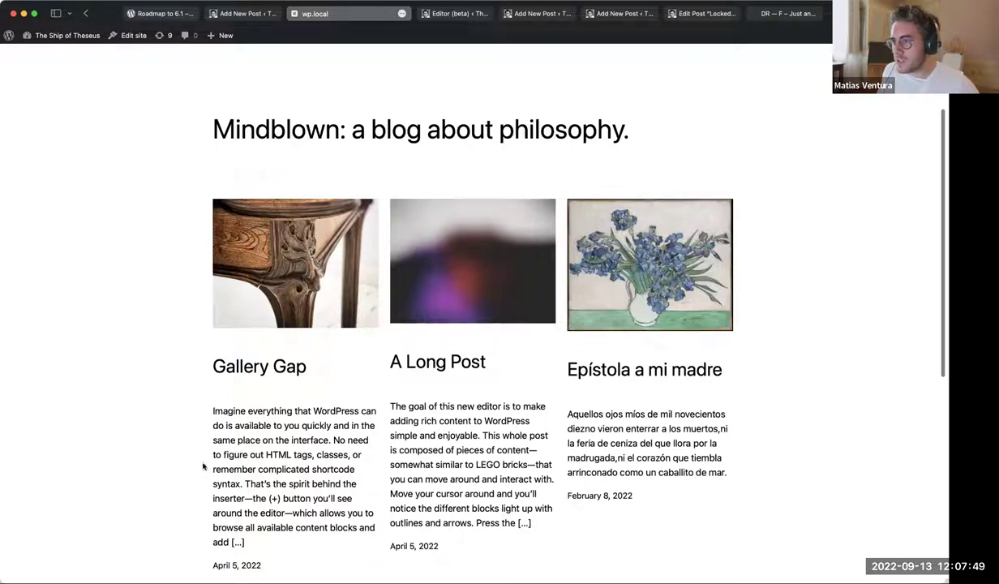
{"action": "left_click_drag", "start_coordinate": [187, 375], "coordinate": [591, 369]}
{"action": "left_click", "coordinate": [591, 369]}
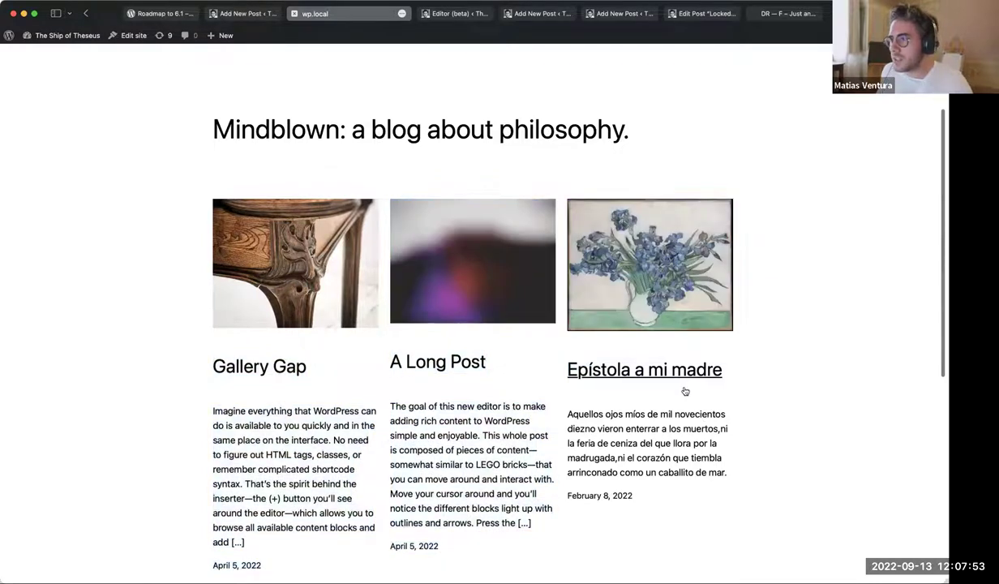
{"action": "scroll", "coordinate": [666, 377], "scroll_direction": "up", "scroll_amount": 3}
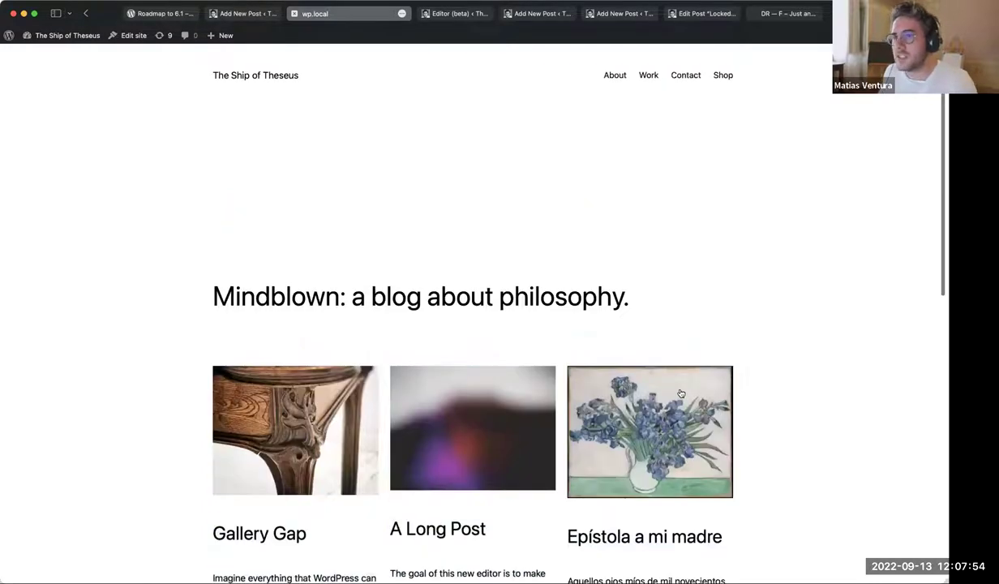
Return to the Home template in the site editor and review it from header to footer with the style settings closed.
{"action": "left_click", "coordinate": [259, 18]}
{"action": "key", "text": "ctrl+shift+Tab"}
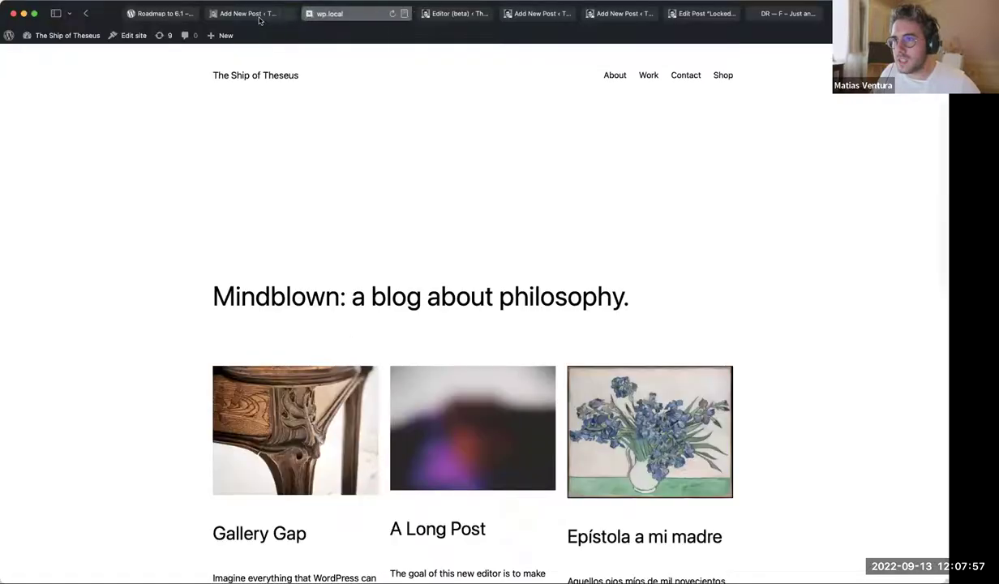
{"action": "key", "text": "ctrl+Tab"}
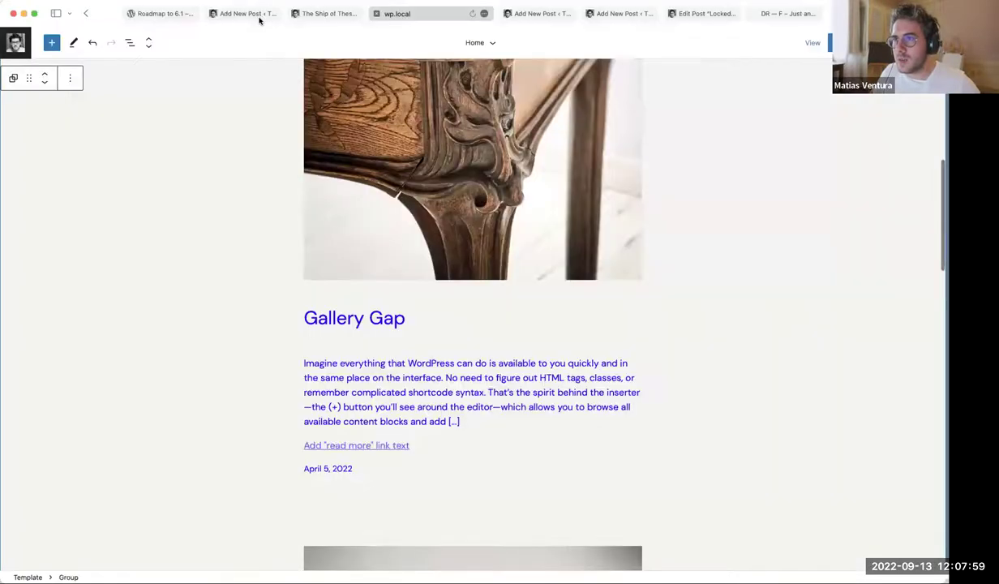
{"action": "scroll", "coordinate": [459, 176], "scroll_direction": "up", "scroll_amount": 10}
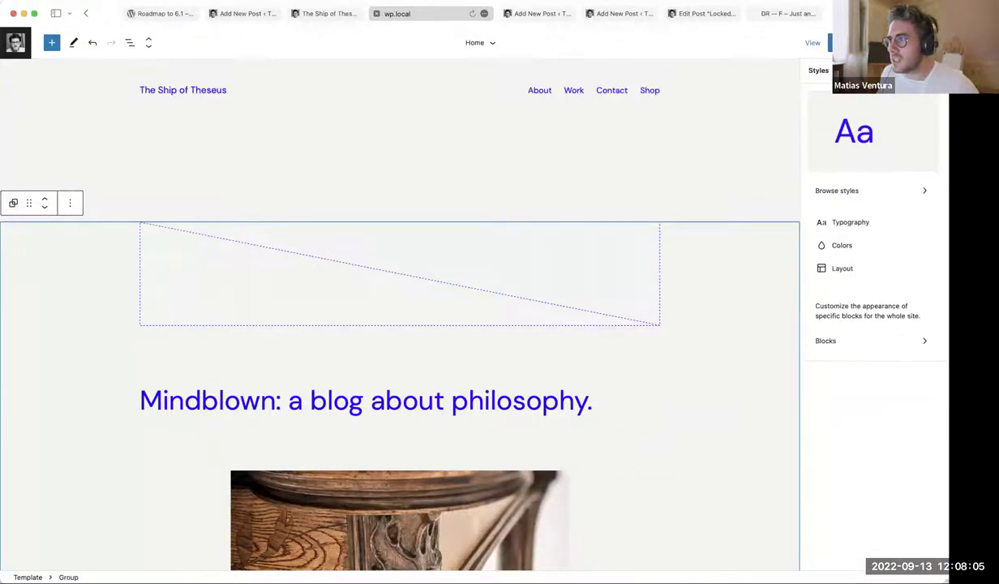
{"action": "key", "text": "ctrl+shift+comma"}
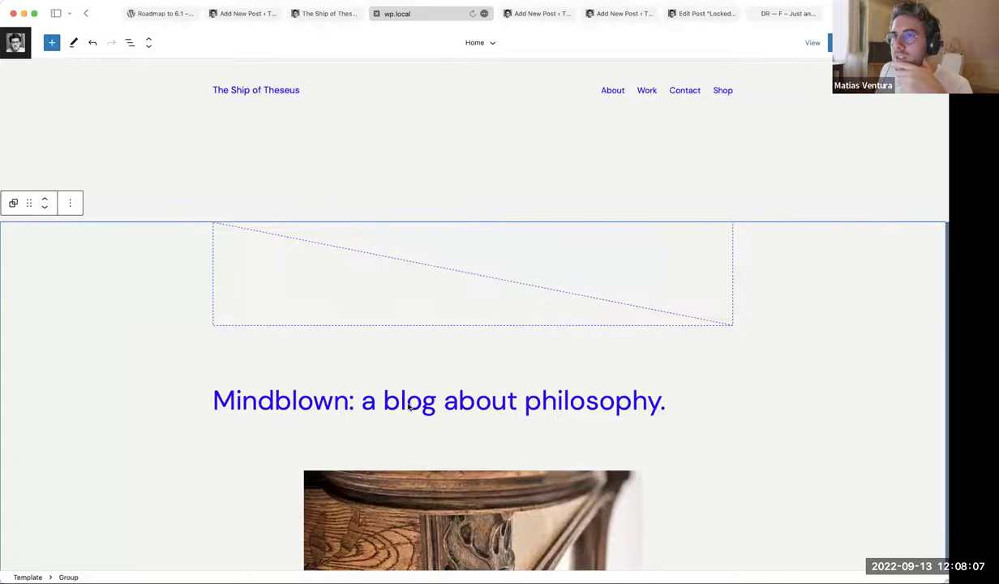
{"action": "scroll", "coordinate": [231, 266], "scroll_direction": "down", "scroll_amount": 20}
{"action": "scroll", "coordinate": [233, 269], "scroll_direction": "down", "scroll_amount": 3}
{"action": "scroll", "coordinate": [233, 269], "scroll_direction": "up", "scroll_amount": 20}
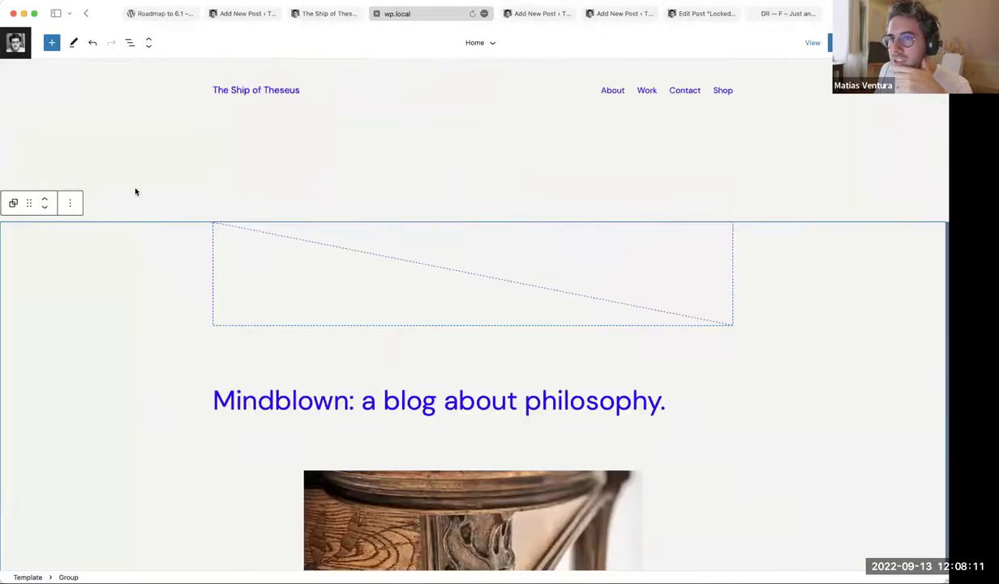
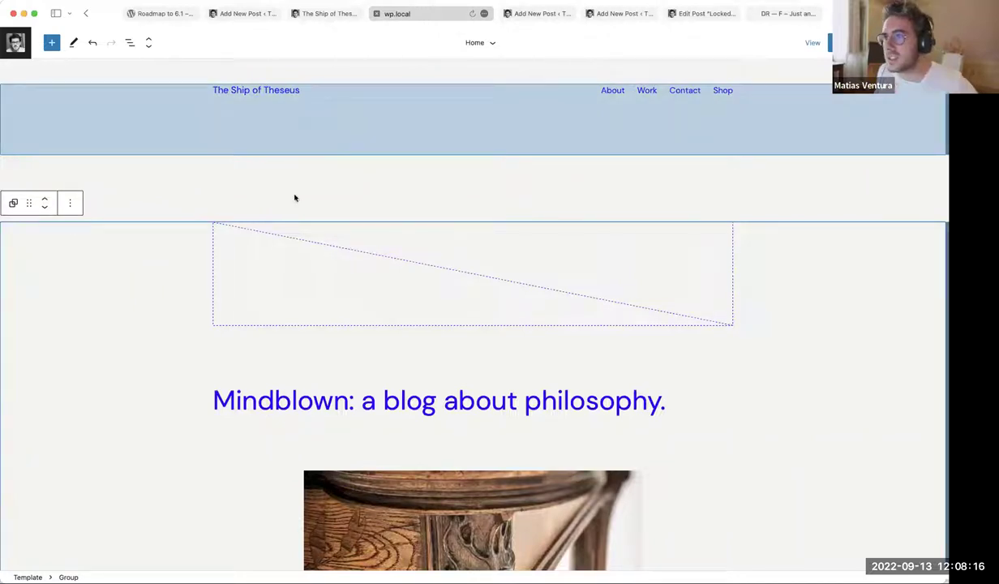
Switch to the 6.1 notes post and read its Templates & Patterns list.
{"action": "left_click", "coordinate": [170, 13]}
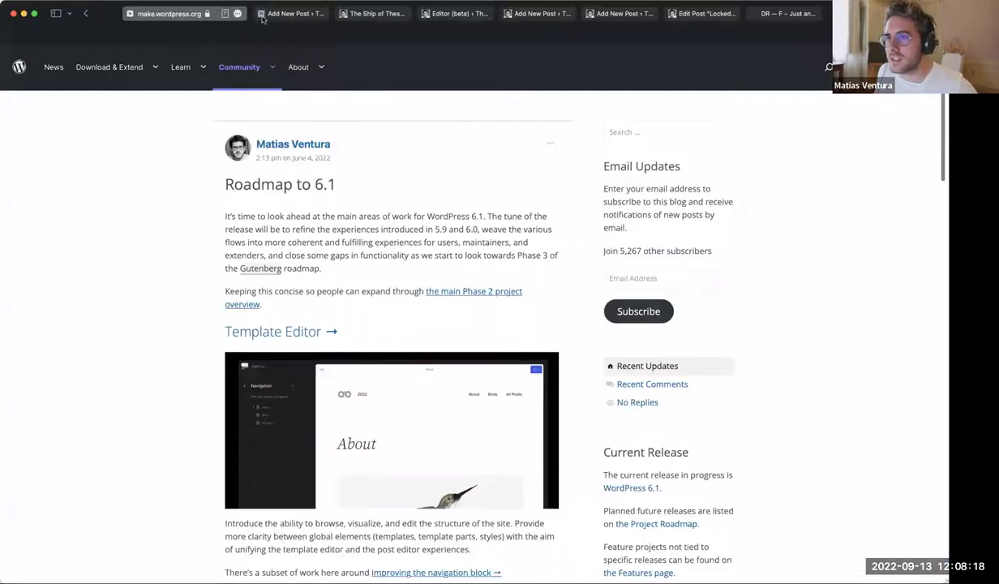
{"action": "key", "text": "ctrl+Tab"}
{"action": "scroll", "coordinate": [211, 316], "scroll_direction": "down", "scroll_amount": 5}
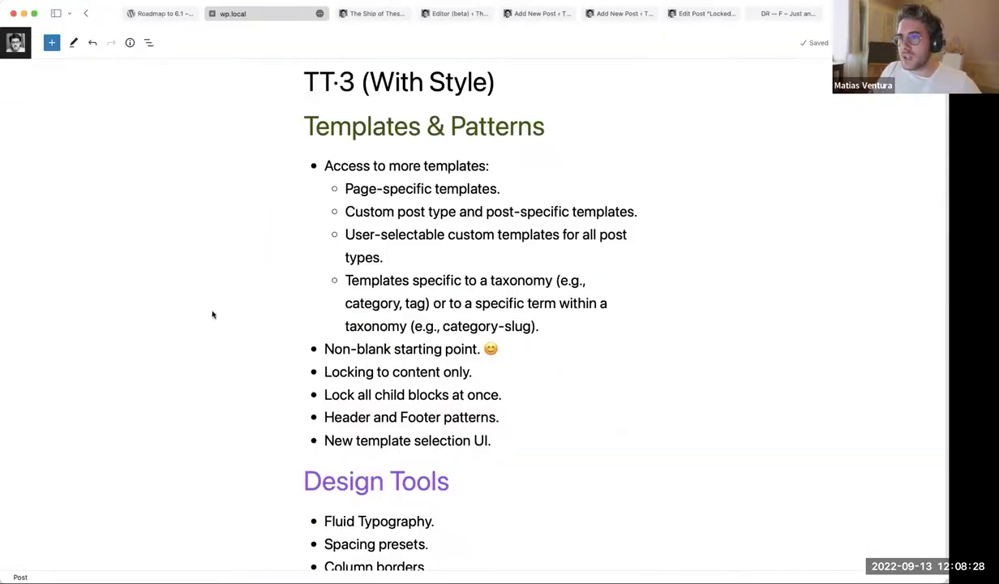
Return to the site editor and open the list of the theme's templates.
{"action": "key", "text": "ctrl+Tab"}
{"action": "key", "text": "ctrl+Tab"}
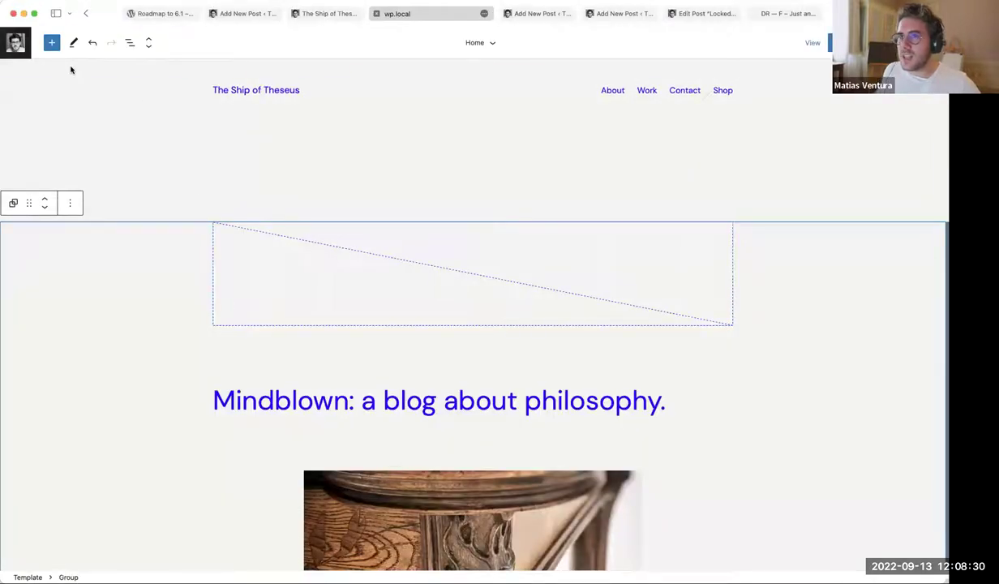
{"action": "left_click", "coordinate": [15, 42]}
{"action": "left_click", "coordinate": [69, 162]}
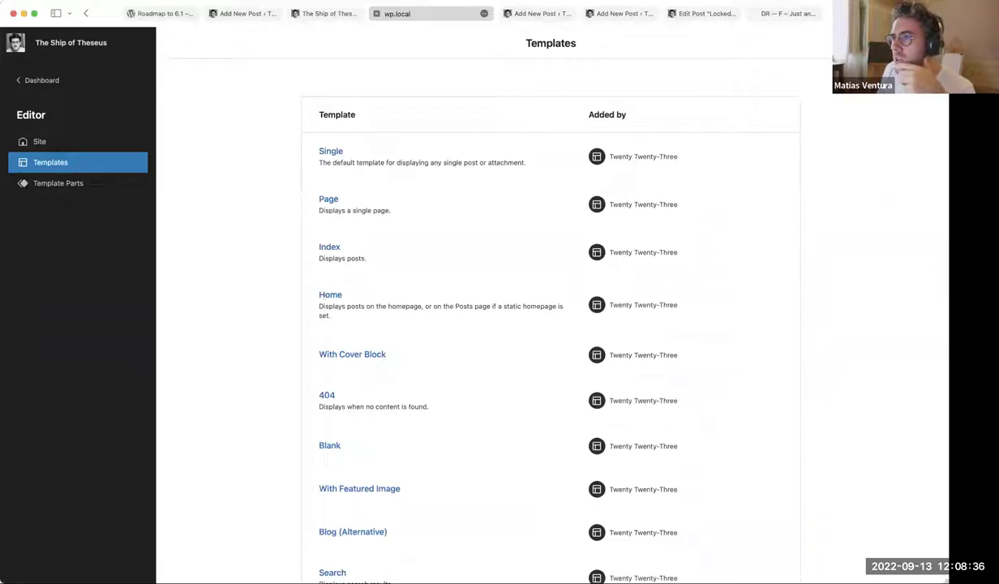
Examine the choices for adding a Single item: Post template for a specific post, and close them without creating one.
{"action": "left_click", "coordinate": [921, 43]}
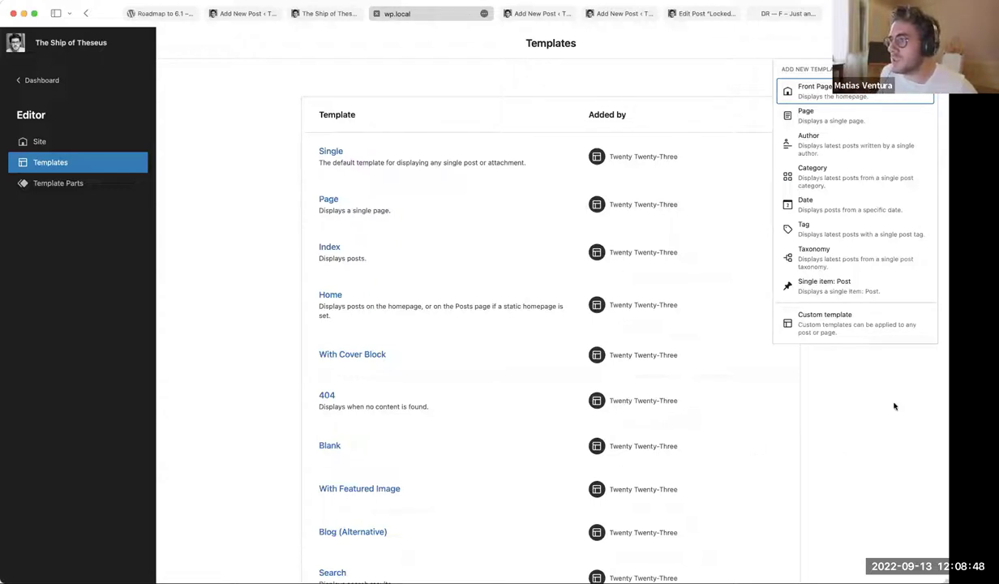
{"action": "left_click", "coordinate": [863, 286]}
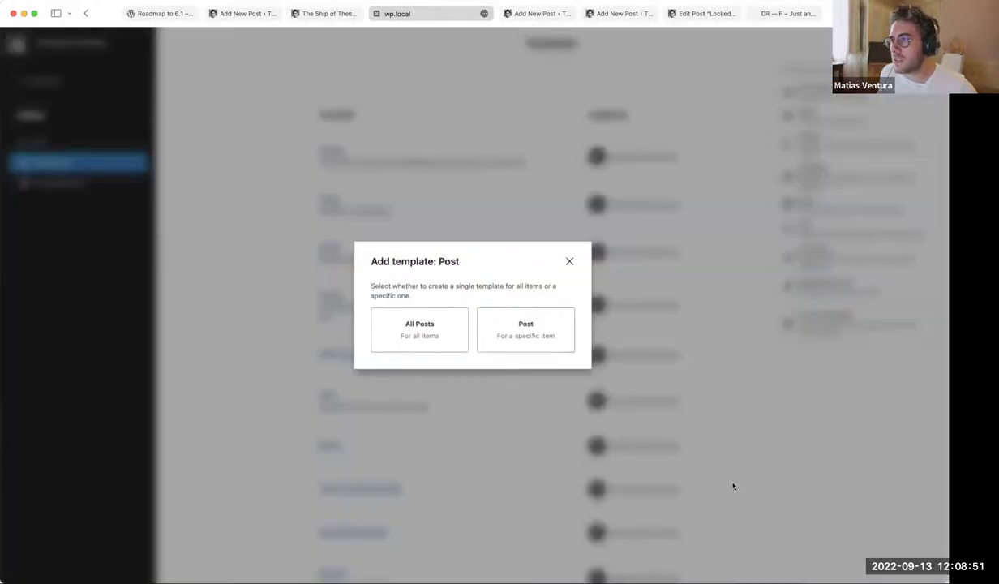
{"action": "left_click", "coordinate": [523, 335]}
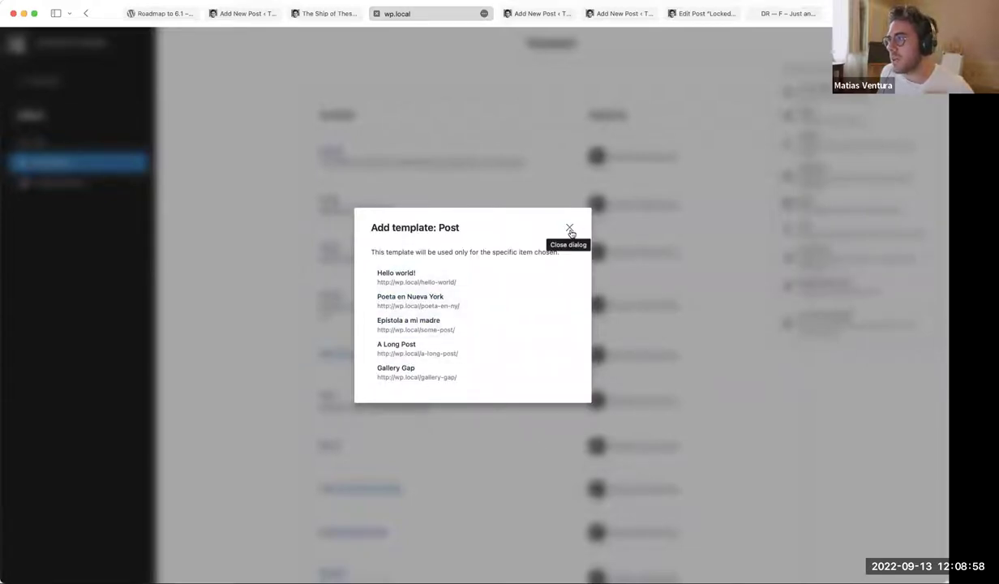
{"action": "left_click", "coordinate": [570, 228]}
{"action": "left_click", "coordinate": [816, 416]}
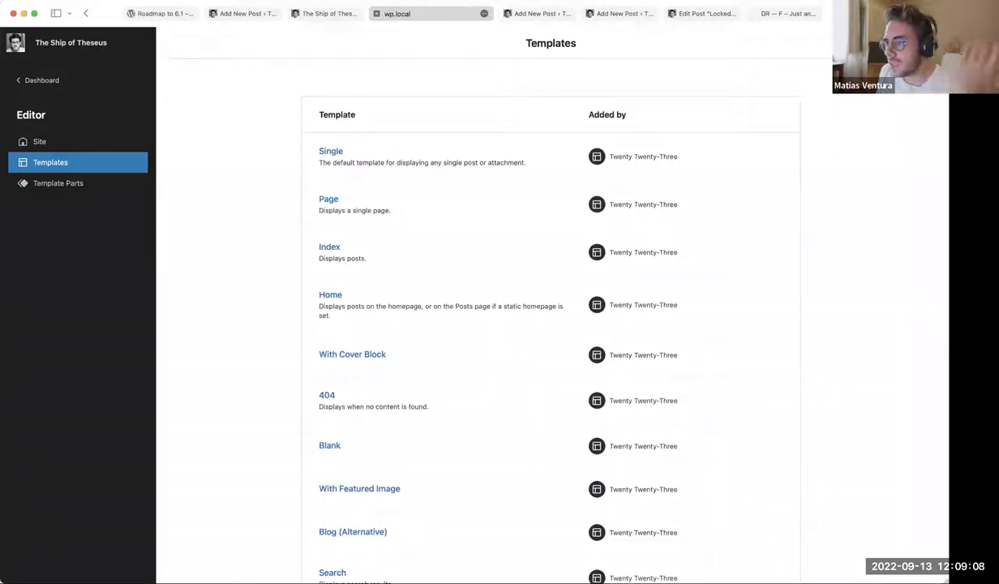
Check the scope choices offered for a new Category template and dismiss them.
{"action": "left_click", "coordinate": [907, 43]}
{"action": "left_click", "coordinate": [867, 178]}
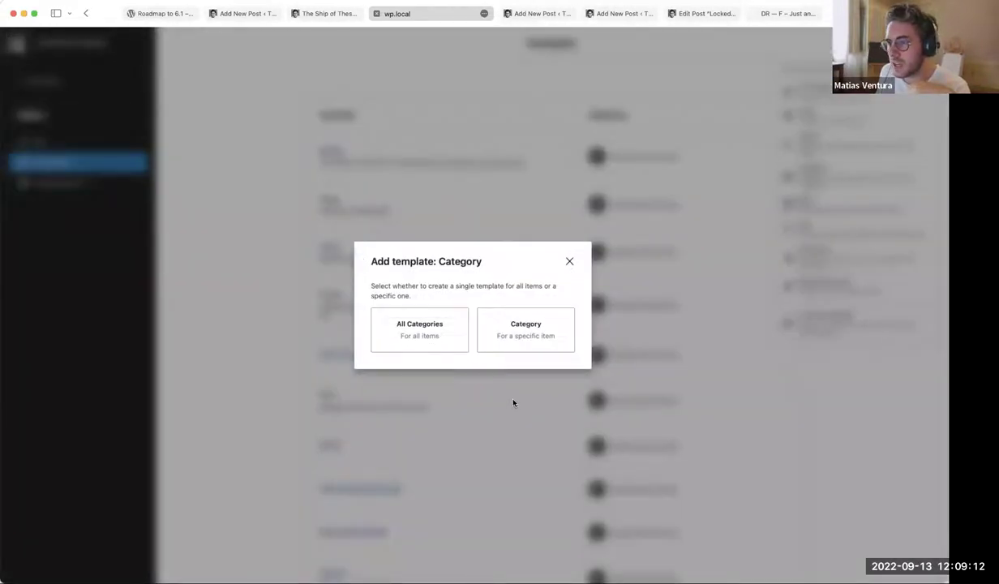
{"action": "left_click", "coordinate": [570, 262]}
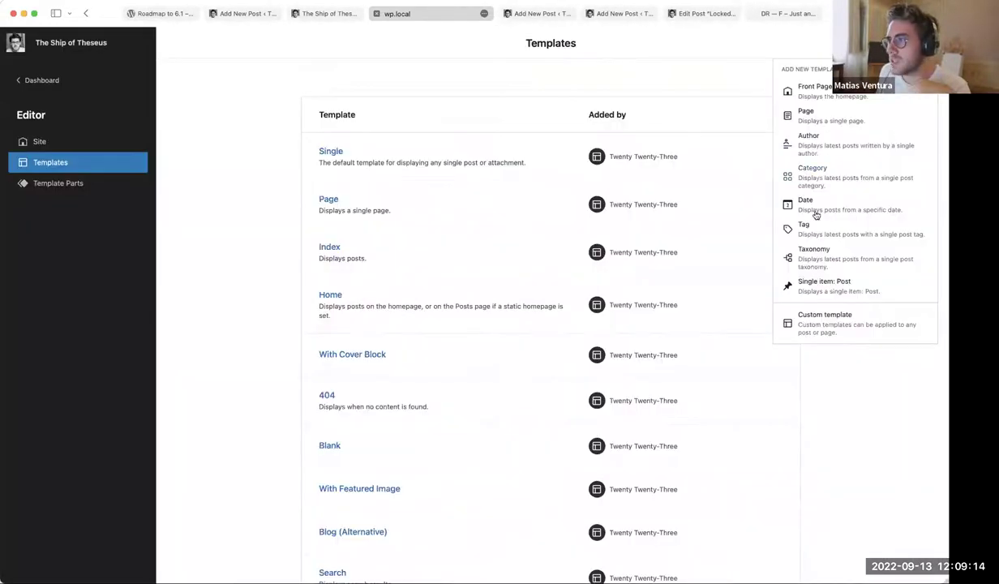
Create a Tag template that applies to all tags.
{"action": "left_click", "coordinate": [809, 227]}
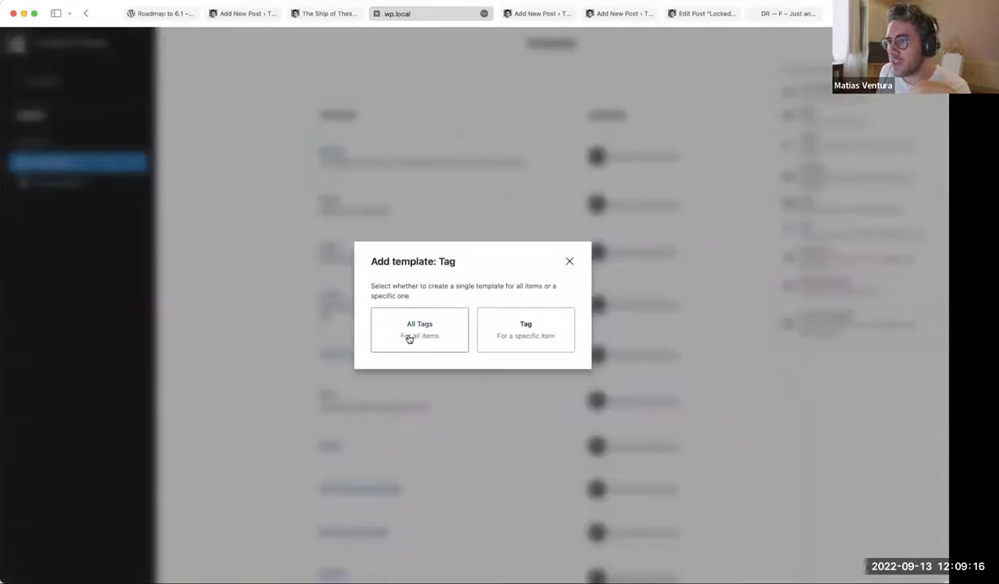
{"action": "left_click", "coordinate": [418, 328]}
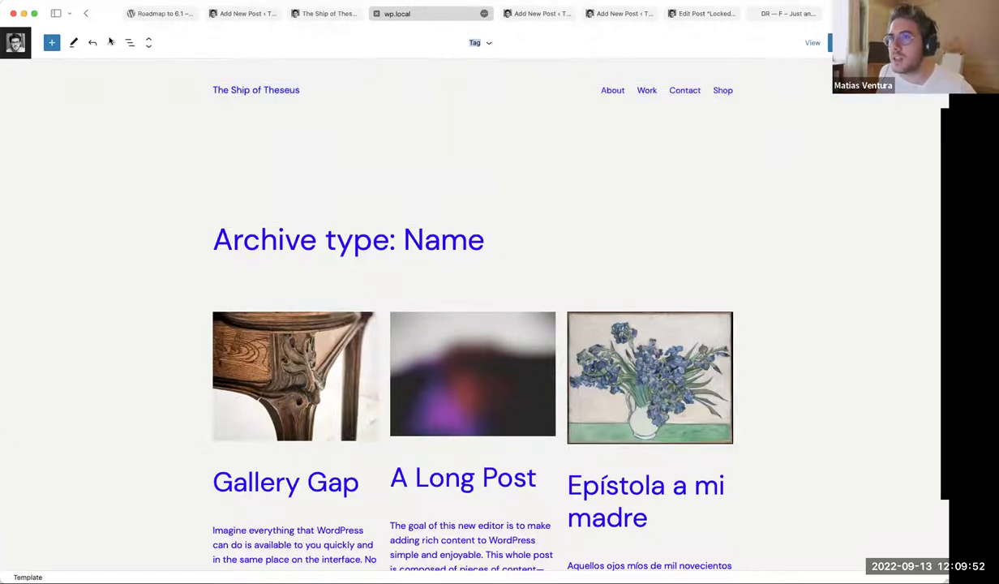
Go back to the templates list and delete the custom Tag template.
{"action": "left_click", "coordinate": [16, 47]}
{"action": "left_click", "coordinate": [54, 161]}
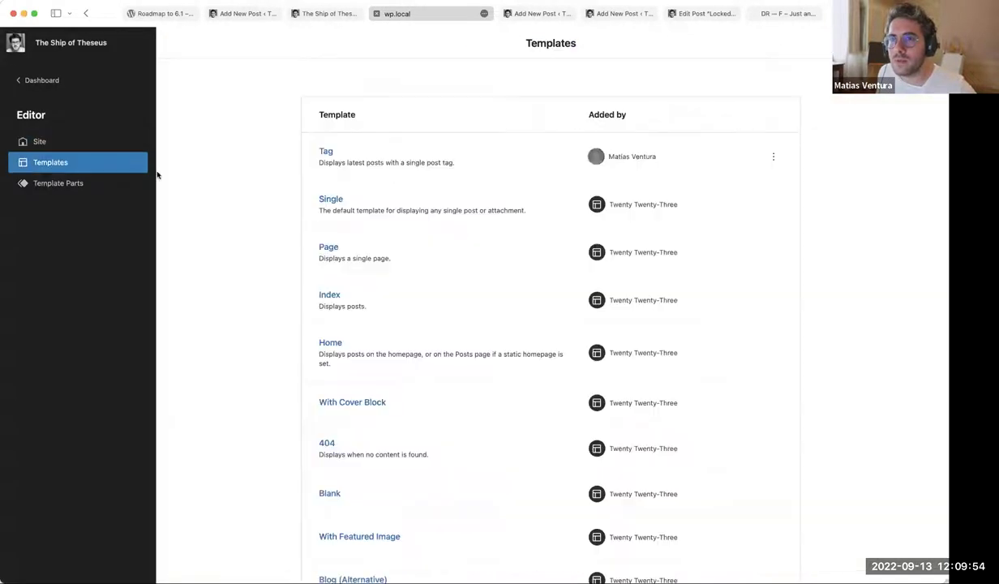
{"action": "left_click", "coordinate": [772, 157]}
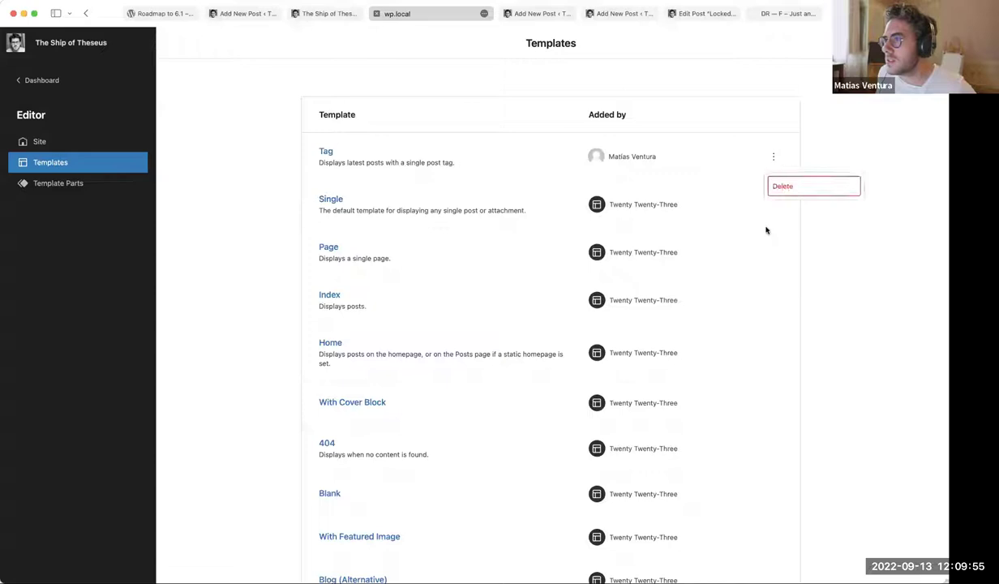
{"action": "left_click", "coordinate": [796, 185]}
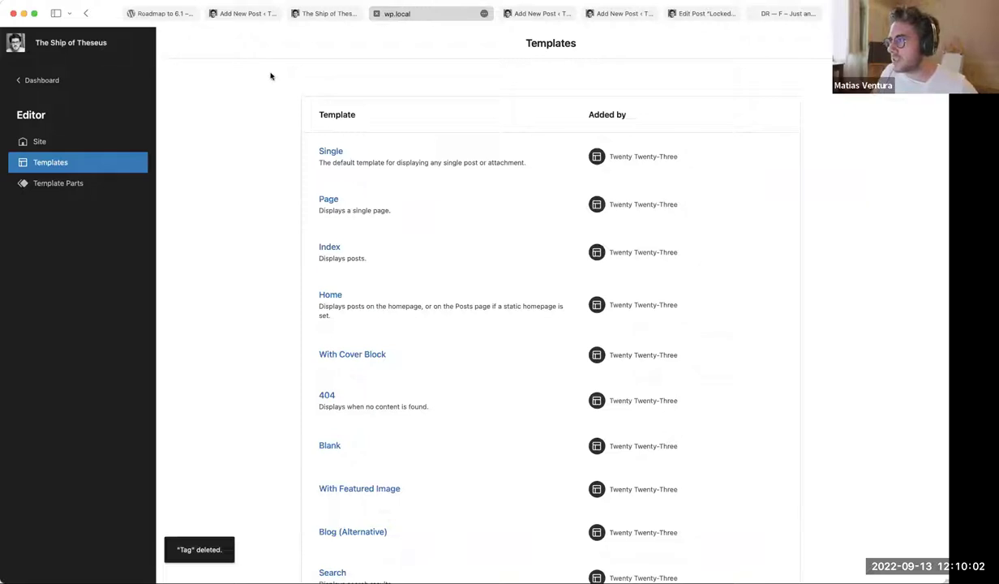
Return to the 6.1 notes post and go through the Templates & Patterns points from page-specific templates to locking to content only.
{"action": "key", "text": "ctrl+shift+Tab"}
{"action": "key", "text": "ctrl+shift+Tab"}
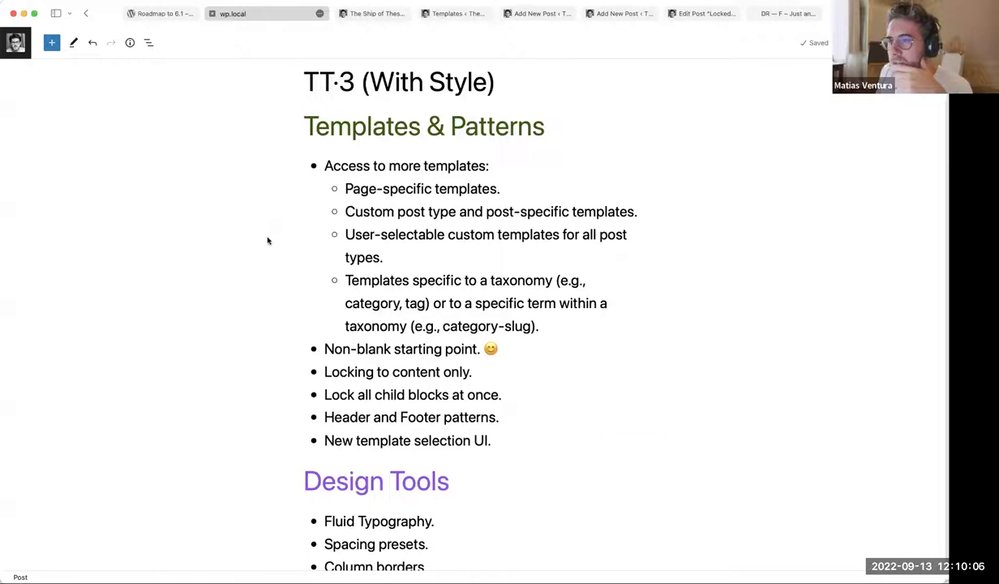
{"action": "double_click", "coordinate": [364, 188]}
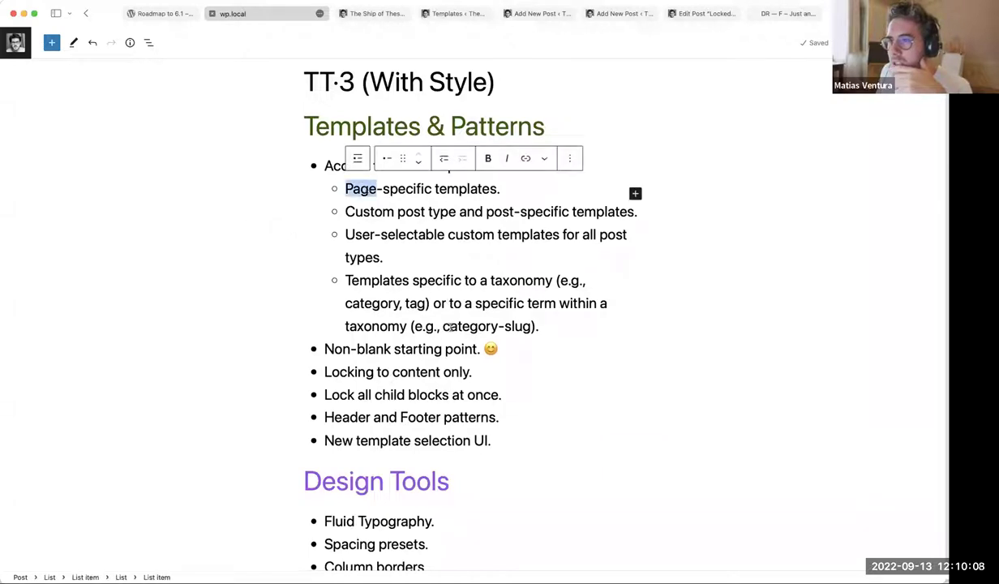
{"action": "left_click", "coordinate": [354, 235]}
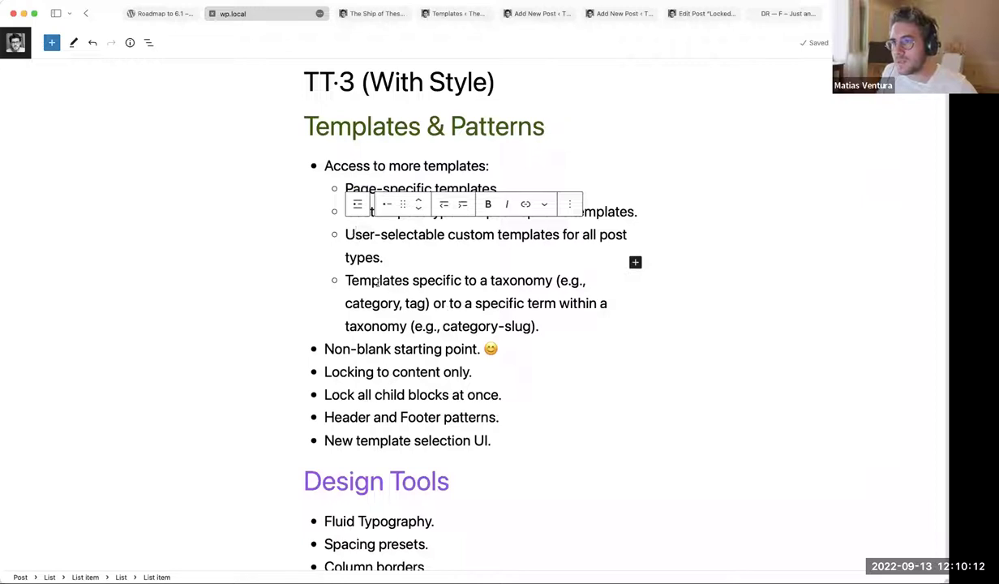
{"action": "scroll", "coordinate": [261, 276], "scroll_direction": "down", "scroll_amount": 2}
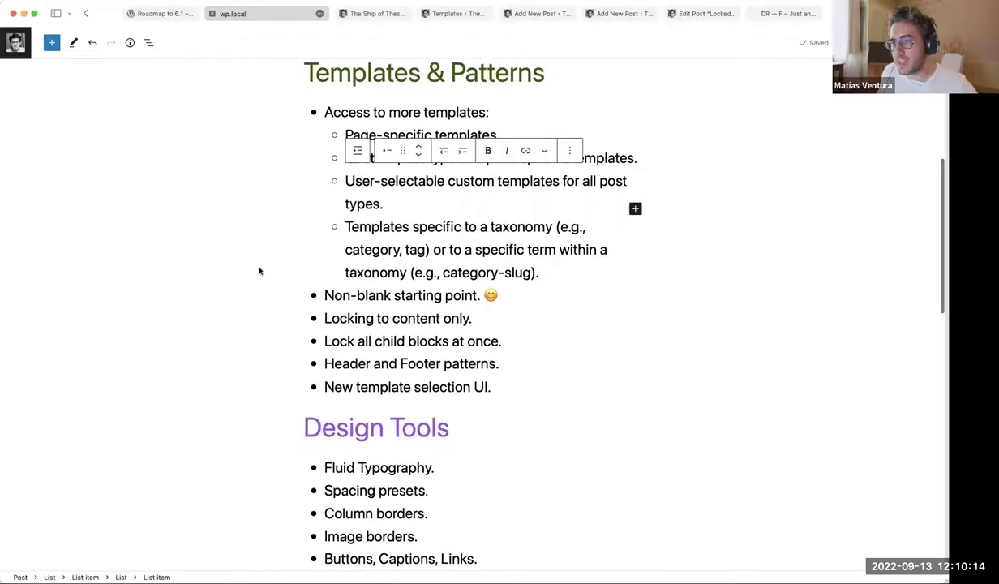
{"action": "scroll", "coordinate": [260, 270], "scroll_direction": "up", "scroll_amount": 1}
{"action": "triple_click", "coordinate": [387, 307]}
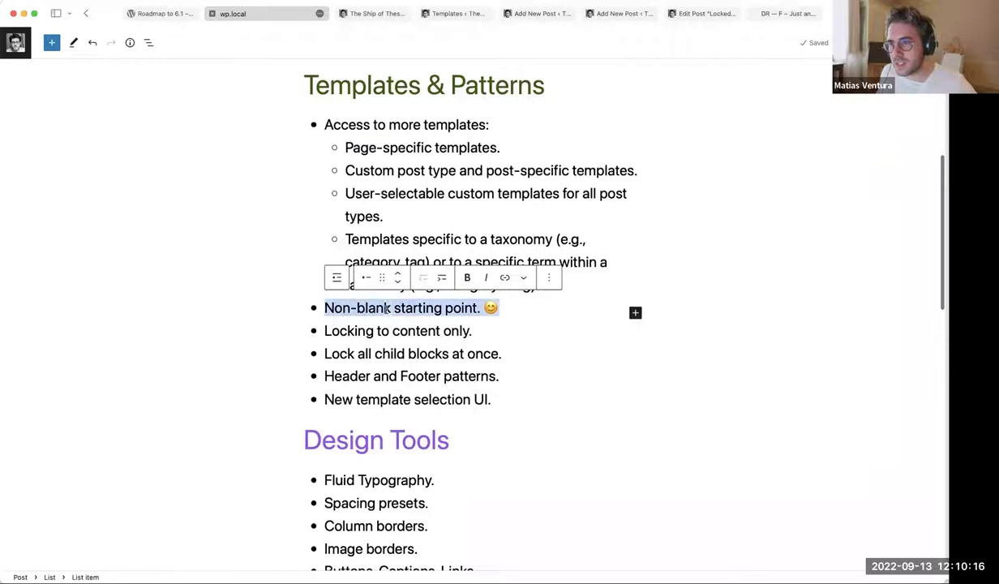
{"action": "key", "text": "Down"}
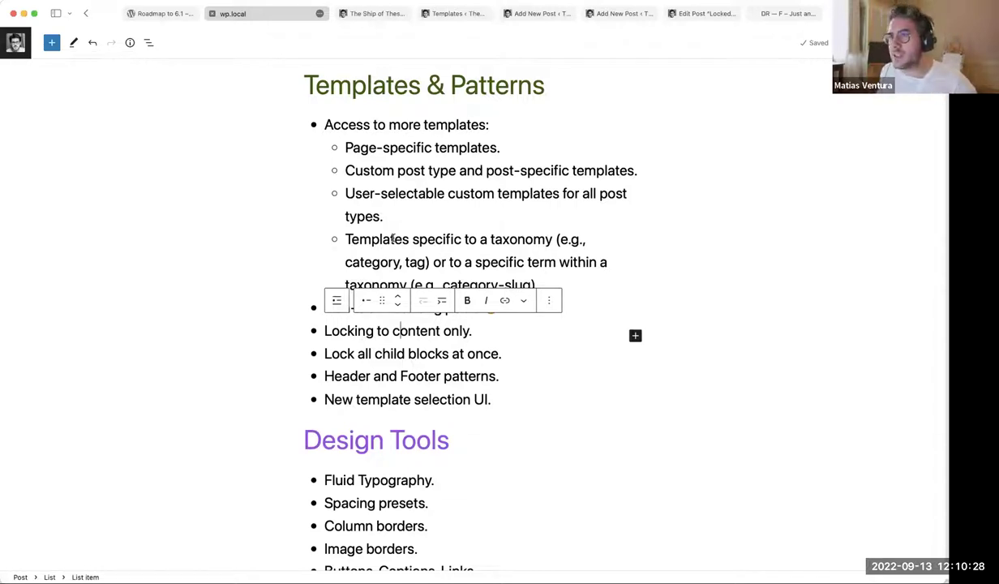
Read the Dev Tools list in the notes, highlighting the point on post type specific starter patterns with core/post-content.
{"action": "scroll", "coordinate": [235, 280], "scroll_direction": "down", "scroll_amount": 15}
{"action": "scroll", "coordinate": [242, 278], "scroll_direction": "down", "scroll_amount": 1}
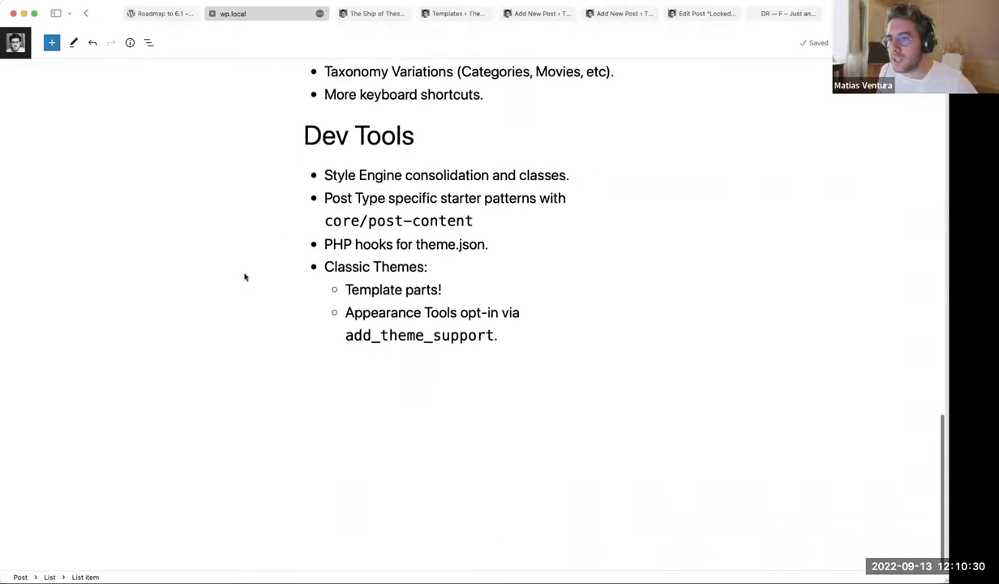
{"action": "scroll", "coordinate": [245, 274], "scroll_direction": "up", "scroll_amount": 3}
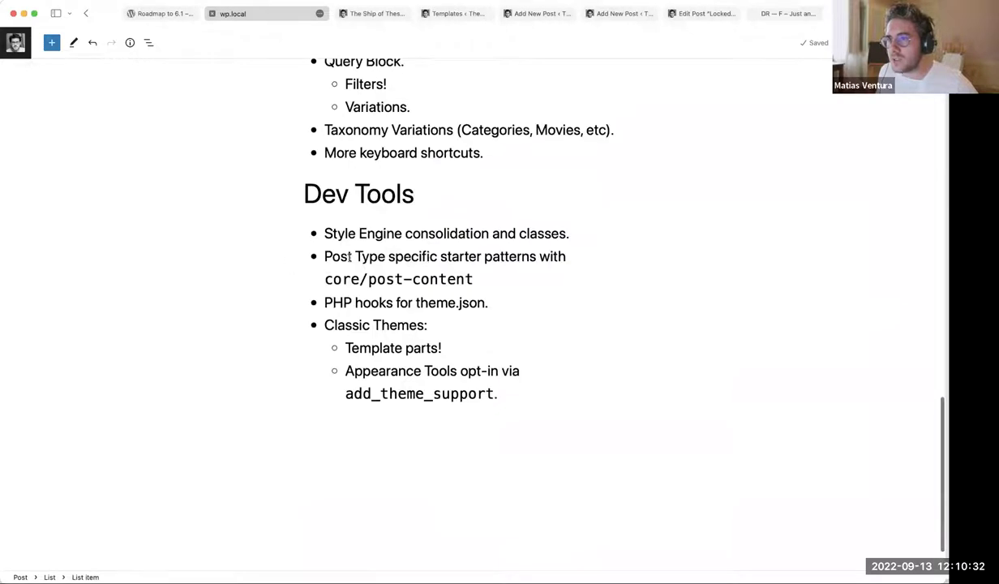
{"action": "left_click", "coordinate": [342, 257]}
{"action": "double_click", "coordinate": [338, 256]}
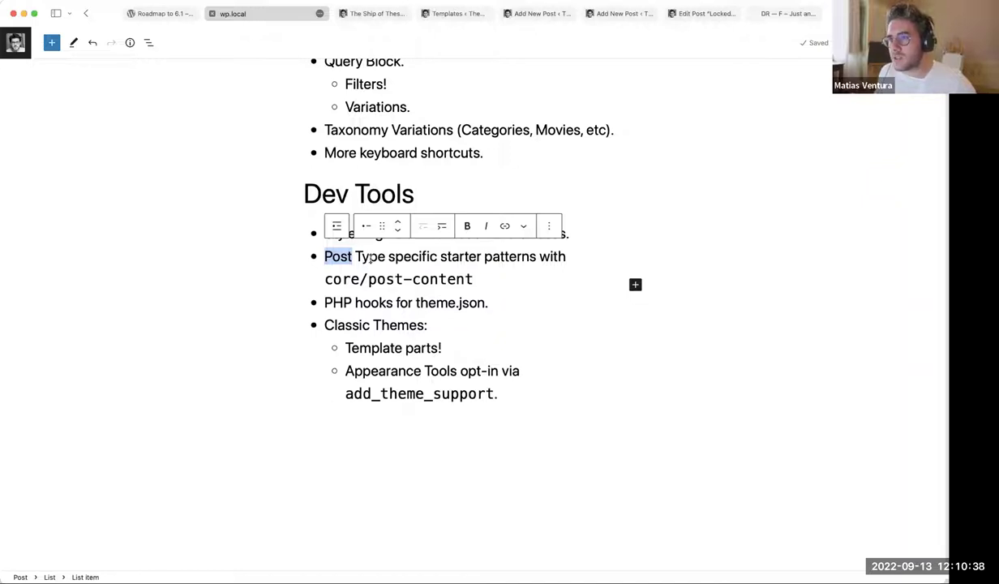
{"action": "double_click", "coordinate": [338, 278]}
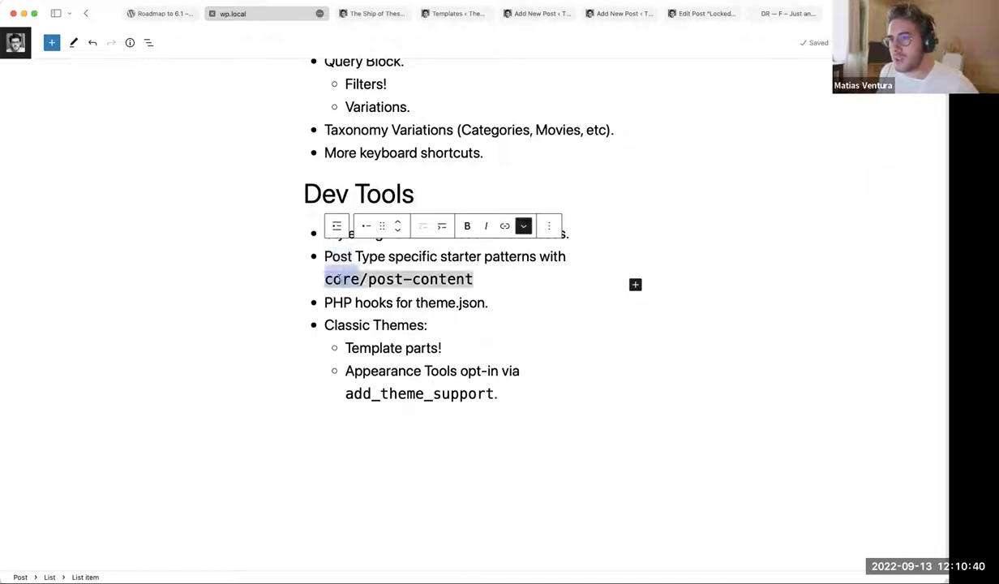
{"action": "key", "text": "shift+super+Right"}
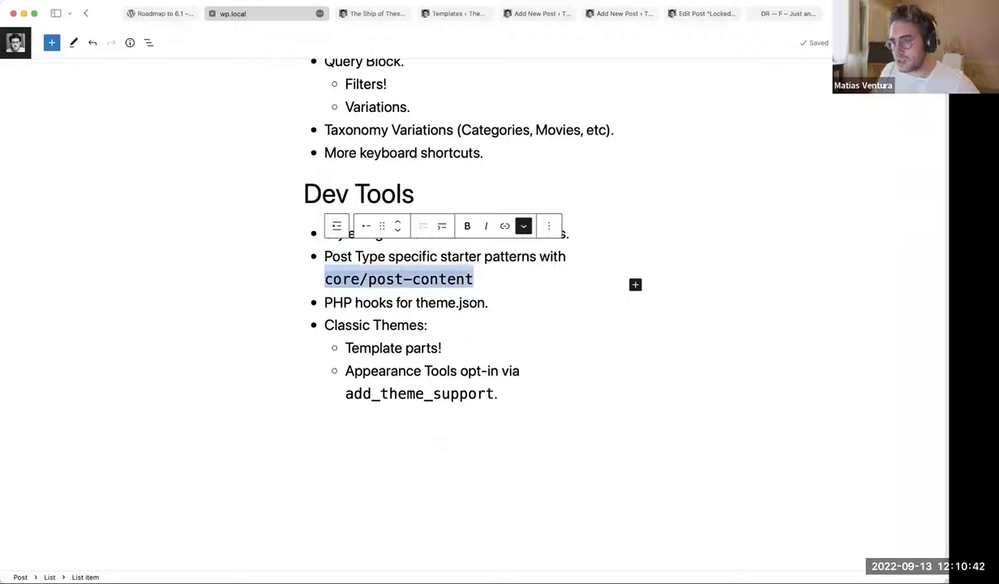
{"action": "key", "text": "Left"}
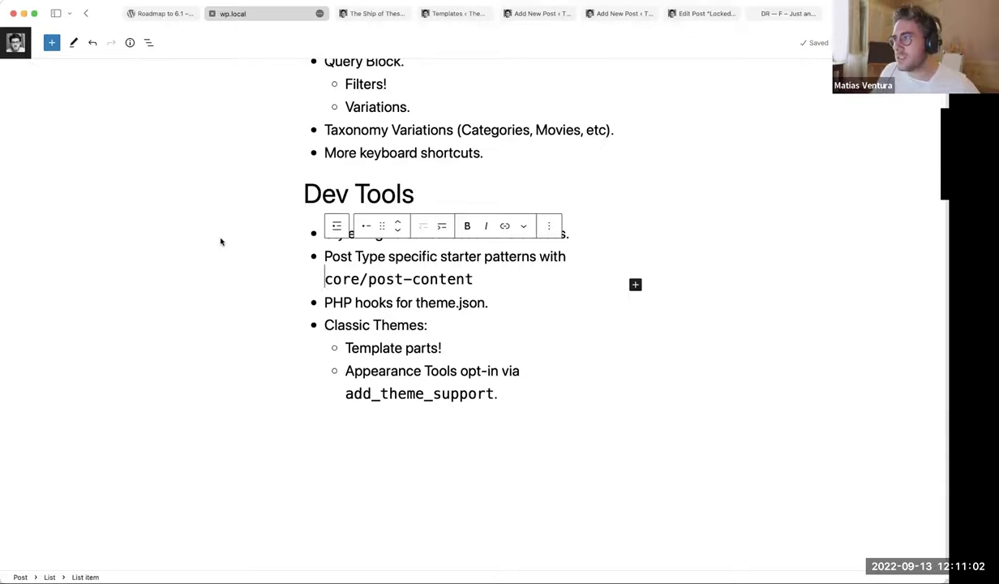
Go back to the beginning of the 6.1 notes post above the Templates & Patterns section.
{"action": "key", "text": "ctrl+Tab"}
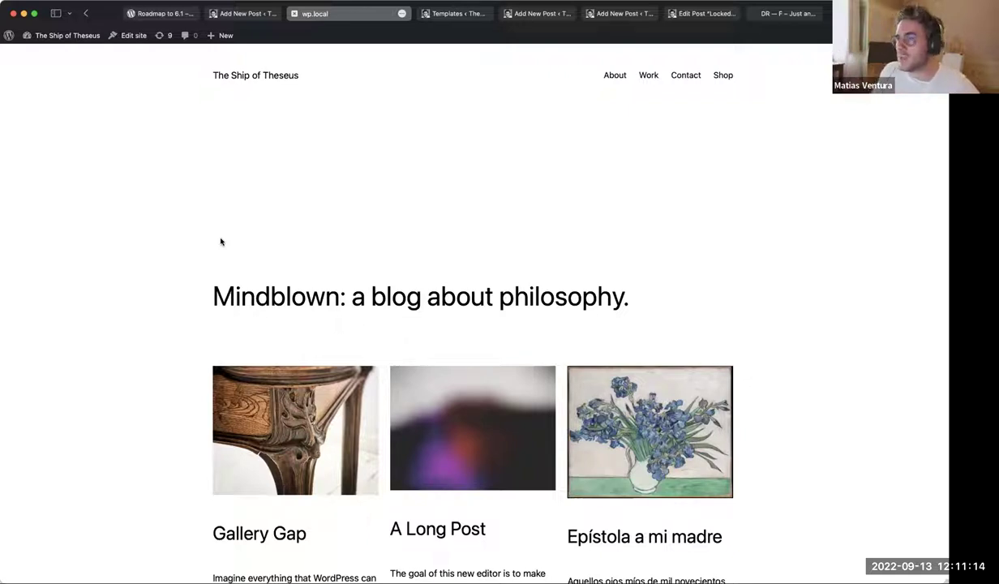
{"action": "key", "text": "ctrl+shift+Tab"}
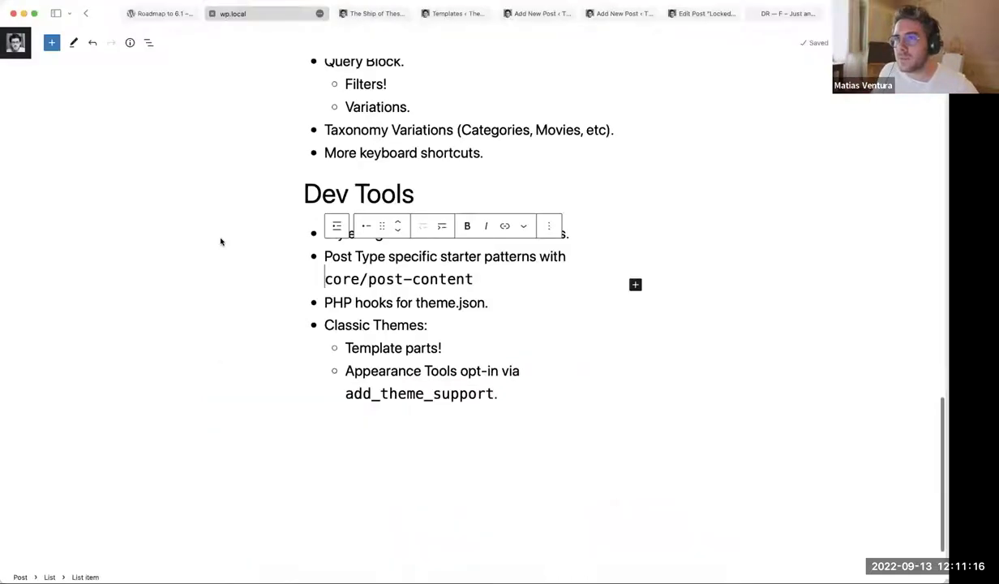
{"action": "scroll", "coordinate": [207, 248], "scroll_direction": "up", "scroll_amount": 10}
{"action": "scroll", "coordinate": [203, 255], "scroll_direction": "up", "scroll_amount": 5}
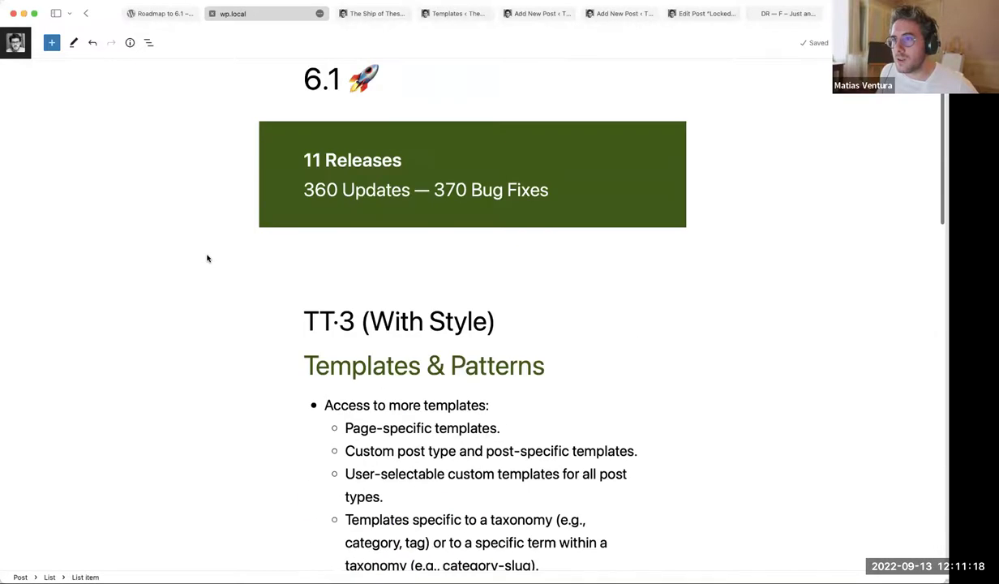
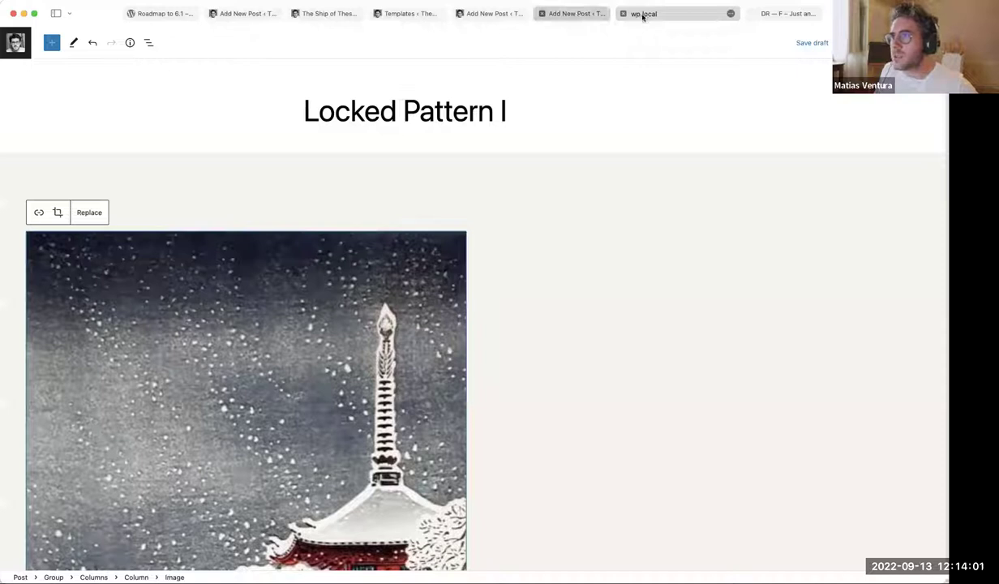
Inspect the Group block's lock options in the Locked Pattern II post, switching Lock all on and off, and close them without applying.
{"action": "left_click", "coordinate": [560, 15]}
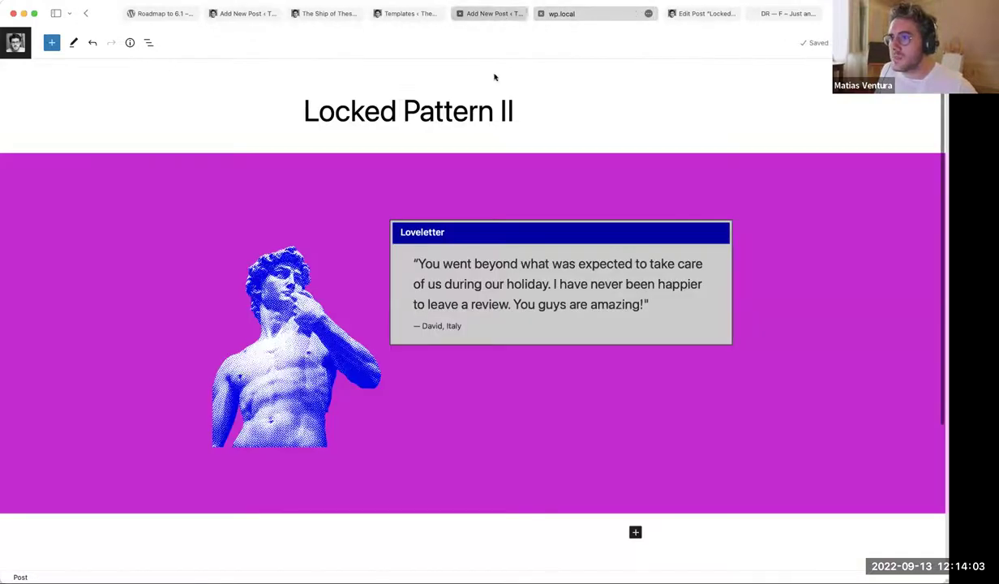
{"action": "left_click", "coordinate": [249, 166]}
{"action": "left_click", "coordinate": [99, 134]}
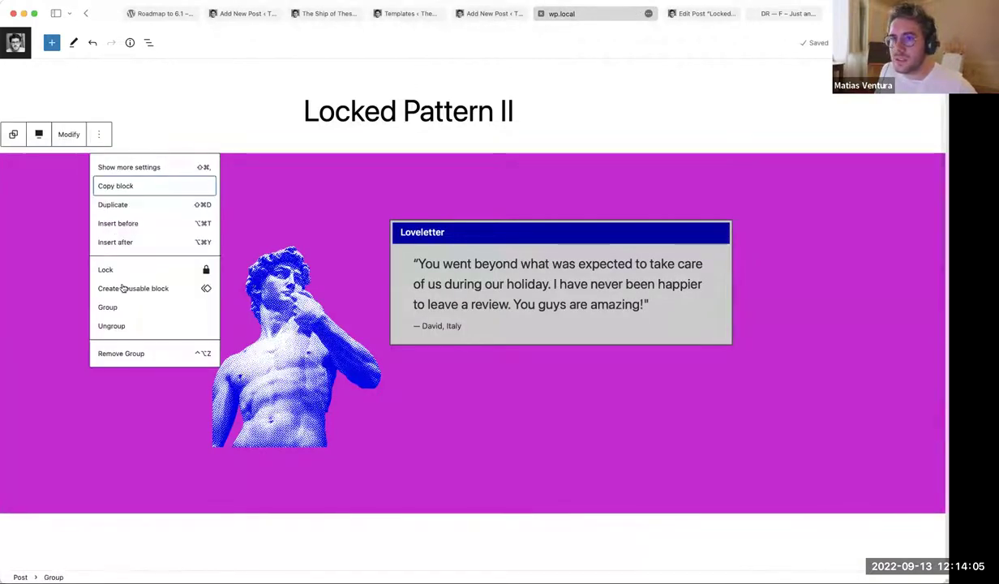
{"action": "left_click", "coordinate": [126, 269]}
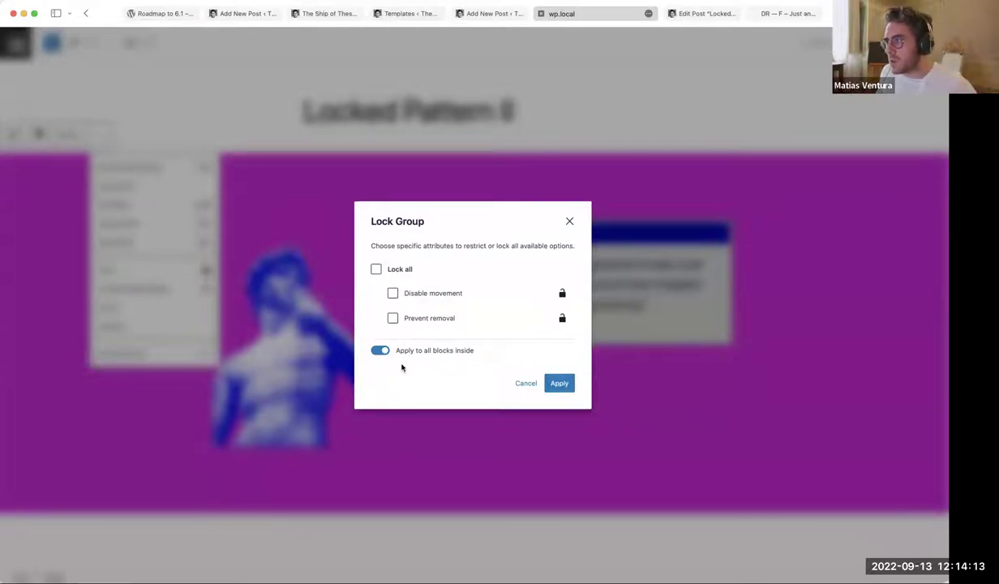
{"action": "left_click", "coordinate": [376, 269]}
{"action": "left_click", "coordinate": [376, 271]}
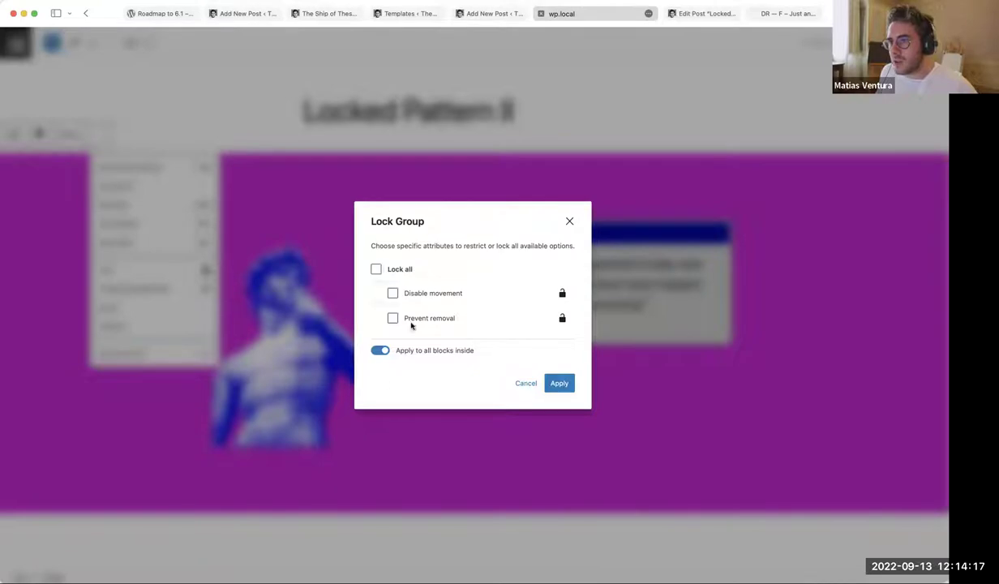
{"action": "left_click", "coordinate": [569, 223]}
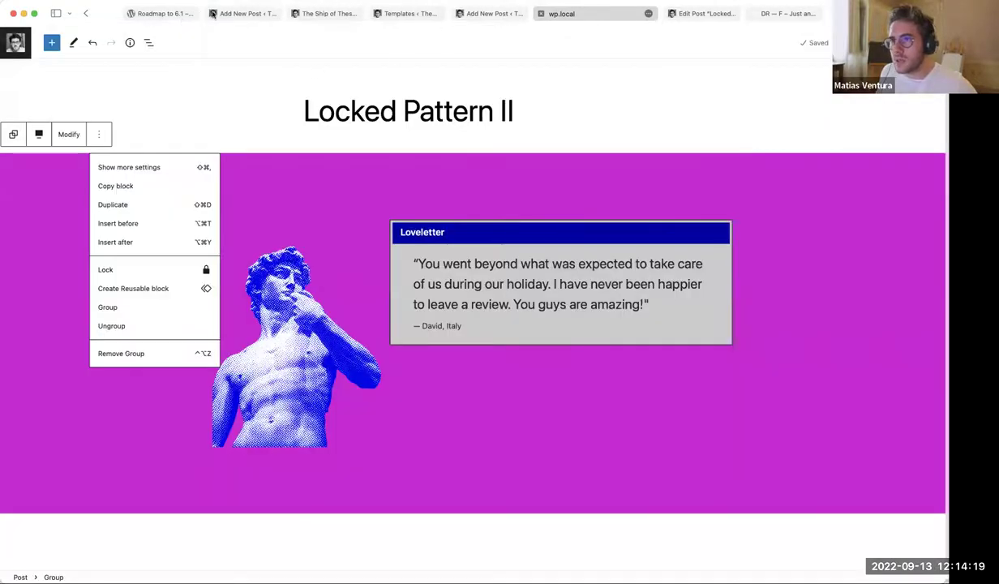
Return to the 6.1 notes post and go to the Header and Footer patterns point.
{"action": "left_click", "coordinate": [172, 13]}
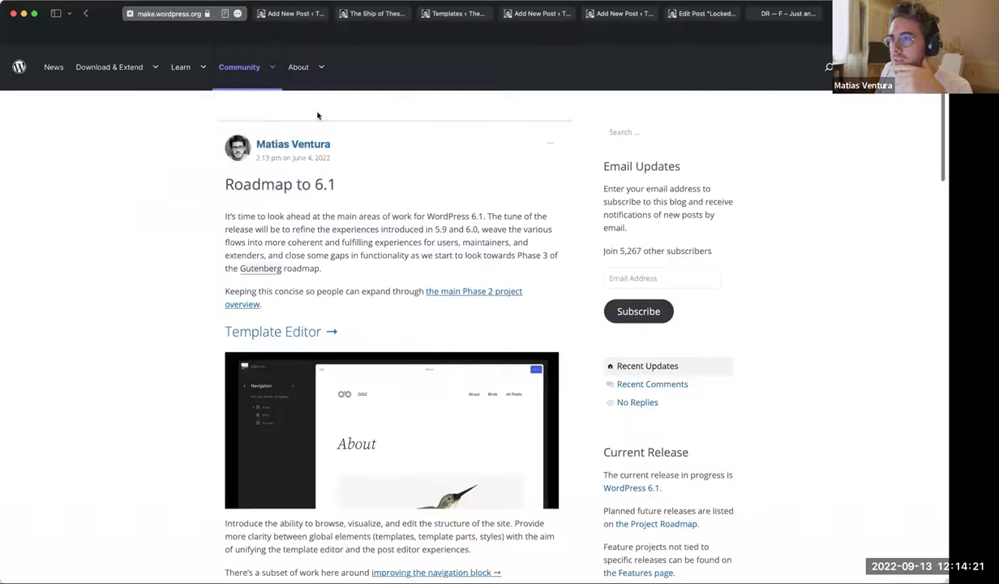
{"action": "left_click", "coordinate": [293, 13]}
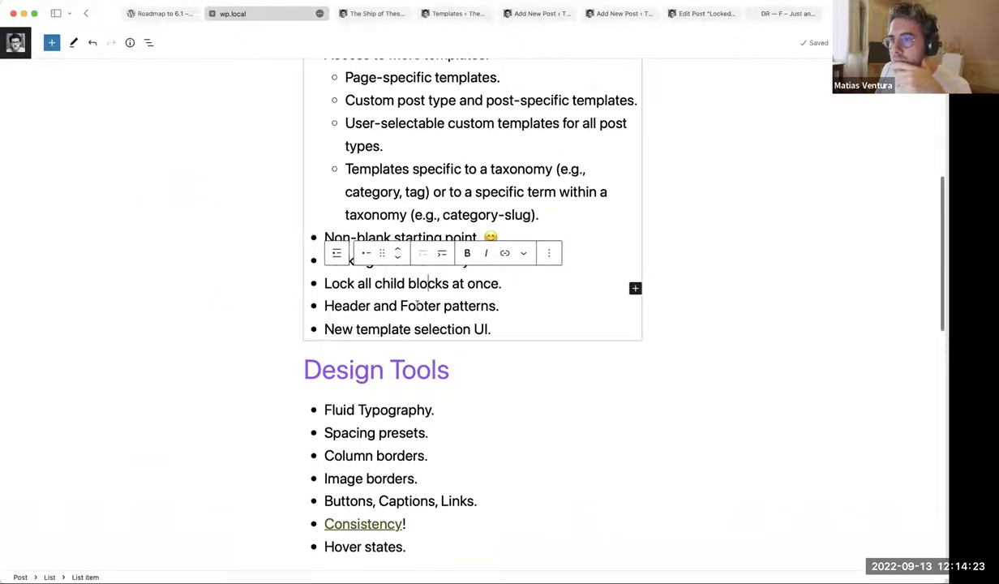
{"action": "left_click", "coordinate": [403, 307]}
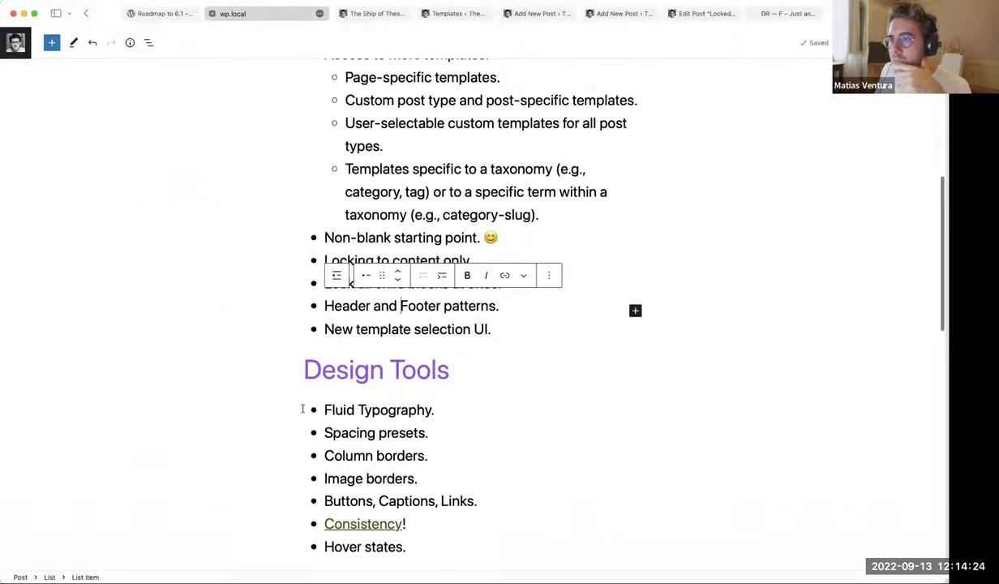
Highlight the Header and Footer patterns point in the notes, switch to the Templates page and open the site's Home template for editing.
{"action": "triple_click", "coordinate": [380, 306]}
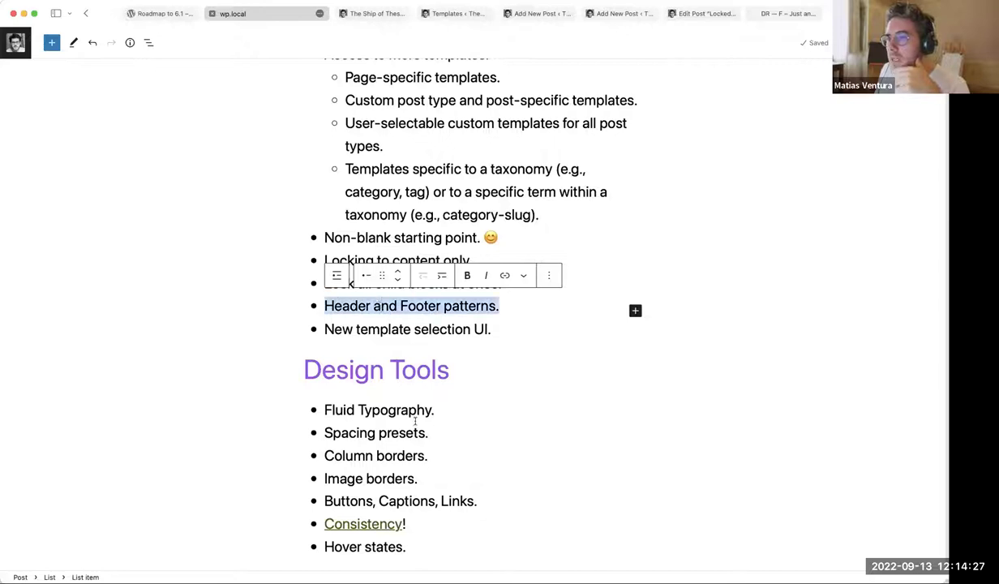
{"action": "left_click", "coordinate": [381, 14]}
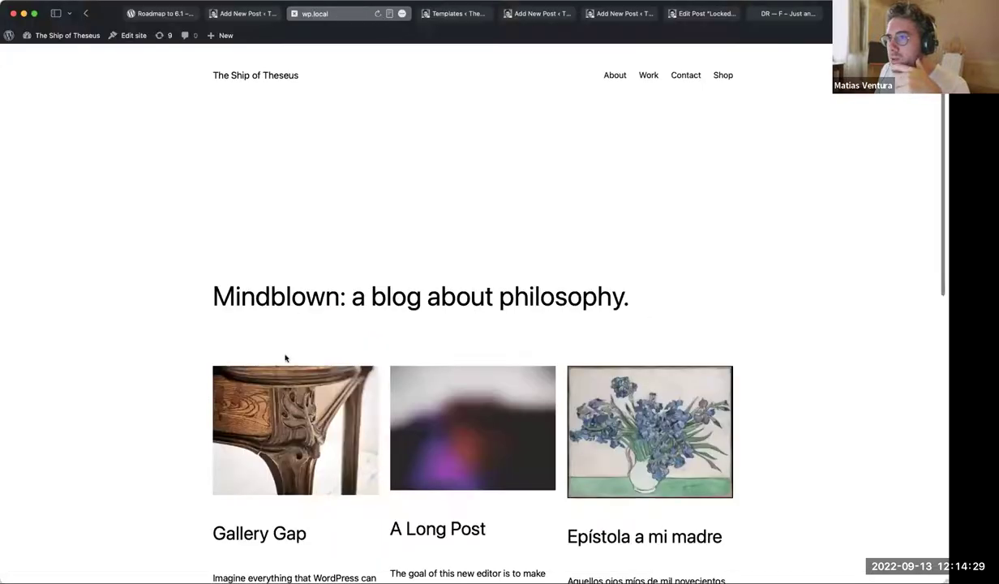
{"action": "left_click", "coordinate": [454, 15]}
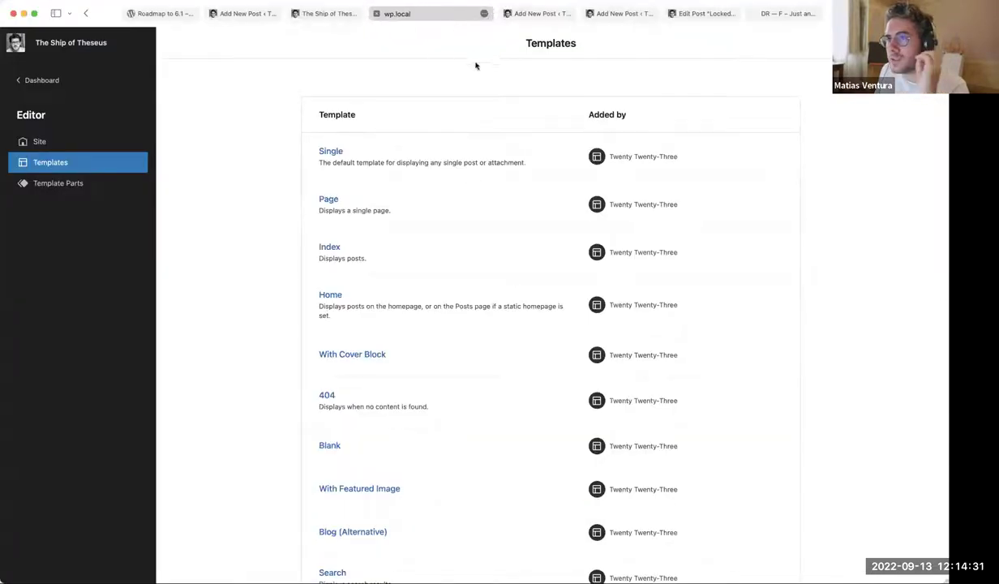
{"action": "left_click", "coordinate": [54, 144]}
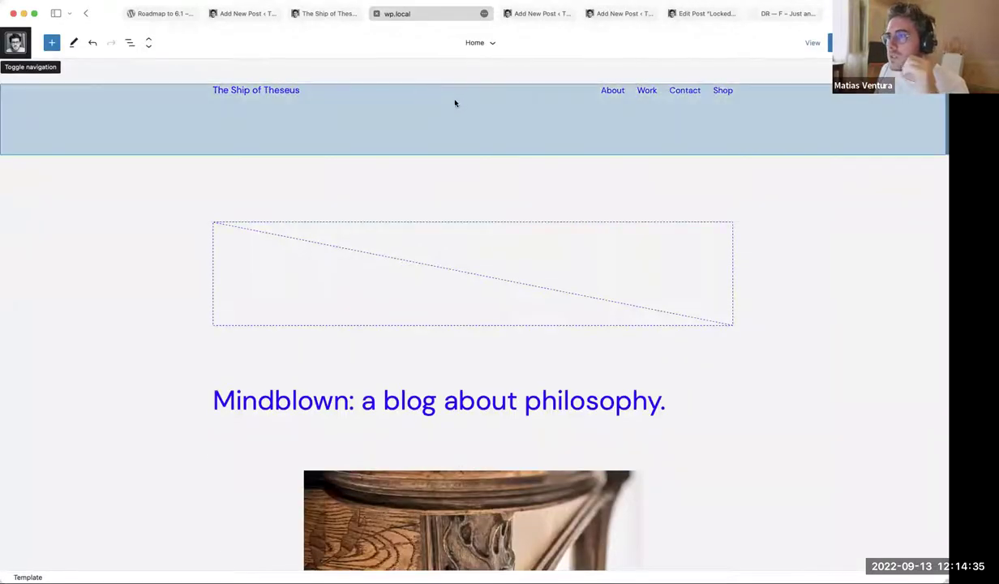
Replace the Home template's Header with the "Simple header inside image" pattern.
{"action": "left_click", "coordinate": [448, 109]}
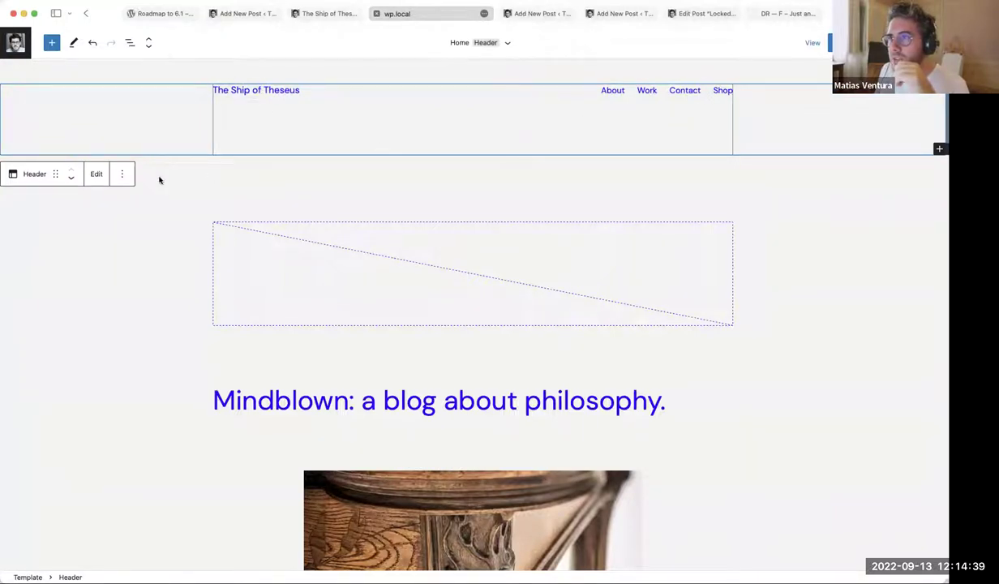
{"action": "left_click", "coordinate": [123, 174]}
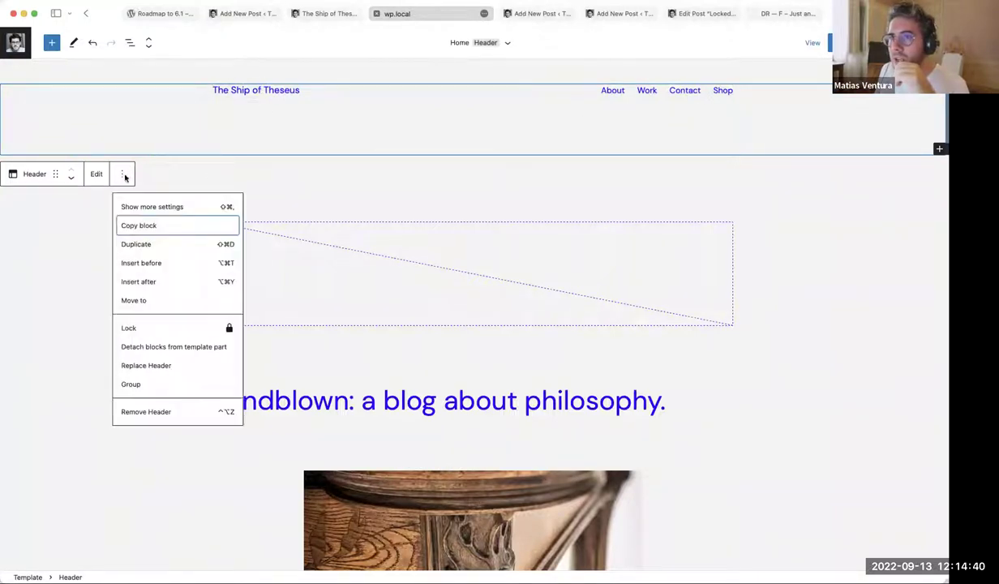
{"action": "left_click", "coordinate": [146, 365]}
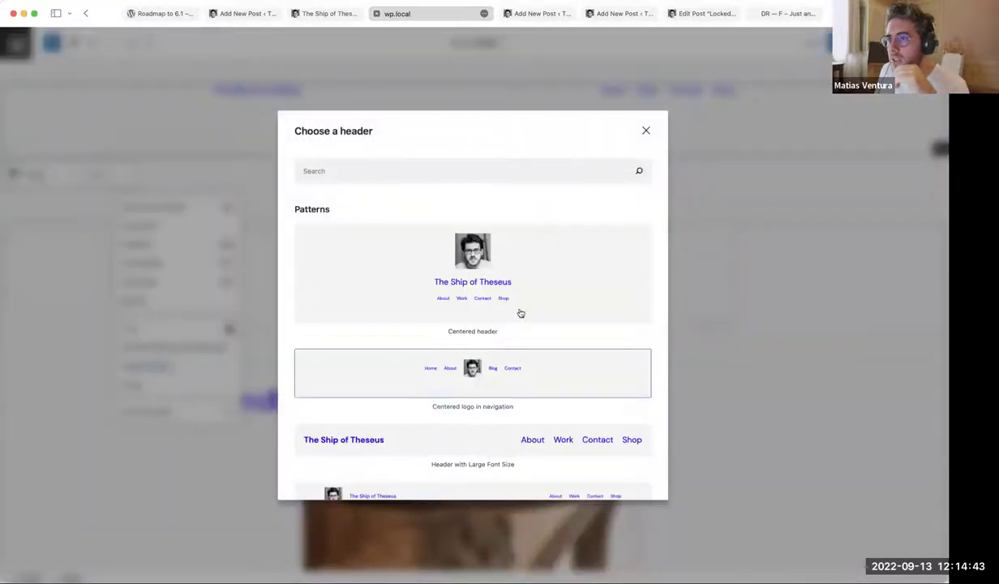
{"action": "scroll", "coordinate": [561, 372], "scroll_direction": "down", "scroll_amount": 10}
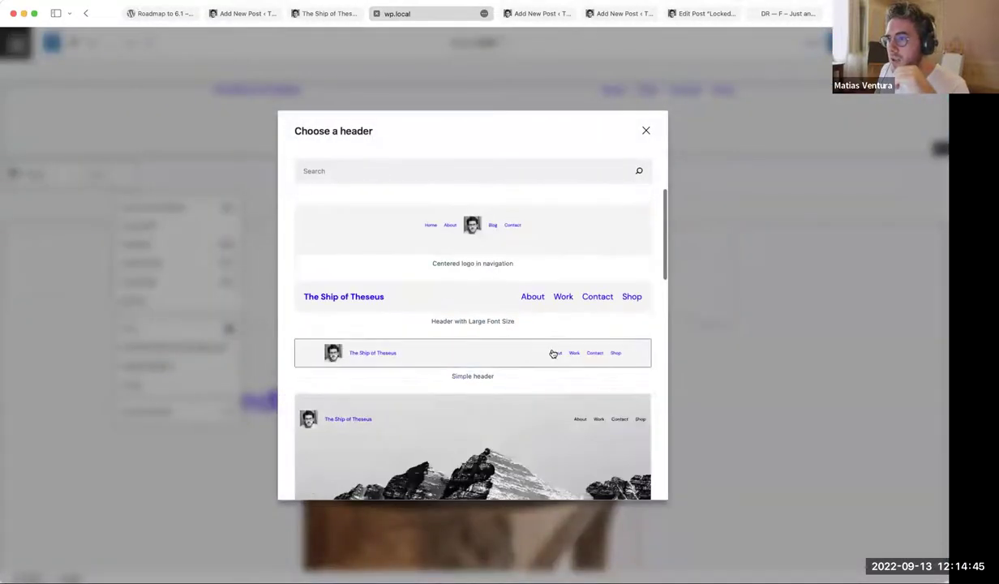
{"action": "scroll", "coordinate": [511, 327], "scroll_direction": "up", "scroll_amount": 2}
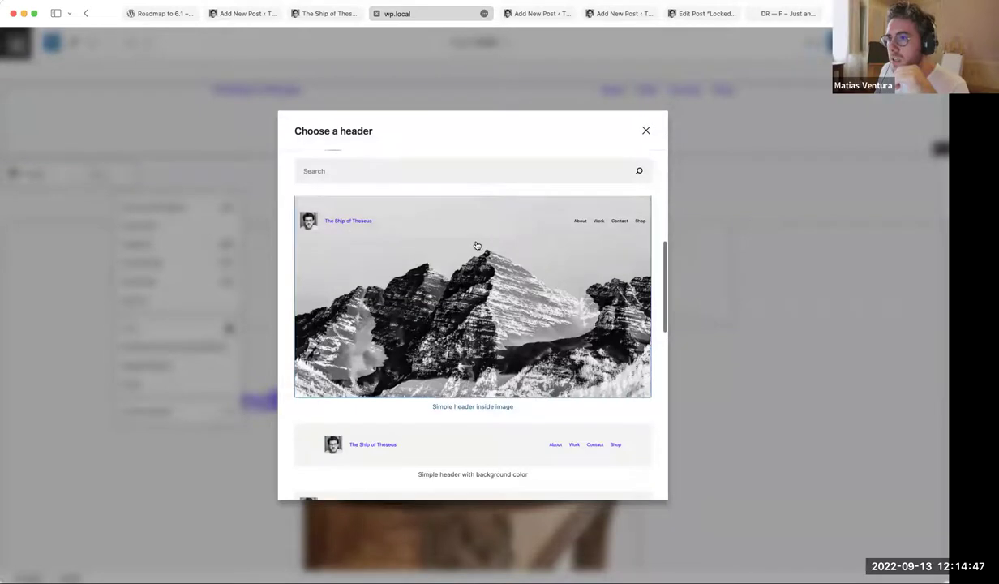
{"action": "left_click", "coordinate": [458, 251]}
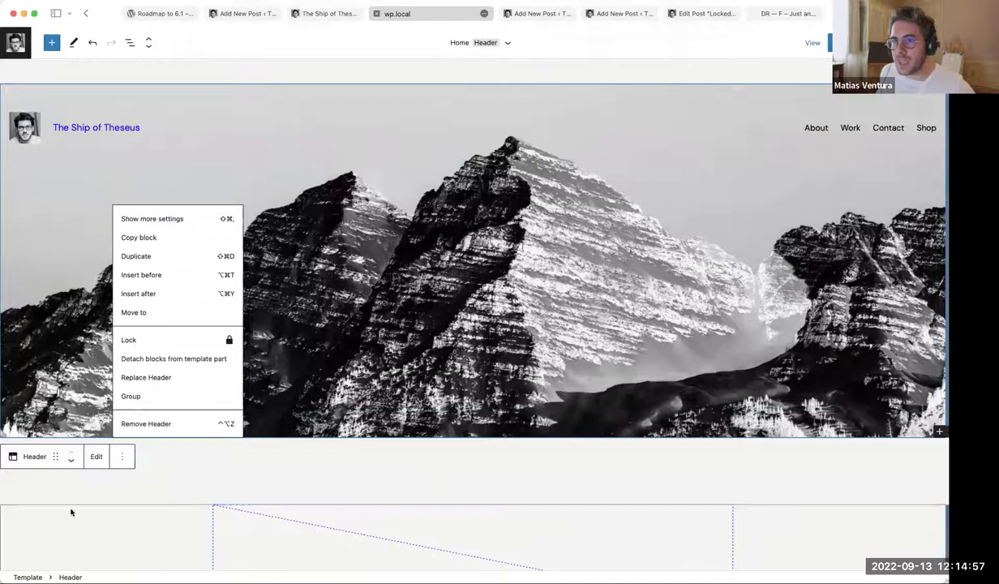
{"action": "left_click", "coordinate": [247, 101]}
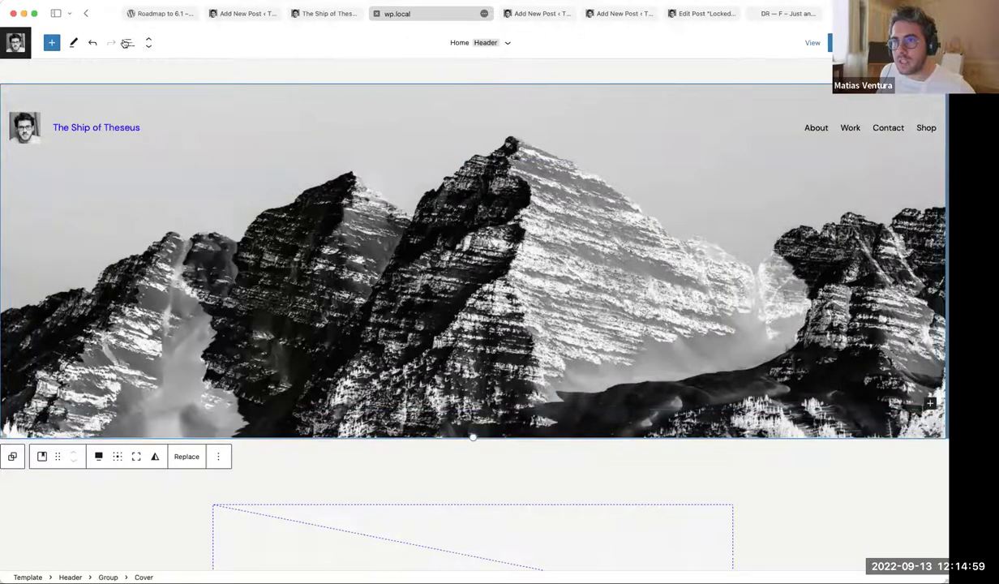
Browse the replacement patterns for the Footer, close them without choosing one, and return to the Header with the block list closed.
{"action": "left_click", "coordinate": [129, 42]}
{"action": "left_click", "coordinate": [43, 99]}
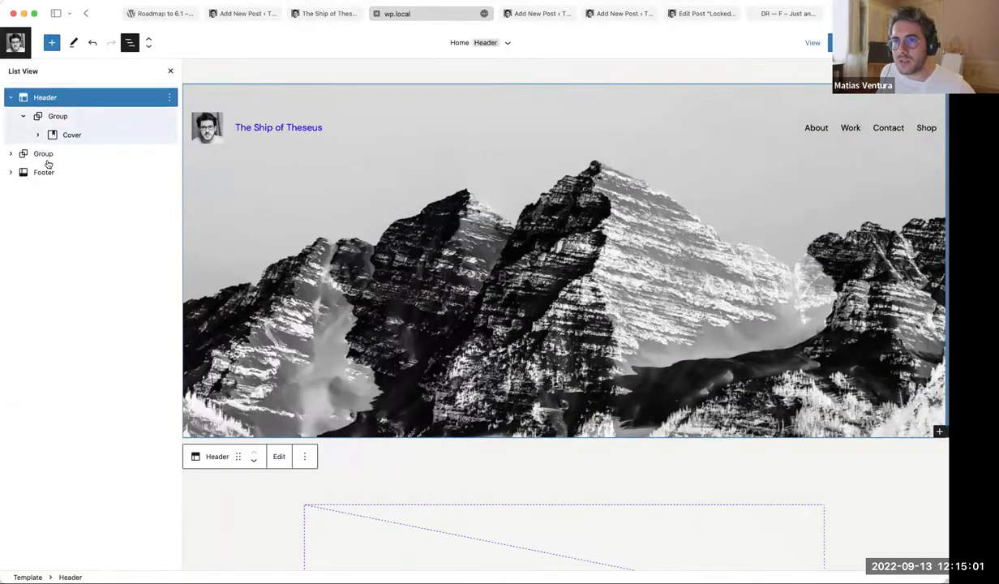
{"action": "left_click", "coordinate": [45, 172]}
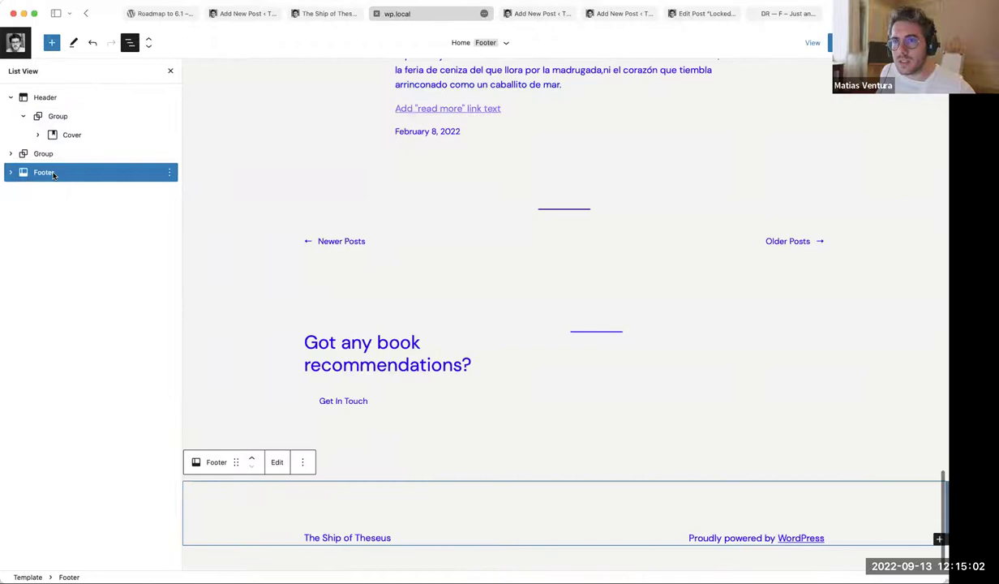
{"action": "left_click", "coordinate": [302, 462]}
{"action": "left_click", "coordinate": [330, 383]}
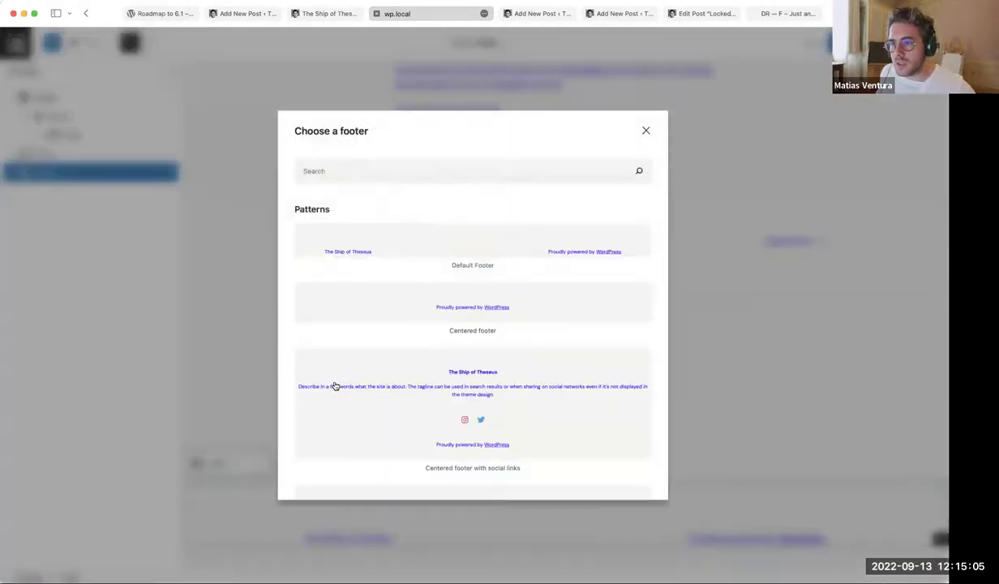
{"action": "scroll", "coordinate": [490, 283], "scroll_direction": "down", "scroll_amount": 10}
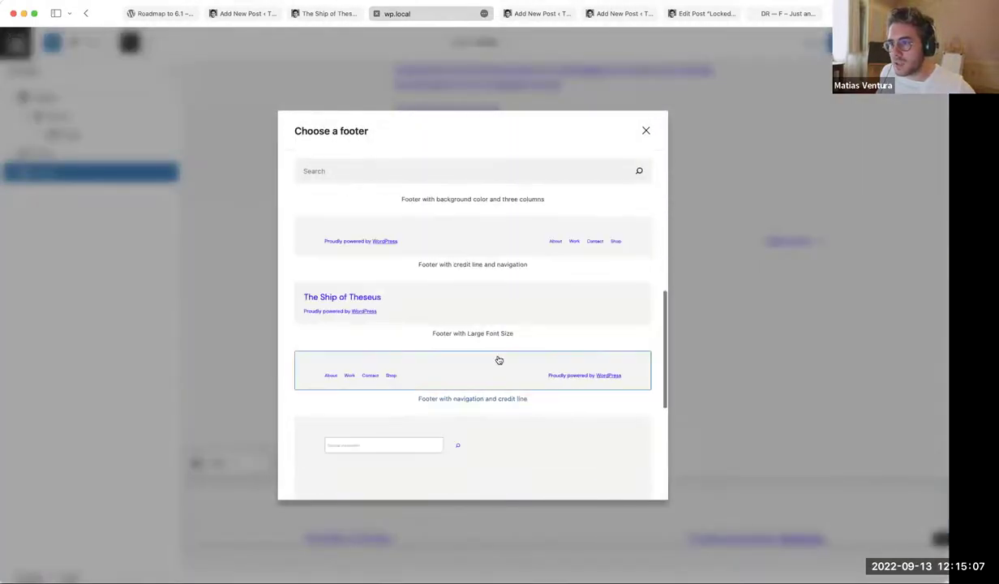
{"action": "left_click", "coordinate": [644, 131]}
{"action": "left_click", "coordinate": [106, 99]}
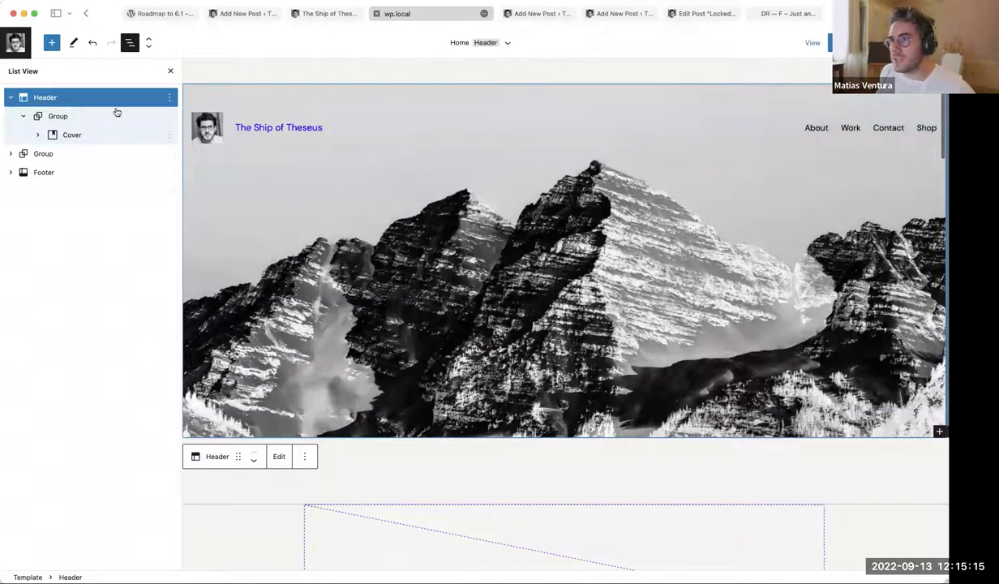
{"action": "left_click", "coordinate": [171, 70]}
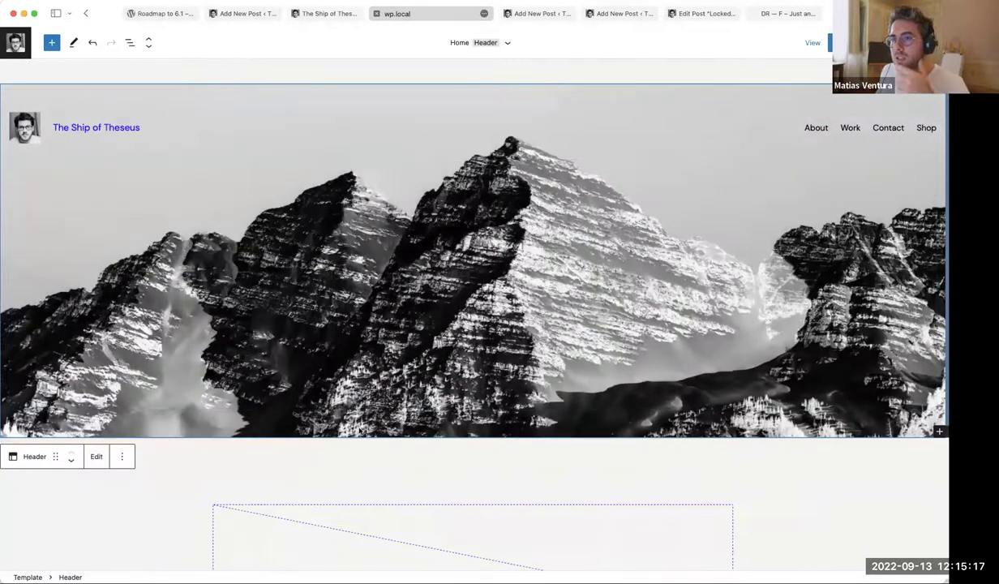
{"action": "scroll", "coordinate": [359, 429], "scroll_direction": "down", "scroll_amount": 5}
{"action": "scroll", "coordinate": [359, 427], "scroll_direction": "up", "scroll_amount": 5}
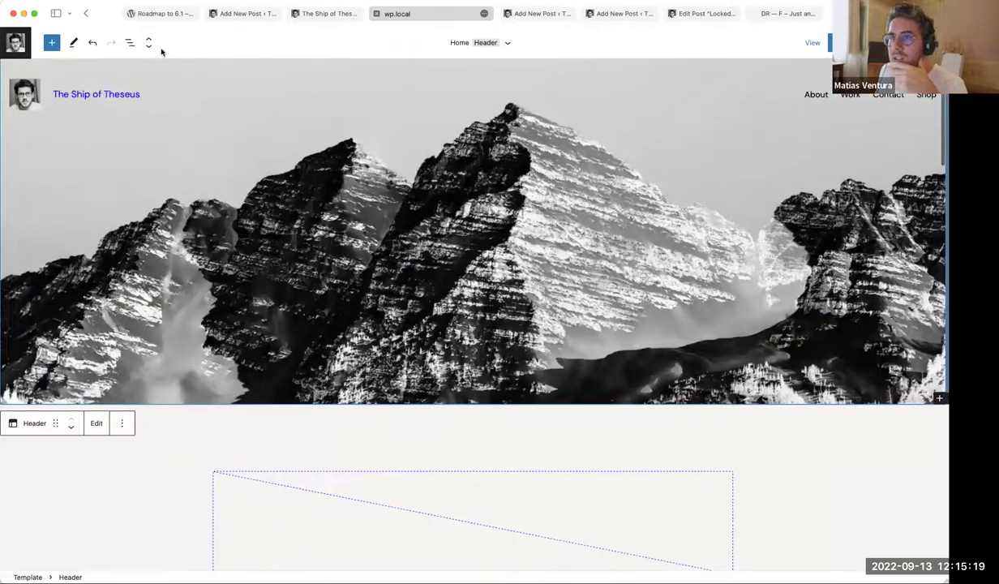
Return to the 6.1 notes post, highlight the New template selection UI point and read on to the Design Tools and Blocks lists.
{"action": "left_click", "coordinate": [155, 14]}
{"action": "left_click", "coordinate": [307, 16]}
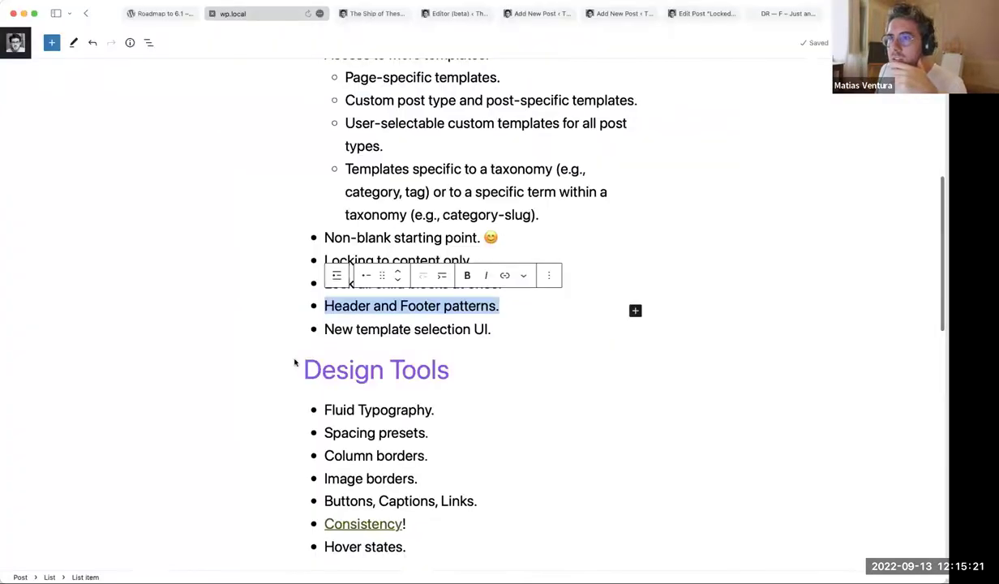
{"action": "triple_click", "coordinate": [381, 329]}
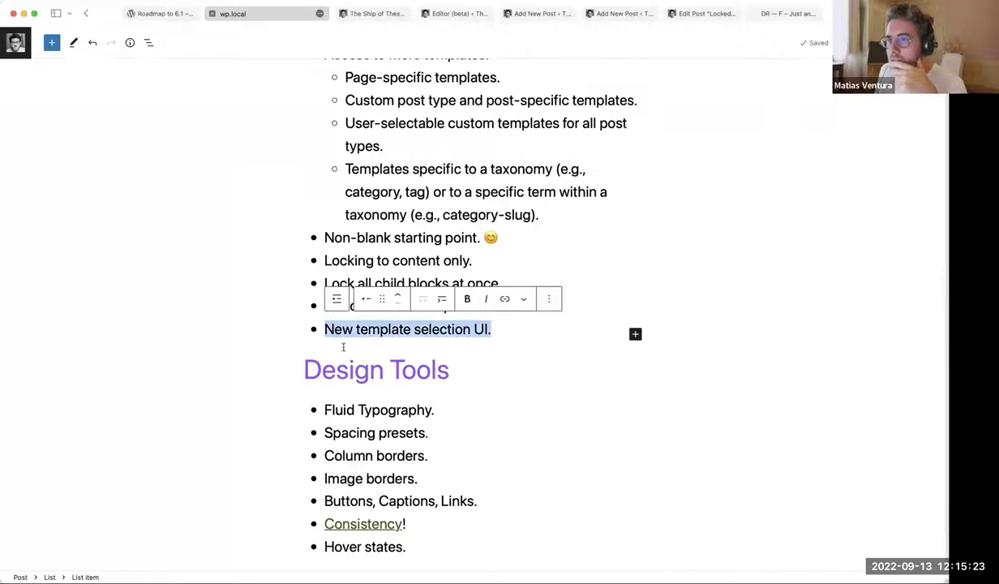
{"action": "scroll", "coordinate": [225, 266], "scroll_direction": "down", "scroll_amount": 3}
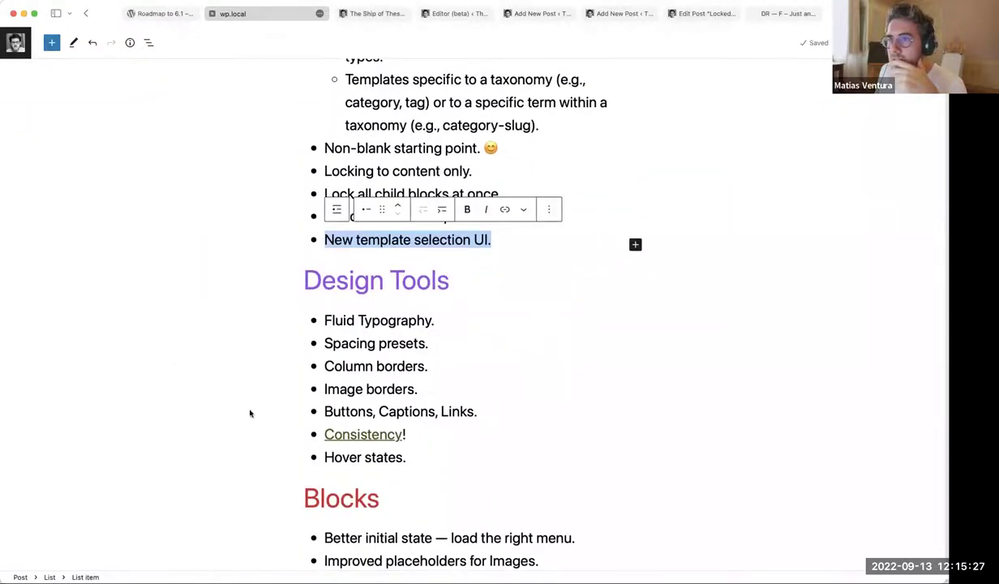
{"action": "scroll", "coordinate": [219, 405], "scroll_direction": "down", "scroll_amount": 5}
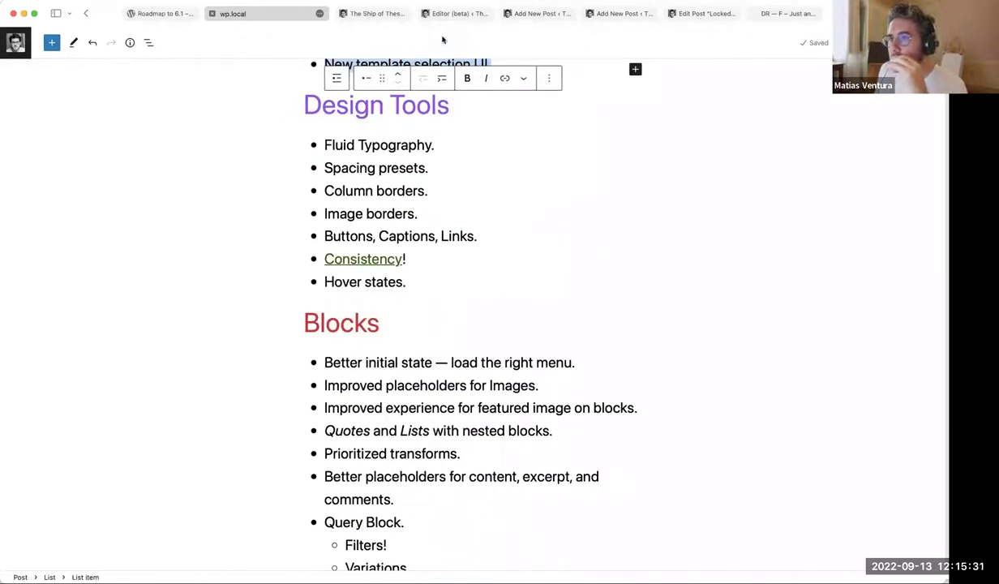
Switch back to the Home template in the site editor and apply the red Block out style variation.
{"action": "left_click", "coordinate": [462, 15]}
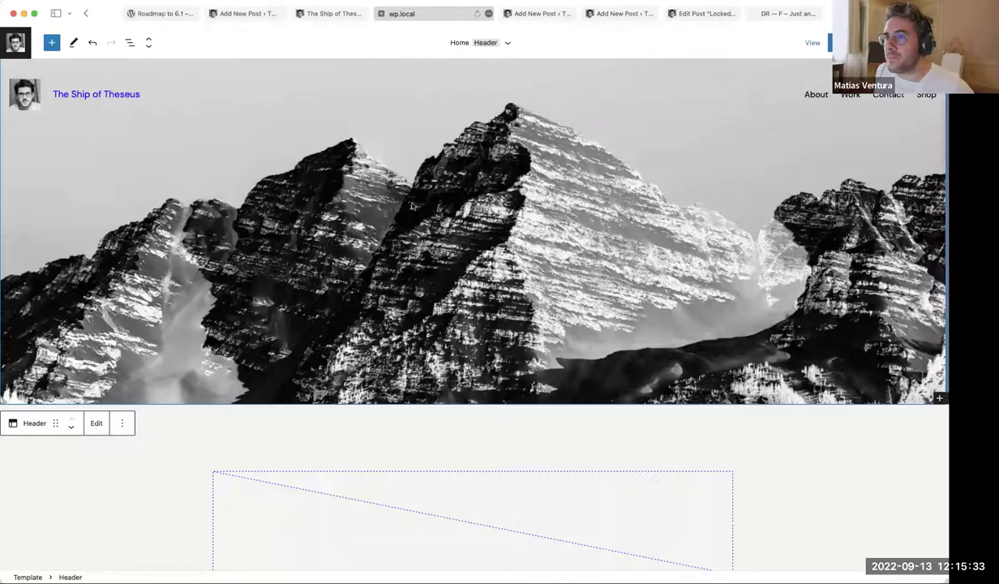
{"action": "left_click", "coordinate": [333, 15]}
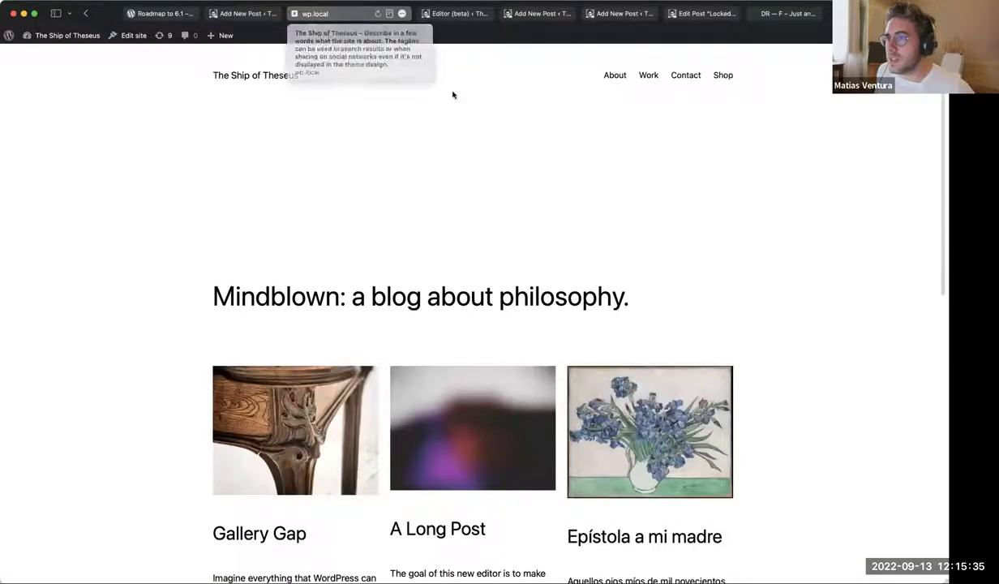
{"action": "left_click", "coordinate": [438, 14]}
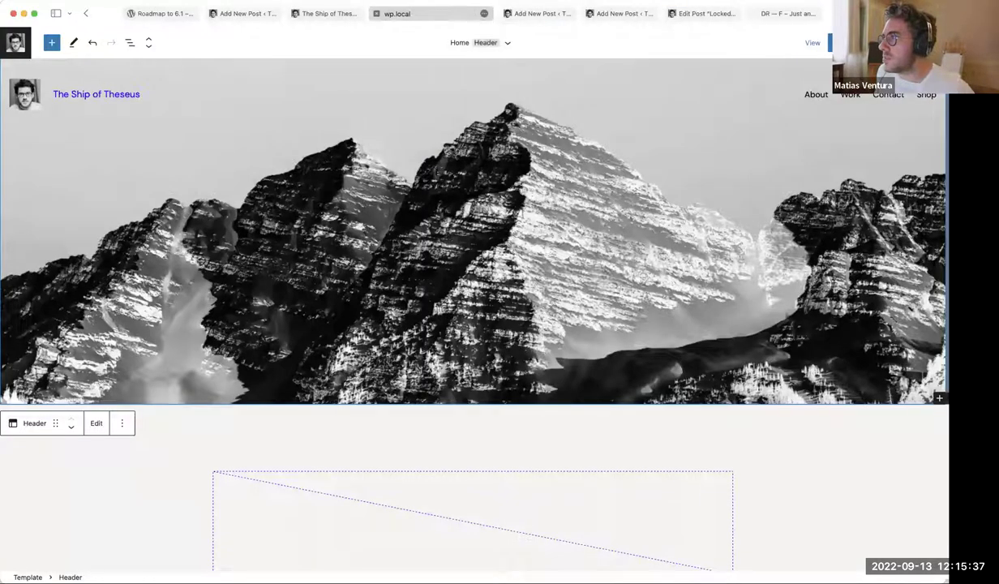
{"action": "left_click", "coordinate": [889, 42]}
{"action": "left_click", "coordinate": [868, 191]}
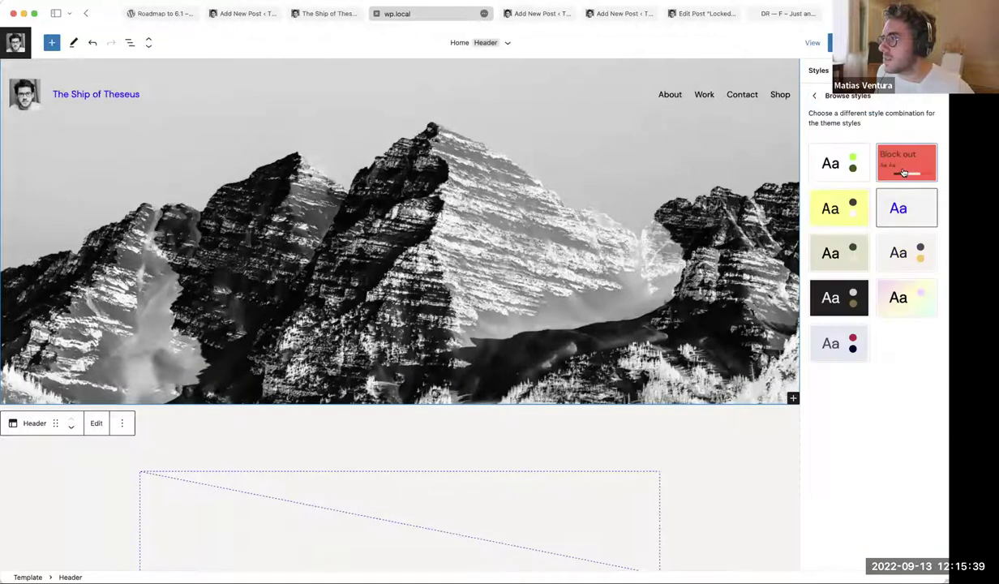
{"action": "left_click", "coordinate": [903, 173]}
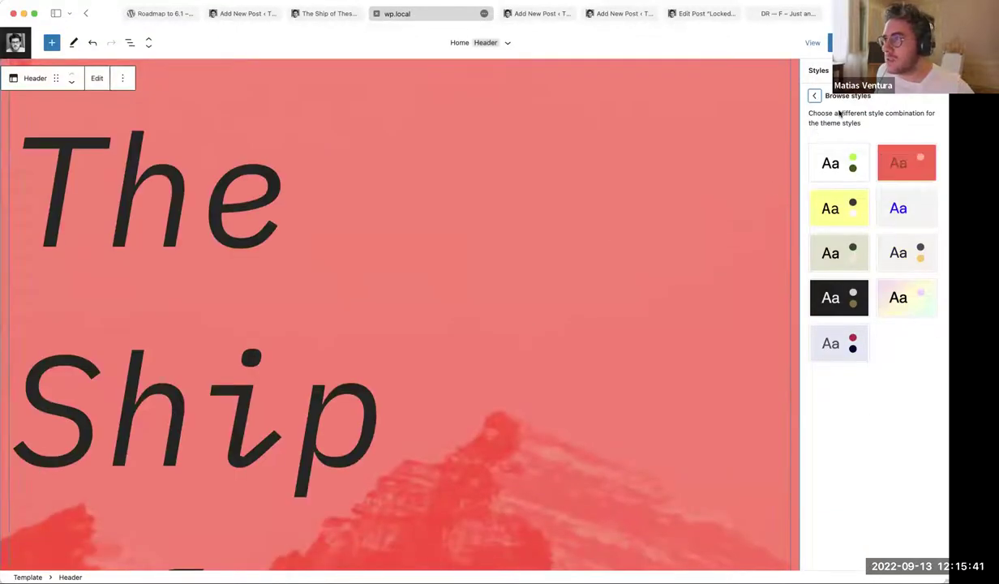
{"action": "scroll", "coordinate": [510, 304], "scroll_direction": "down", "scroll_amount": 10}
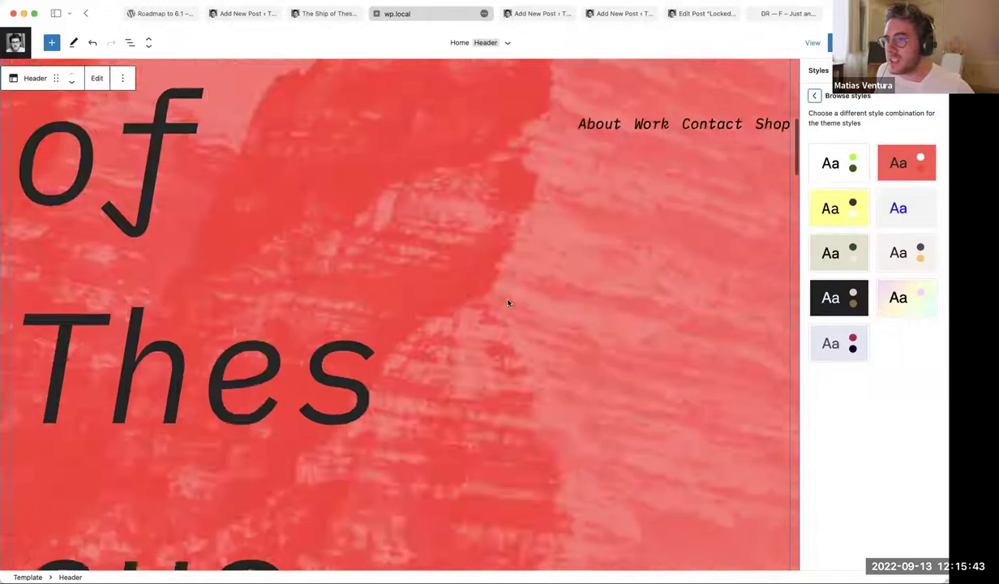
{"action": "scroll", "coordinate": [504, 264], "scroll_direction": "up", "scroll_amount": 10}
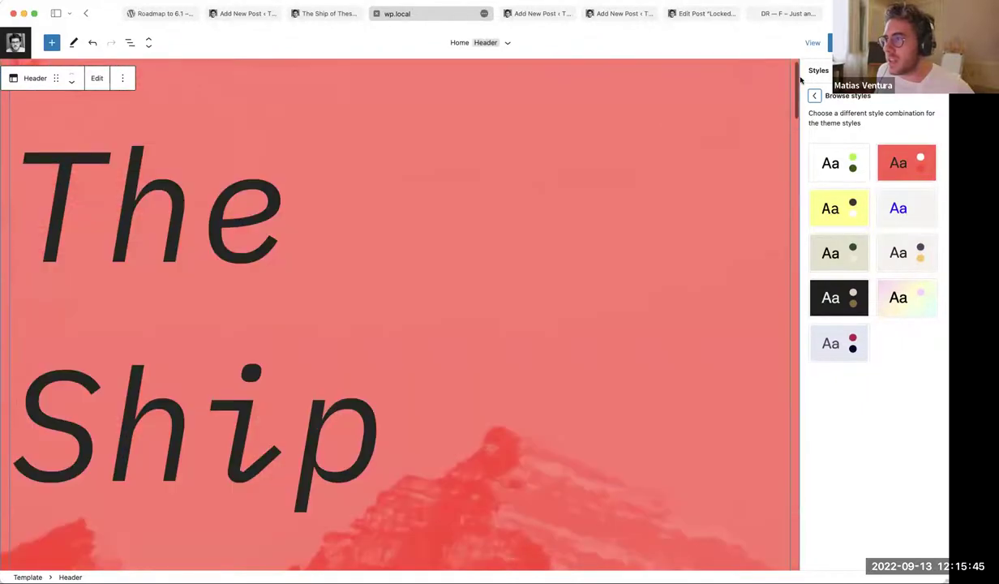
Examine how the Home template's sections look in the zoomed-out view, and return to the normal editing view.
{"action": "left_click", "coordinate": [148, 43]}
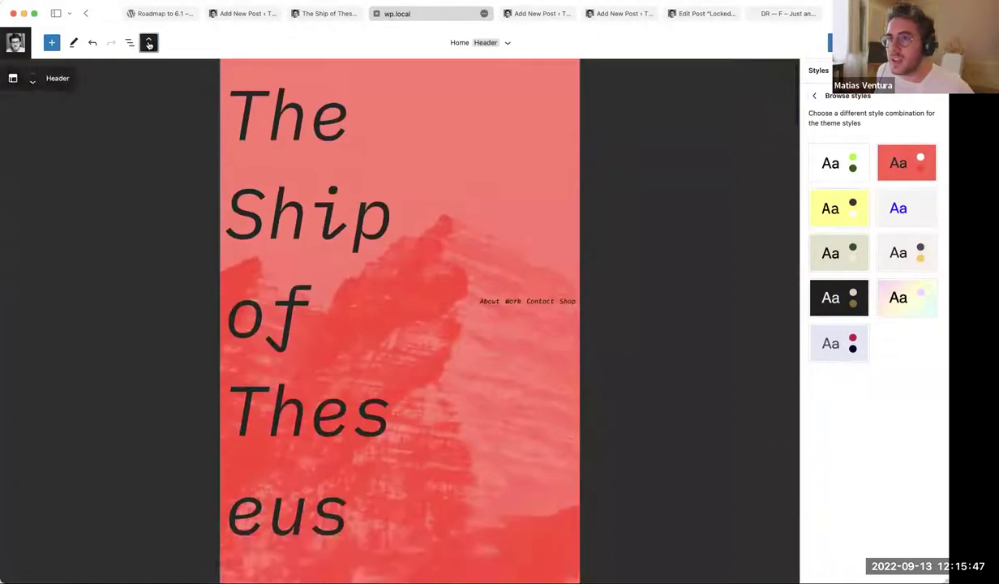
{"action": "scroll", "coordinate": [357, 332], "scroll_direction": "down", "scroll_amount": 5}
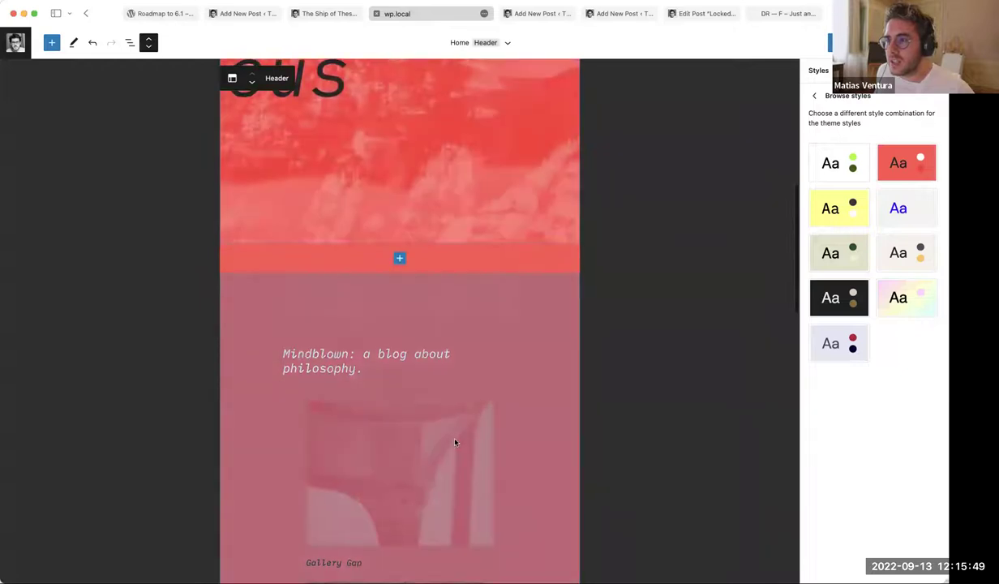
{"action": "scroll", "coordinate": [454, 421], "scroll_direction": "down", "scroll_amount": 5}
{"action": "scroll", "coordinate": [459, 375], "scroll_direction": "up", "scroll_amount": 8}
{"action": "scroll", "coordinate": [458, 374], "scroll_direction": "up", "scroll_amount": 5}
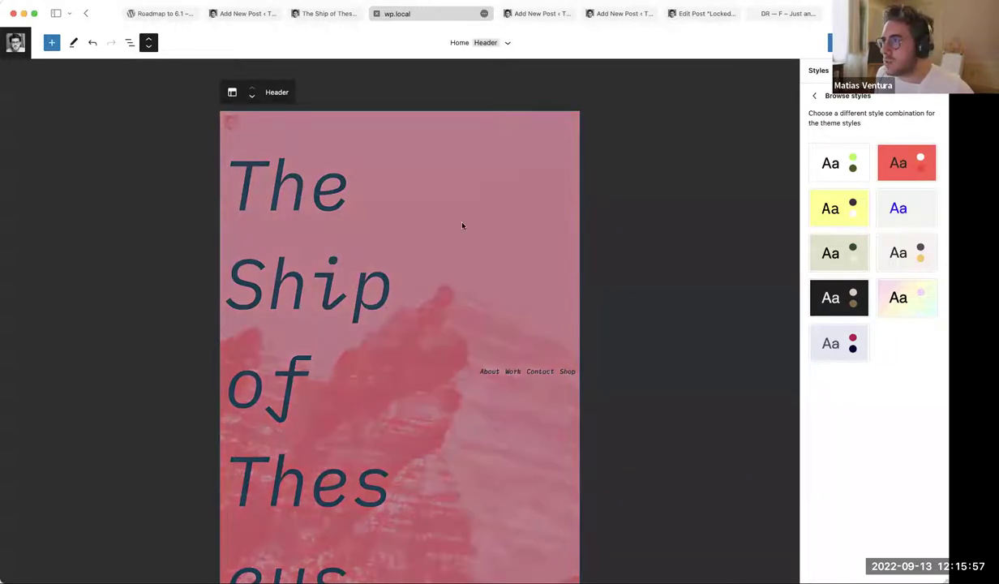
{"action": "left_click", "coordinate": [149, 43]}
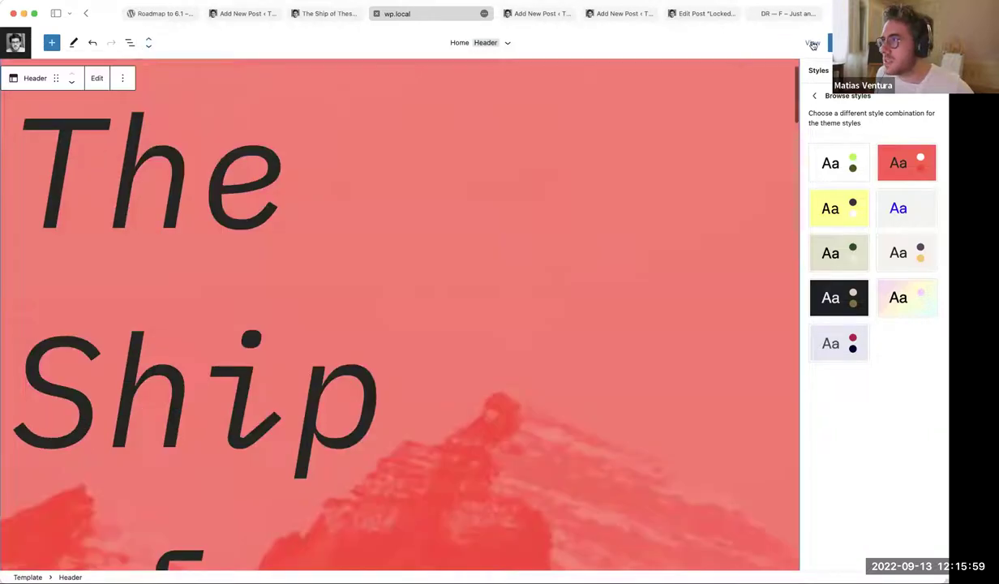
Preview the Home template at mobile and tablet sizes and examine how its header and post list adapt.
{"action": "left_click", "coordinate": [812, 42]}
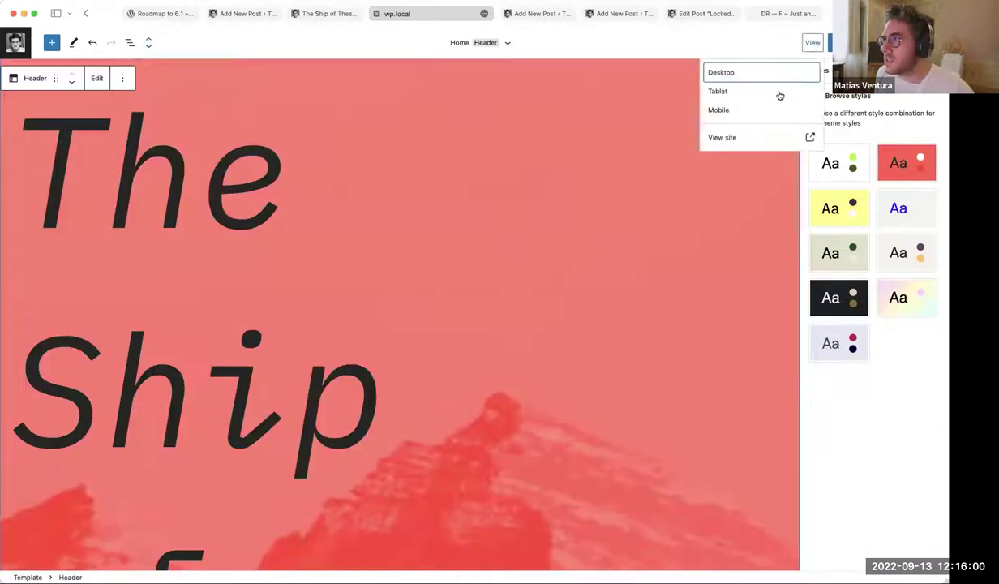
{"action": "left_click", "coordinate": [729, 112]}
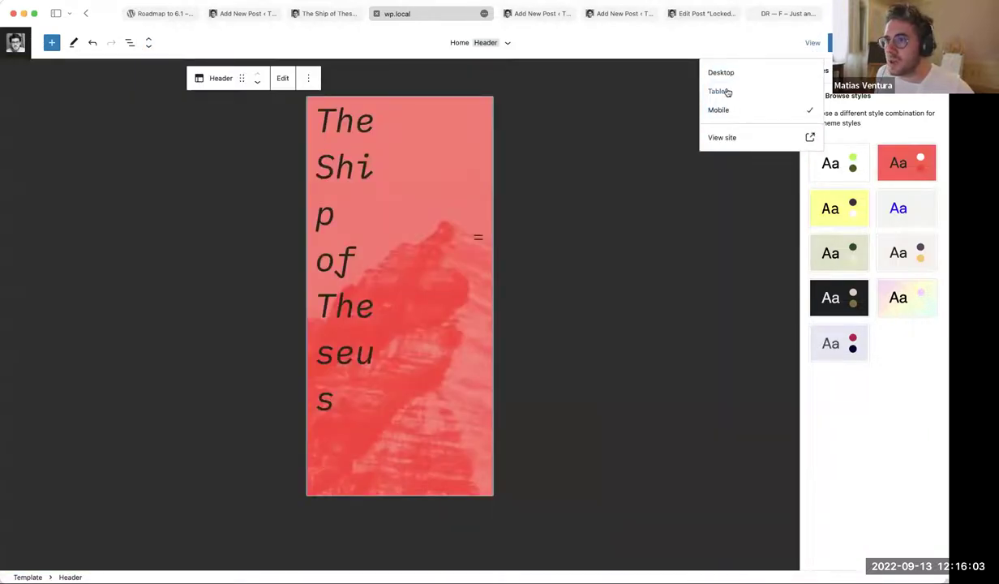
{"action": "left_click", "coordinate": [727, 92]}
{"action": "scroll", "coordinate": [406, 284], "scroll_direction": "down", "scroll_amount": 10}
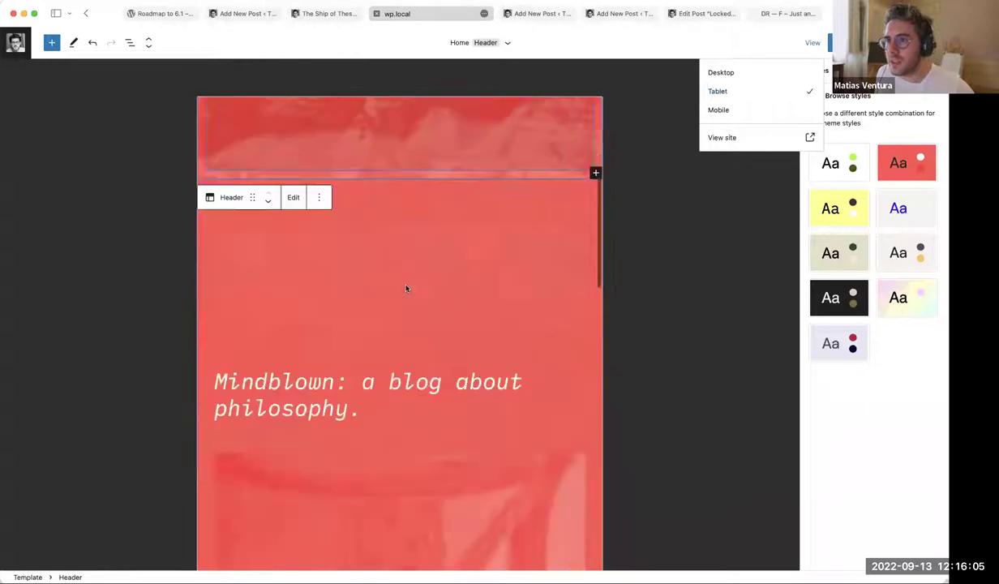
{"action": "scroll", "coordinate": [411, 279], "scroll_direction": "up", "scroll_amount": 4}
{"action": "scroll", "coordinate": [411, 279], "scroll_direction": "down", "scroll_amount": 10}
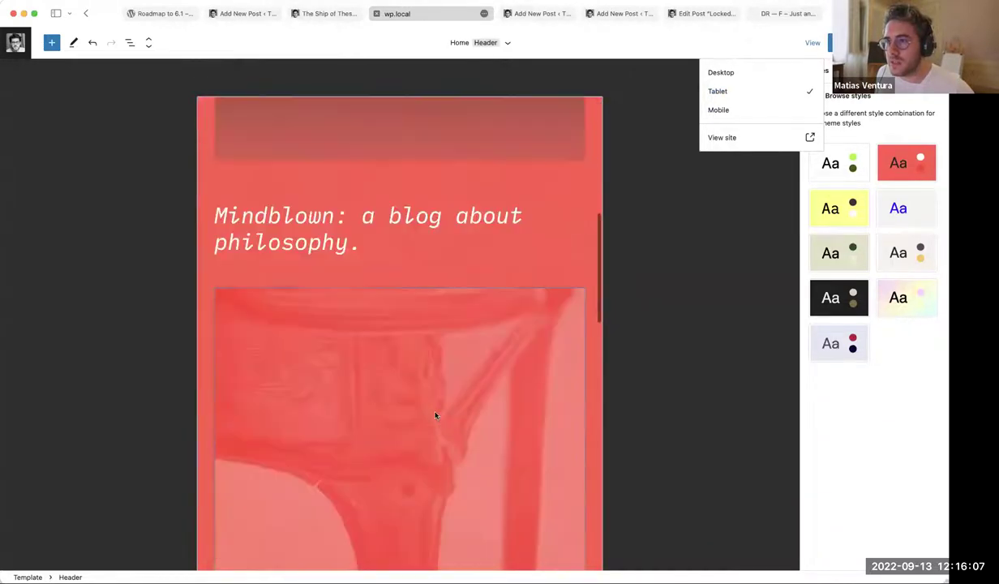
{"action": "scroll", "coordinate": [423, 276], "scroll_direction": "up", "scroll_amount": 5}
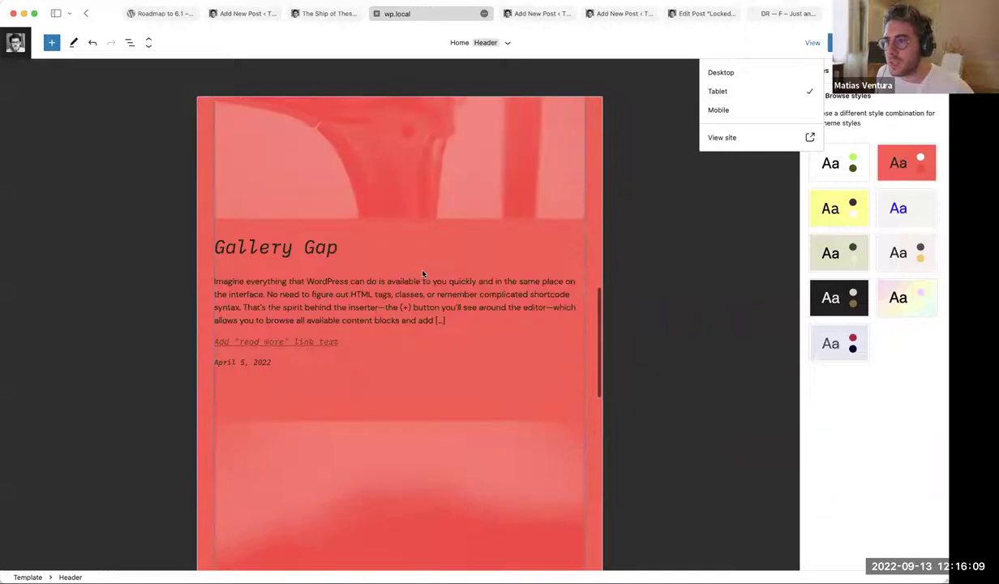
Apply the yellow Canary style variation and return to the desktop preview with the style settings closed.
{"action": "left_click", "coordinate": [840, 209]}
{"action": "scroll", "coordinate": [397, 270], "scroll_direction": "up", "scroll_amount": 10}
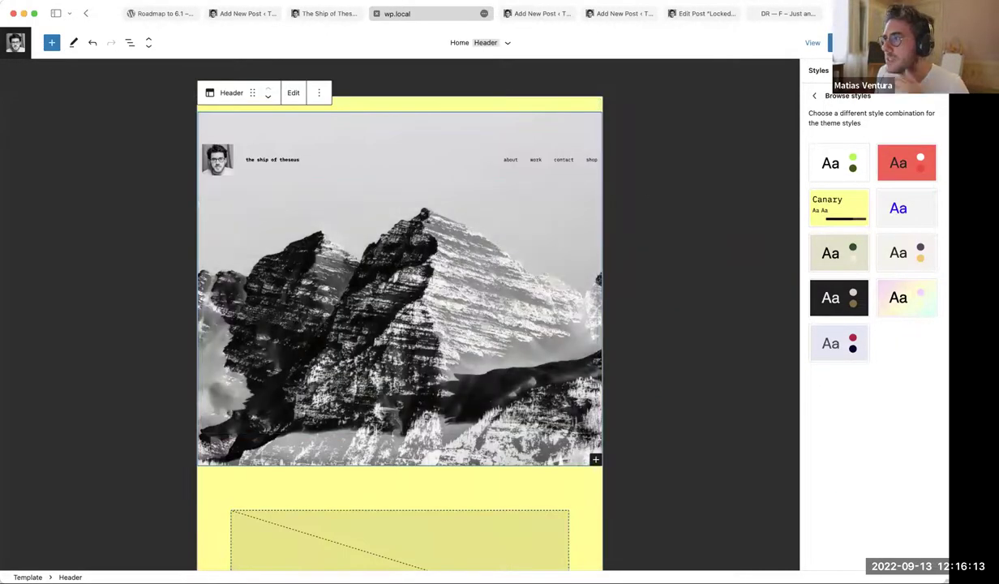
{"action": "left_click", "coordinate": [826, 44]}
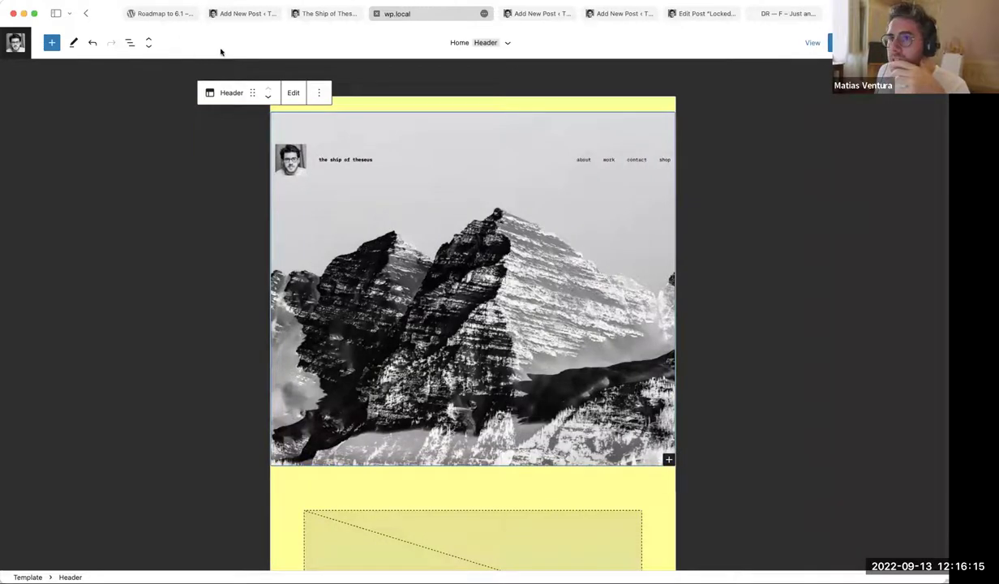
{"action": "left_click", "coordinate": [811, 45]}
{"action": "left_click", "coordinate": [755, 75]}
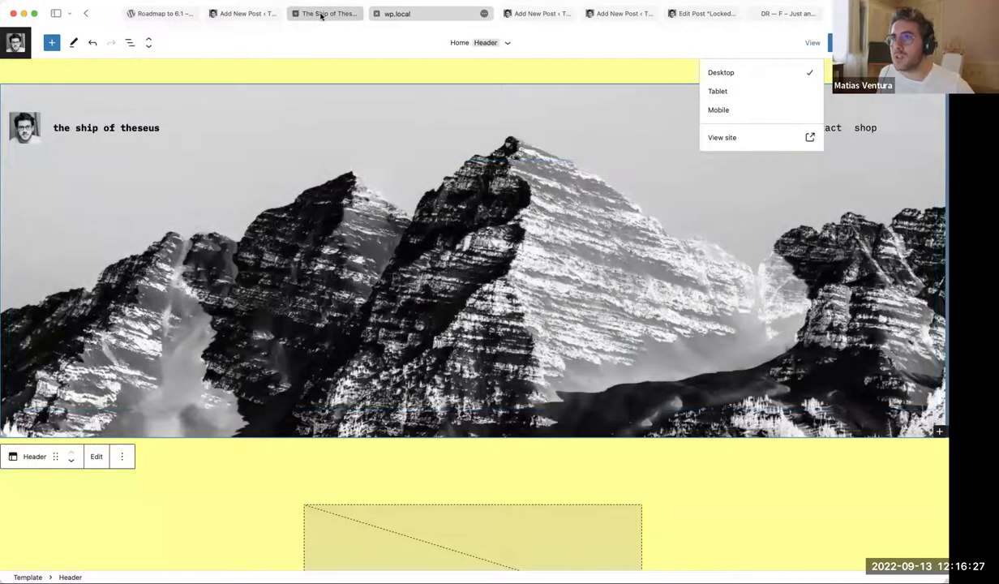
Return to the 6.1 notes post and point out Fluid Typography and Spacing presets under Design Tools.
{"action": "mouse_move", "coordinate": [323, 16]}
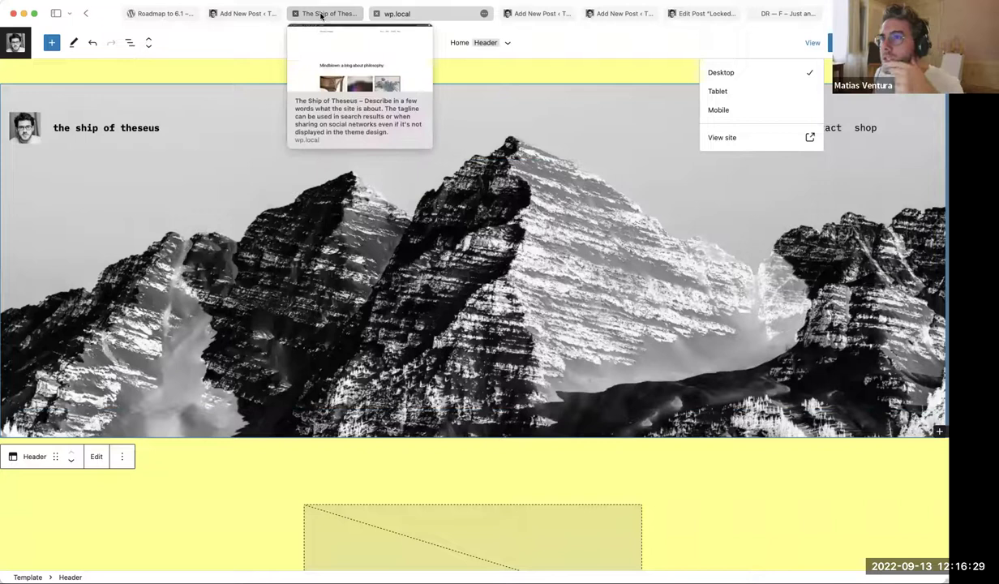
{"action": "left_click", "coordinate": [243, 14]}
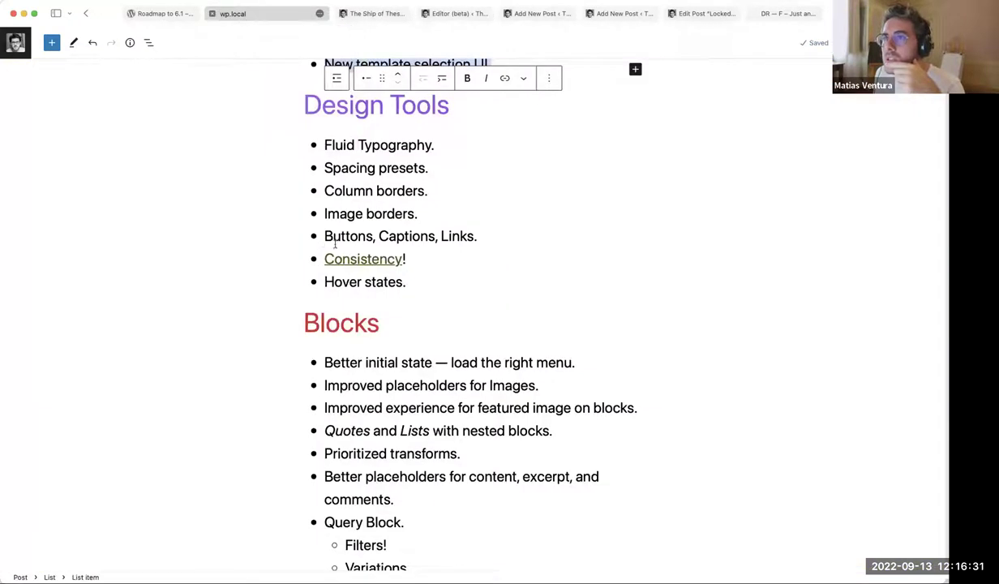
{"action": "left_click", "coordinate": [364, 143]}
{"action": "double_click", "coordinate": [365, 144]}
{"action": "left_click", "coordinate": [379, 167]}
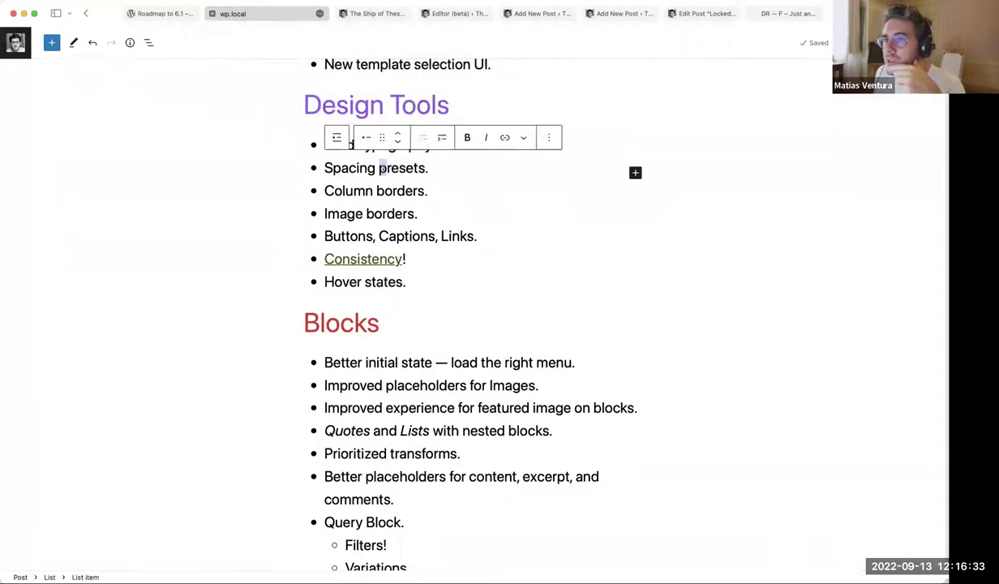
Switch back to the Home template and show the block settings of the "Mindblown: a blog about philosophy." heading.
{"action": "left_click", "coordinate": [379, 15]}
{"action": "left_click", "coordinate": [444, 16]}
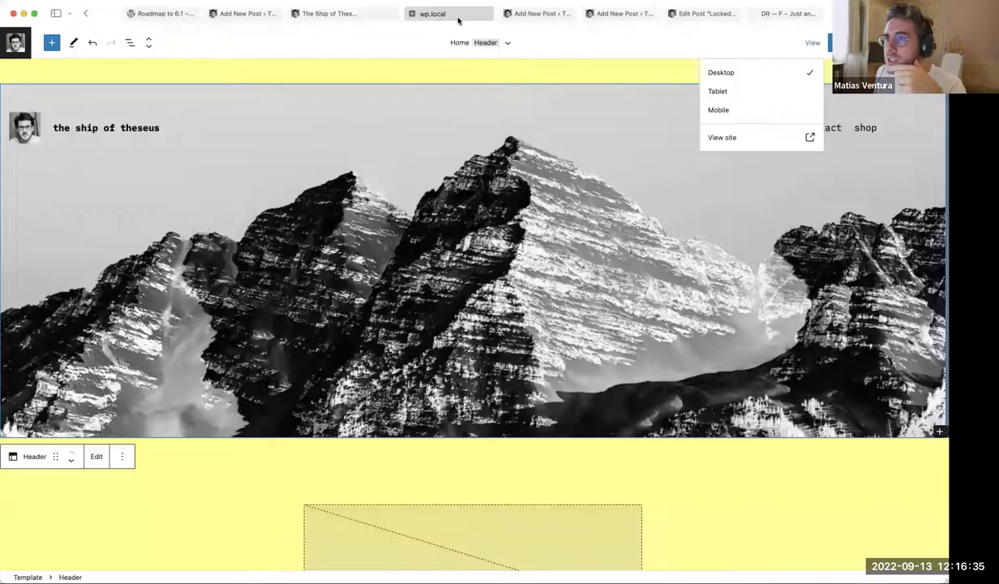
{"action": "scroll", "coordinate": [426, 290], "scroll_direction": "down", "scroll_amount": 5}
{"action": "left_click", "coordinate": [529, 196]}
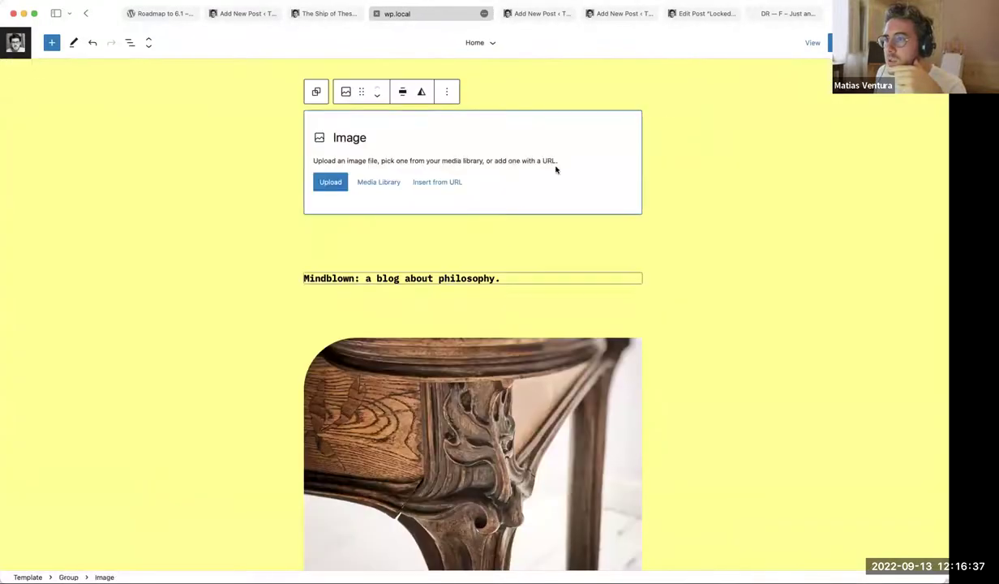
{"action": "key", "text": "super+shift+comma"}
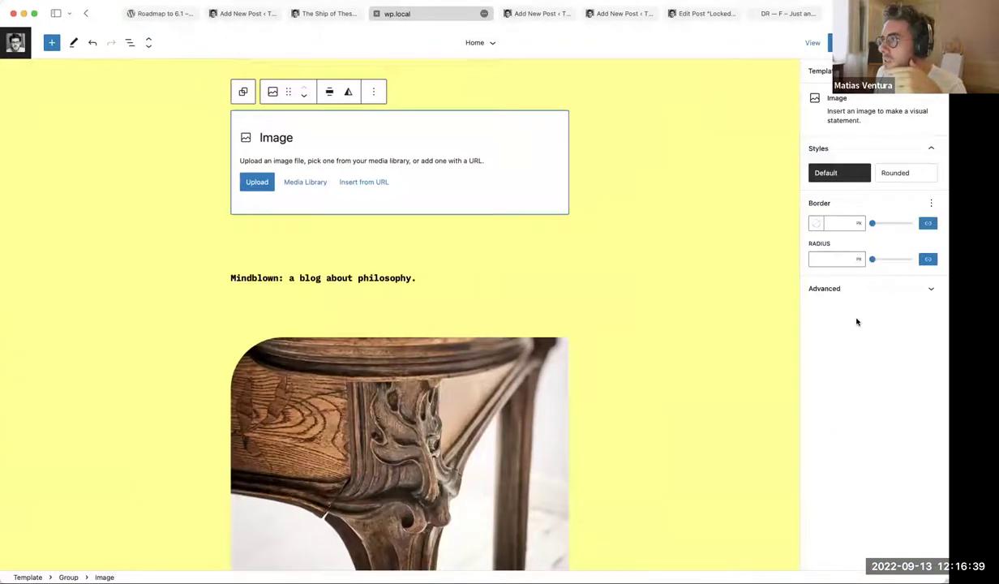
{"action": "left_click", "coordinate": [323, 279]}
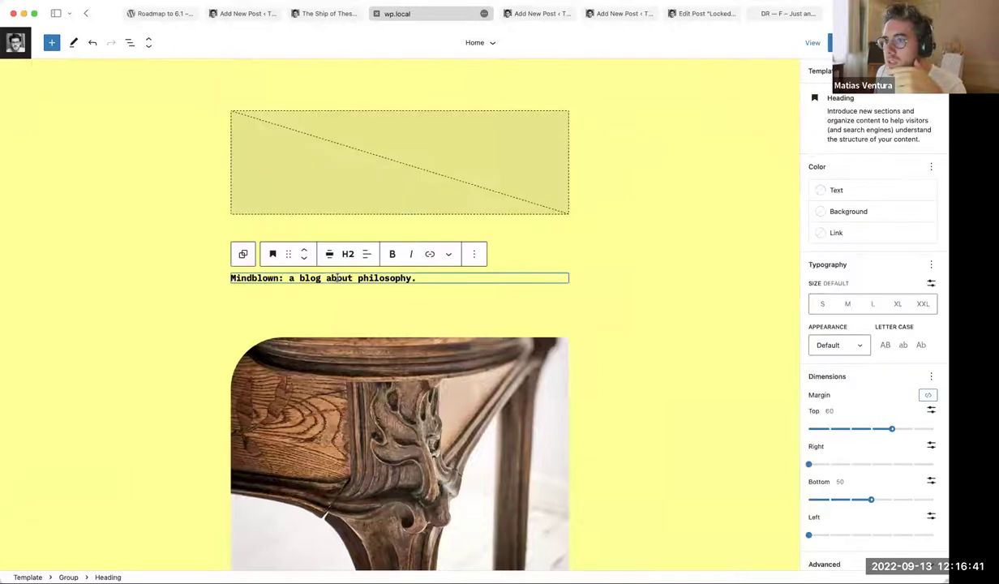
{"action": "scroll", "coordinate": [859, 399], "scroll_direction": "down", "scroll_amount": 1}
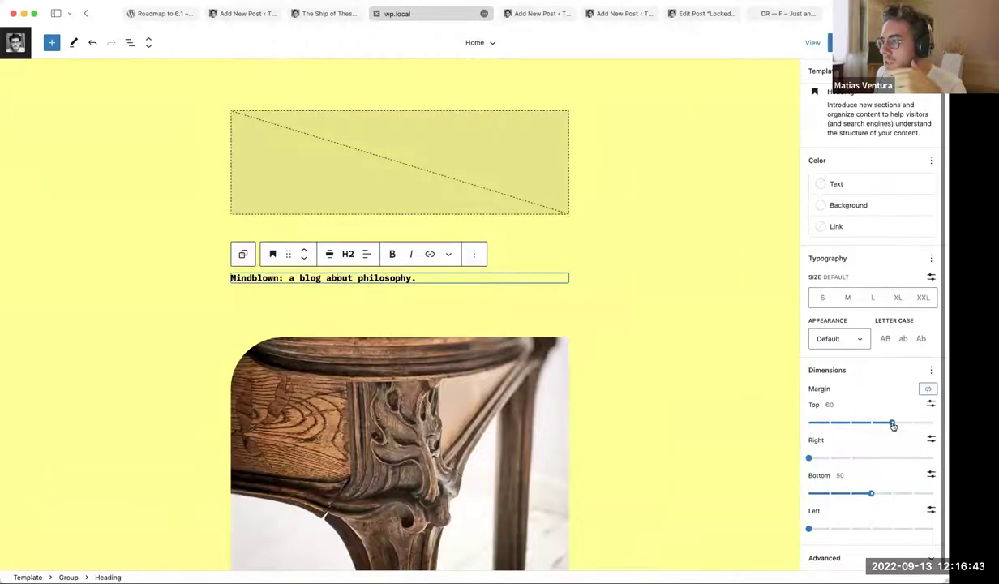
Look at the custom value option for the heading's top margin, and set the margin to preset 70.
{"action": "mouse_move", "coordinate": [876, 426]}
{"action": "left_mouse_down"}
{"action": "mouse_move", "coordinate": [836, 422]}
{"action": "mouse_move", "coordinate": [907, 421]}
{"action": "mouse_move", "coordinate": [810, 423]}
{"action": "mouse_move", "coordinate": [892, 421]}
{"action": "left_mouse_up"}
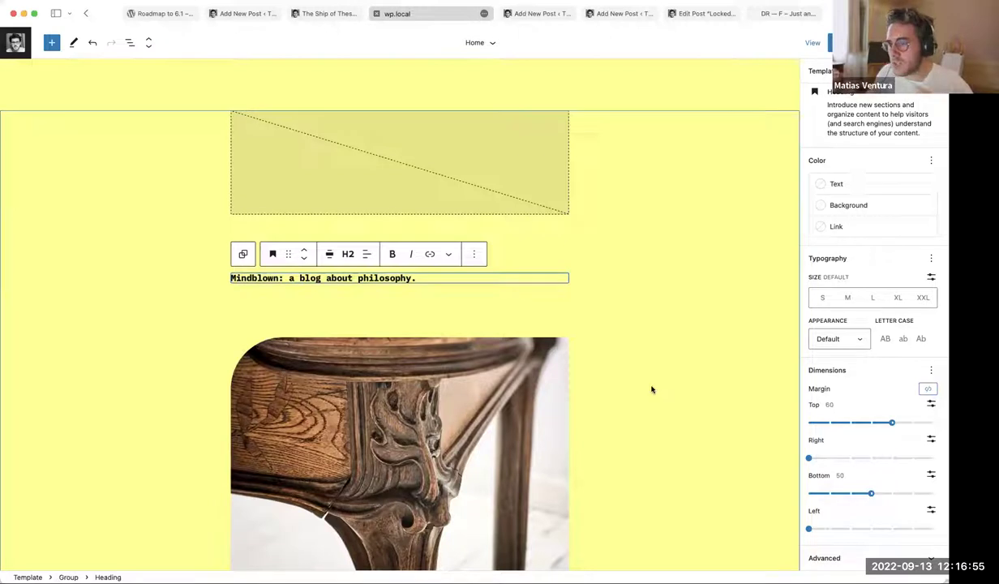
{"action": "mouse_move", "coordinate": [891, 423]}
{"action": "left_mouse_down"}
{"action": "mouse_move", "coordinate": [844, 423]}
{"action": "mouse_move", "coordinate": [892, 423]}
{"action": "left_mouse_up"}
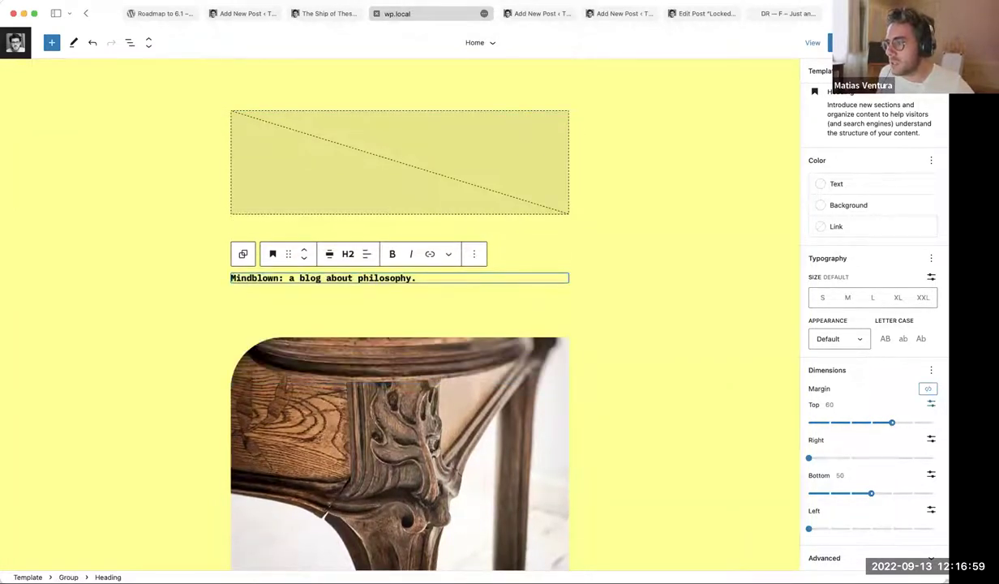
{"action": "left_click", "coordinate": [931, 403]}
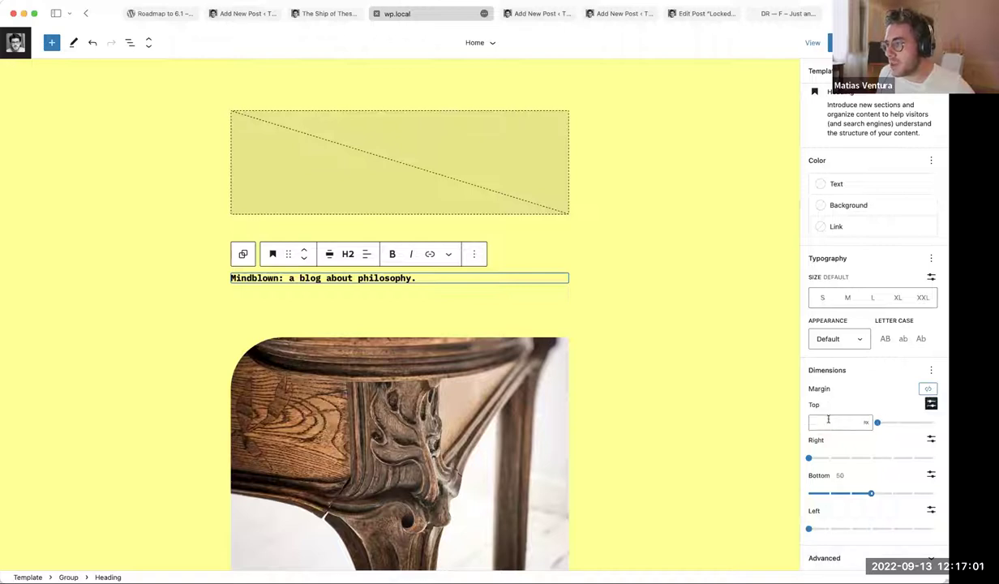
{"action": "left_click", "coordinate": [931, 403]}
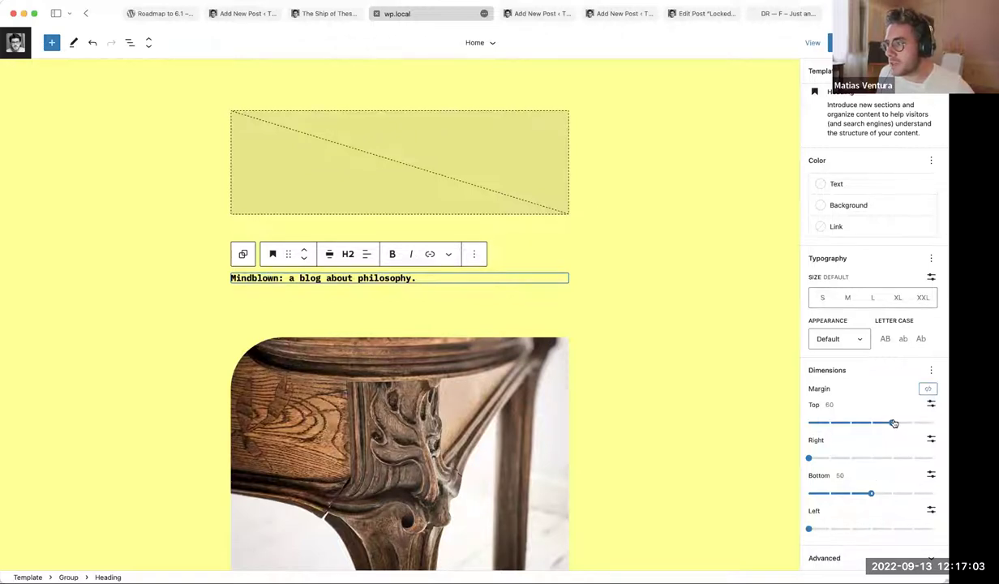
{"action": "left_click", "coordinate": [829, 423]}
{"action": "left_click", "coordinate": [916, 422]}
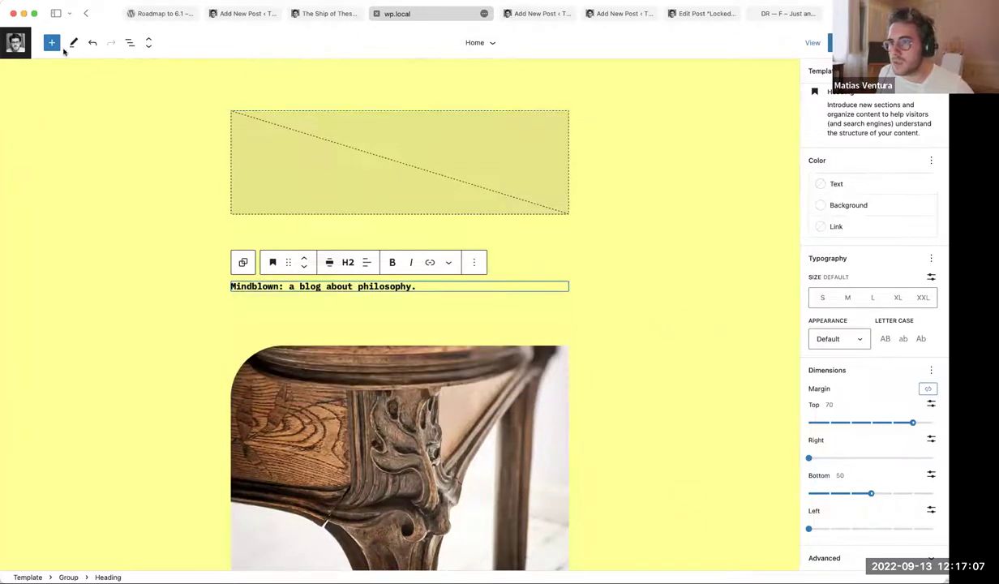
Return to the 6.1 notes post and highlight the Spacing presets, Column borders and Image borders points under Design Tools.
{"action": "left_click", "coordinate": [169, 14]}
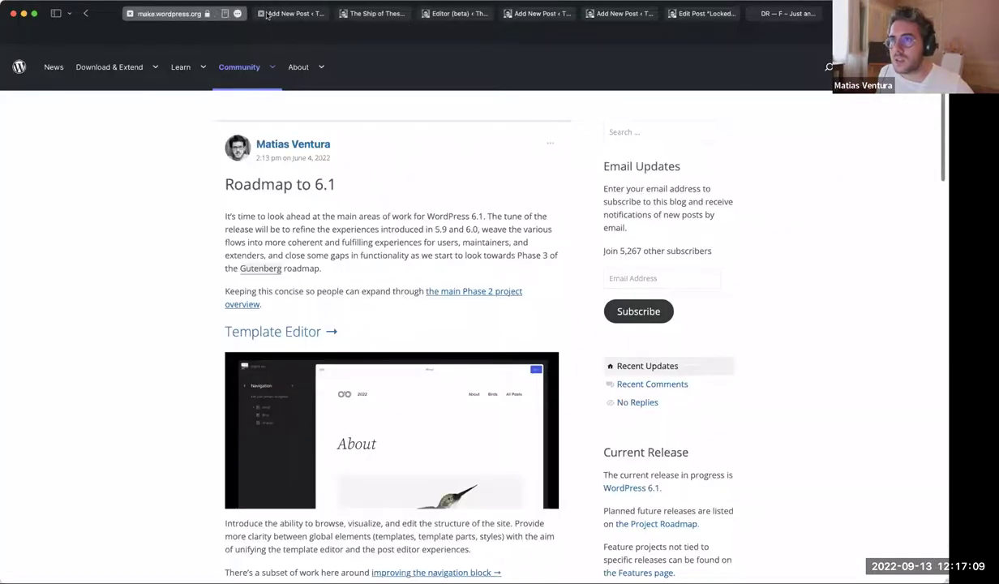
{"action": "left_click", "coordinate": [283, 13]}
{"action": "scroll", "coordinate": [362, 185], "scroll_direction": "up", "scroll_amount": 3}
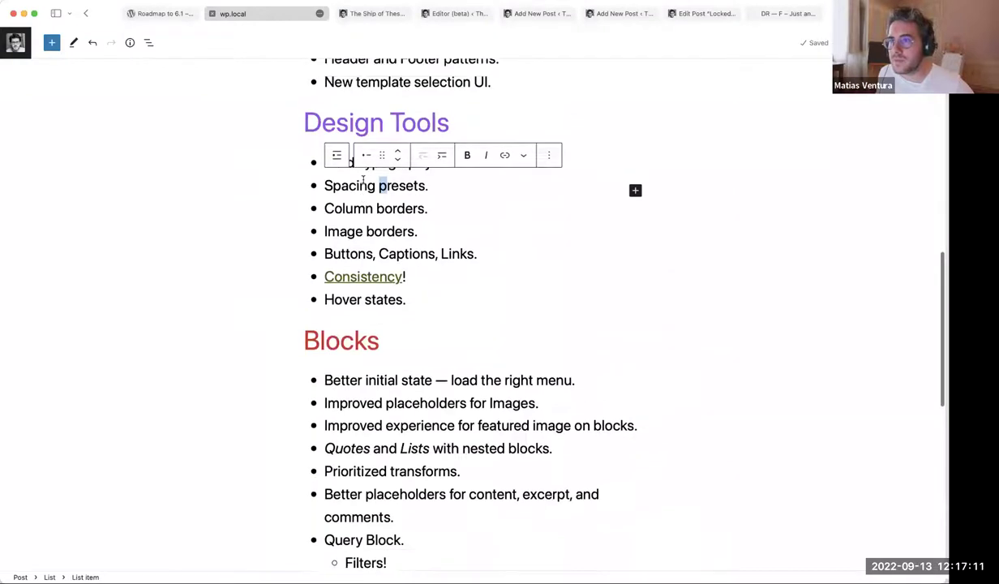
{"action": "double_click", "coordinate": [385, 259]}
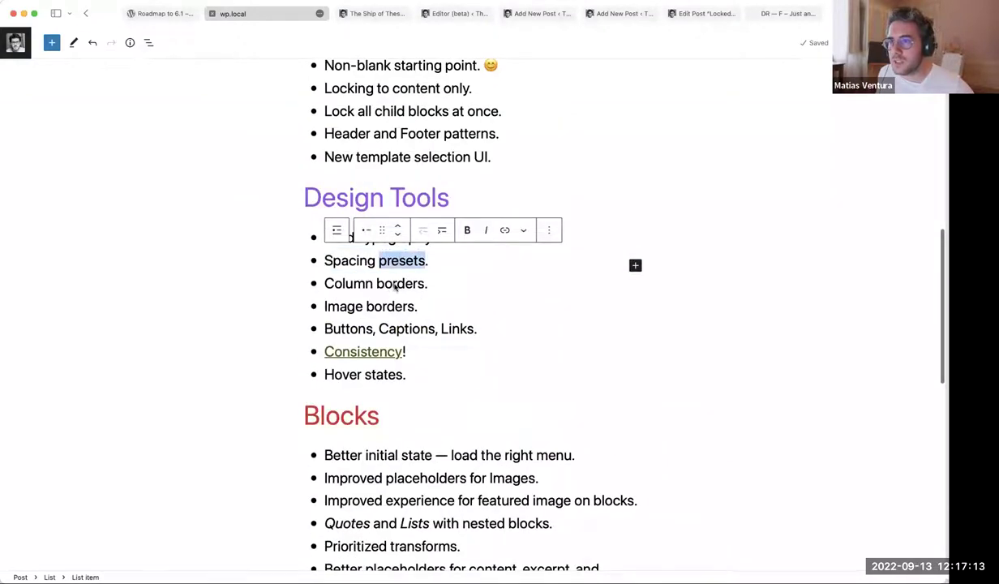
{"action": "double_click", "coordinate": [395, 283]}
{"action": "triple_click", "coordinate": [358, 284]}
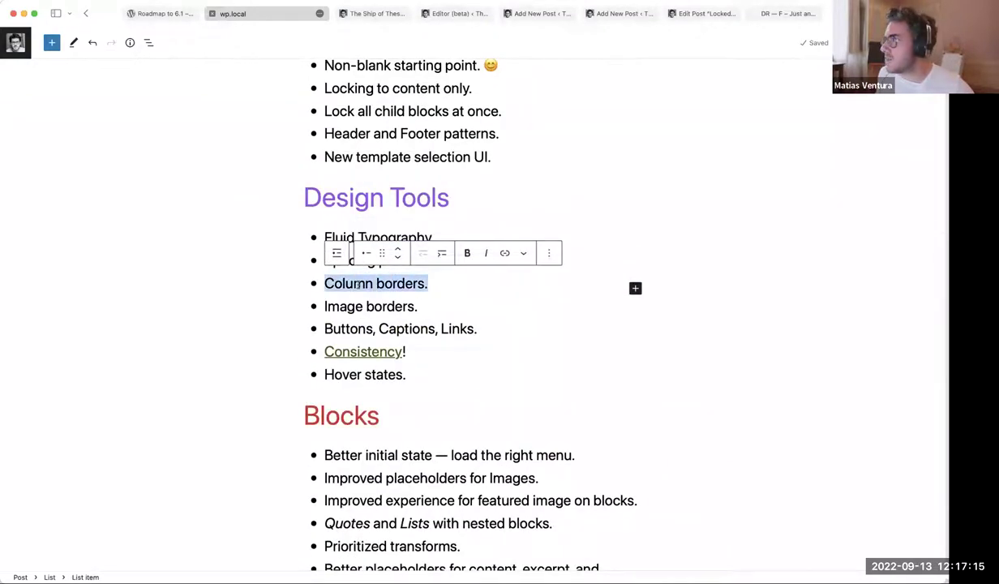
{"action": "left_click", "coordinate": [399, 283]}
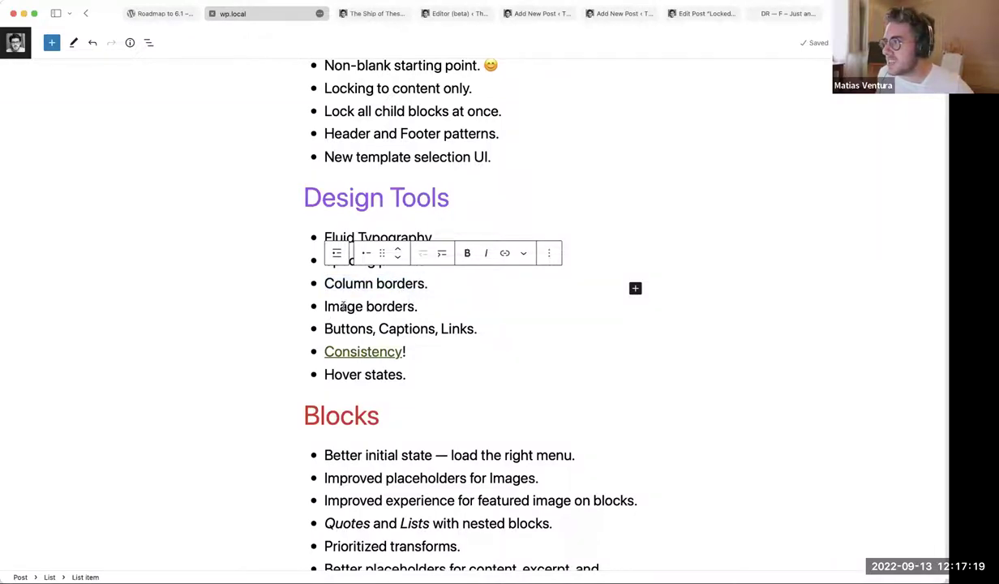
{"action": "left_click_drag", "start_coordinate": [395, 283], "coordinate": [350, 279]}
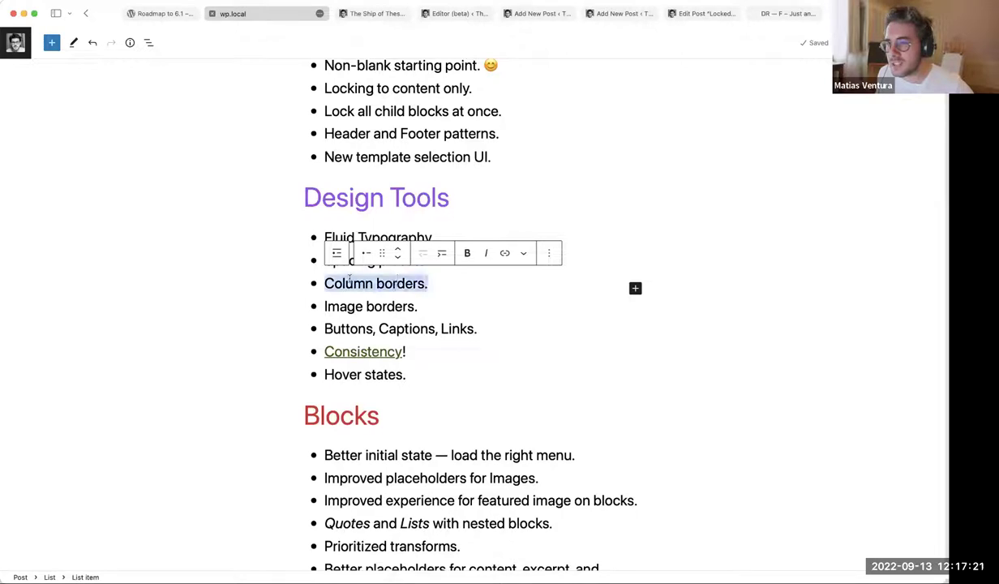
{"action": "left_click", "coordinate": [346, 283]}
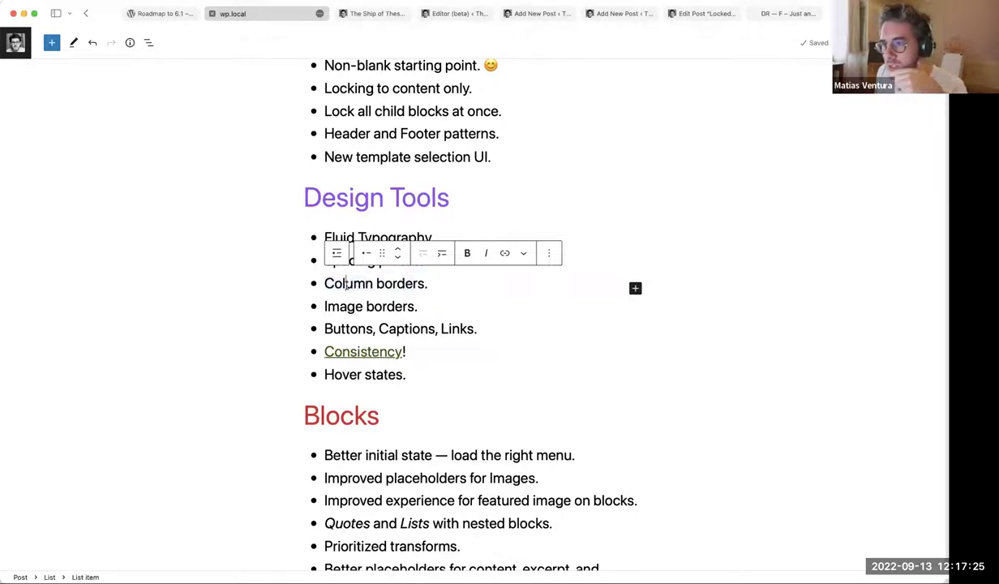
{"action": "double_click", "coordinate": [347, 283]}
{"action": "left_click", "coordinate": [347, 310]}
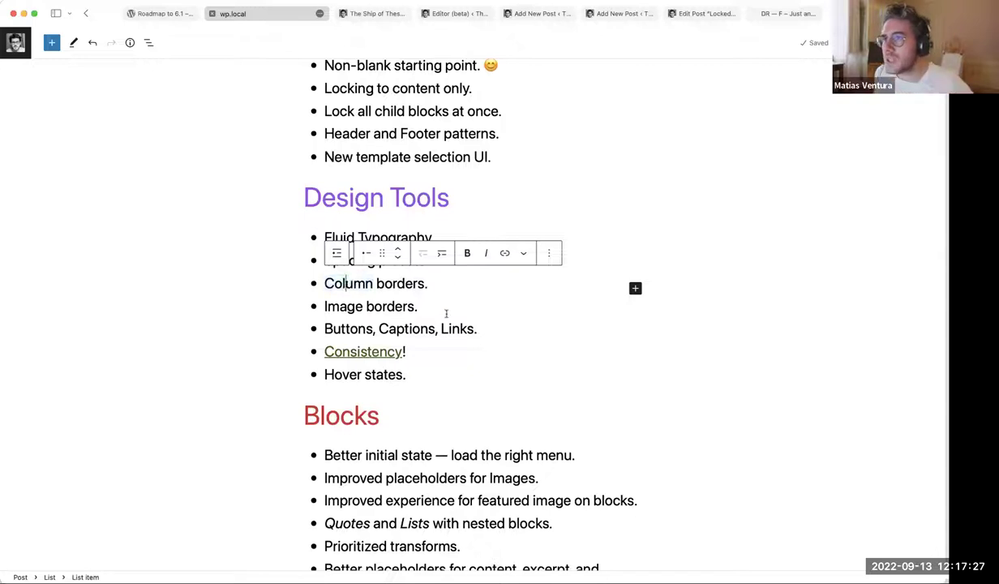
{"action": "left_click", "coordinate": [420, 305]}
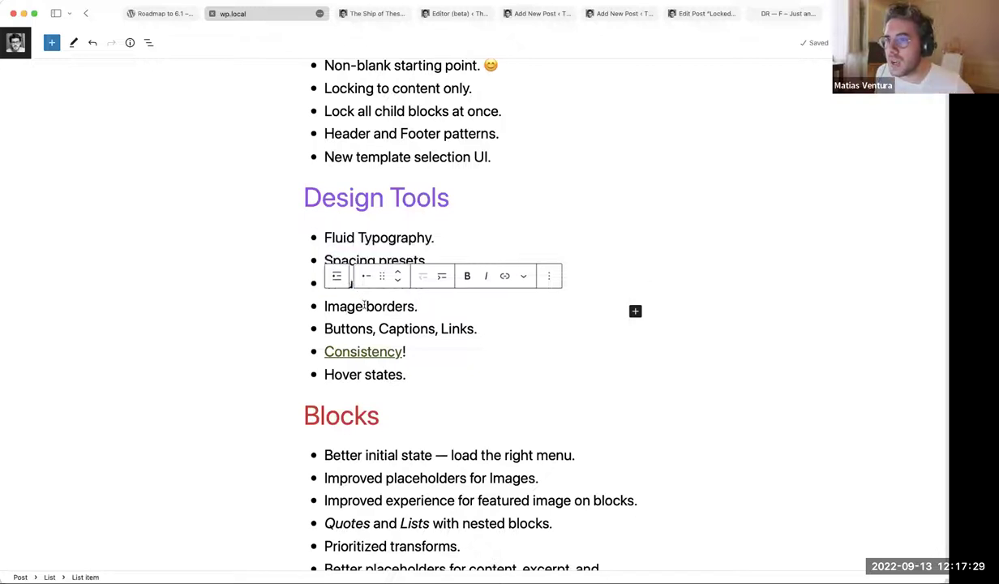
Switch back to the Home template and give the featured image above Gallery Gap a 45 px border.
{"action": "left_click", "coordinate": [453, 14]}
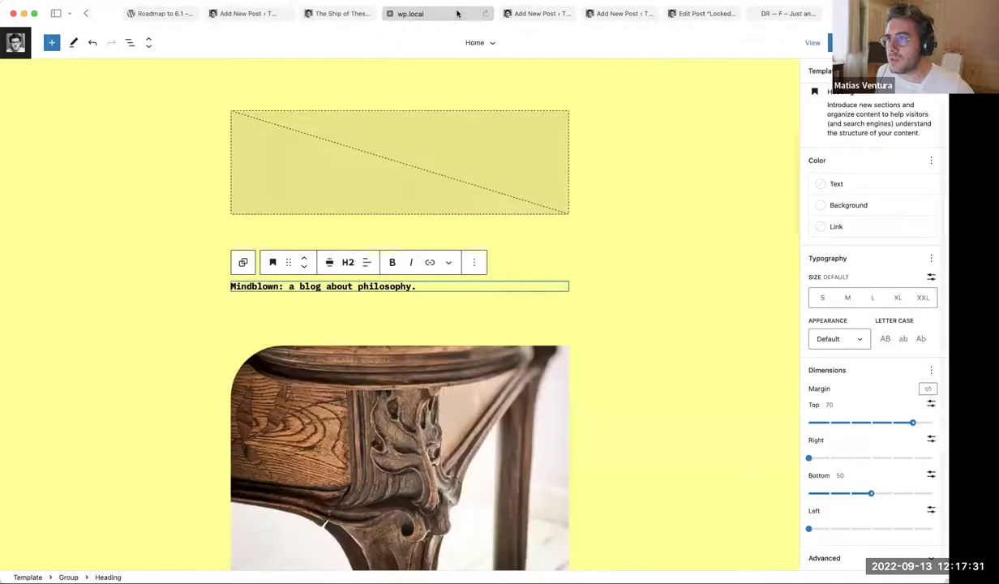
{"action": "left_click", "coordinate": [452, 393]}
{"action": "scroll", "coordinate": [158, 347], "scroll_direction": "down", "scroll_amount": 5}
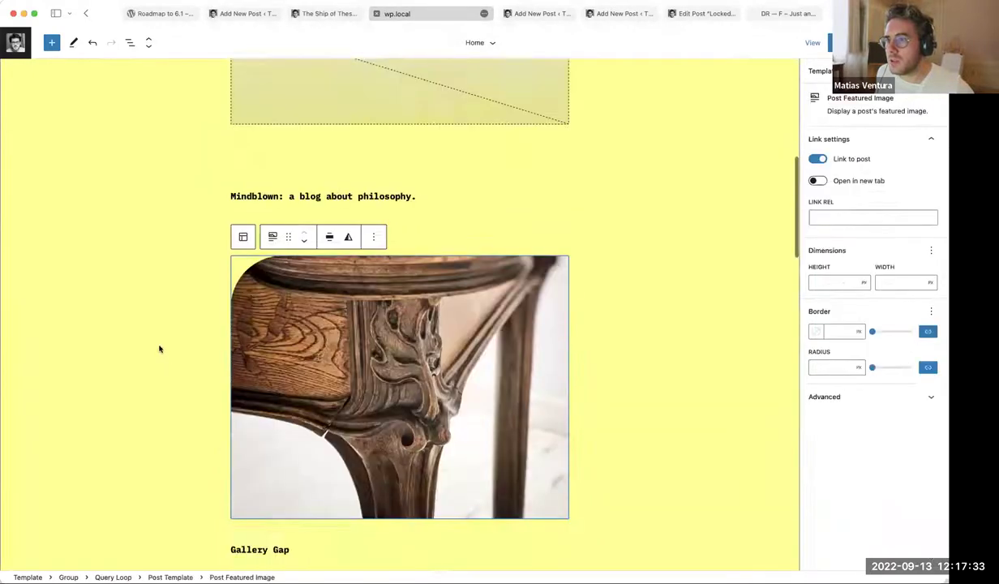
{"action": "scroll", "coordinate": [176, 282], "scroll_direction": "up", "scroll_amount": 1}
{"action": "scroll", "coordinate": [176, 282], "scroll_direction": "up", "scroll_amount": 3}
{"action": "scroll", "coordinate": [178, 290], "scroll_direction": "down", "scroll_amount": 2}
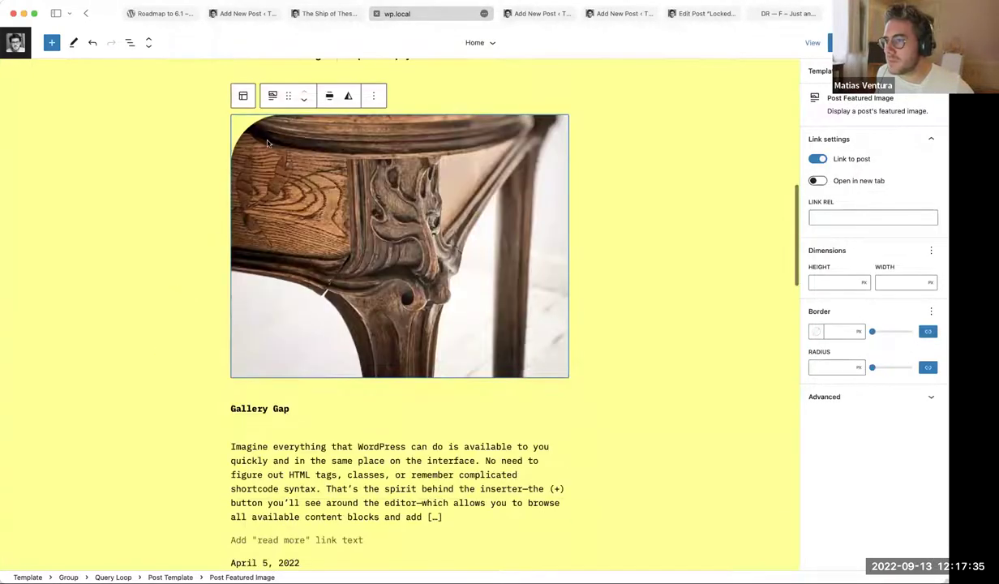
{"action": "scroll", "coordinate": [188, 160], "scroll_direction": "up", "scroll_amount": 1}
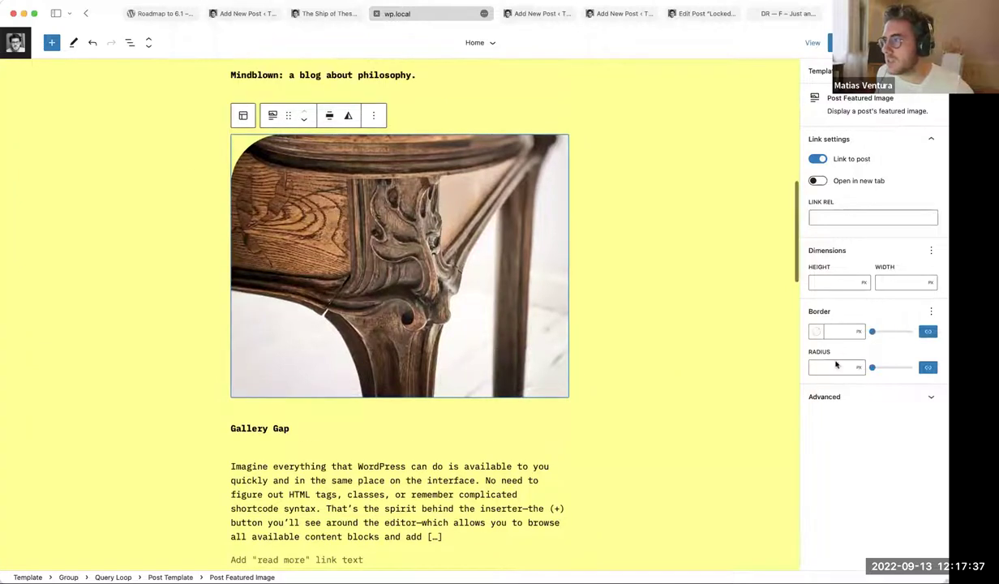
{"action": "left_click_drag", "start_coordinate": [871, 333], "coordinate": [891, 336]}
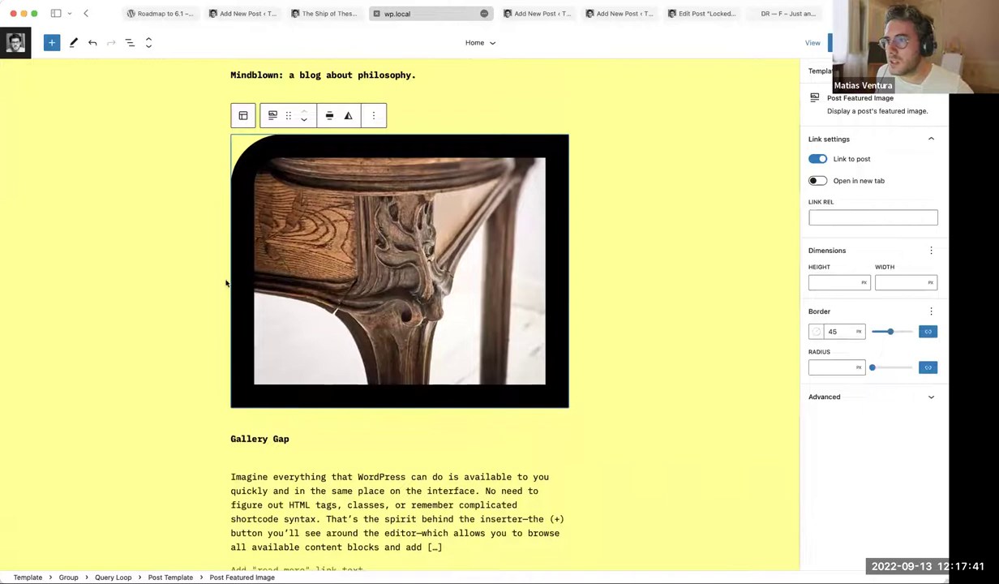
Reselect the bordered featured image above Gallery Gap and look at its transform options, leaving the block as it is.
{"action": "left_click", "coordinate": [122, 339]}
{"action": "scroll", "coordinate": [128, 335], "scroll_direction": "down", "scroll_amount": 8}
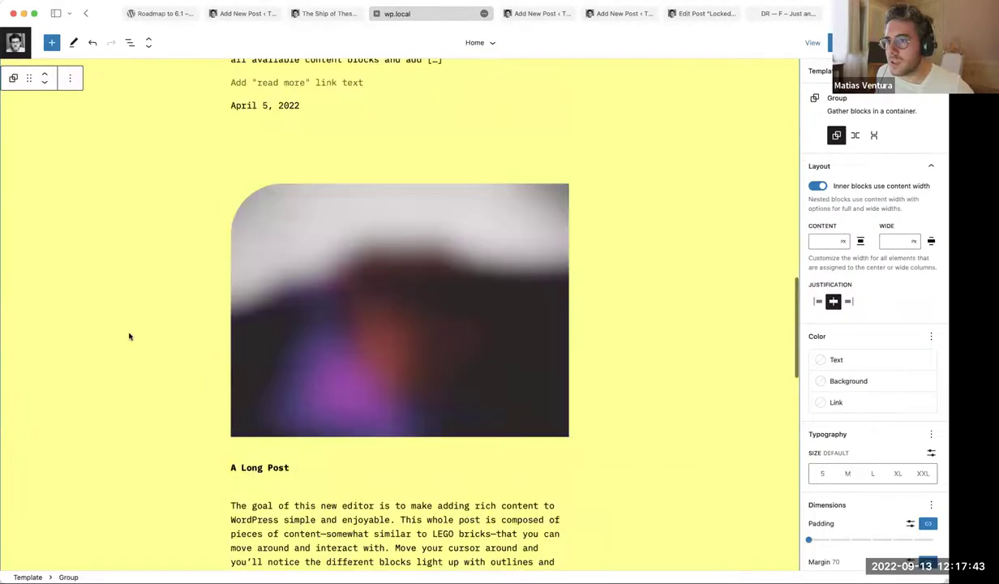
{"action": "scroll", "coordinate": [138, 330], "scroll_direction": "up", "scroll_amount": 8}
{"action": "left_click", "coordinate": [272, 231]}
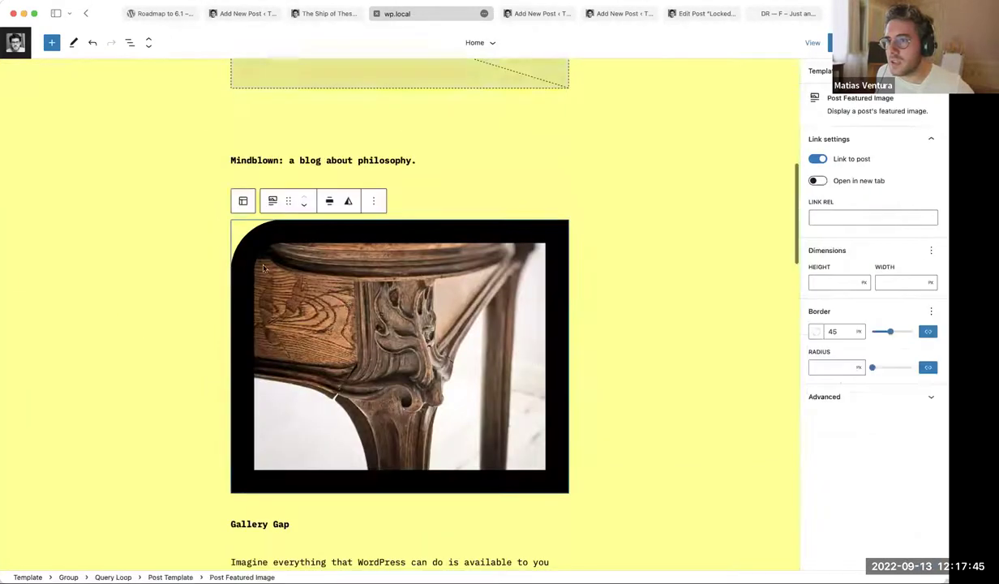
{"action": "left_click", "coordinate": [274, 202]}
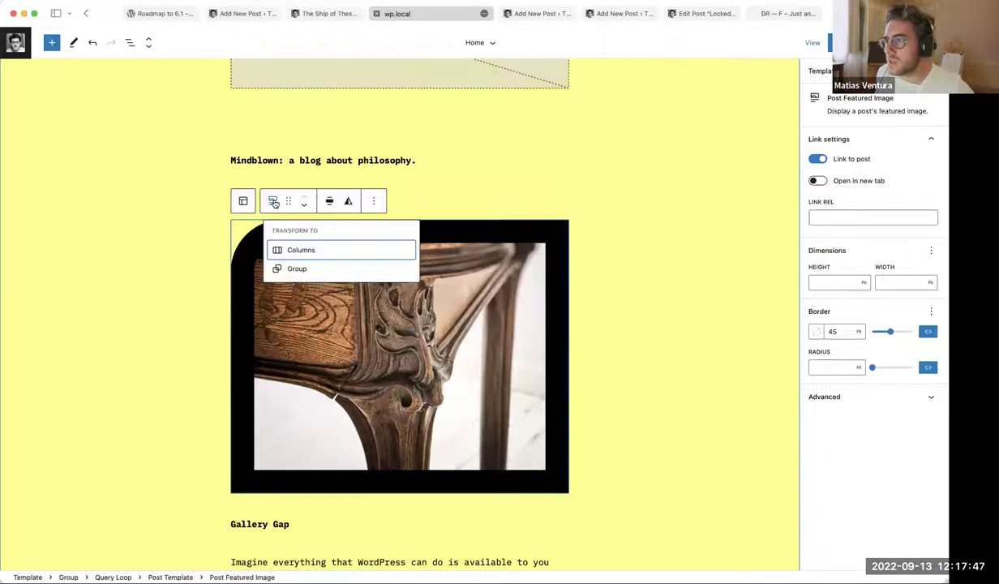
{"action": "left_click", "coordinate": [274, 202]}
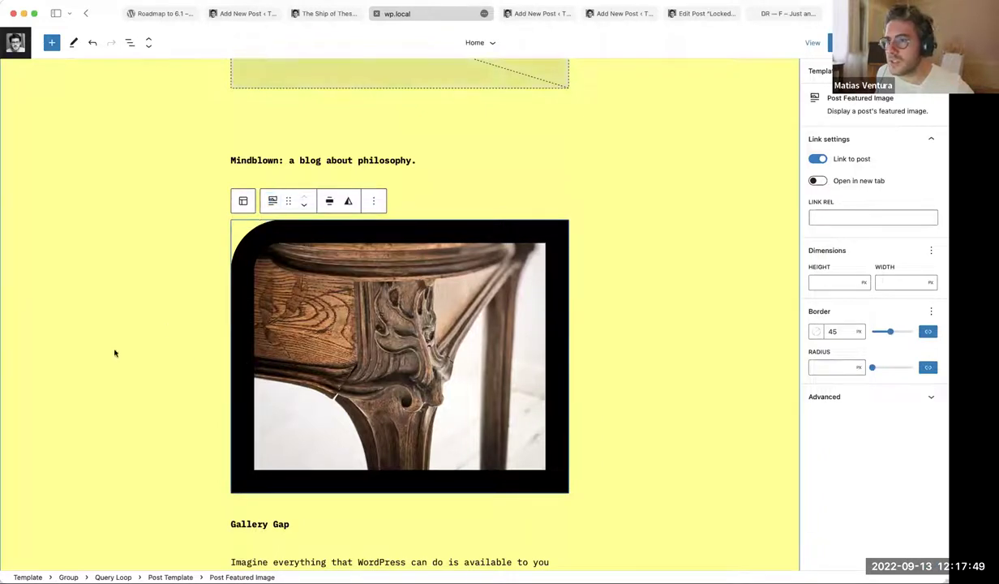
Select the Post Template block and examine how the featured image border applies across the posts in the Query Loop.
{"action": "scroll", "coordinate": [326, 262], "scroll_direction": "down", "scroll_amount": 10}
{"action": "left_click", "coordinate": [326, 262]}
{"action": "scroll", "coordinate": [172, 268], "scroll_direction": "up", "scroll_amount": 6}
{"action": "scroll", "coordinate": [149, 310], "scroll_direction": "up", "scroll_amount": 5}
{"action": "scroll", "coordinate": [161, 333], "scroll_direction": "down", "scroll_amount": 9}
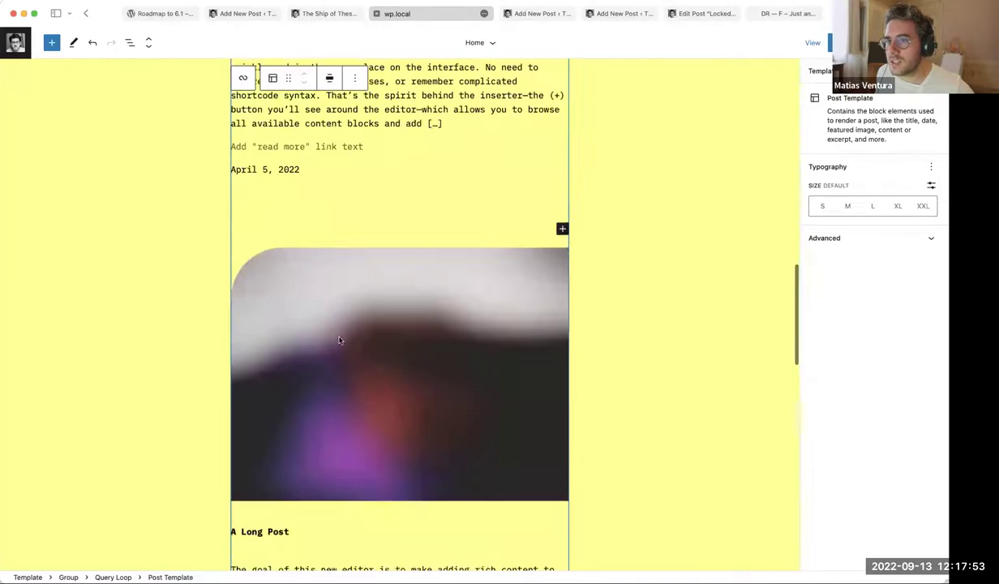
{"action": "scroll", "coordinate": [140, 334], "scroll_direction": "up", "scroll_amount": 6}
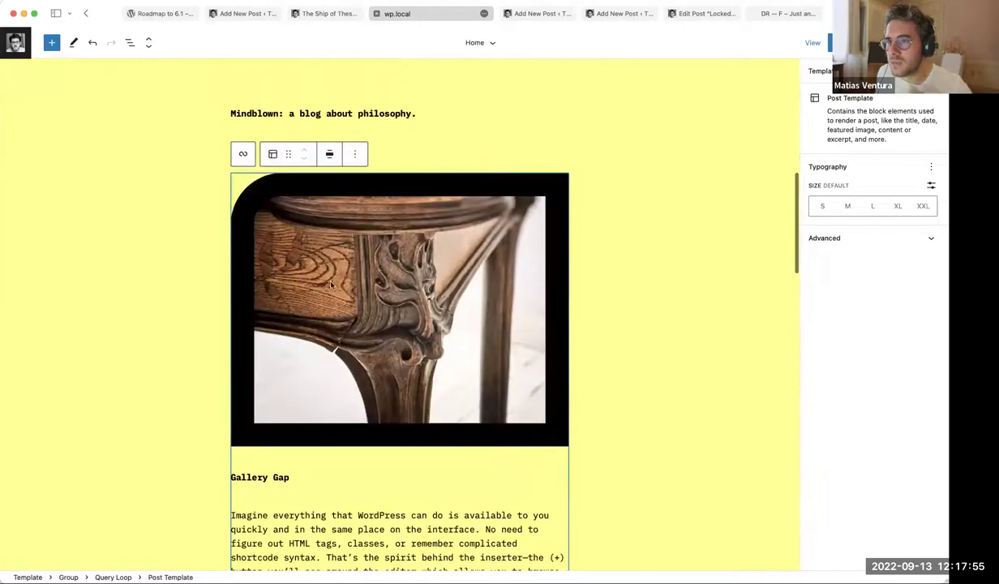
{"action": "scroll", "coordinate": [319, 364], "scroll_direction": "down", "scroll_amount": 8}
{"action": "scroll", "coordinate": [340, 251], "scroll_direction": "up", "scroll_amount": 2}
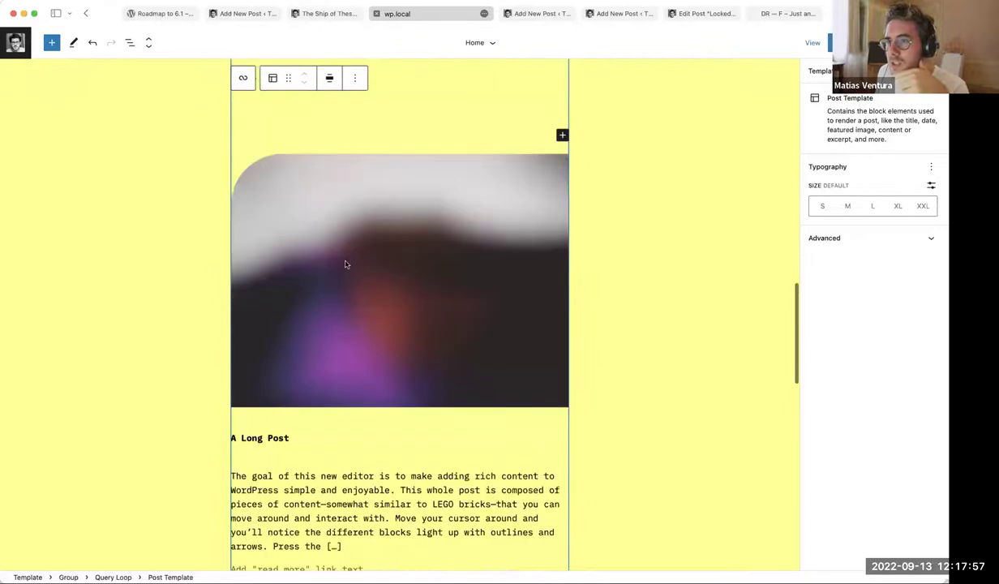
{"action": "scroll", "coordinate": [279, 324], "scroll_direction": "down", "scroll_amount": 8}
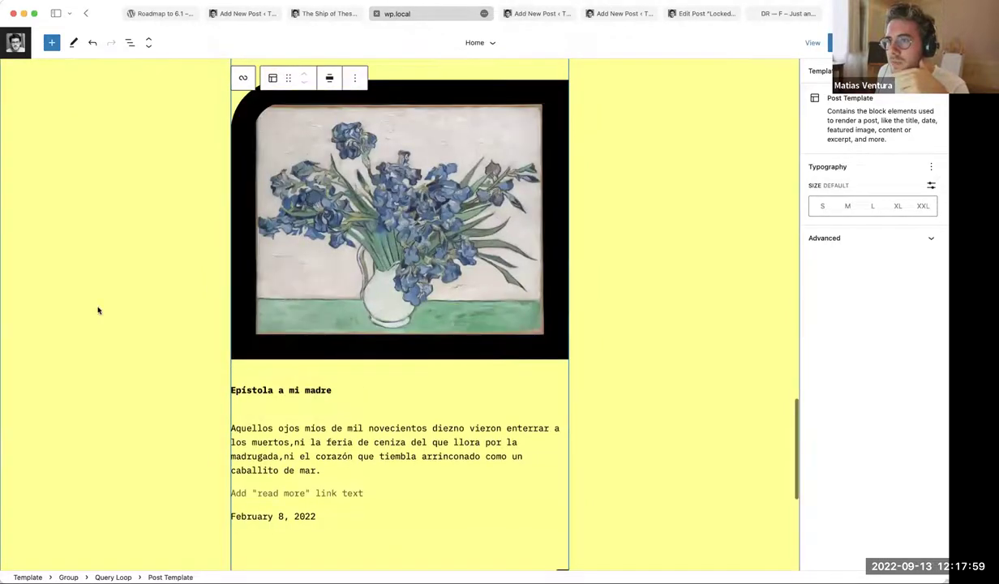
{"action": "scroll", "coordinate": [372, 350], "scroll_direction": "up", "scroll_amount": 10}
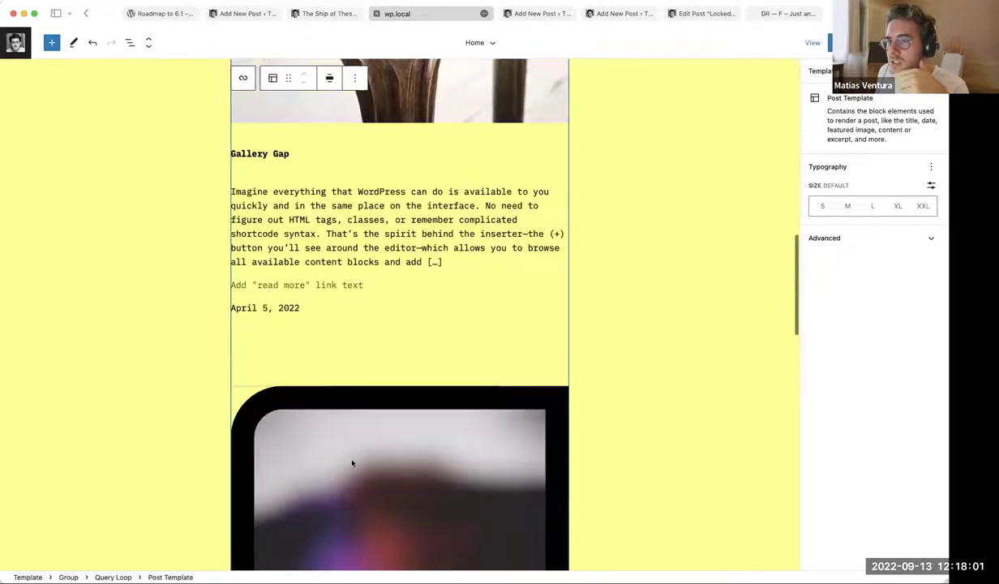
{"action": "scroll", "coordinate": [352, 463], "scroll_direction": "down", "scroll_amount": 3}
{"action": "scroll", "coordinate": [336, 350], "scroll_direction": "up", "scroll_amount": 7}
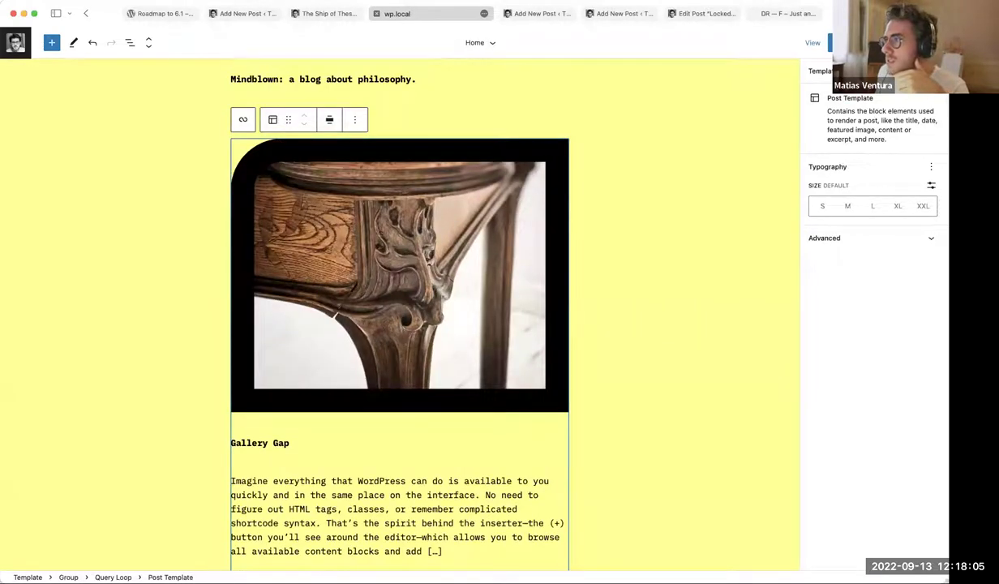
Undo the border on the featured image above Gallery Gap and check the posts below it.
{"action": "left_click", "coordinate": [329, 263]}
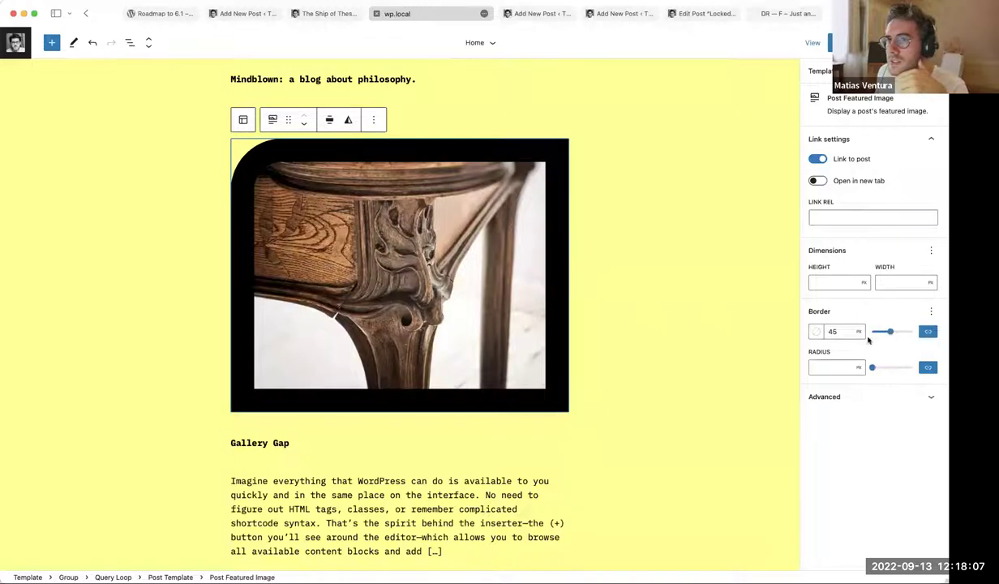
{"action": "key", "text": "ctrl+z"}
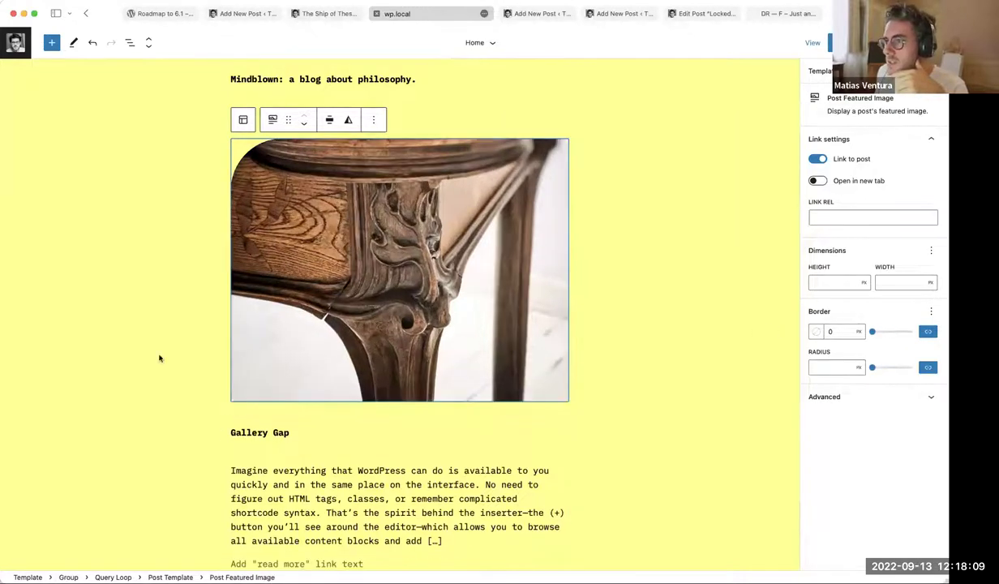
{"action": "left_click", "coordinate": [164, 340]}
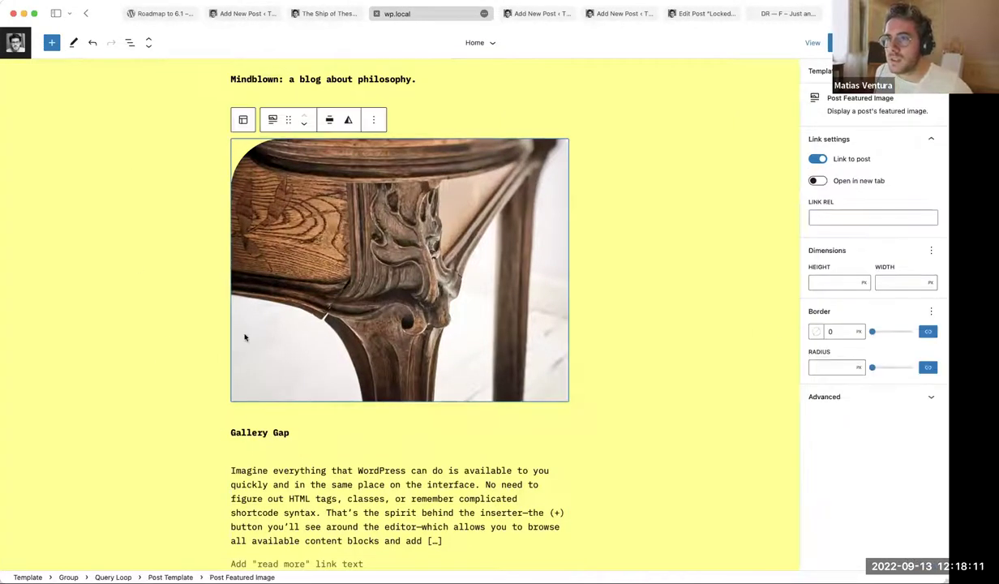
{"action": "scroll", "coordinate": [245, 334], "scroll_direction": "down", "scroll_amount": 15}
{"action": "scroll", "coordinate": [260, 190], "scroll_direction": "up", "scroll_amount": 5}
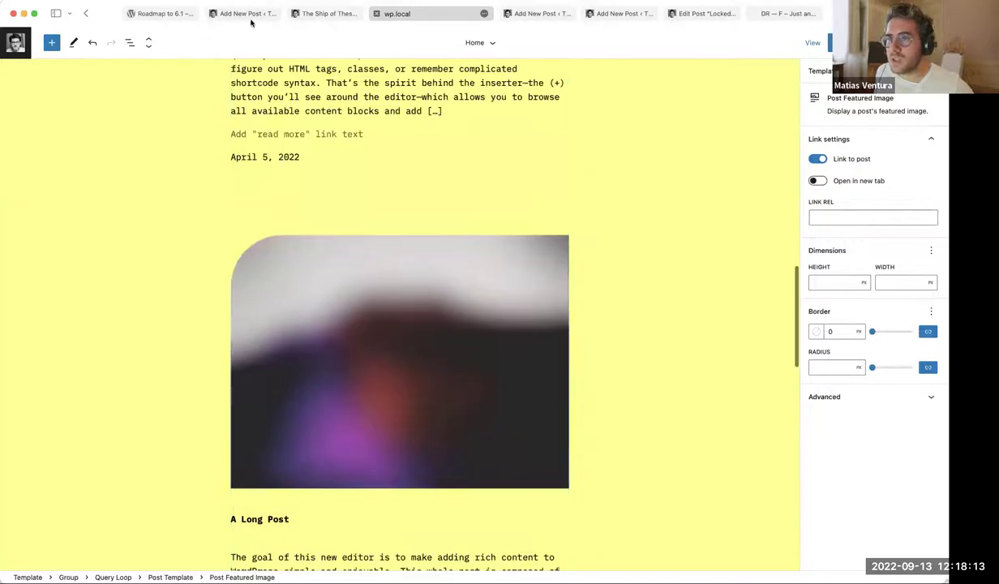
Return to the 6.1 notes post and highlight the "Buttons, Captions, Links." point under Design Tools.
{"action": "left_click", "coordinate": [243, 13]}
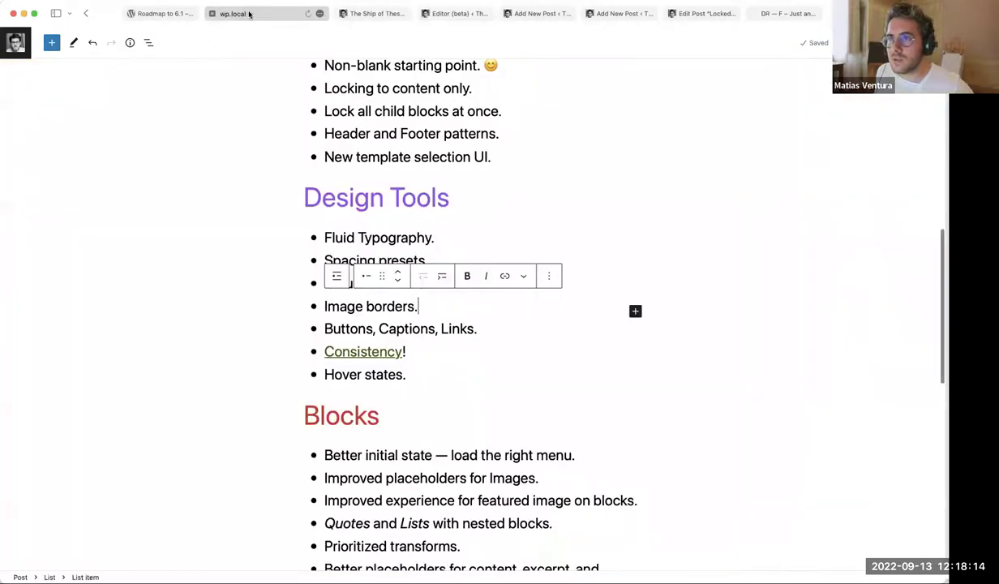
{"action": "double_click", "coordinate": [345, 328]}
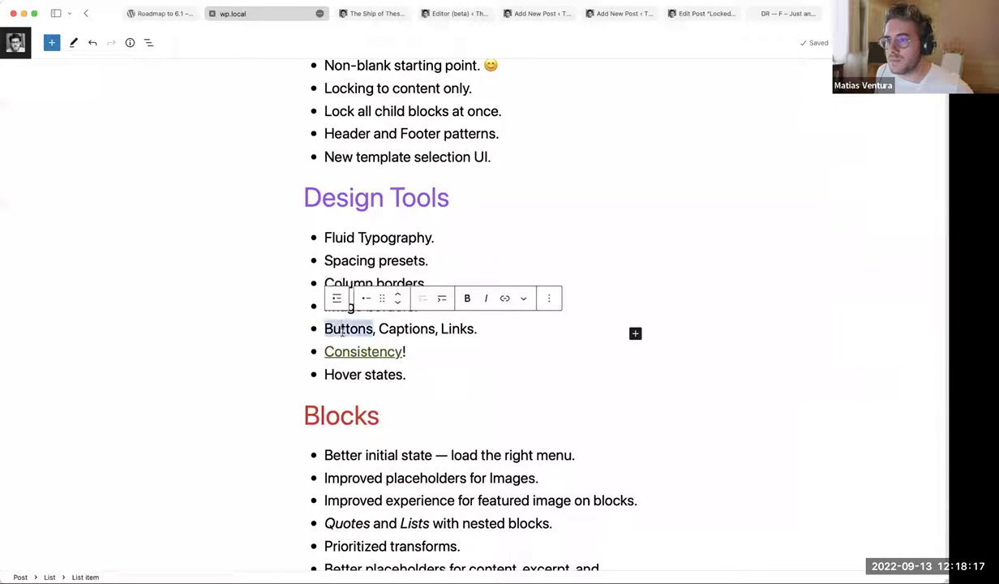
{"action": "left_click_drag", "start_coordinate": [345, 328], "coordinate": [453, 324]}
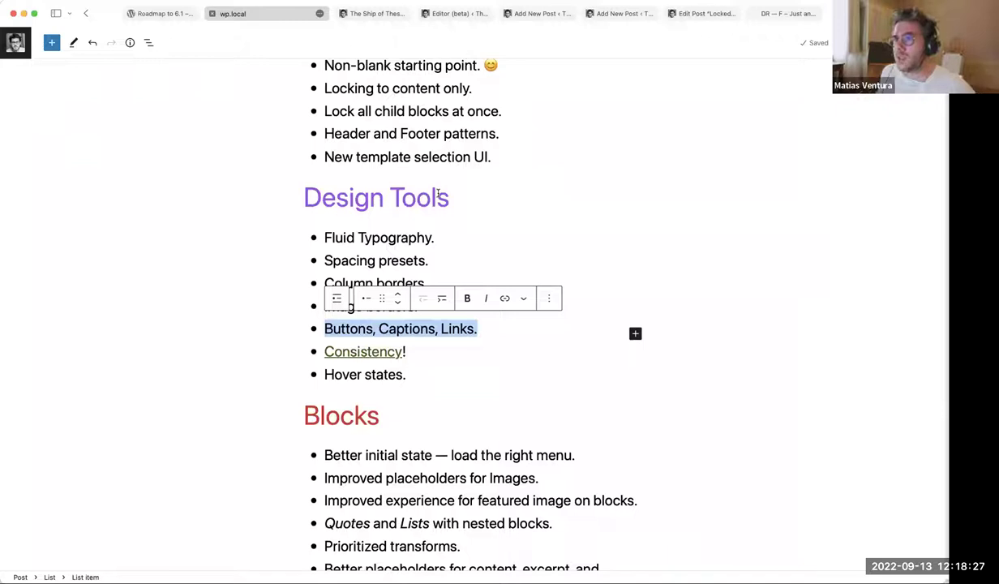
Switch back to the Home template and show the block settings of the empty Image block above the "Mindblown: a blog about philosophy." heading.
{"action": "mouse_move", "coordinate": [382, 14]}
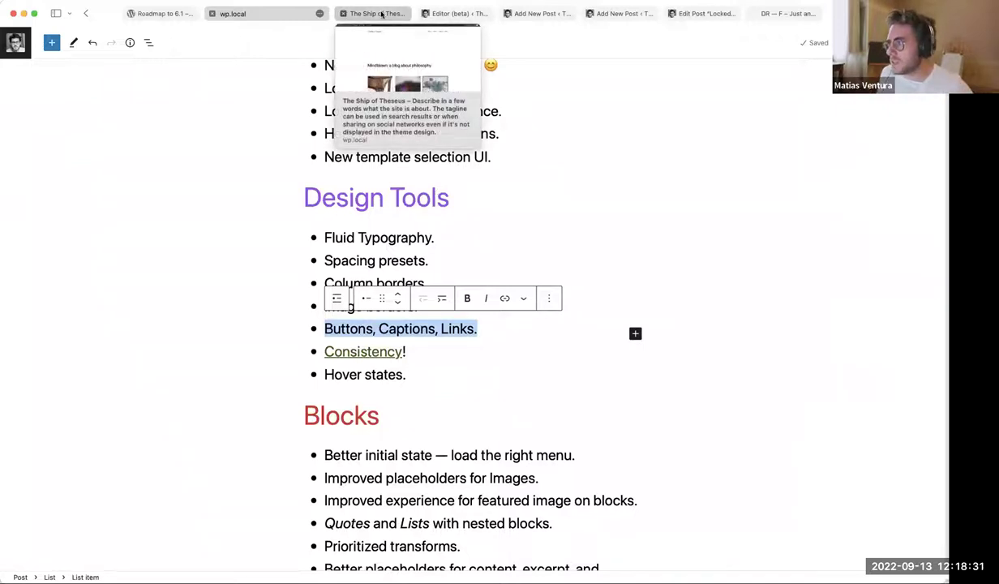
{"action": "left_click", "coordinate": [382, 14]}
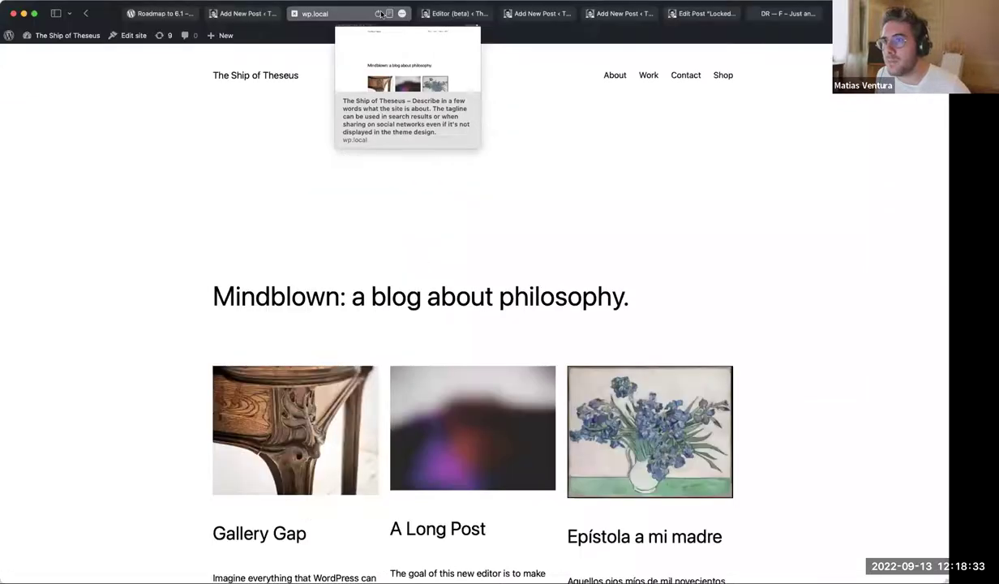
{"action": "left_click", "coordinate": [450, 14]}
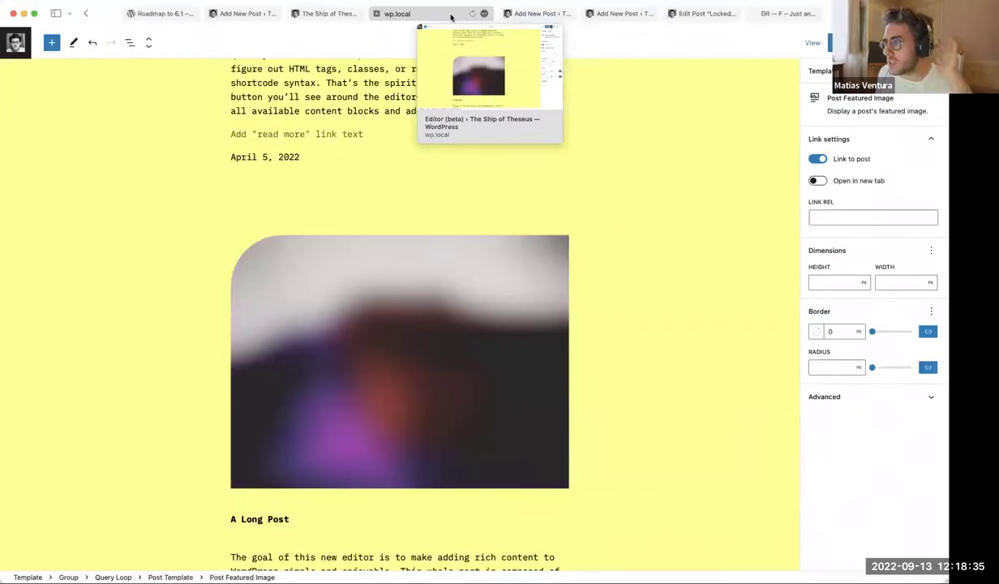
{"action": "scroll", "coordinate": [406, 195], "scroll_direction": "up", "scroll_amount": 5}
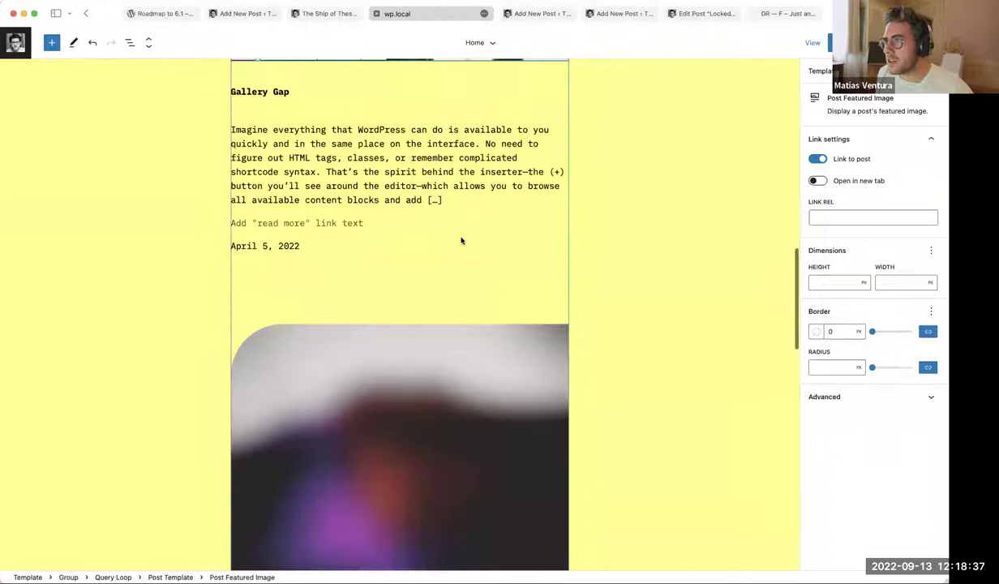
{"action": "scroll", "coordinate": [471, 332], "scroll_direction": "up", "scroll_amount": 8}
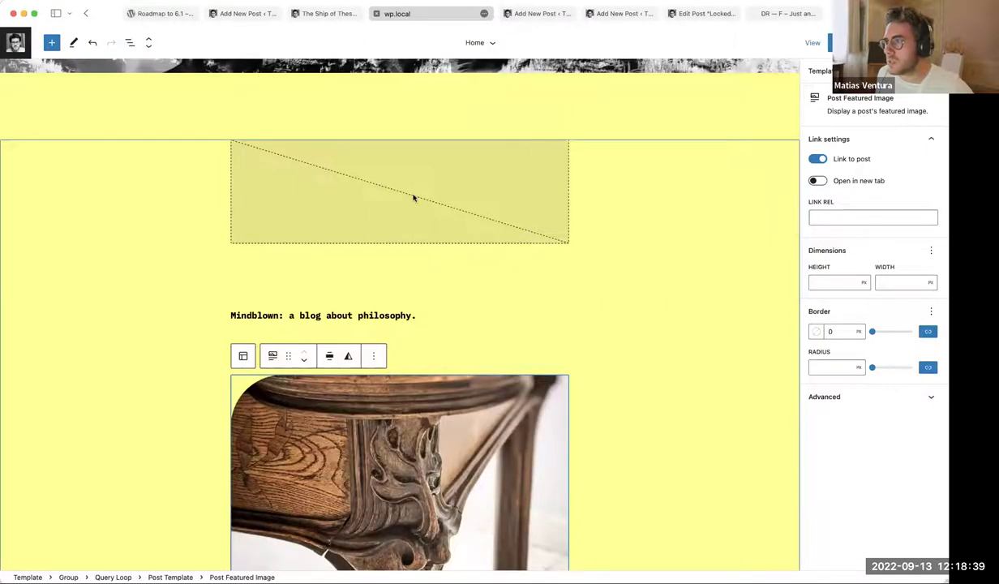
{"action": "scroll", "coordinate": [205, 276], "scroll_direction": "down", "scroll_amount": 10}
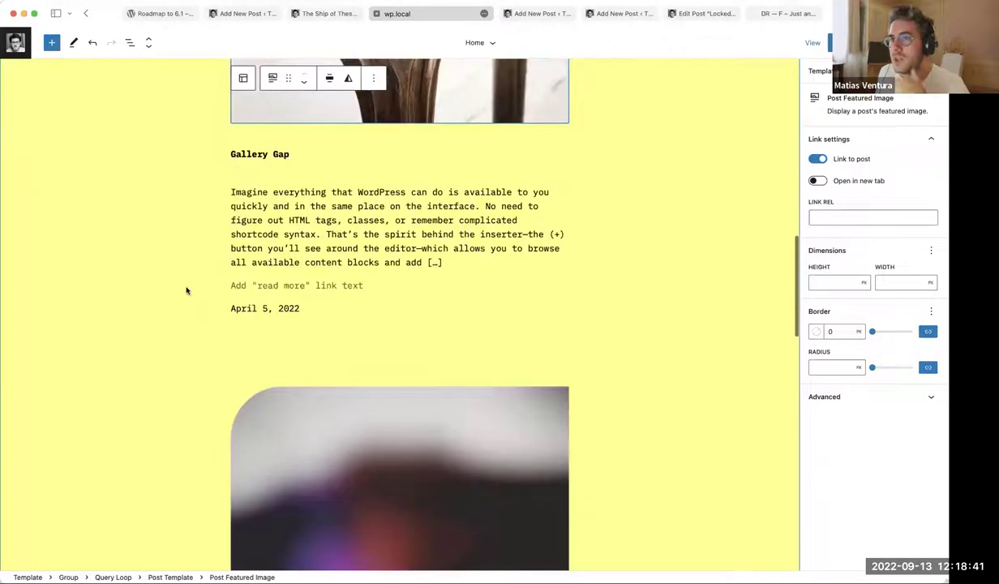
{"action": "scroll", "coordinate": [186, 290], "scroll_direction": "up", "scroll_amount": 8}
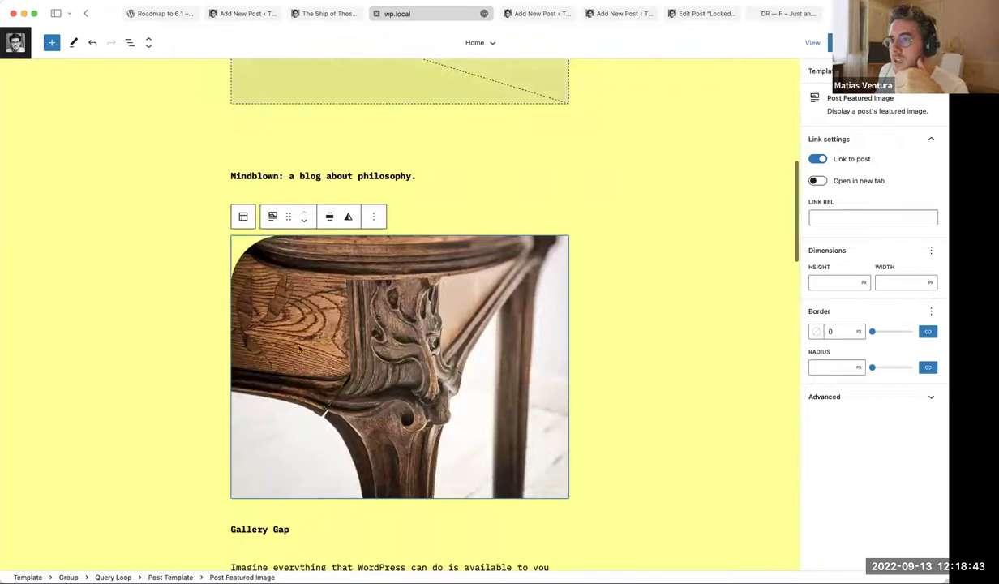
{"action": "scroll", "coordinate": [173, 341], "scroll_direction": "up", "scroll_amount": 4}
{"action": "scroll", "coordinate": [207, 327], "scroll_direction": "up", "scroll_amount": 3}
{"action": "left_click", "coordinate": [406, 372]}
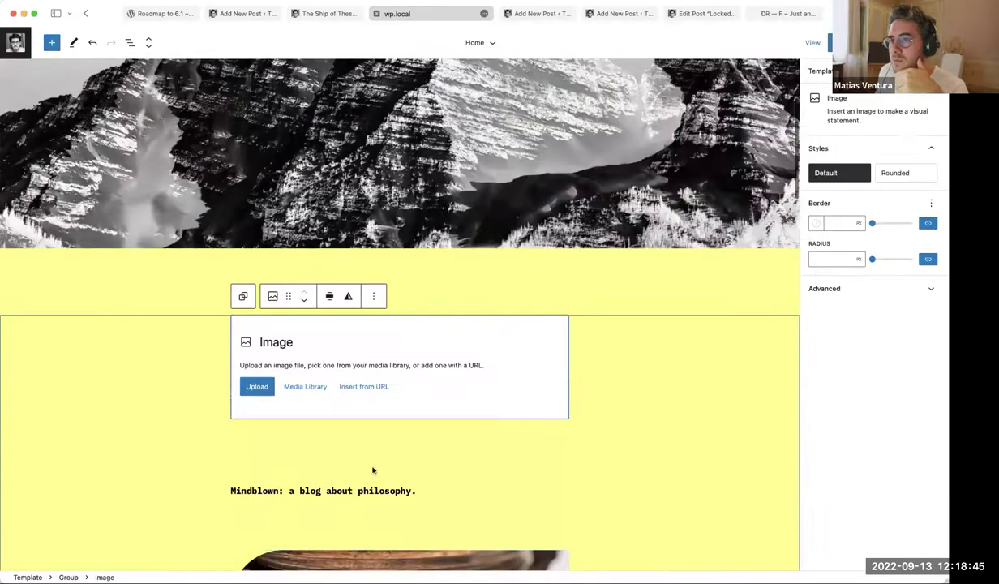
{"action": "scroll", "coordinate": [347, 296], "scroll_direction": "up", "scroll_amount": 5}
{"action": "scroll", "coordinate": [256, 222], "scroll_direction": "down", "scroll_amount": 10}
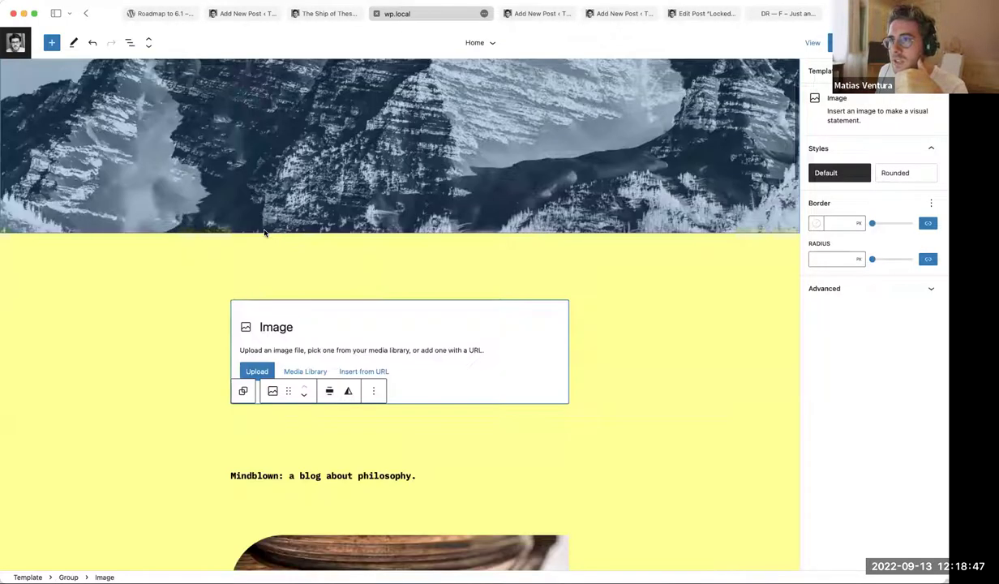
Open the global styles and show the Typography elements, covering text, links, headings and buttons.
{"action": "mouse_move", "coordinate": [258, 14]}
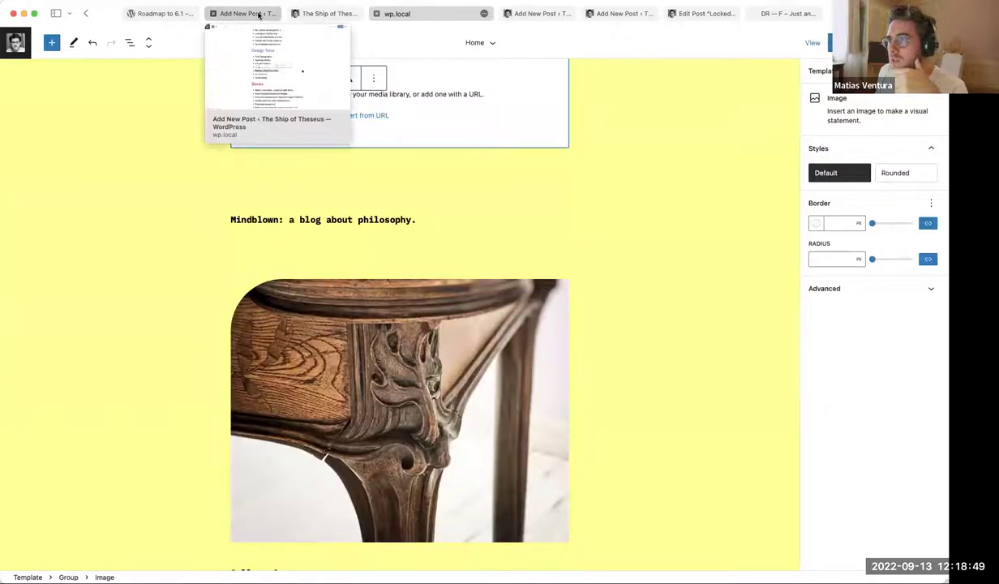
{"action": "left_click", "coordinate": [888, 42]}
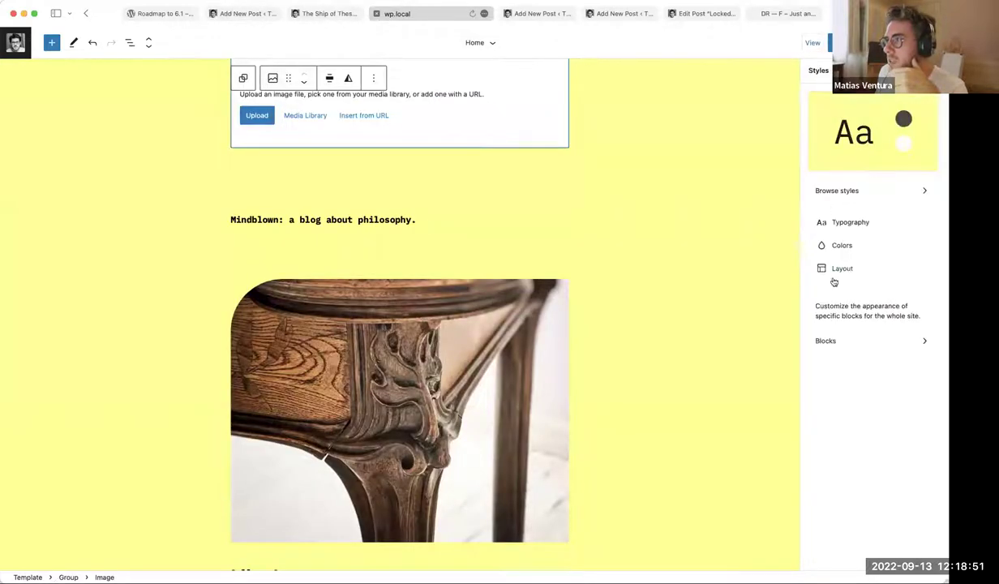
{"action": "left_click", "coordinate": [849, 224]}
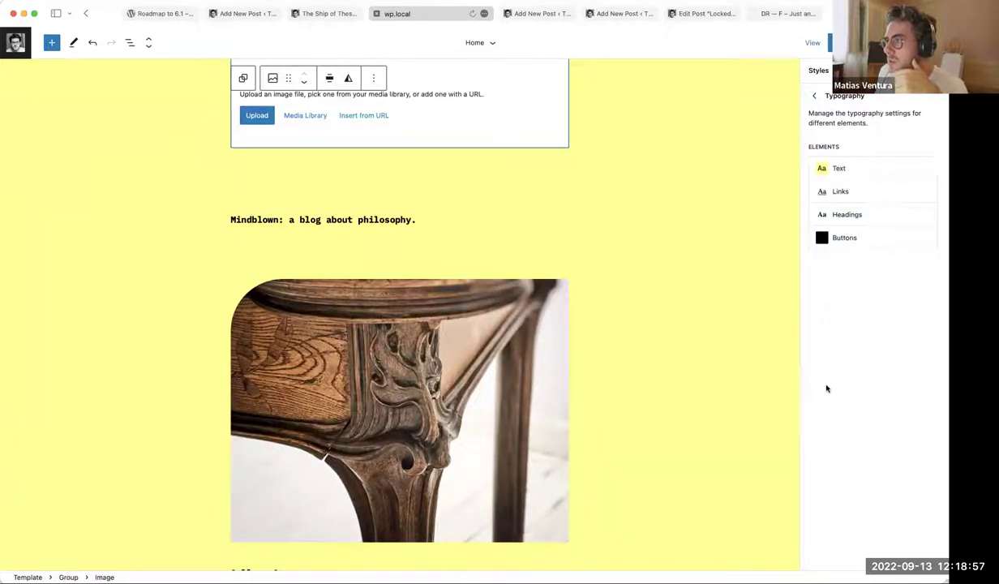
Point out the Consistency item under Design Tools in the 6.1 notes post, and switch back to the Home template.
{"action": "left_click", "coordinate": [241, 13]}
{"action": "left_click", "coordinate": [464, 352]}
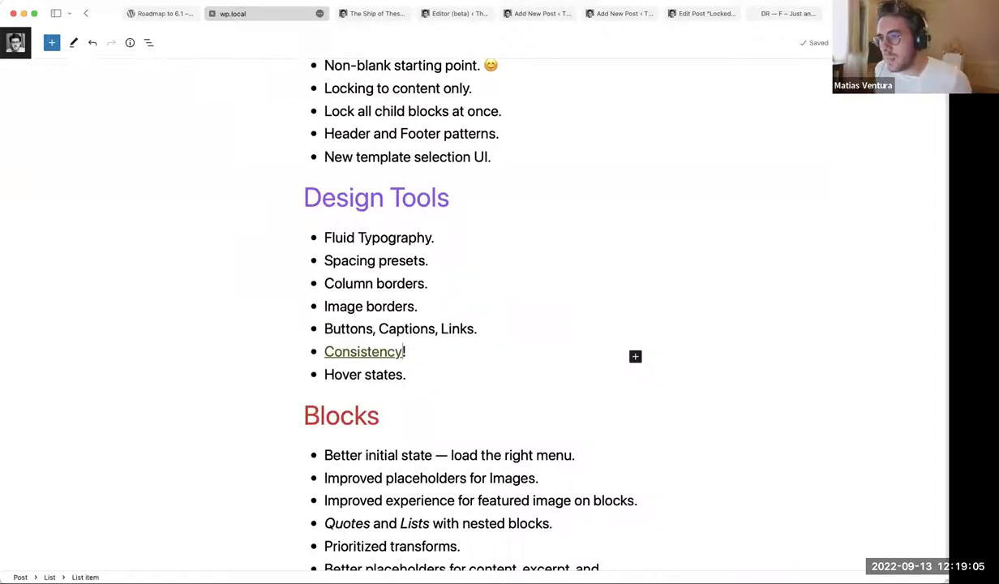
{"action": "left_click", "coordinate": [367, 17]}
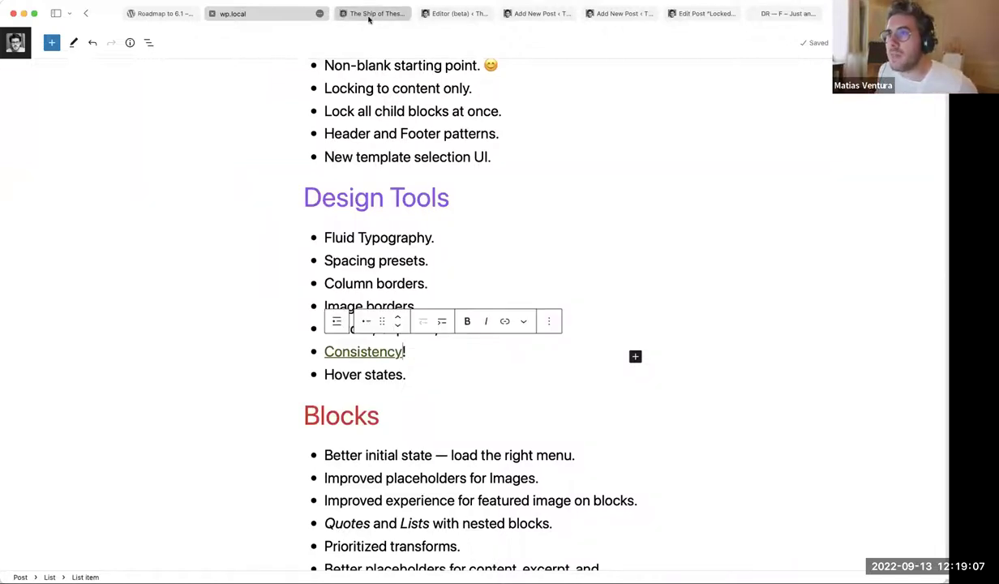
{"action": "left_click", "coordinate": [456, 14]}
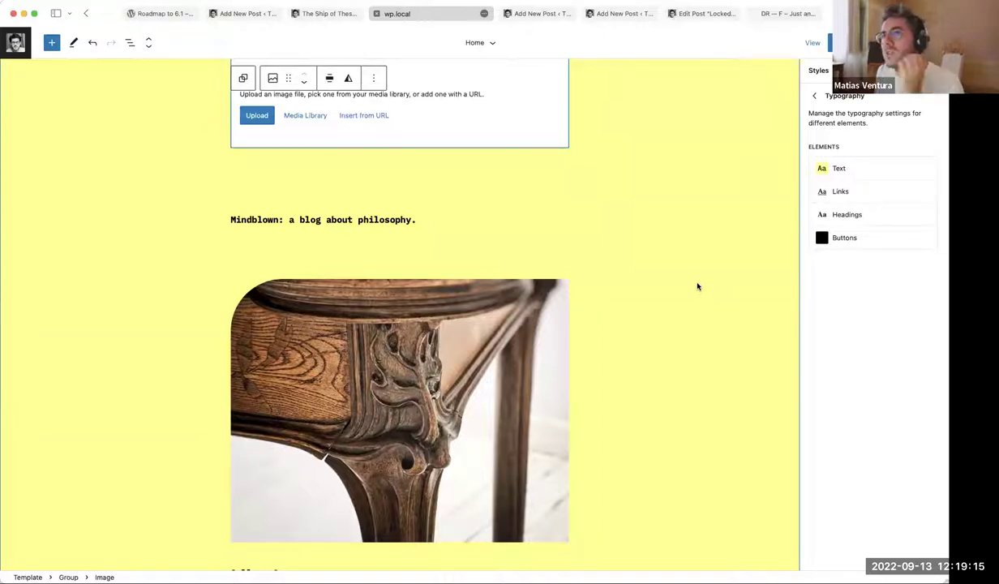
Return to the 6.1 notes post and open the GitHub tracking issue linked from Consistency under Design Tools.
{"action": "left_click", "coordinate": [241, 13]}
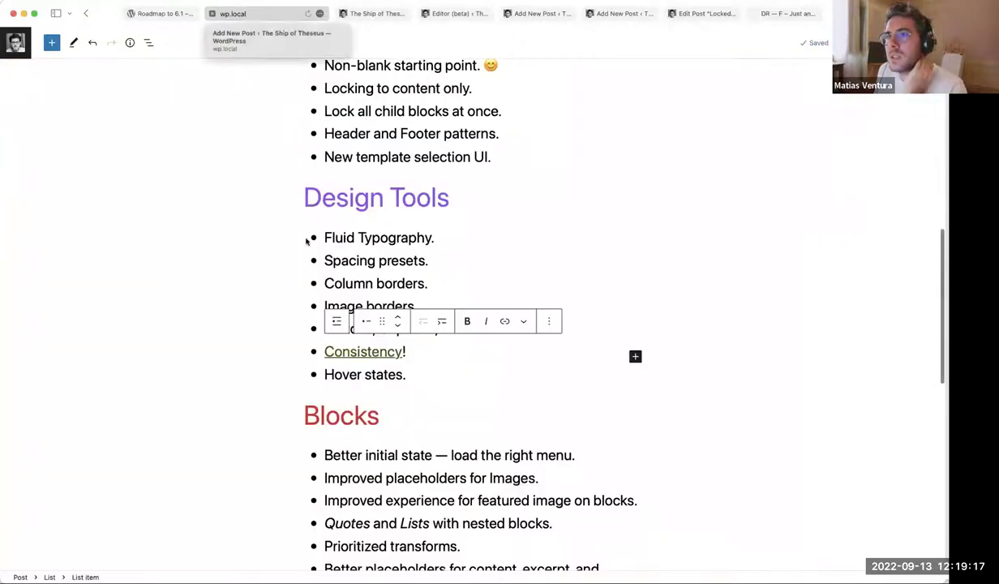
{"action": "left_click", "coordinate": [361, 351]}
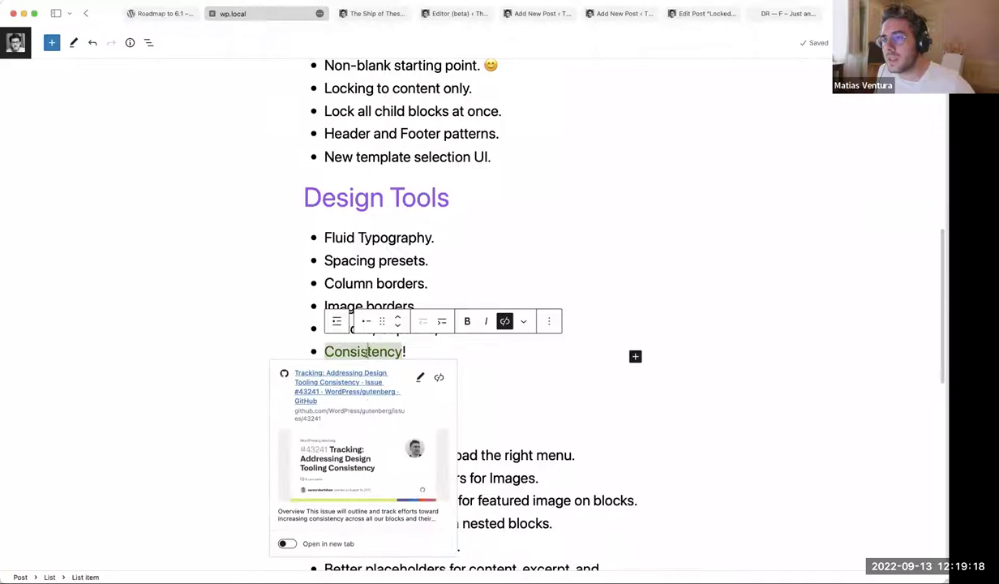
{"action": "left_click", "coordinate": [365, 393]}
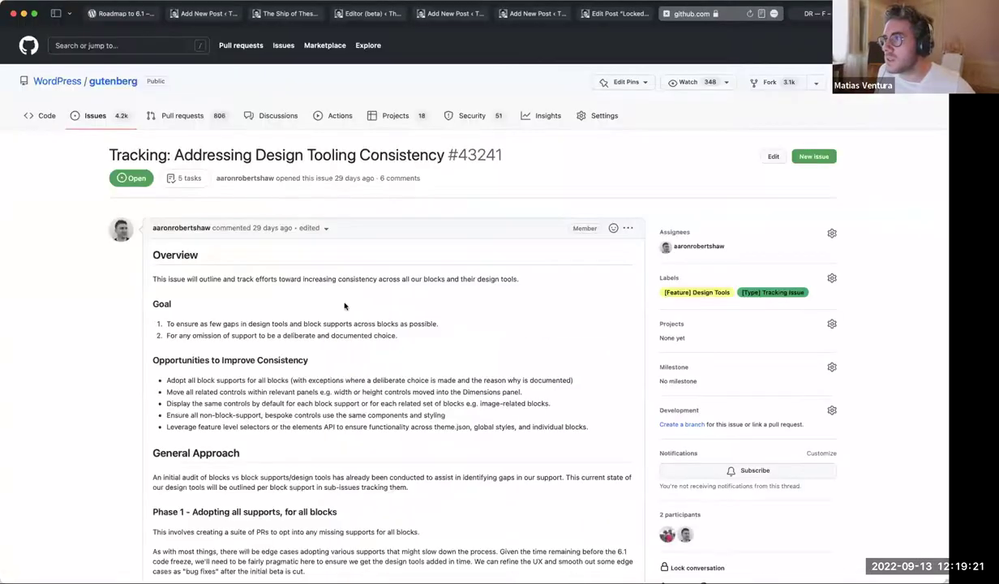
Look through the design tooling consistency tracking issue, including its referenced pull requests and the list of individual block support issues.
{"action": "scroll", "coordinate": [455, 317], "scroll_direction": "down", "scroll_amount": 20}
{"action": "scroll", "coordinate": [476, 321], "scroll_direction": "down", "scroll_amount": 8}
{"action": "scroll", "coordinate": [476, 319], "scroll_direction": "up", "scroll_amount": 9}
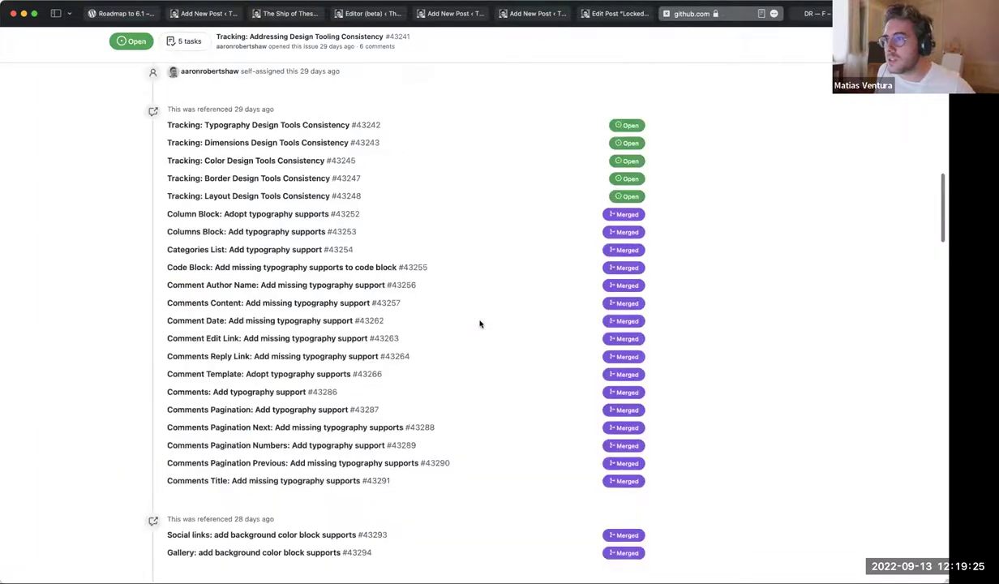
{"action": "scroll", "coordinate": [479, 324], "scroll_direction": "up", "scroll_amount": 15}
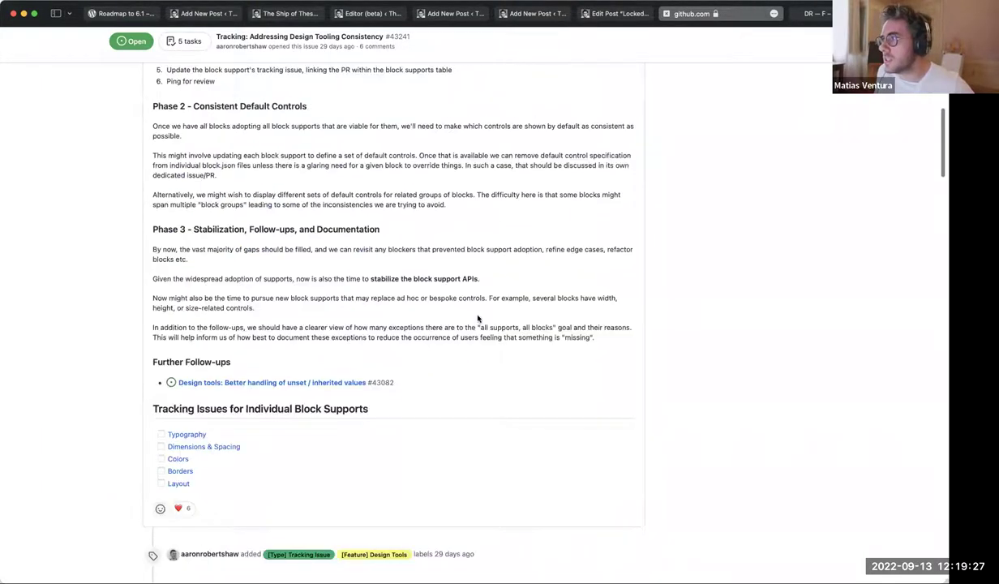
{"action": "scroll", "coordinate": [478, 319], "scroll_direction": "up", "scroll_amount": 5}
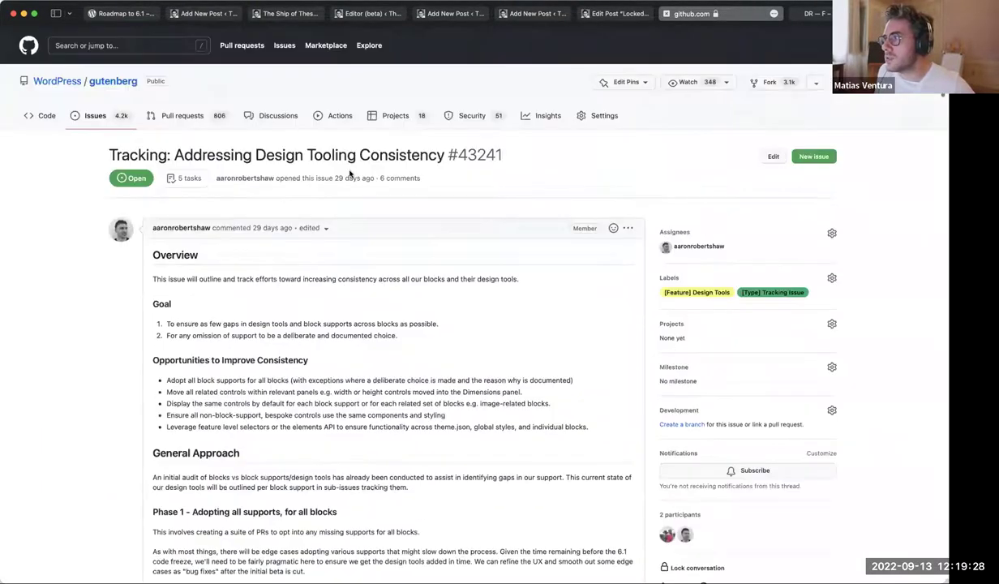
Return to the 6.1 notes post and highlight the "Hover states." item under Design Tools.
{"action": "left_click", "coordinate": [293, 14]}
{"action": "left_click", "coordinate": [435, 13]}
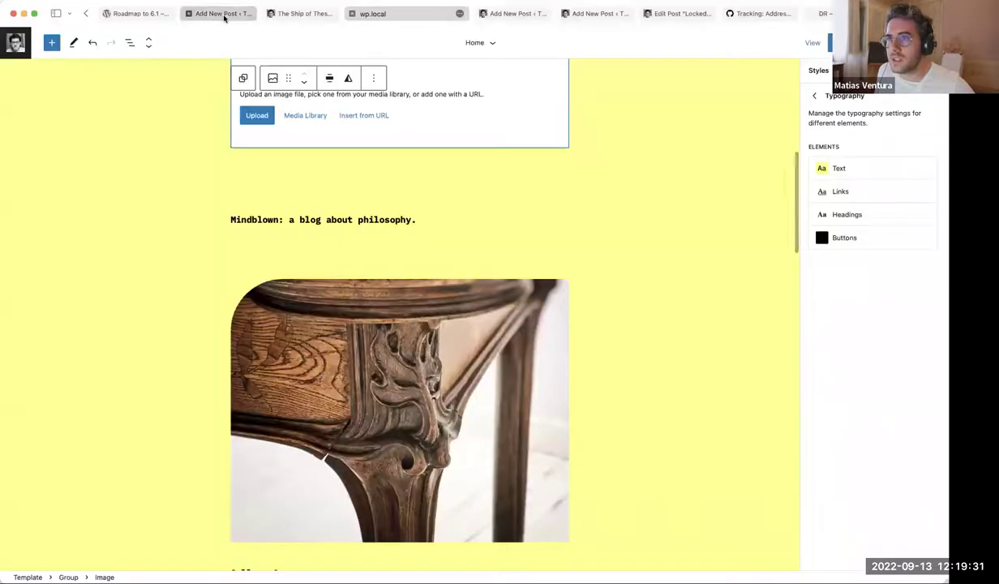
{"action": "left_click", "coordinate": [224, 13]}
{"action": "left_click", "coordinate": [486, 269]}
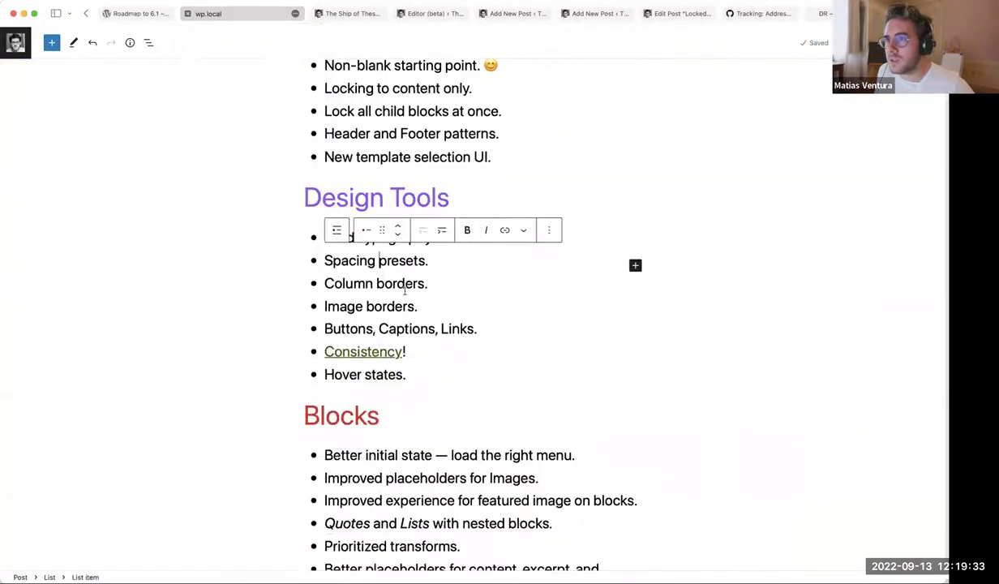
{"action": "scroll", "coordinate": [498, 267], "scroll_direction": "up", "scroll_amount": 1}
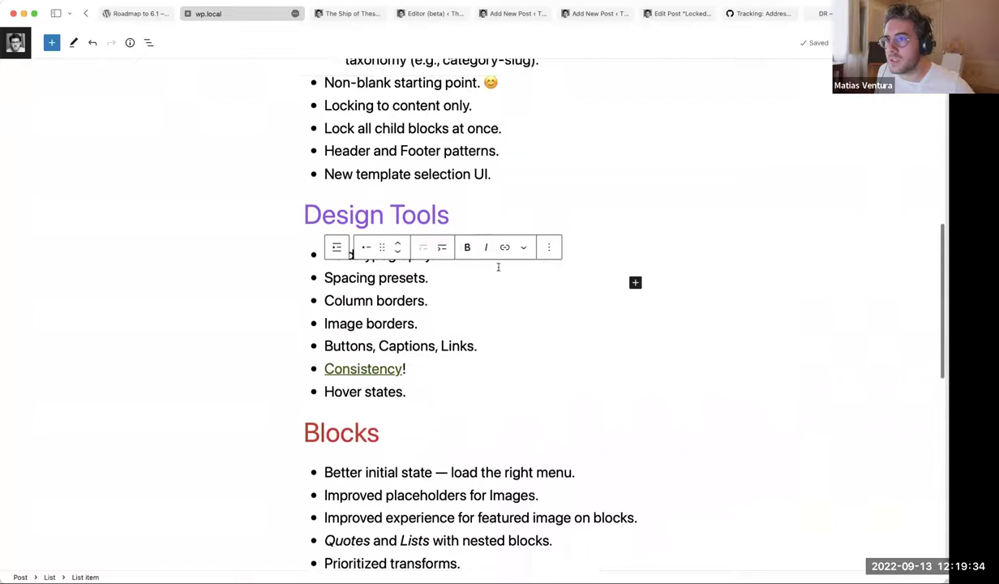
{"action": "left_click", "coordinate": [388, 392]}
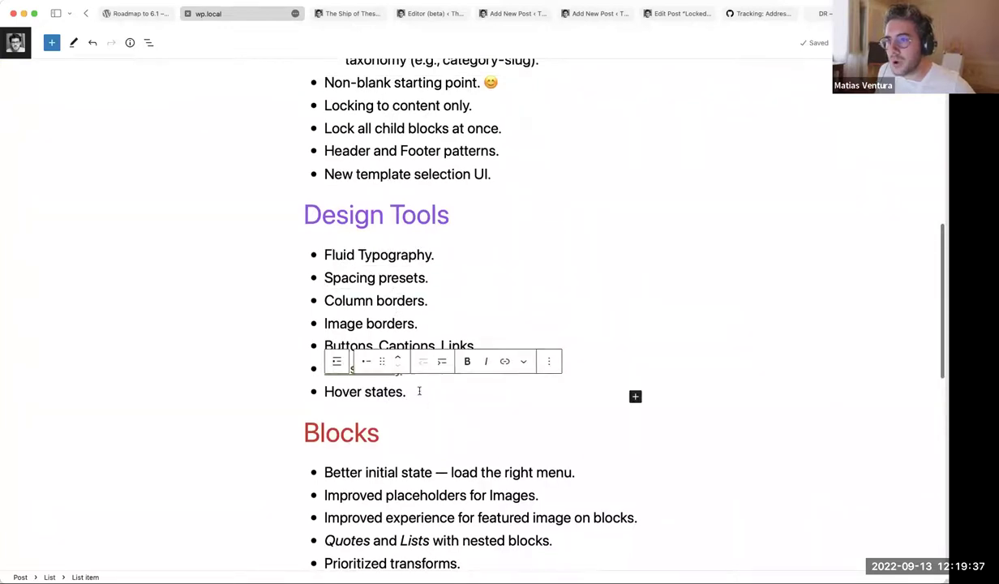
{"action": "left_click_drag", "start_coordinate": [417, 390], "coordinate": [324, 391]}
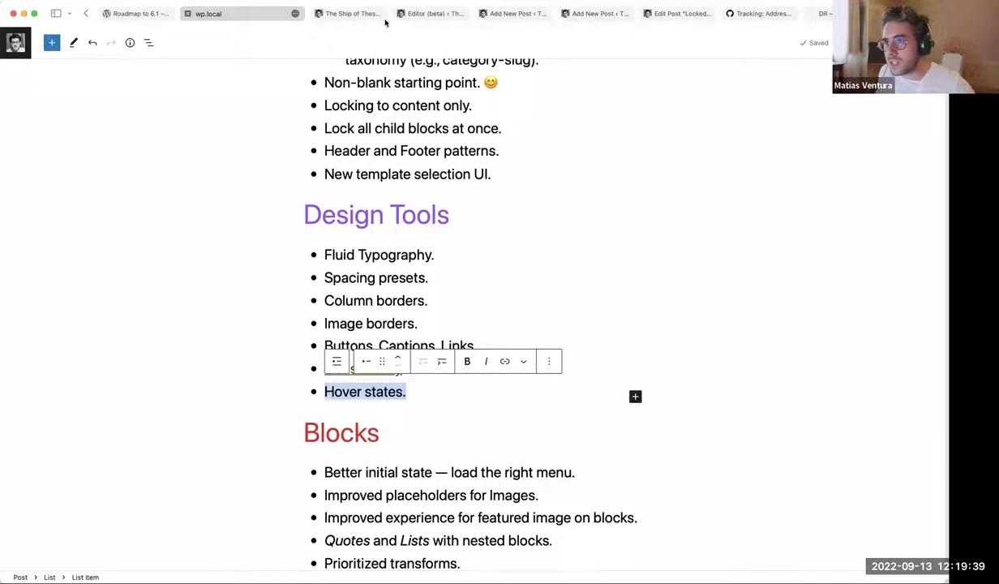
Switch to the Home template, show the Links typography settings in the global styles, and return to the Typography elements list.
{"action": "left_click", "coordinate": [433, 14]}
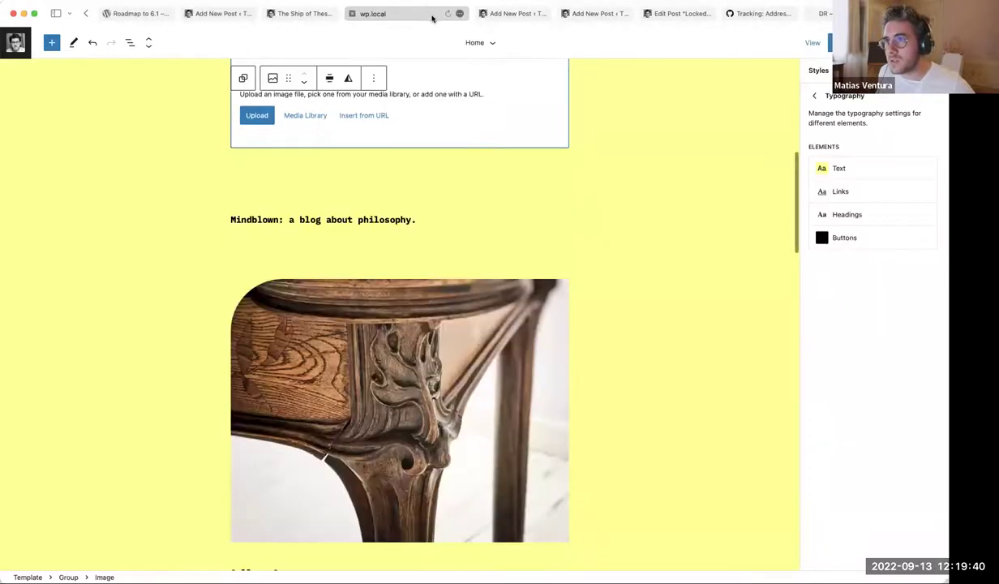
{"action": "left_click", "coordinate": [865, 196]}
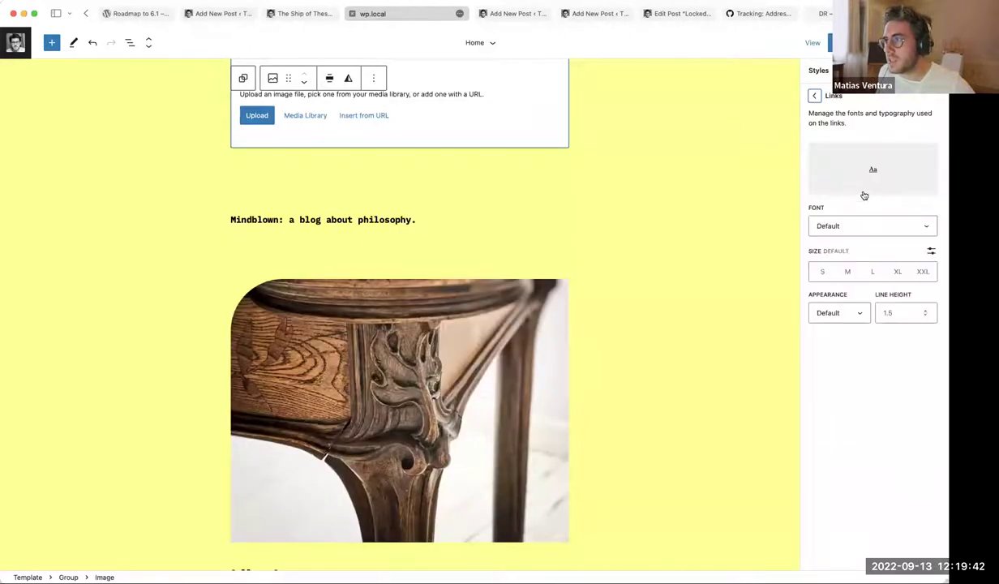
{"action": "left_click", "coordinate": [813, 96]}
Select the "Mindblown: a blog about philosophy." heading and look over the part of the Home template around it.
{"action": "left_click", "coordinate": [380, 218]}
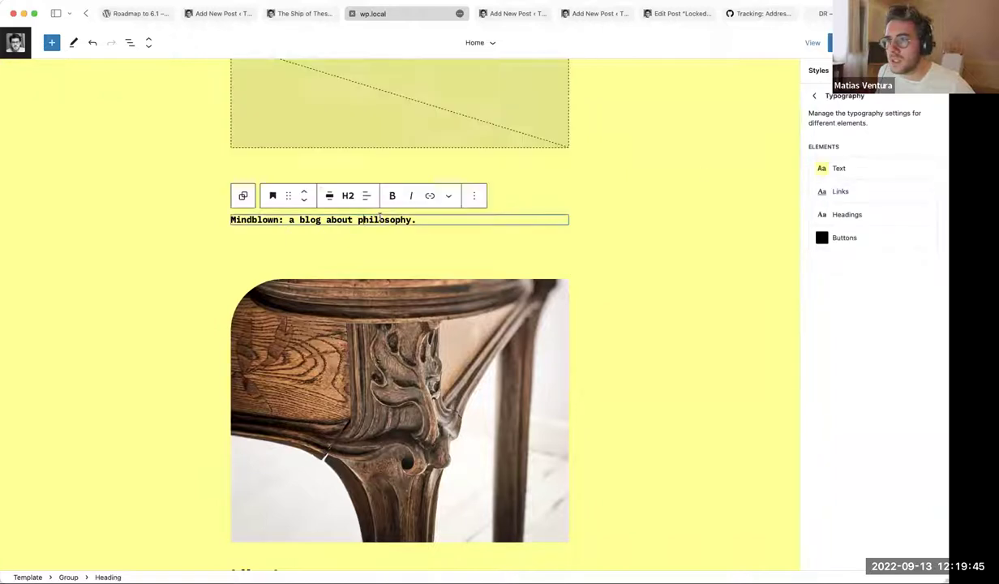
{"action": "scroll", "coordinate": [379, 325], "scroll_direction": "up", "scroll_amount": 5}
{"action": "scroll", "coordinate": [223, 409], "scroll_direction": "down", "scroll_amount": 3}
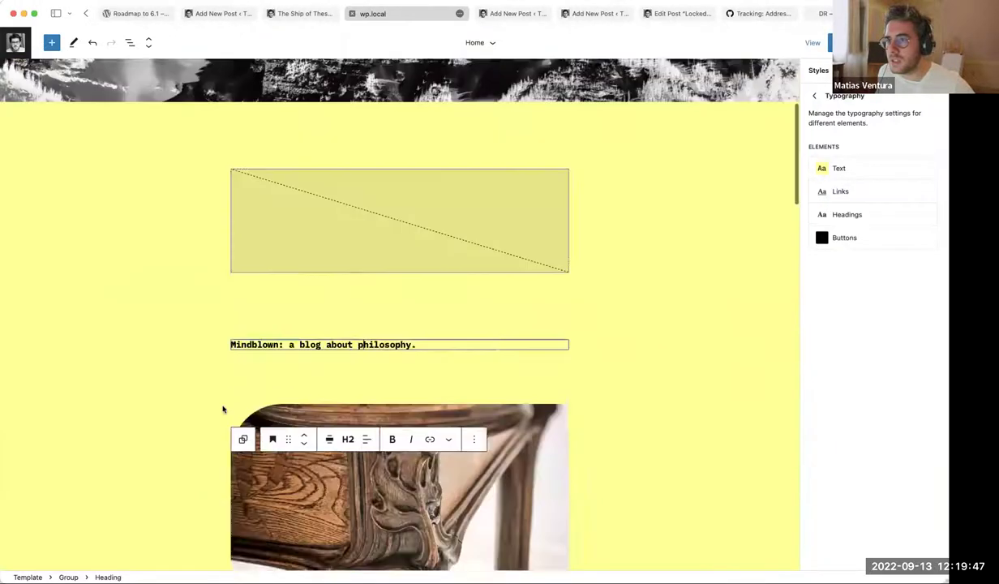
Examine the block settings of the Get In Touch button near the end of the Home template, including its background color options.
{"action": "scroll", "coordinate": [223, 409], "scroll_direction": "down", "scroll_amount": 15}
{"action": "left_click", "coordinate": [283, 406]}
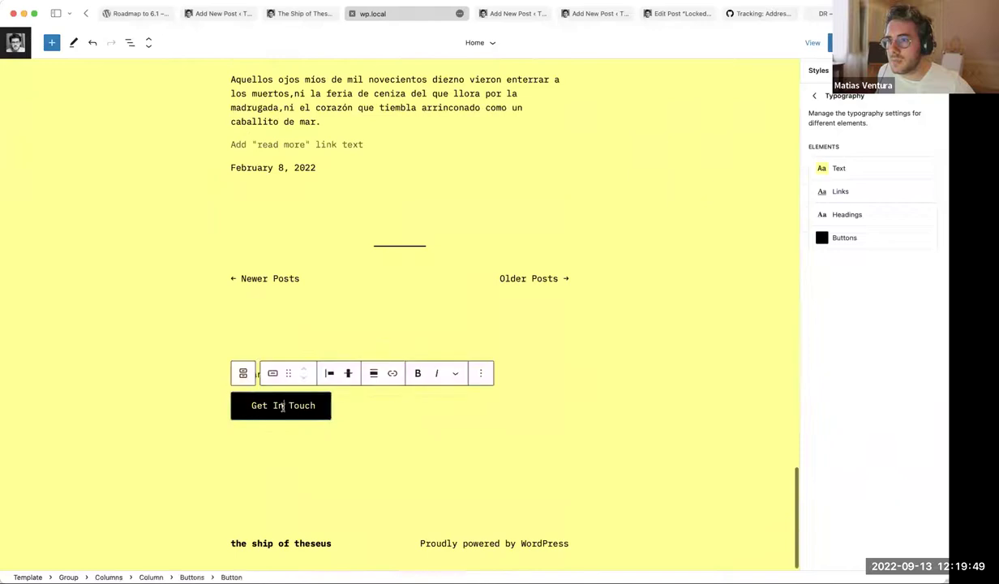
{"action": "left_click", "coordinate": [900, 42]}
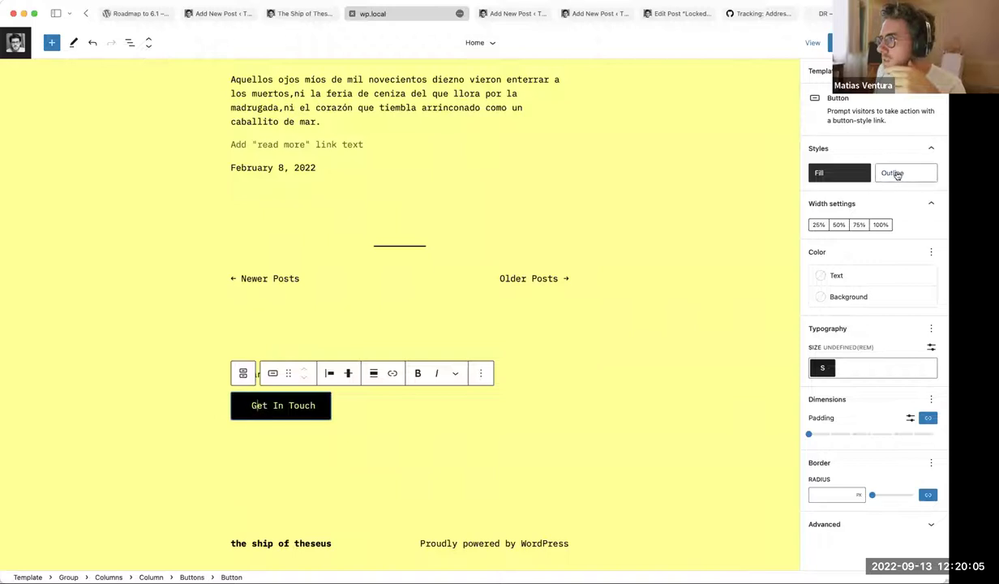
{"action": "mouse_move", "coordinate": [898, 175]}
{"action": "left_click", "coordinate": [848, 295]}
{"action": "left_click", "coordinate": [850, 297]}
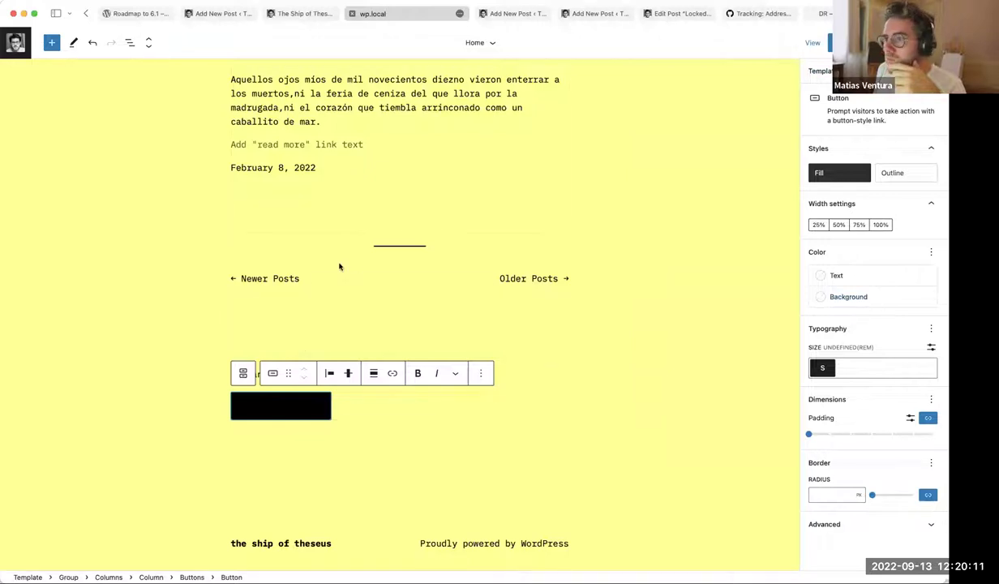
Examine the site-wide typography settings for buttons in the global Styles of the Home template.
{"action": "scroll", "coordinate": [348, 266], "scroll_direction": "up", "scroll_amount": 5}
{"action": "left_click", "coordinate": [330, 285]}
{"action": "scroll", "coordinate": [308, 316], "scroll_direction": "up", "scroll_amount": 2}
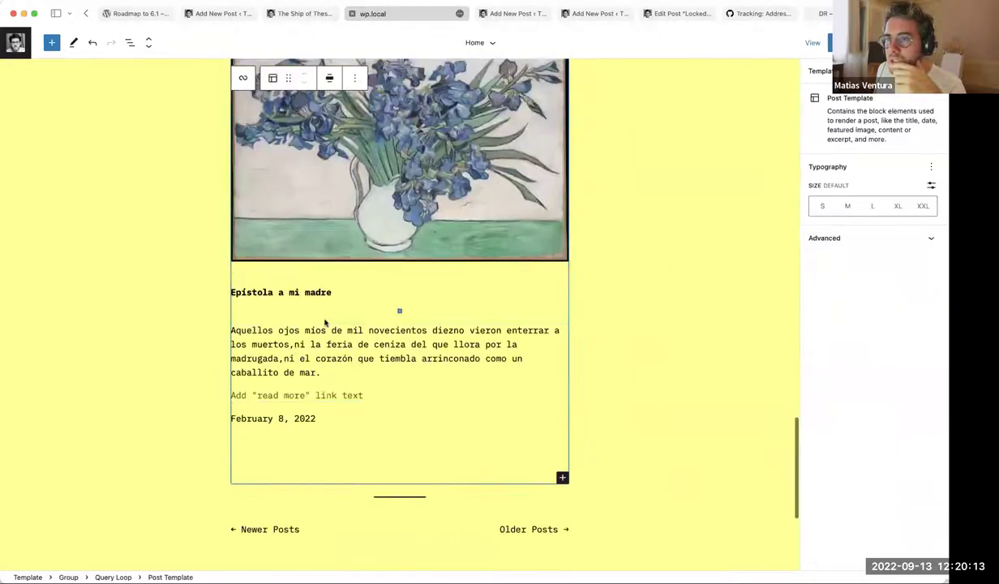
{"action": "left_click", "coordinate": [891, 42]}
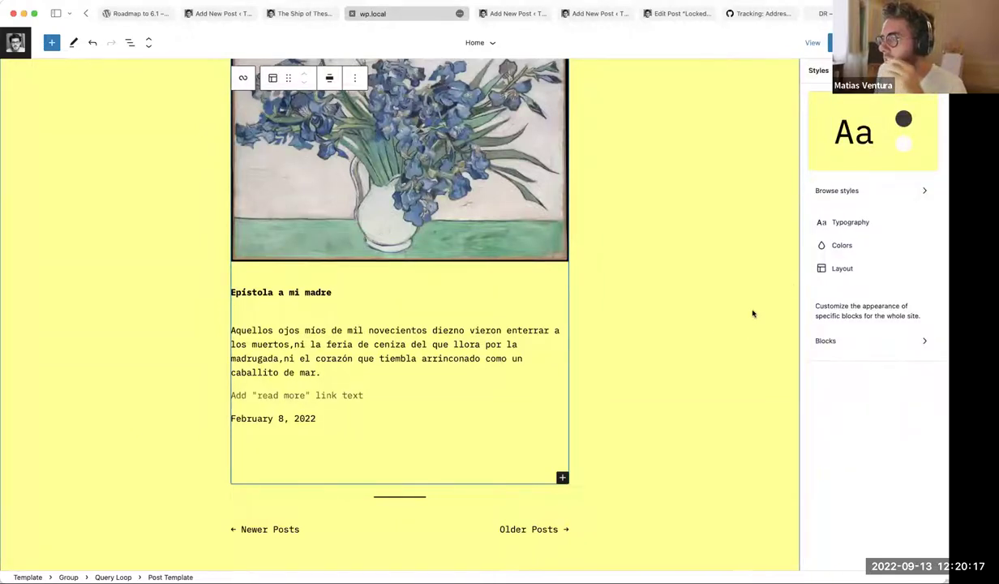
{"action": "left_click", "coordinate": [867, 223]}
{"action": "left_click", "coordinate": [844, 238]}
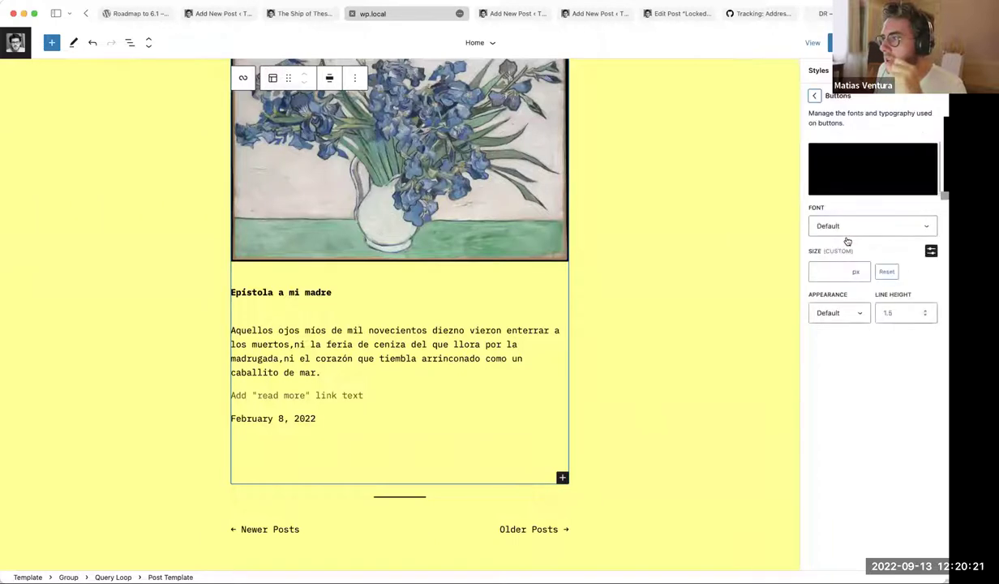
{"action": "left_click", "coordinate": [816, 96]}
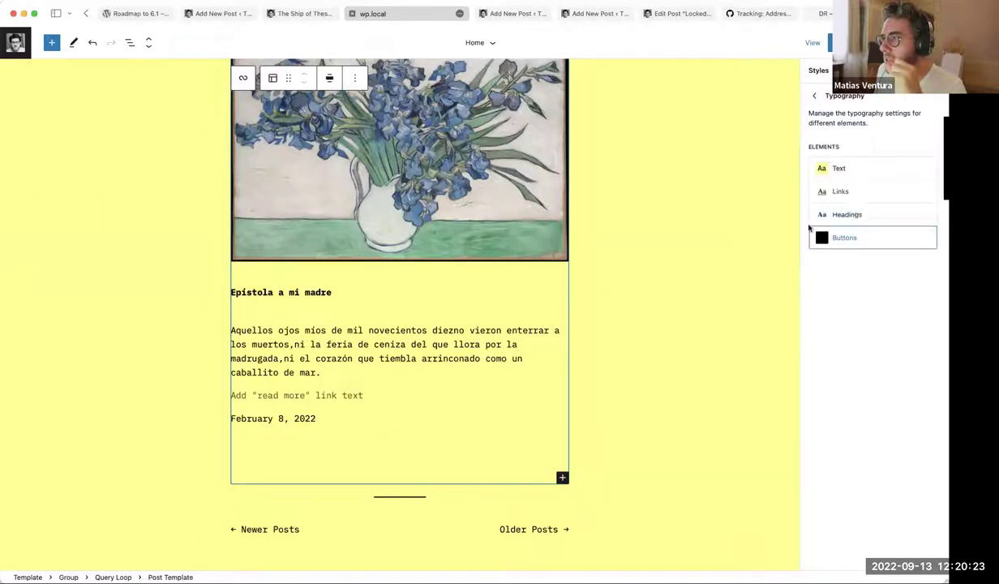
{"action": "left_click", "coordinate": [326, 136]}
Return to the post with the feature notes and highlight the Appearance Tools opt-in item under Dev Tools.
{"action": "left_click", "coordinate": [207, 15]}
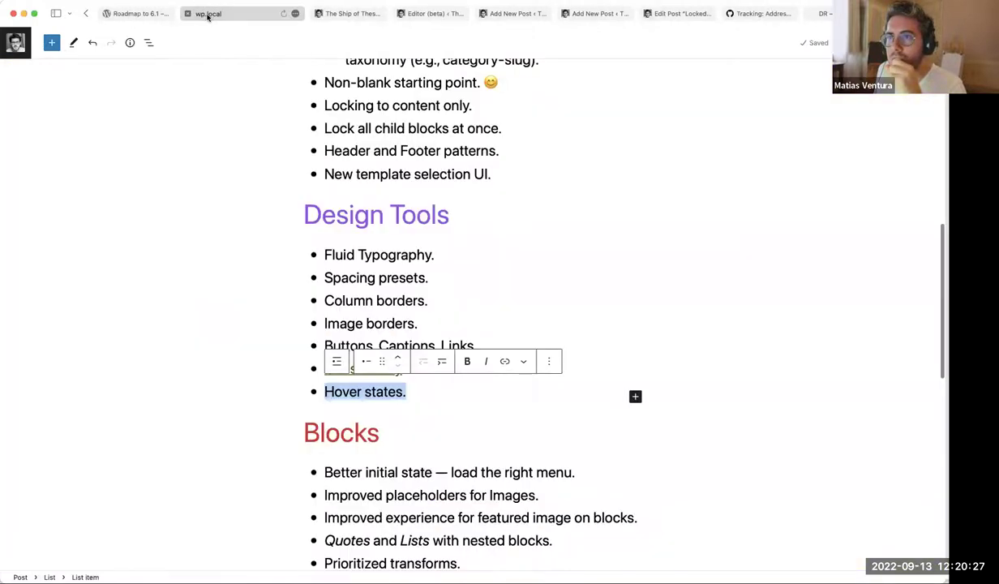
{"action": "left_click", "coordinate": [368, 279]}
{"action": "left_click", "coordinate": [403, 393]}
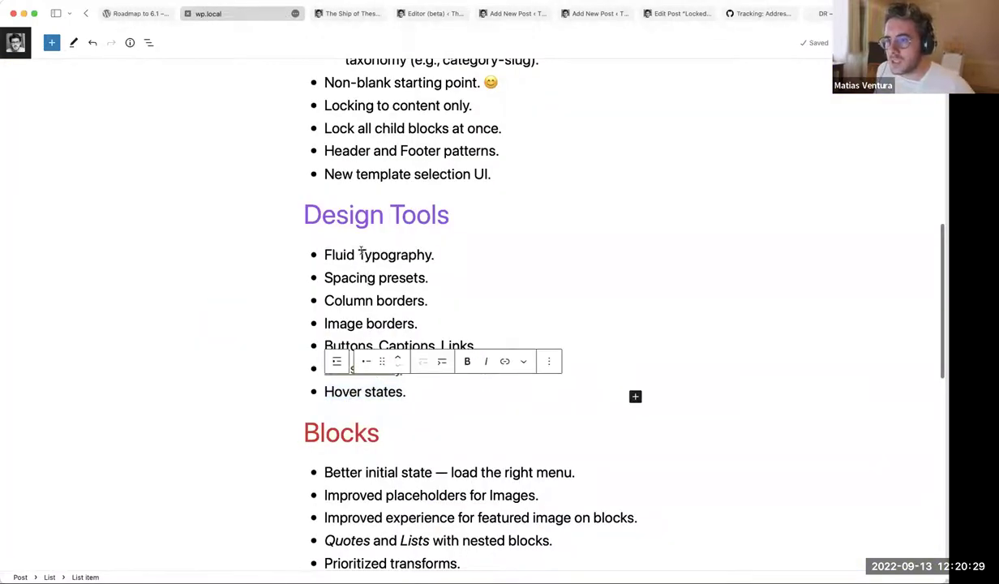
{"action": "scroll", "coordinate": [221, 341], "scroll_direction": "down", "scroll_amount": 12}
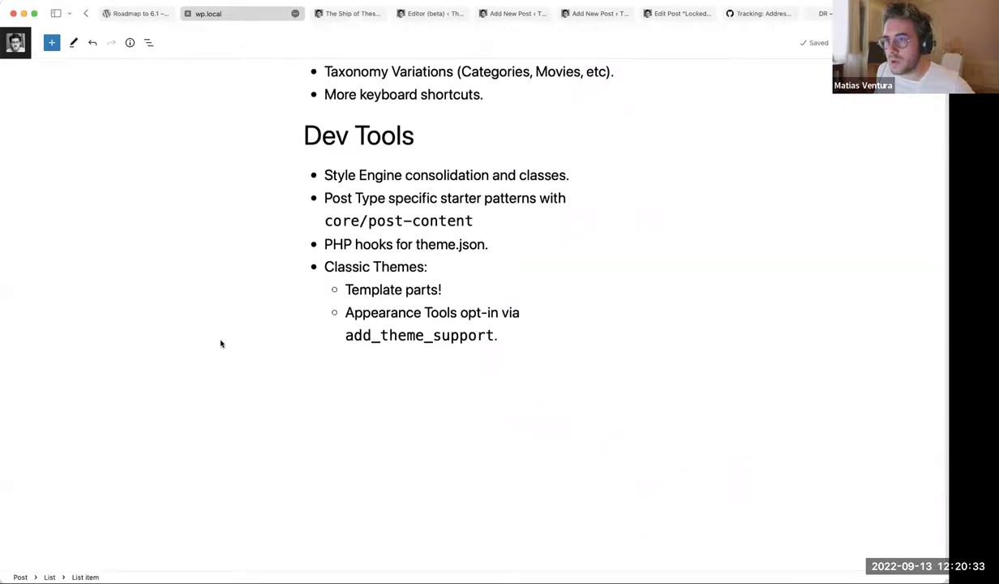
{"action": "scroll", "coordinate": [221, 344], "scroll_direction": "up", "scroll_amount": 1}
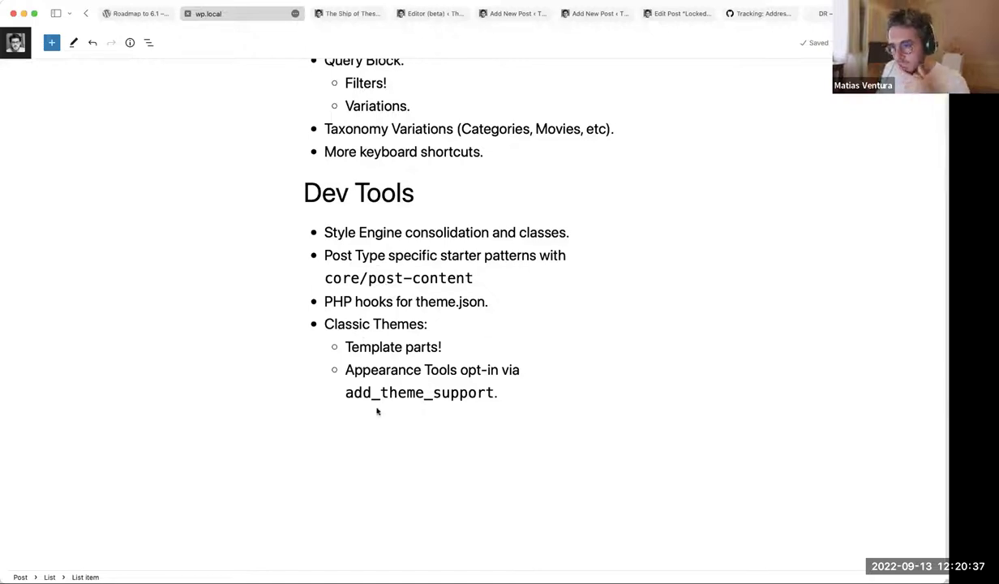
{"action": "triple_click", "coordinate": [410, 370]}
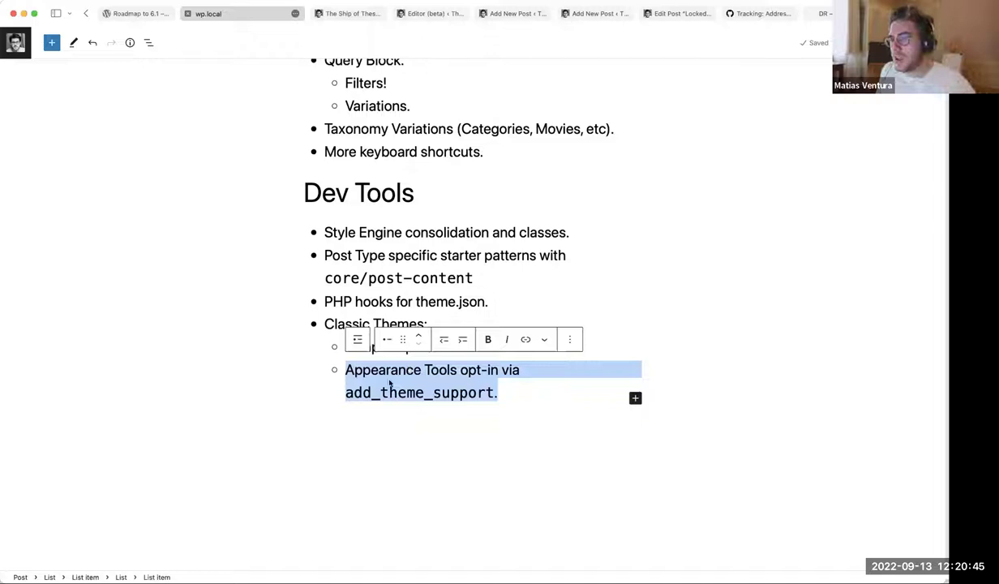
{"action": "scroll", "coordinate": [197, 360], "scroll_direction": "up", "scroll_amount": 2}
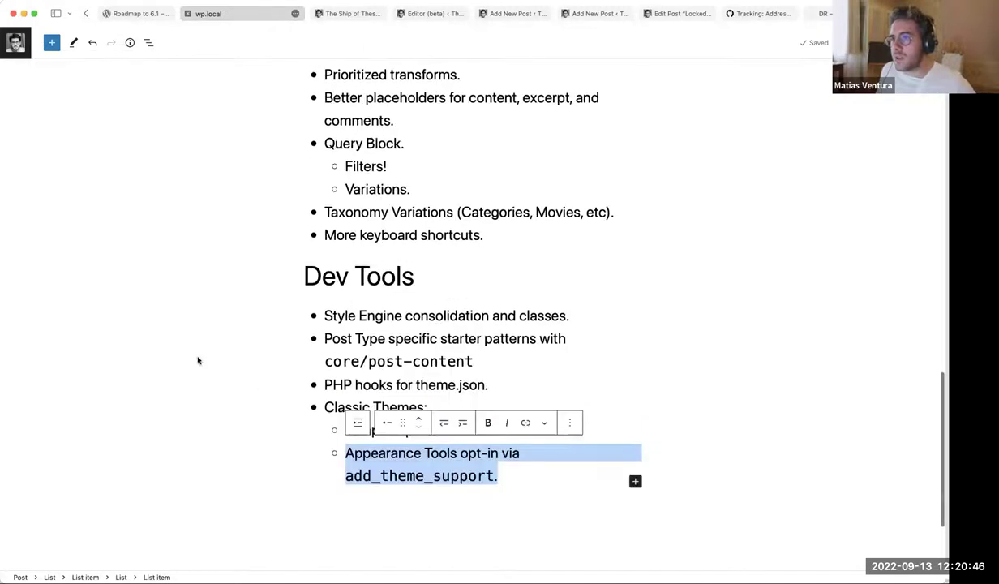
Glance at the published home page, then highlight the "Style Engine consolidation and classes" item in the notes.
{"action": "left_click", "coordinate": [328, 13]}
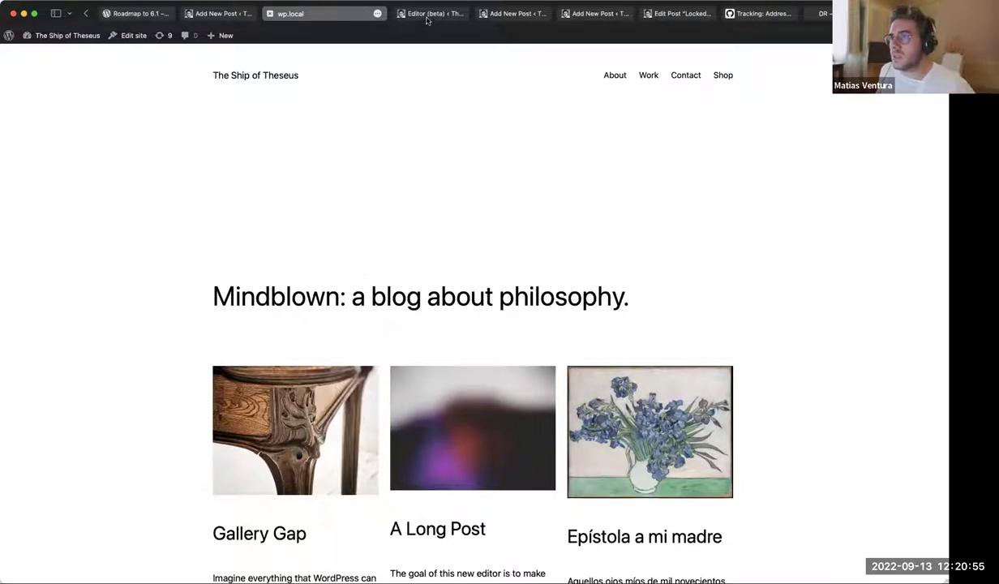
{"action": "mouse_move", "coordinate": [427, 13]}
{"action": "mouse_move", "coordinate": [196, 21]}
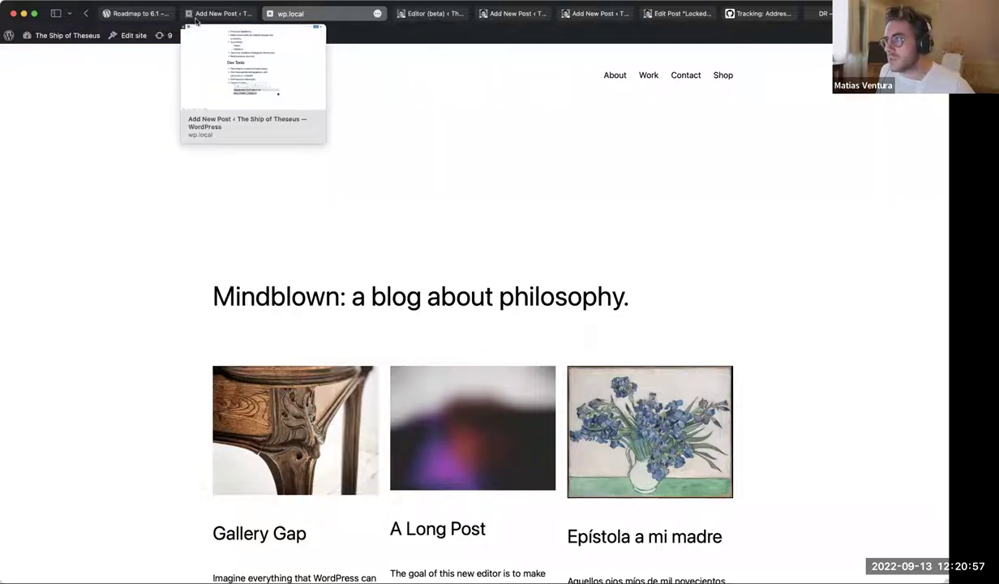
{"action": "left_click", "coordinate": [225, 16]}
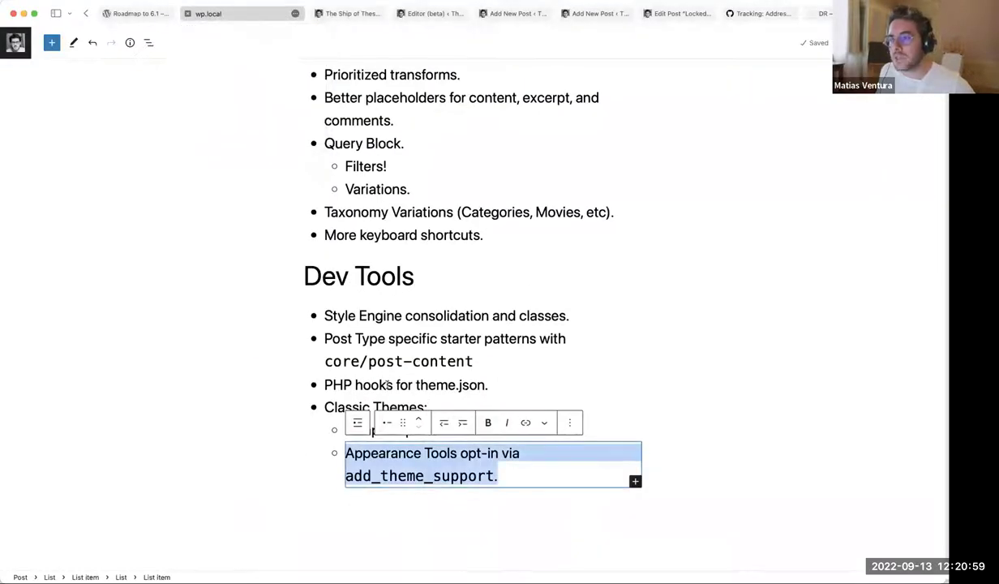
{"action": "left_click", "coordinate": [345, 441]}
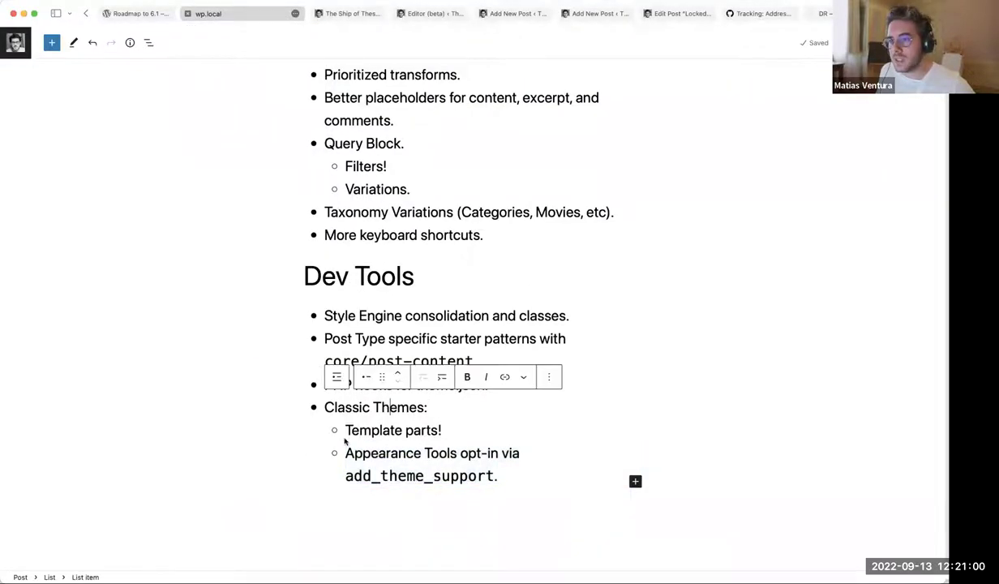
{"action": "triple_click", "coordinate": [441, 316]}
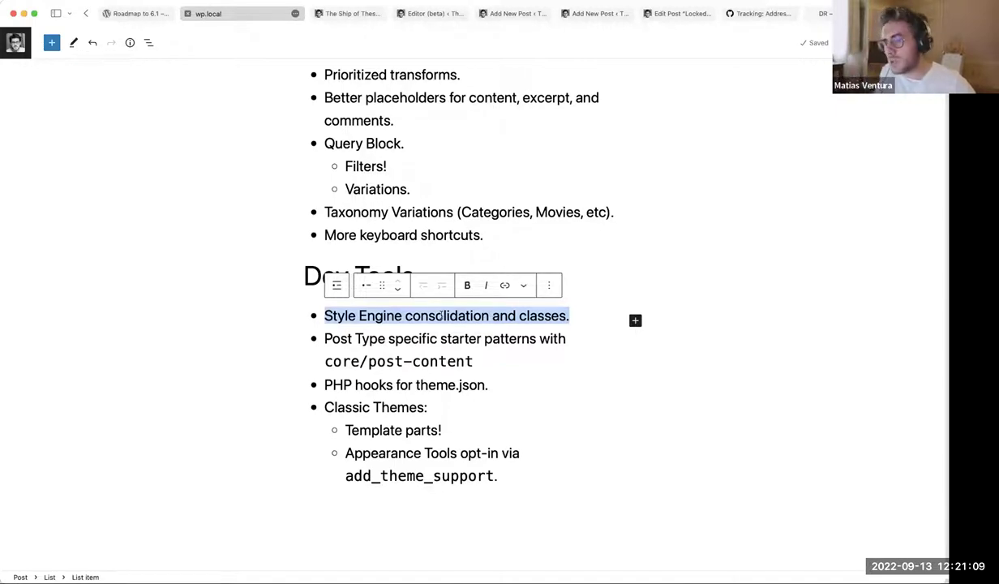
Compare the Home template in the site editor with the published home page, viewed down to its footer.
{"action": "left_click", "coordinate": [362, 13]}
{"action": "left_click", "coordinate": [427, 13]}
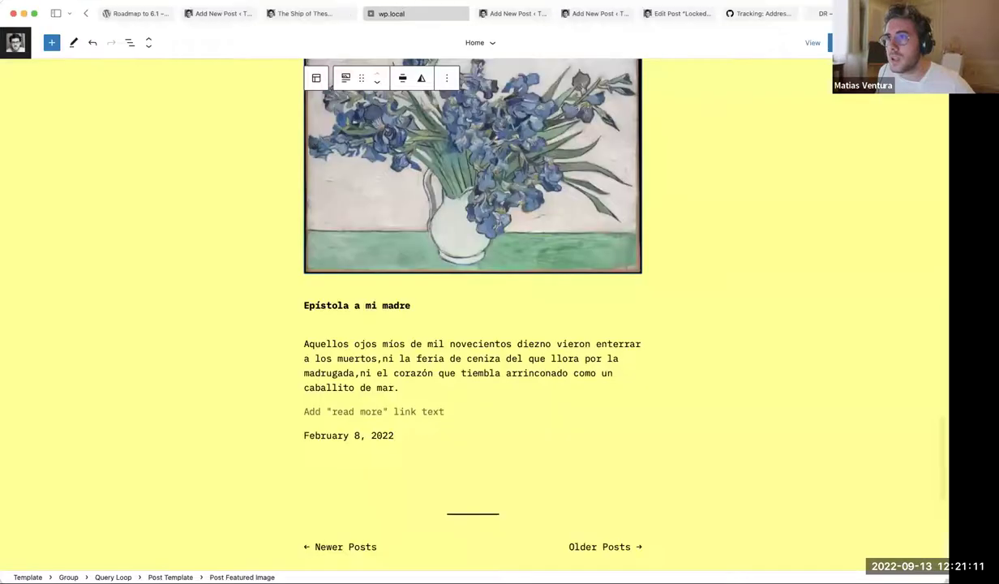
{"action": "left_click", "coordinate": [316, 13]}
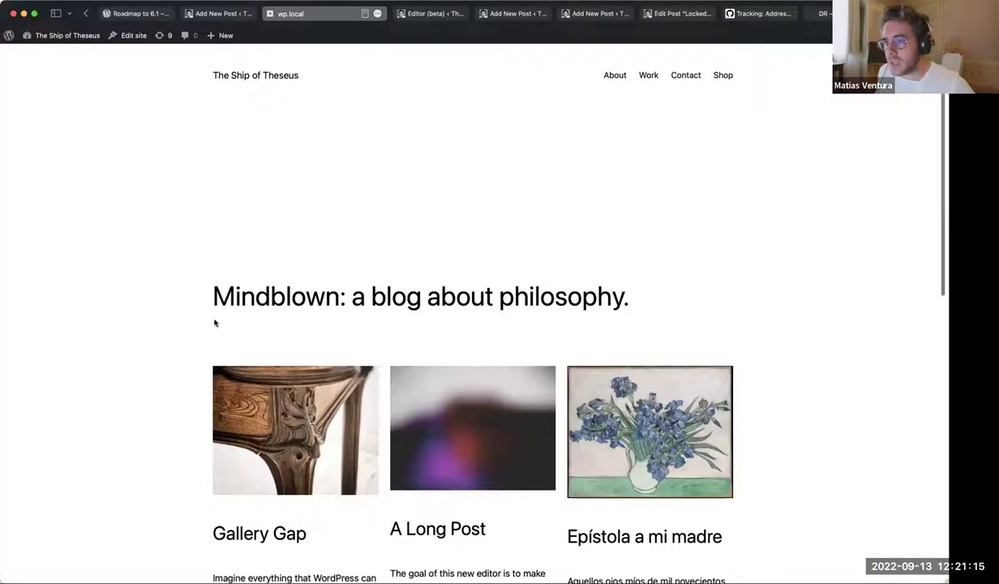
{"action": "scroll", "coordinate": [215, 323], "scroll_direction": "down", "scroll_amount": 3}
{"action": "scroll", "coordinate": [116, 316], "scroll_direction": "down", "scroll_amount": 5}
{"action": "scroll", "coordinate": [116, 316], "scroll_direction": "up", "scroll_amount": 10}
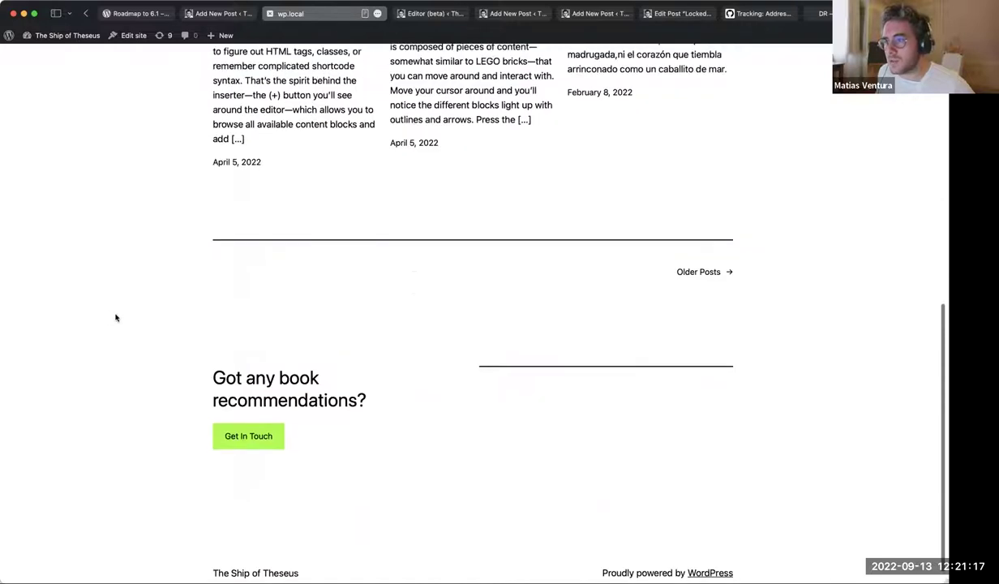
{"action": "left_click", "coordinate": [435, 14]}
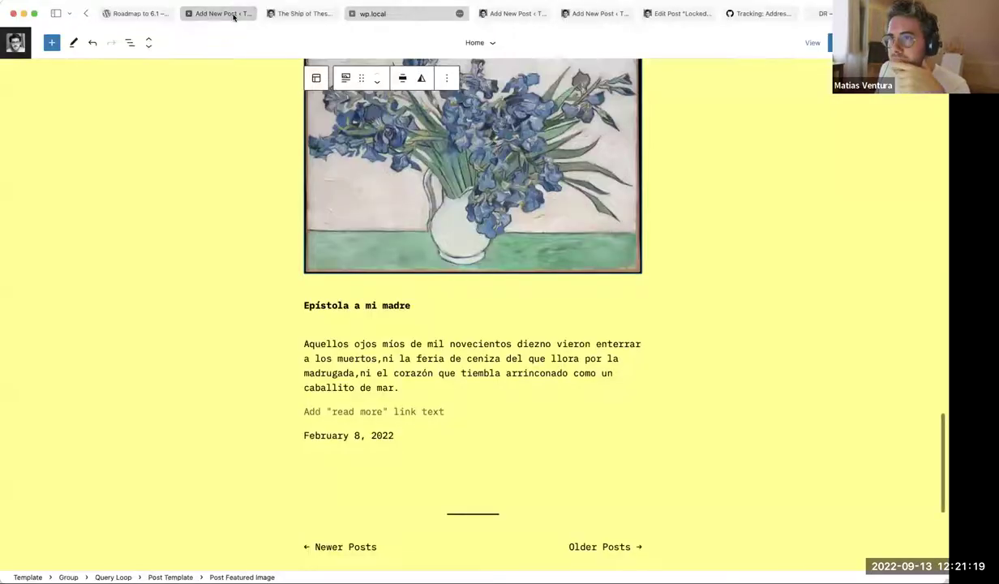
Review the feature notes from the Design Tools section to the start of the Blocks list.
{"action": "left_click", "coordinate": [136, 13]}
{"action": "left_click", "coordinate": [212, 13]}
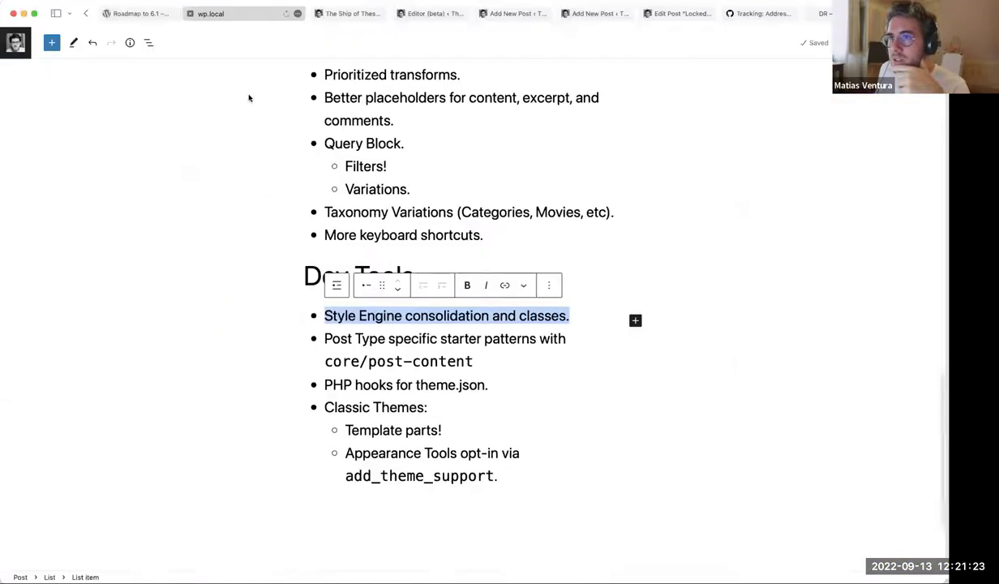
{"action": "scroll", "coordinate": [222, 360], "scroll_direction": "up", "scroll_amount": 5}
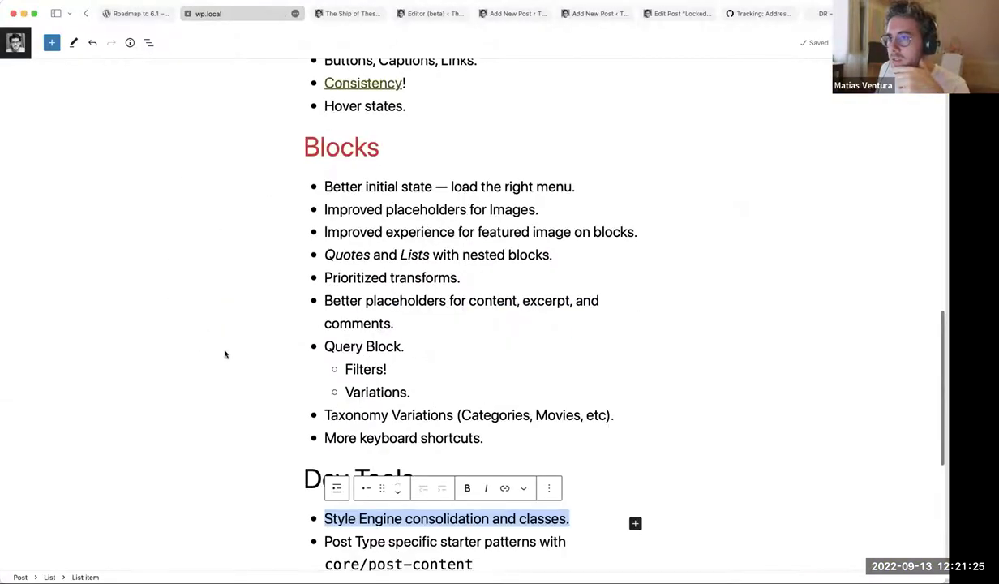
{"action": "scroll", "coordinate": [225, 353], "scroll_direction": "up", "scroll_amount": 10}
{"action": "scroll", "coordinate": [224, 352], "scroll_direction": "up", "scroll_amount": 7}
{"action": "scroll", "coordinate": [225, 359], "scroll_direction": "down", "scroll_amount": 10}
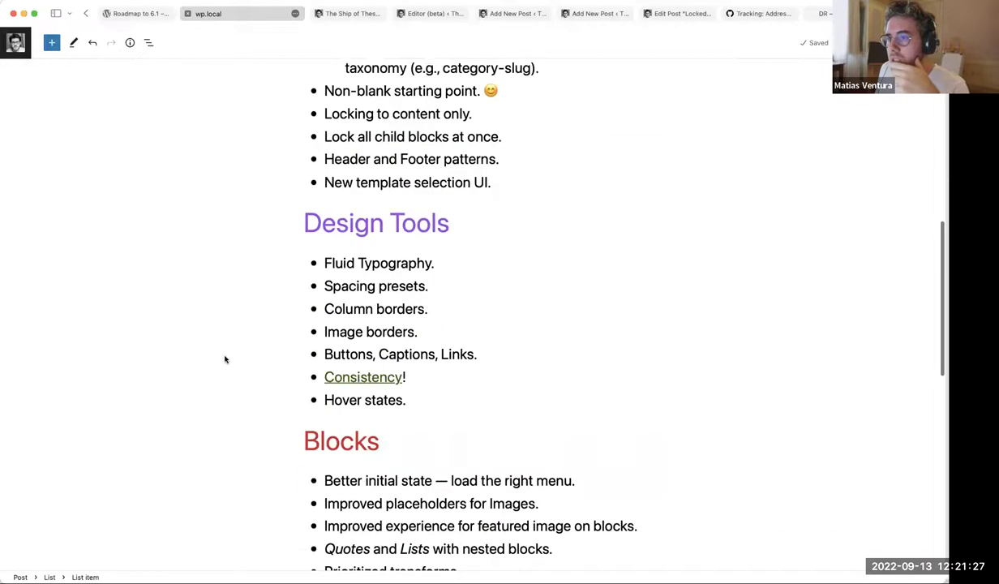
{"action": "scroll", "coordinate": [278, 330], "scroll_direction": "down", "scroll_amount": 2}
{"action": "left_click", "coordinate": [415, 324]}
{"action": "scroll", "coordinate": [179, 327], "scroll_direction": "down", "scroll_amount": 5}
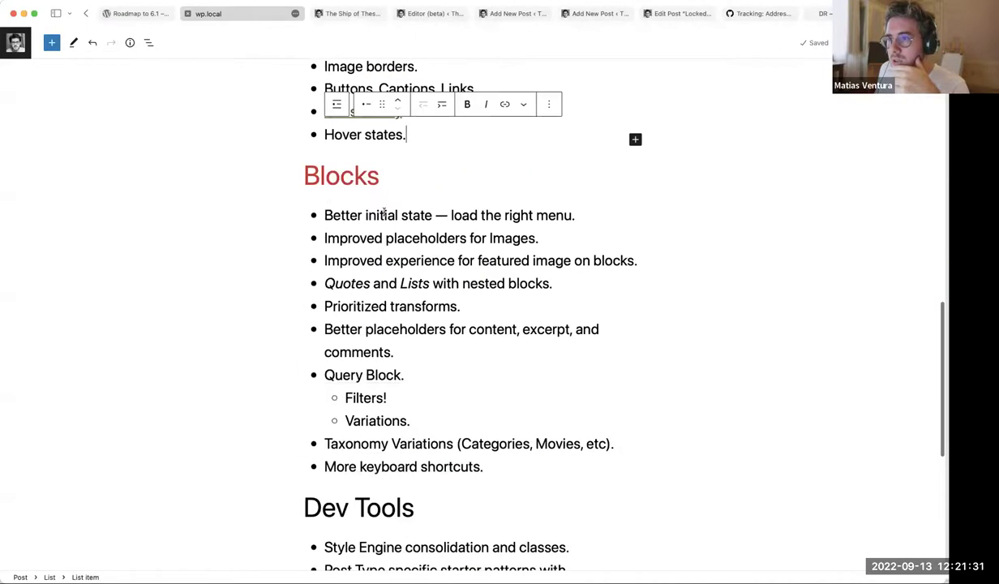
{"action": "left_click", "coordinate": [384, 213]}
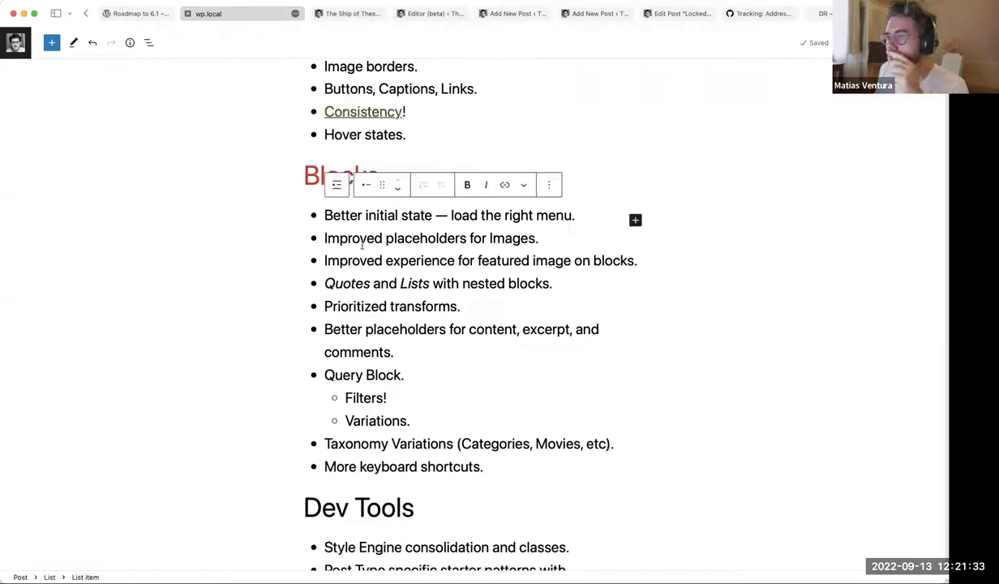
Go back to the Home template in the site editor and look over its header image and blog heading.
{"action": "left_click", "coordinate": [353, 14]}
{"action": "left_click", "coordinate": [449, 16]}
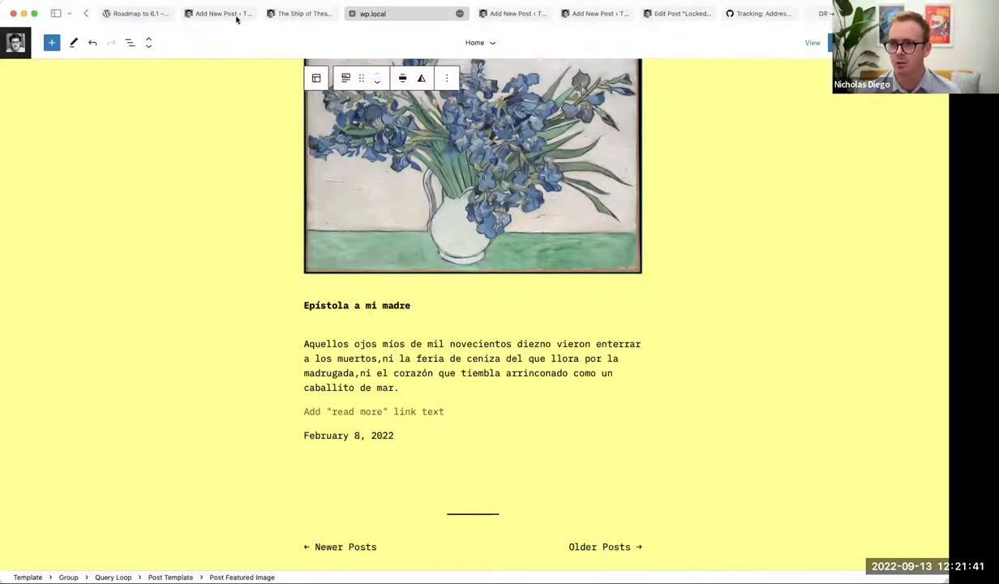
{"action": "left_click", "coordinate": [310, 14]}
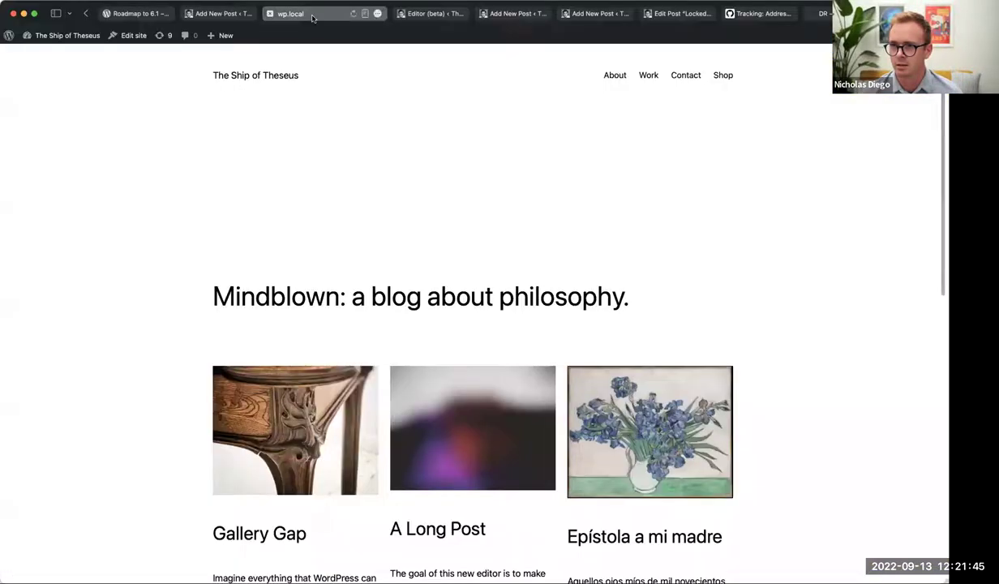
{"action": "left_click", "coordinate": [219, 16]}
{"action": "left_click", "coordinate": [432, 14]}
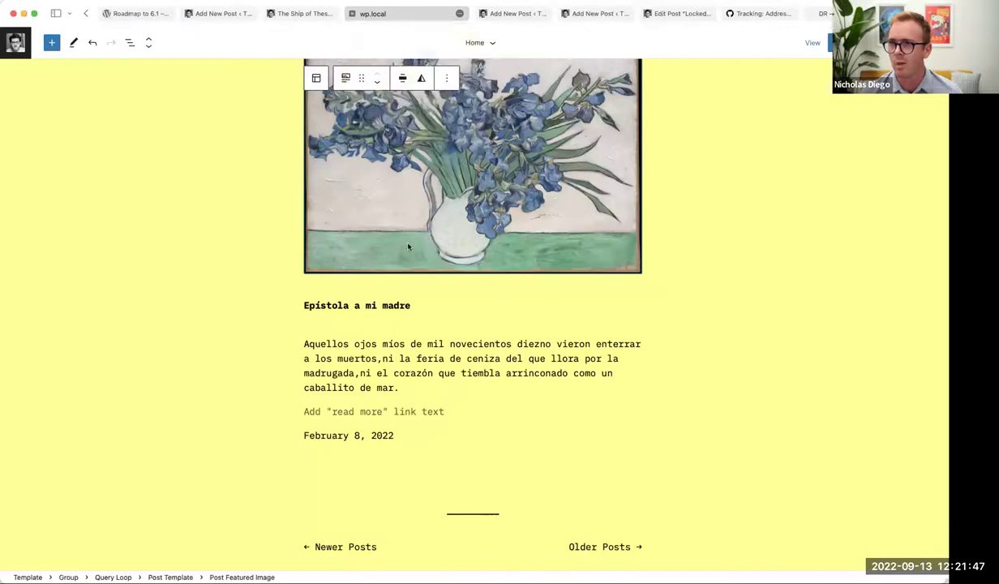
{"action": "scroll", "coordinate": [408, 246], "scroll_direction": "up", "scroll_amount": 15}
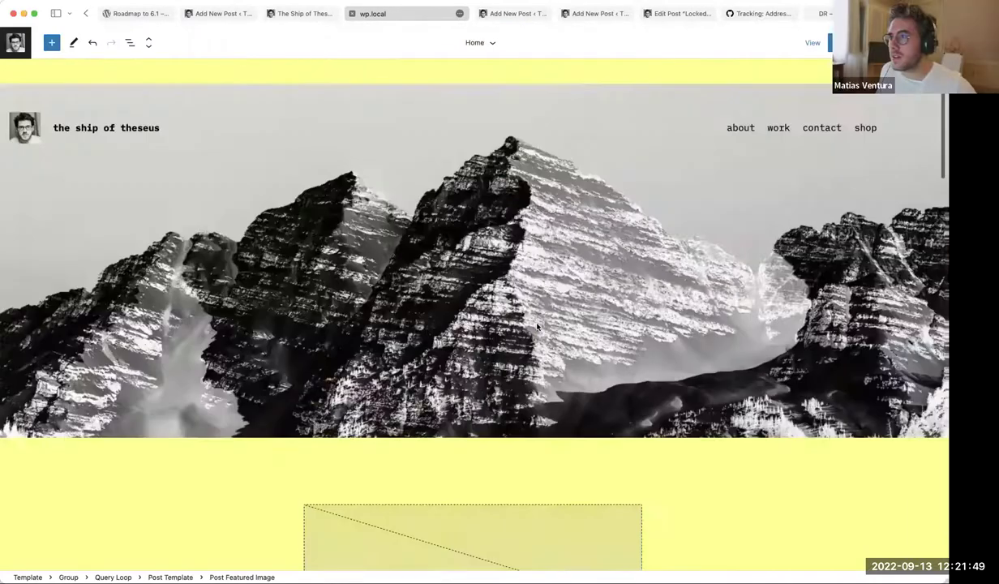
{"action": "scroll", "coordinate": [537, 326], "scroll_direction": "down", "scroll_amount": 8}
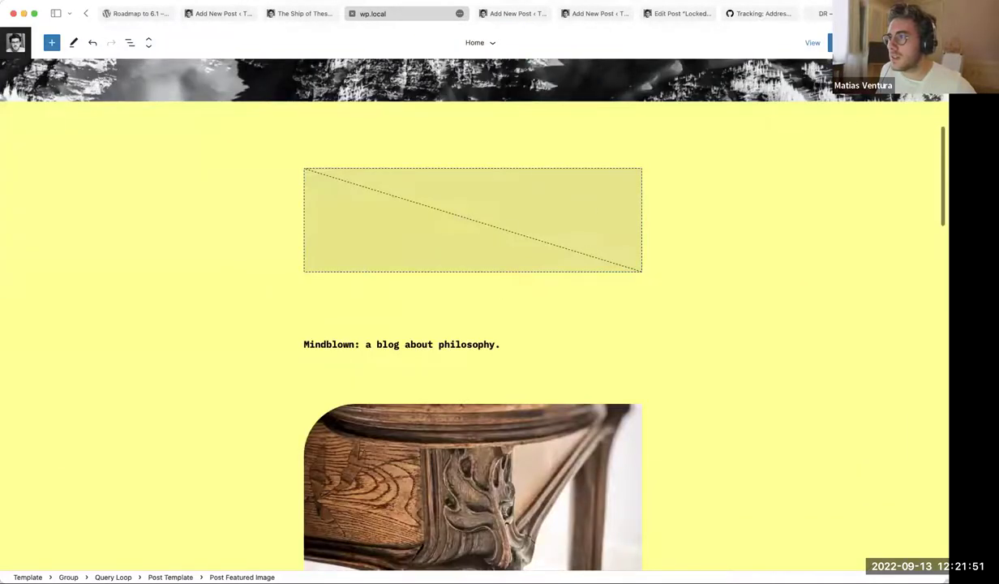
Open the hover color settings for links in the site's global Styles.
{"action": "left_click", "coordinate": [884, 42]}
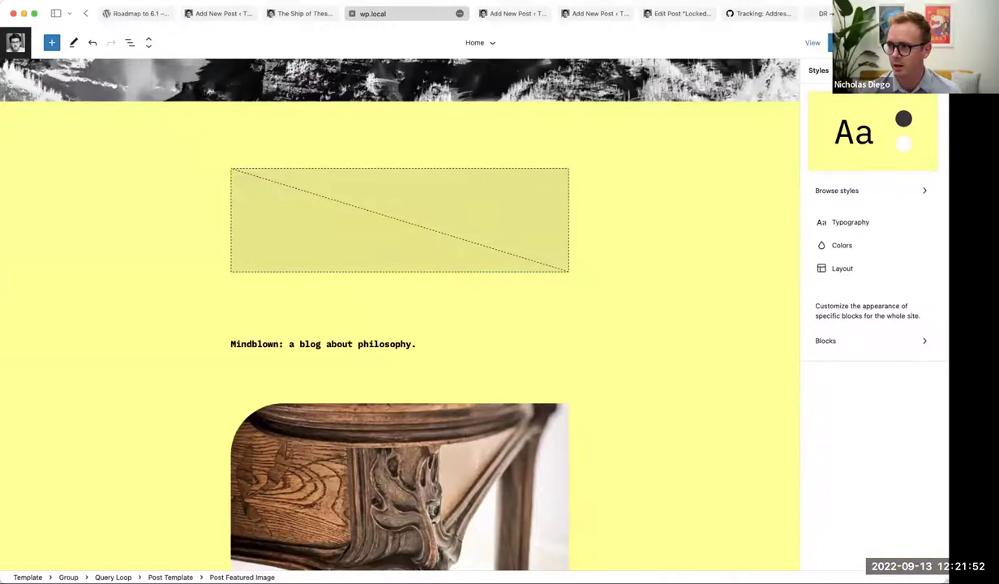
{"action": "left_click", "coordinate": [836, 247]}
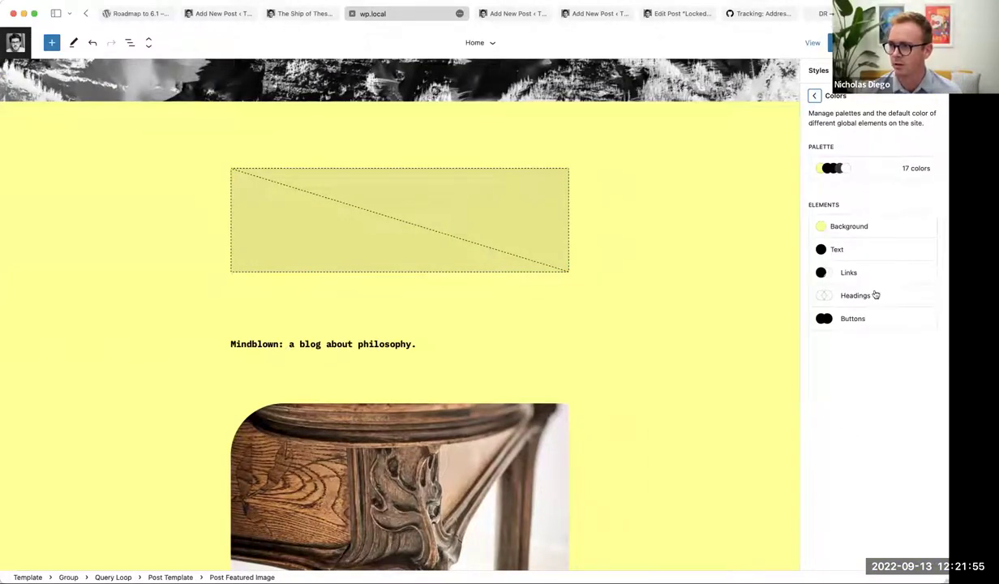
{"action": "left_click", "coordinate": [858, 273]}
{"action": "left_click", "coordinate": [845, 150]}
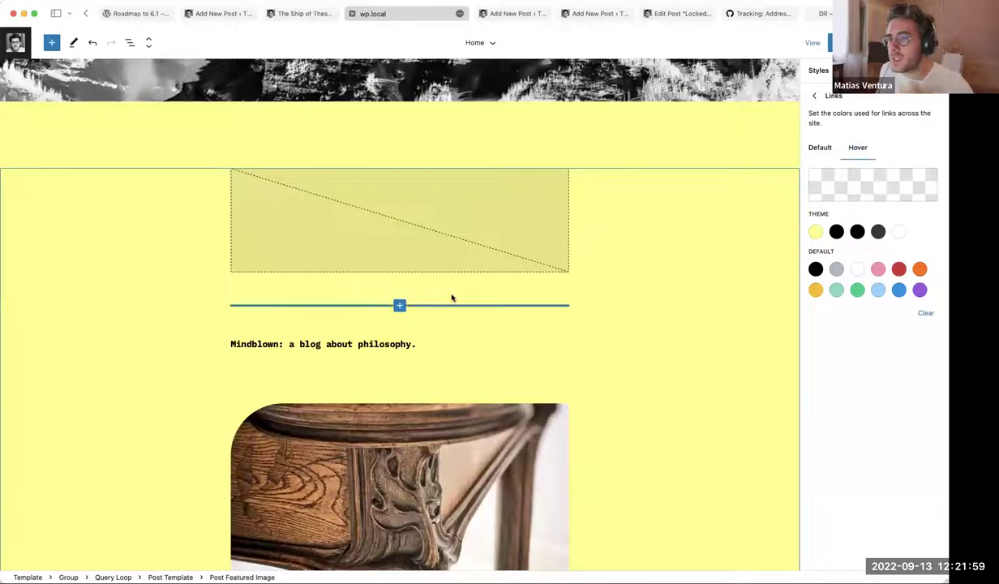
Look over the Home template from the header image to the Get In Touch button, then select the "Mindblown: a blog about philosophy." heading.
{"action": "scroll", "coordinate": [685, 392], "scroll_direction": "down", "scroll_amount": 20}
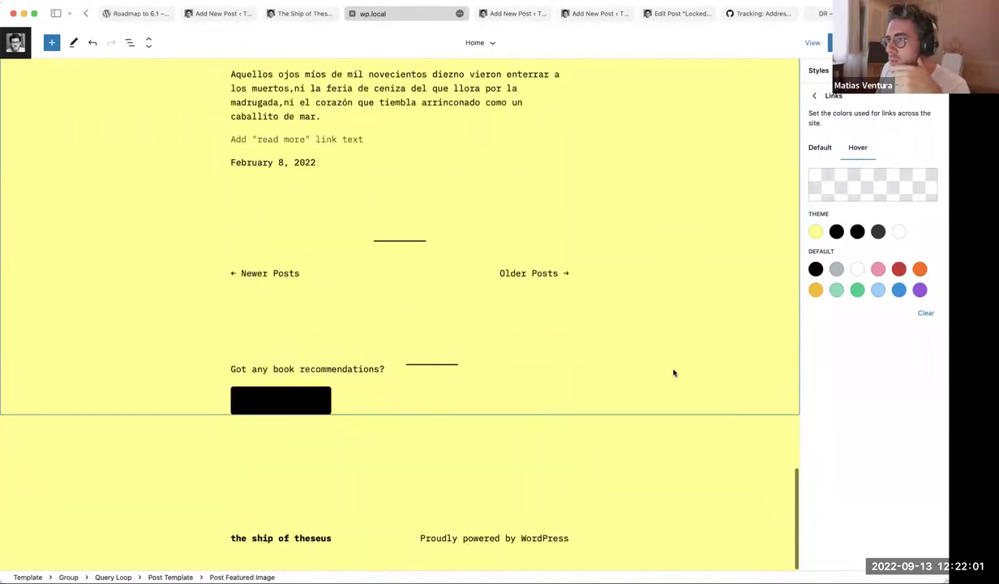
{"action": "left_click", "coordinate": [293, 400]}
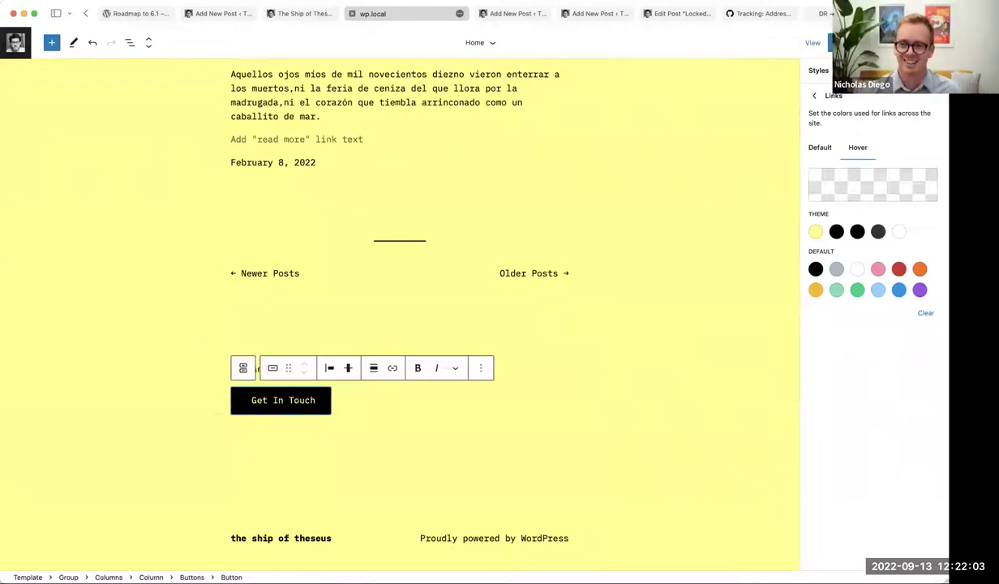
{"action": "scroll", "coordinate": [555, 350], "scroll_direction": "up", "scroll_amount": 10}
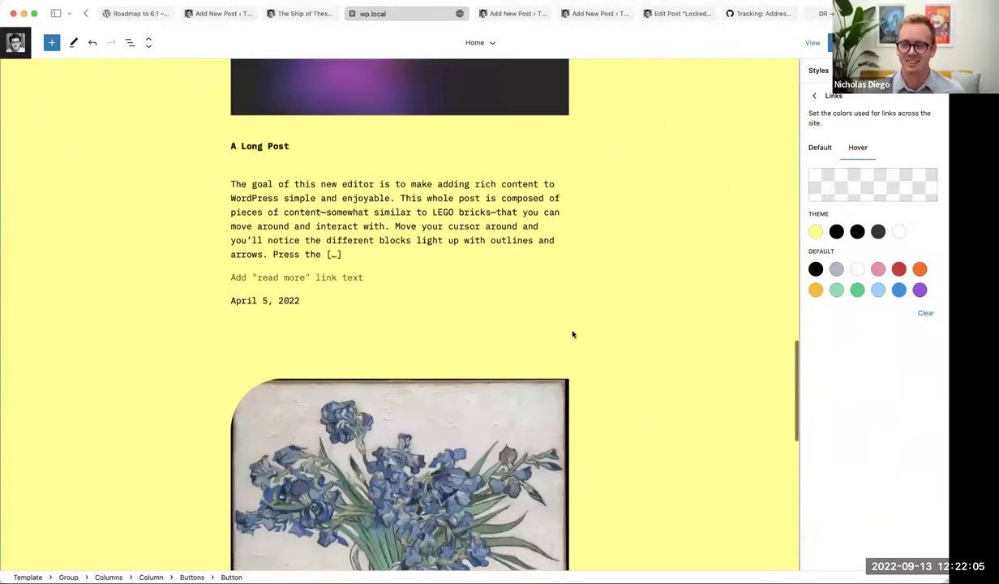
{"action": "scroll", "coordinate": [575, 327], "scroll_direction": "up", "scroll_amount": 10}
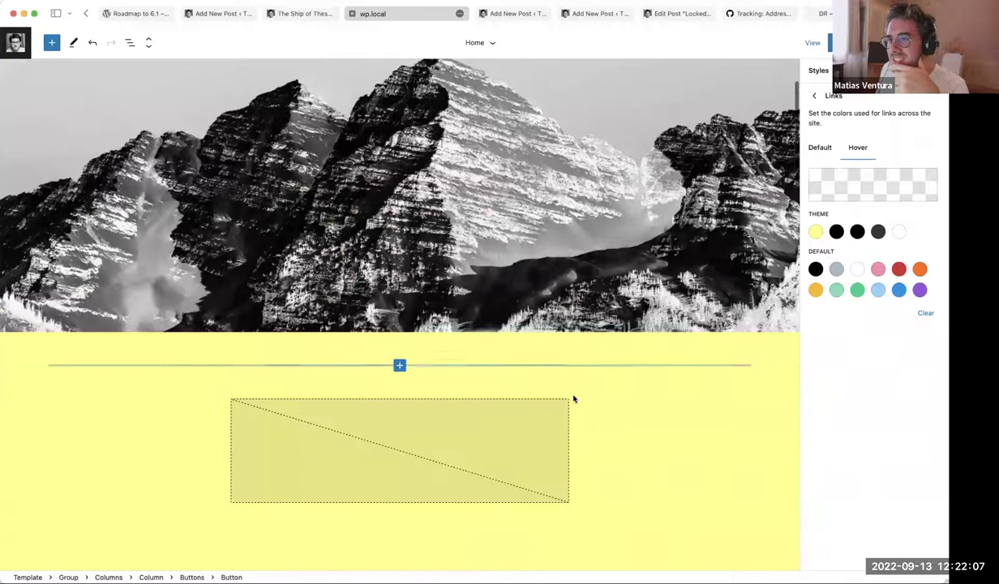
{"action": "scroll", "coordinate": [629, 438], "scroll_direction": "down", "scroll_amount": 4}
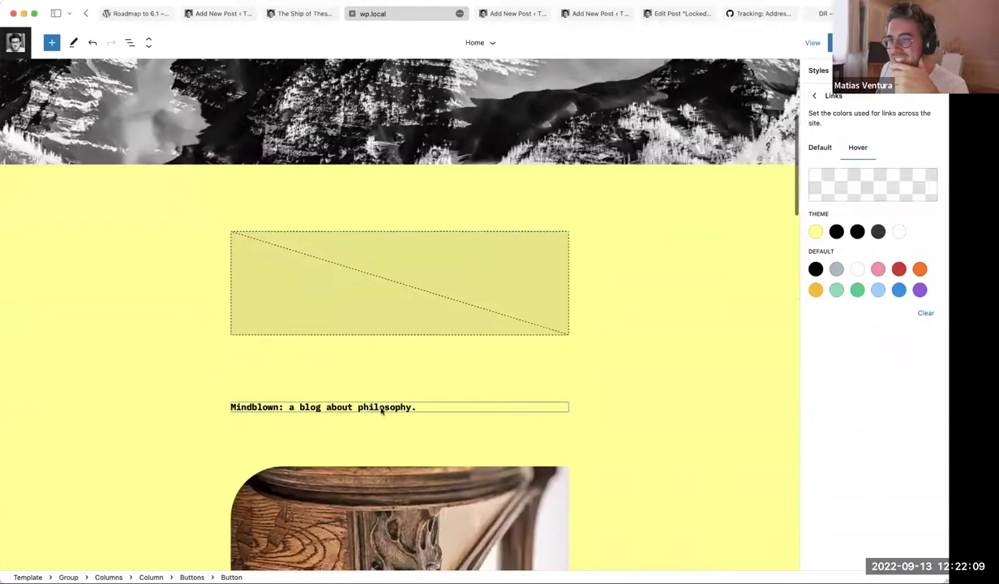
{"action": "left_click", "coordinate": [438, 408]}
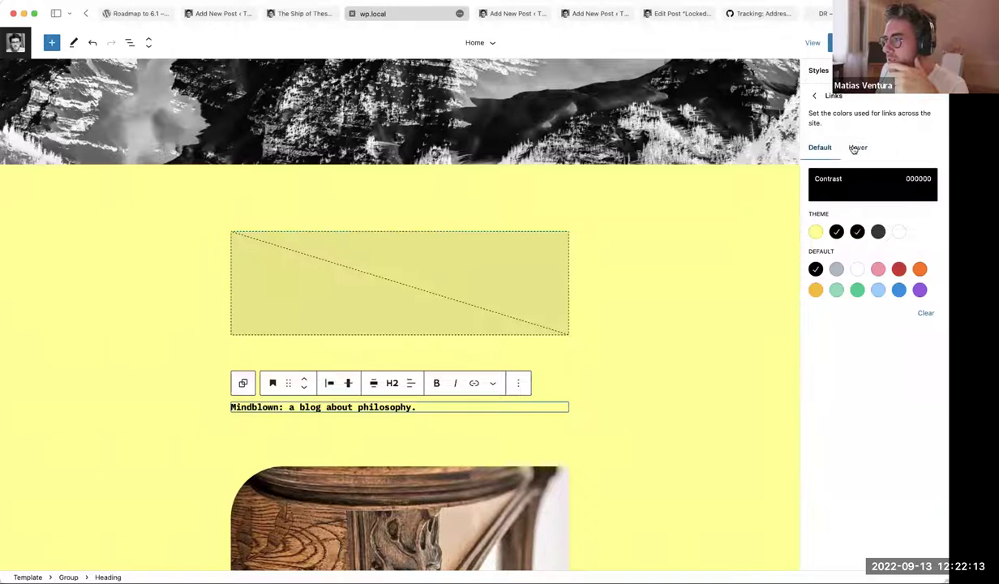
Set the site-wide link hover color to the theme's yellow Base color (FDFF85) and return to the Colors overview.
{"action": "left_click", "coordinate": [814, 95]}
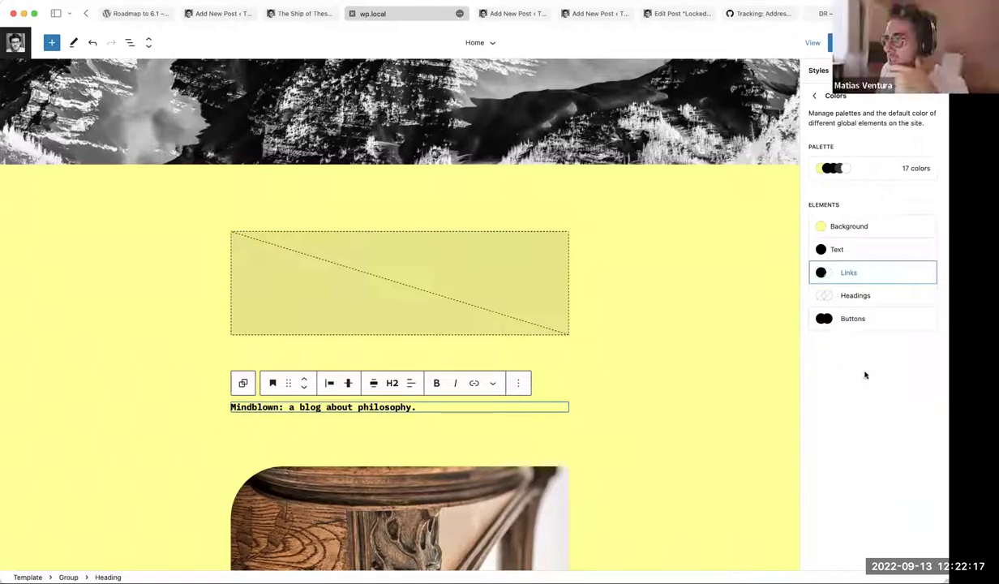
{"action": "left_click", "coordinate": [825, 281]}
{"action": "left_click", "coordinate": [858, 148]}
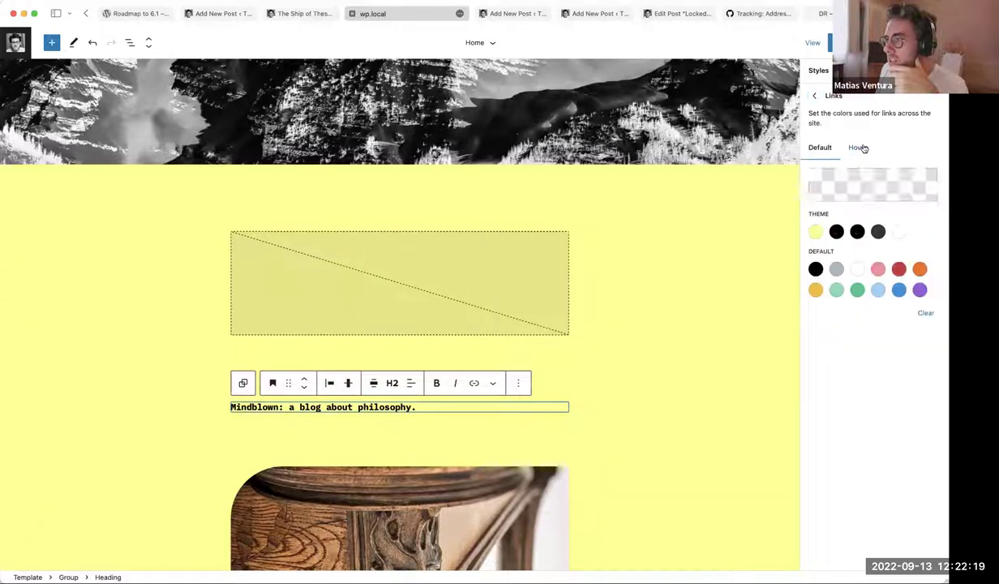
{"action": "left_click", "coordinate": [815, 232]}
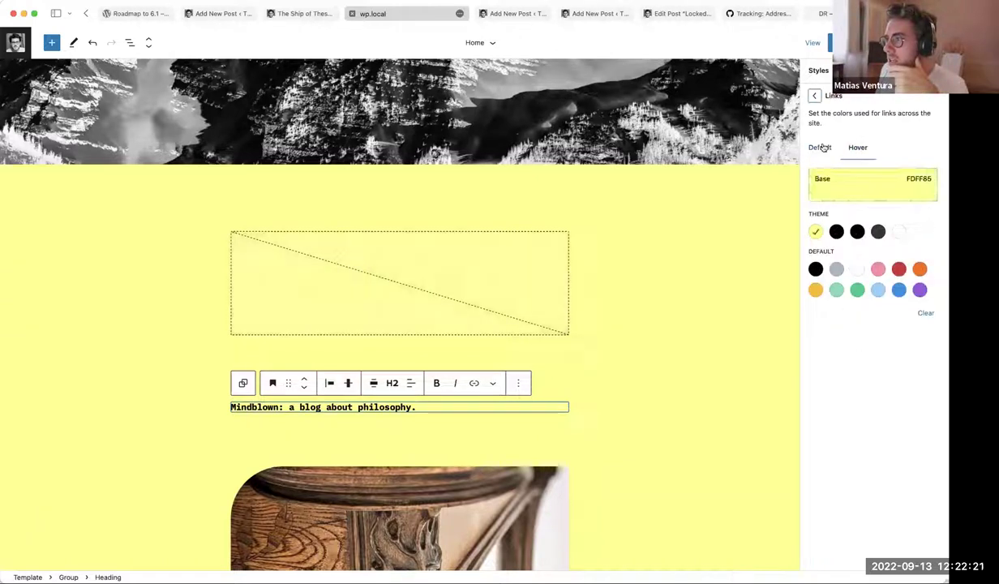
{"action": "left_click", "coordinate": [817, 147]}
{"action": "left_click", "coordinate": [814, 96]}
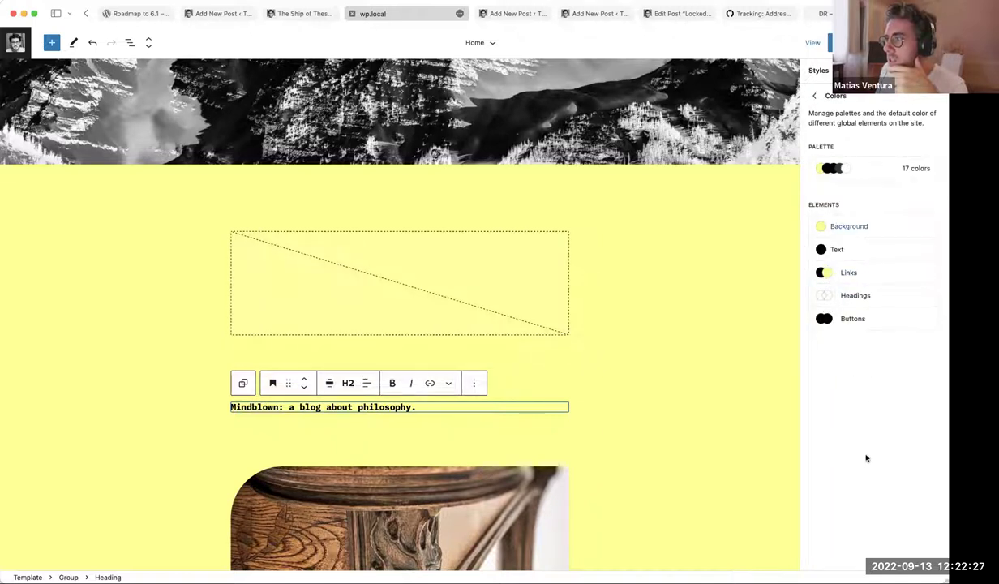
Select the Get In Touch button near the footer and examine the global text and background colors for buttons.
{"action": "scroll", "coordinate": [544, 397], "scroll_direction": "down", "scroll_amount": 5}
{"action": "scroll", "coordinate": [548, 394], "scroll_direction": "down", "scroll_amount": 15}
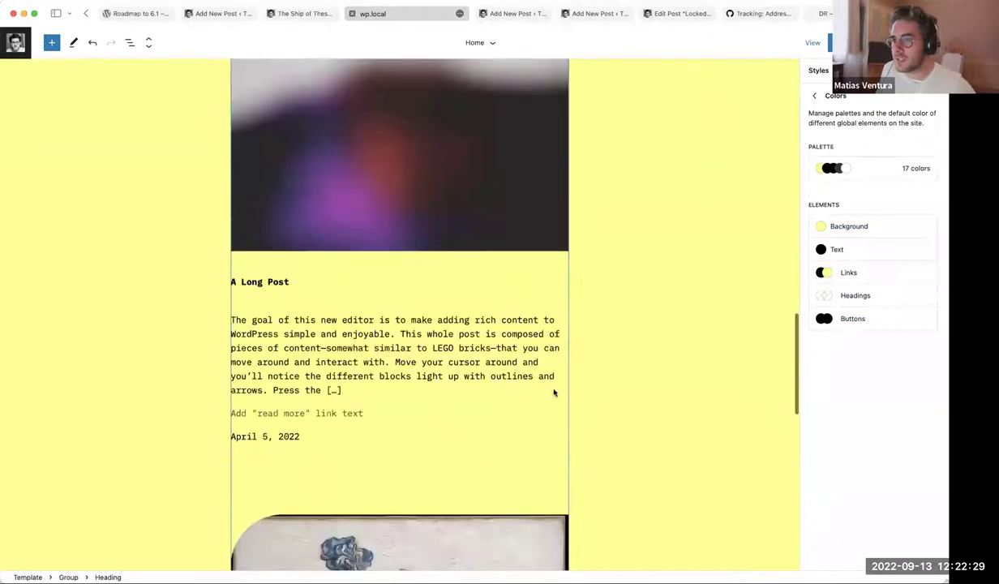
{"action": "left_click", "coordinate": [292, 400]}
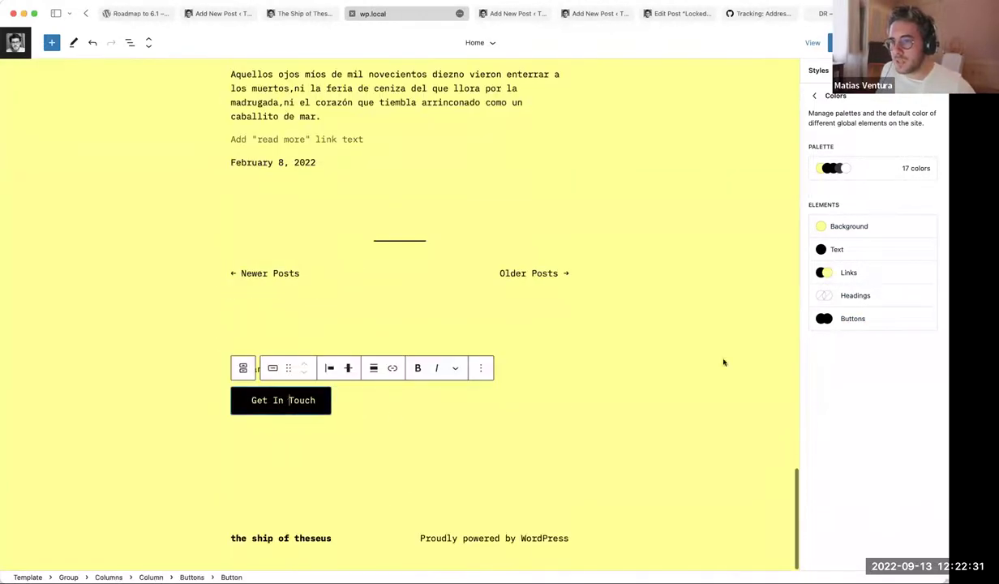
{"action": "left_click", "coordinate": [862, 319]}
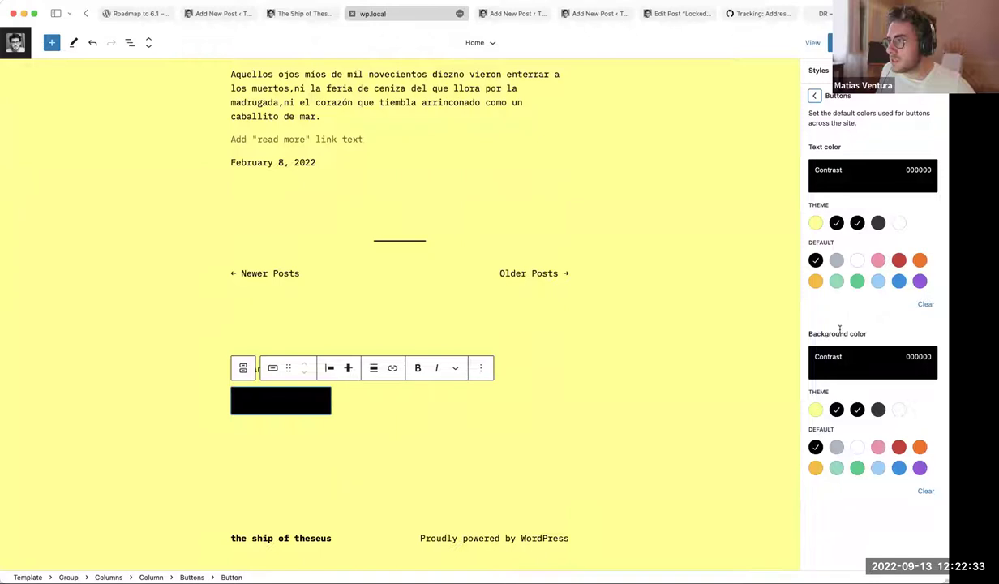
{"action": "left_click", "coordinate": [816, 96]}
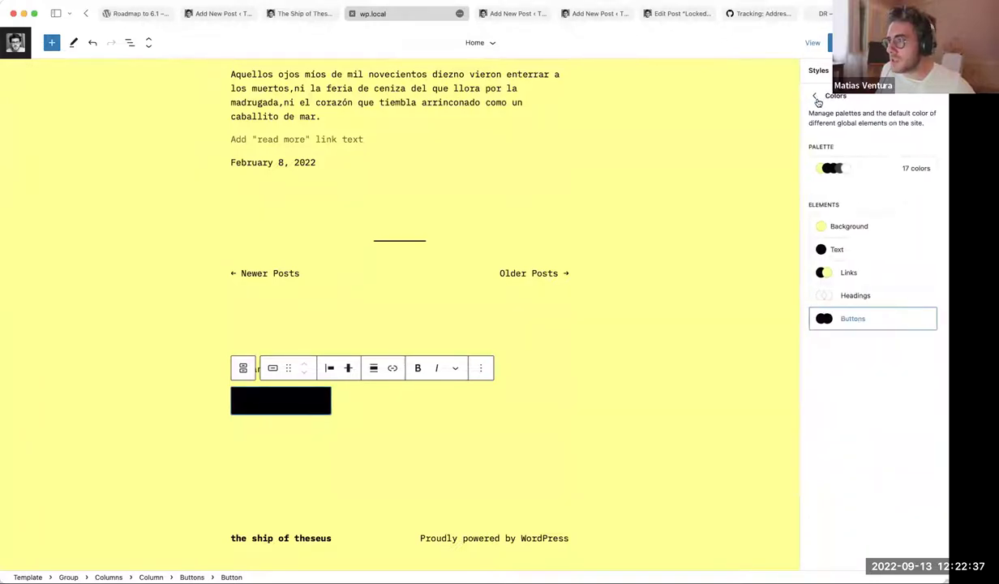
{"action": "left_click", "coordinate": [845, 320]}
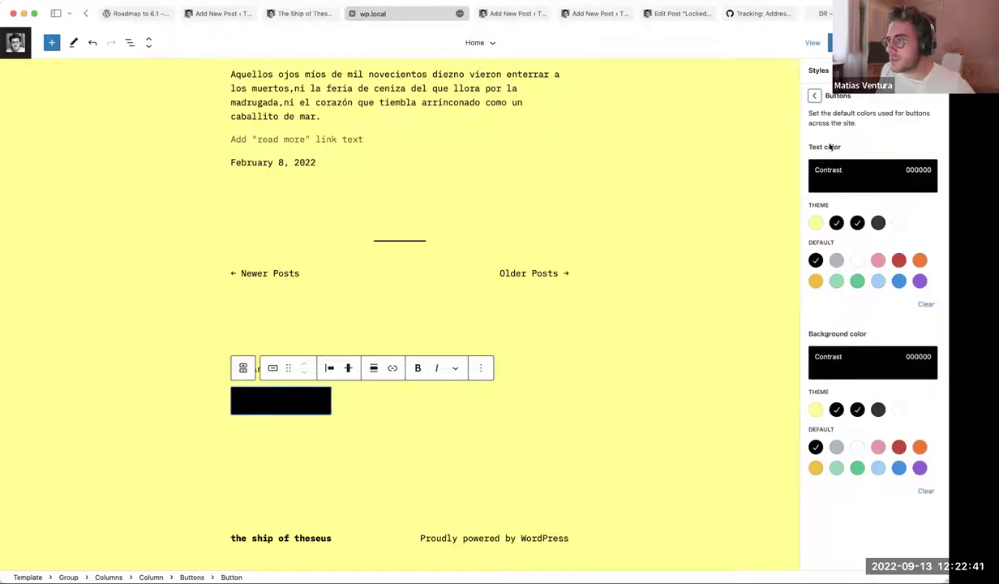
{"action": "left_click", "coordinate": [814, 95]}
Compare the default and hover color settings for links and look over the posts in the Home template.
{"action": "left_click", "coordinate": [868, 278]}
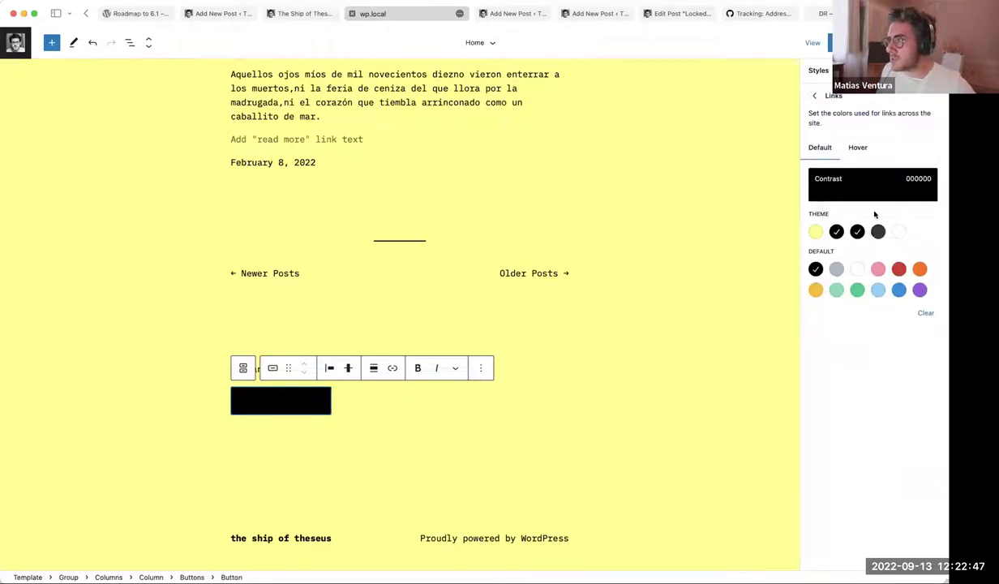
{"action": "left_click", "coordinate": [858, 147]}
{"action": "left_click", "coordinate": [820, 147]}
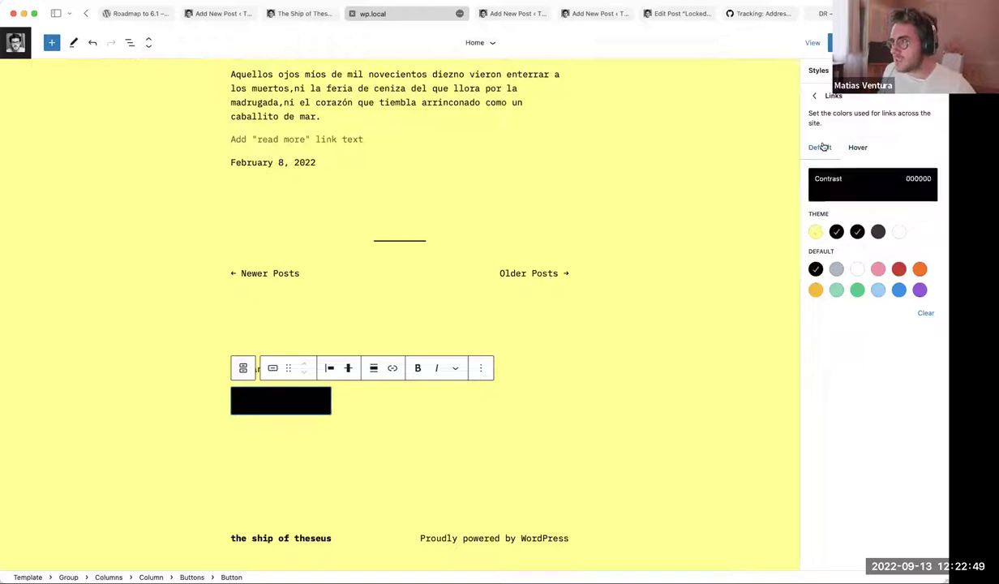
{"action": "scroll", "coordinate": [434, 389], "scroll_direction": "up", "scroll_amount": 10}
{"action": "scroll", "coordinate": [435, 394], "scroll_direction": "up", "scroll_amount": 15}
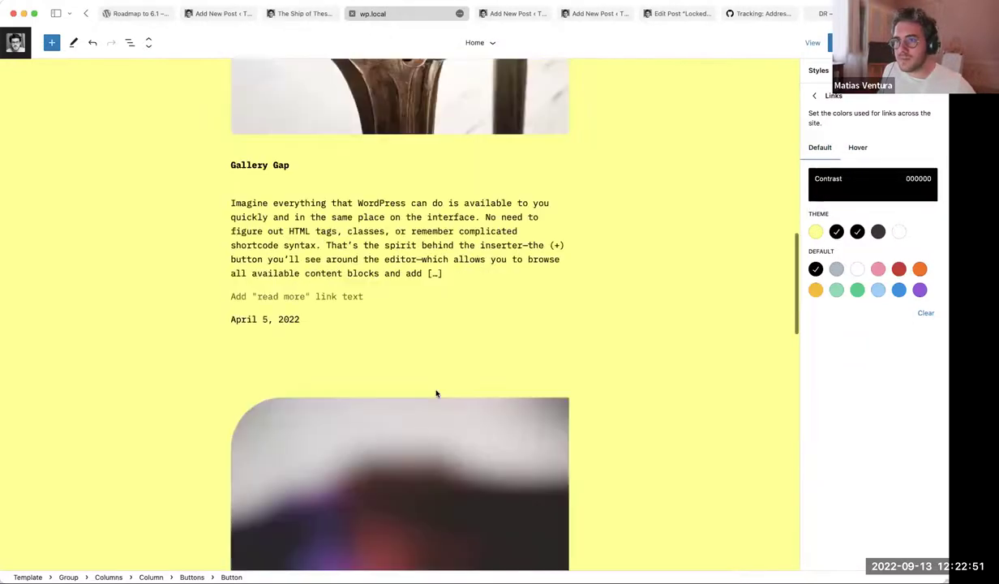
{"action": "scroll", "coordinate": [496, 379], "scroll_direction": "down", "scroll_amount": 15}
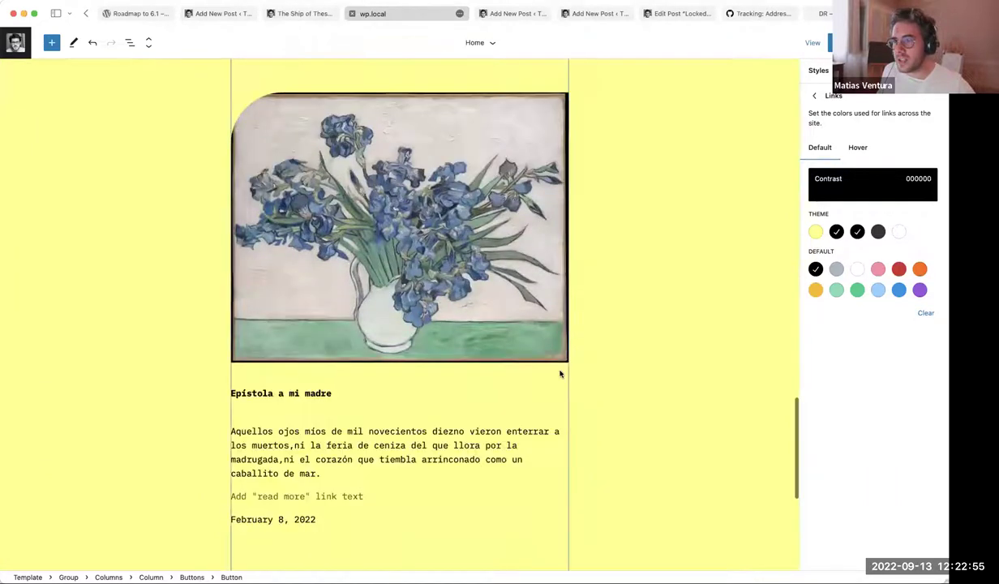
Switch to the feature notes post and highlight the "Quotes and Lists with nested blocks." item under Blocks.
{"action": "left_click", "coordinate": [219, 14]}
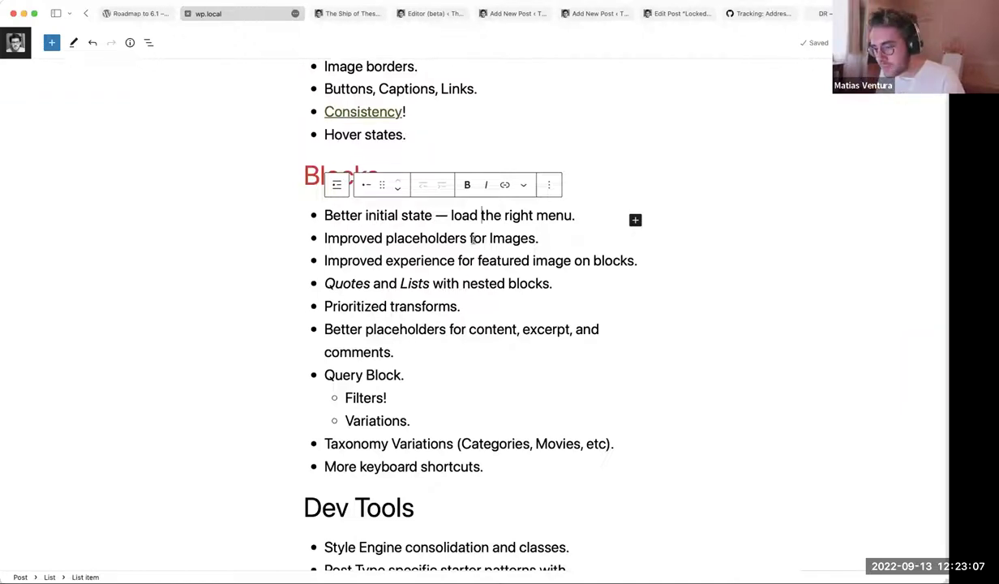
{"action": "left_click", "coordinate": [297, 167]}
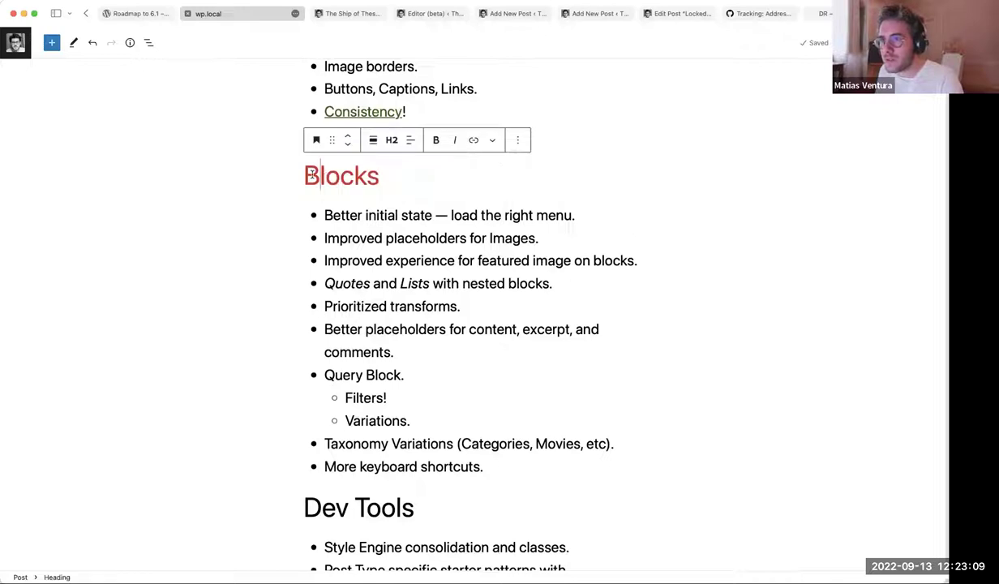
{"action": "triple_click", "coordinate": [445, 287]}
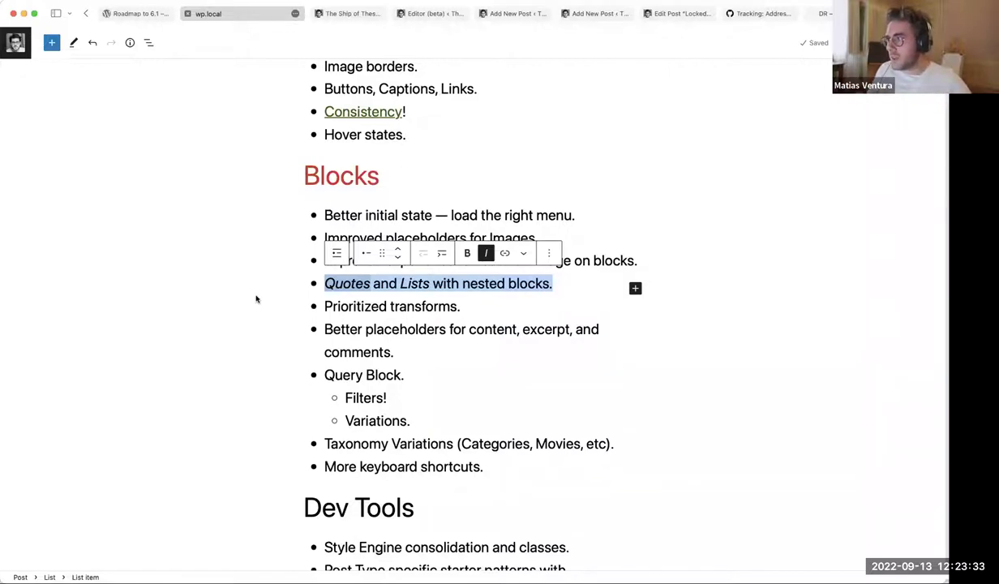
{"action": "left_click", "coordinate": [401, 283]}
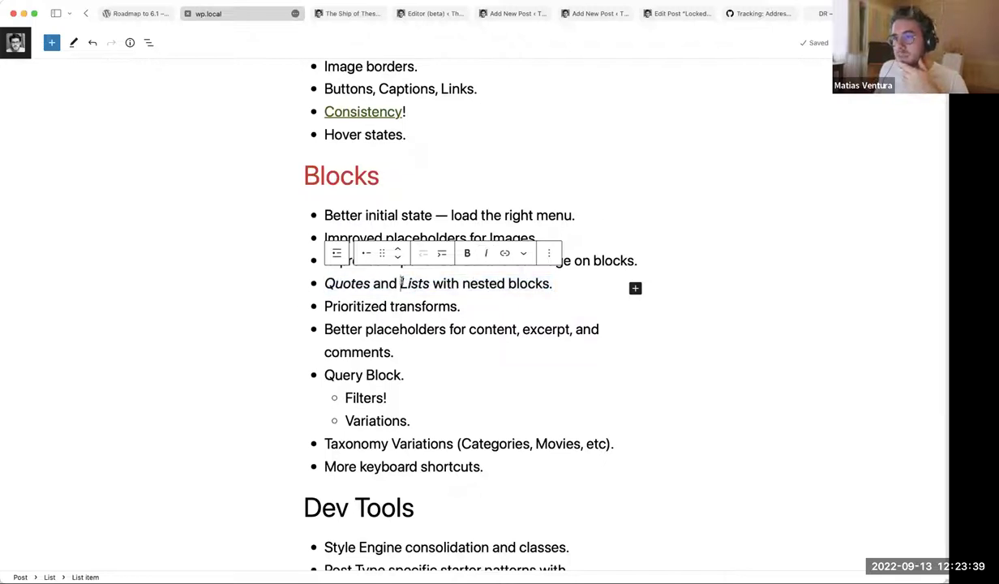
Reorder the "Quotes and Lists with nested blocks." item so it sits directly above "Improved experience for featured image on blocks.".
{"action": "left_click", "coordinate": [396, 248]}
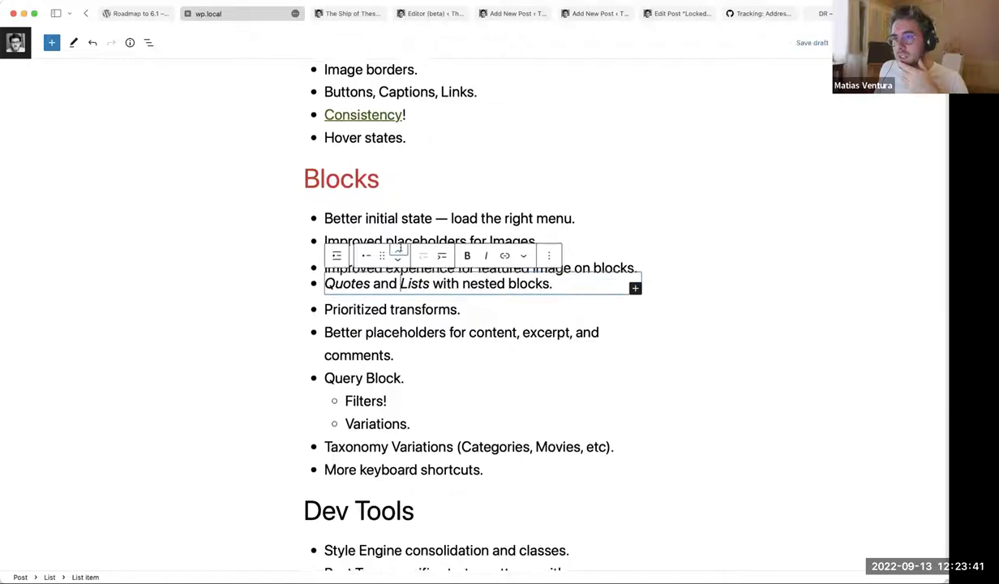
{"action": "left_click", "coordinate": [397, 272]}
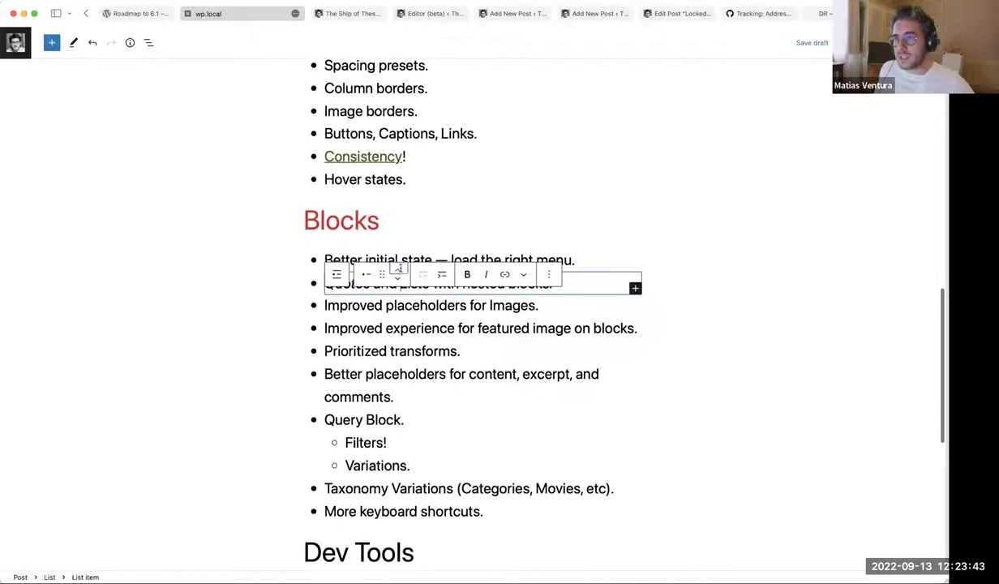
{"action": "left_click", "coordinate": [399, 270]}
{"action": "left_click", "coordinate": [399, 280]}
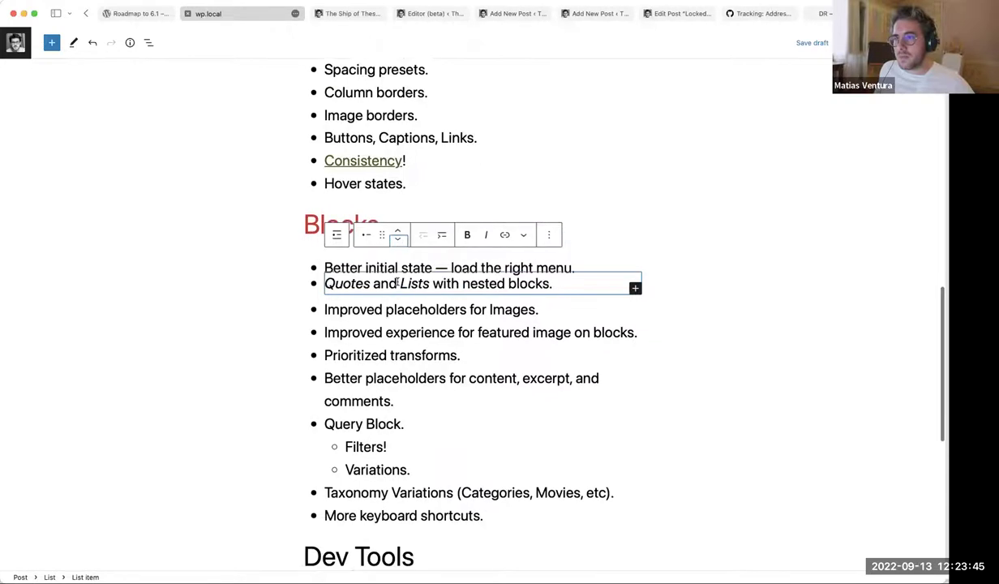
{"action": "left_click", "coordinate": [396, 239]}
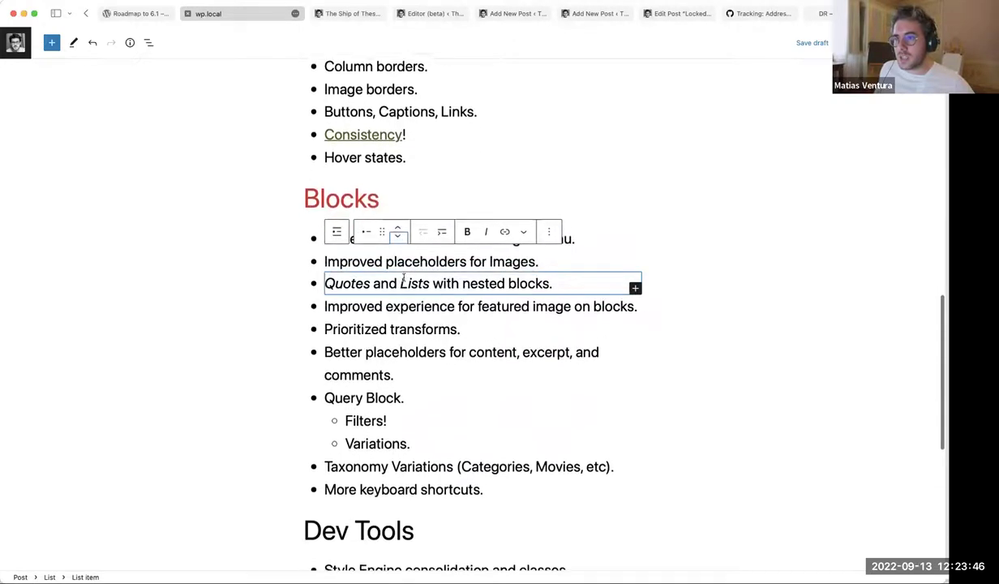
Show the post's block structure in List View, select individual items of the Blocks list there, and close the view.
{"action": "left_click", "coordinate": [149, 42]}
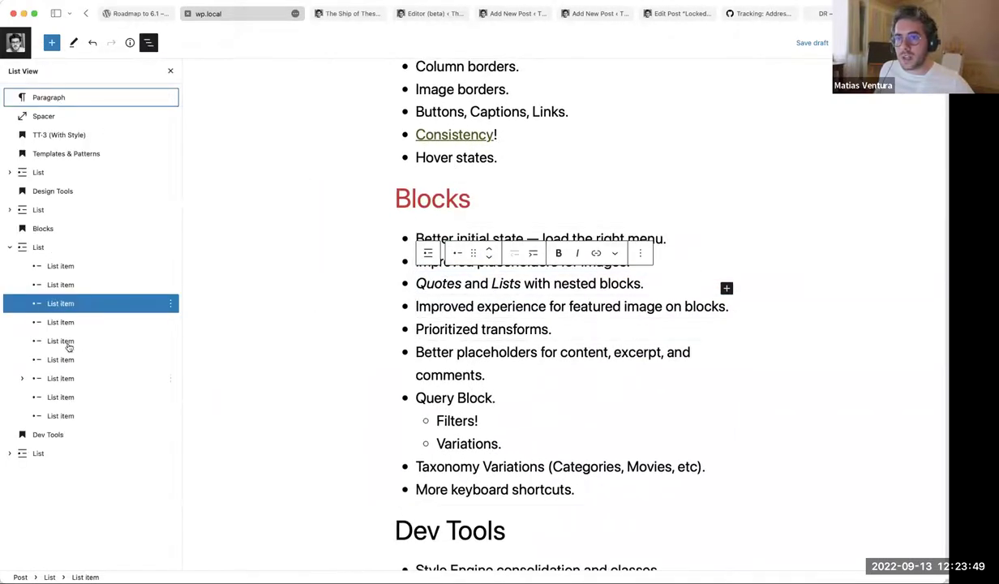
{"action": "left_click", "coordinate": [65, 342]}
{"action": "left_click", "coordinate": [63, 323]}
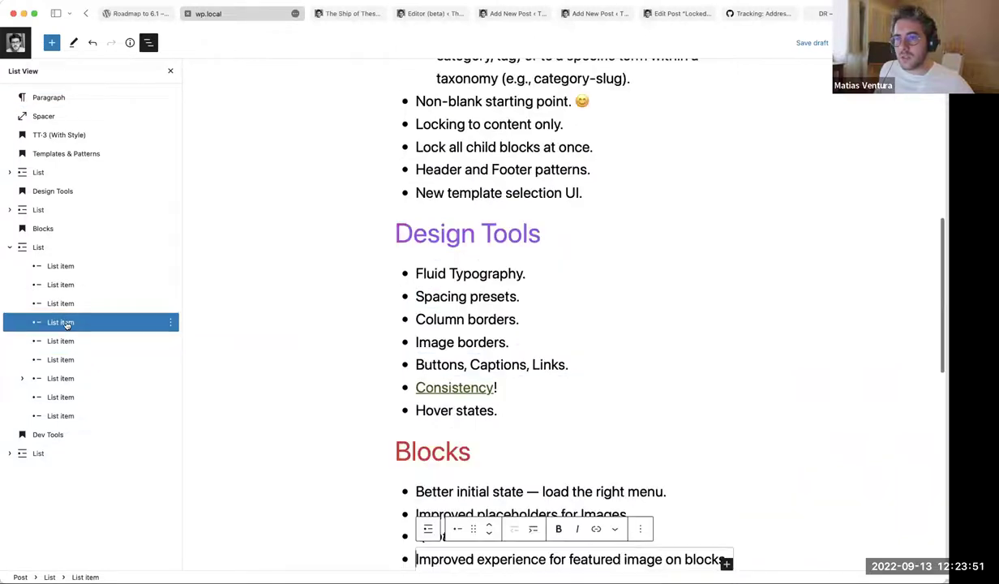
{"action": "left_click", "coordinate": [53, 304]}
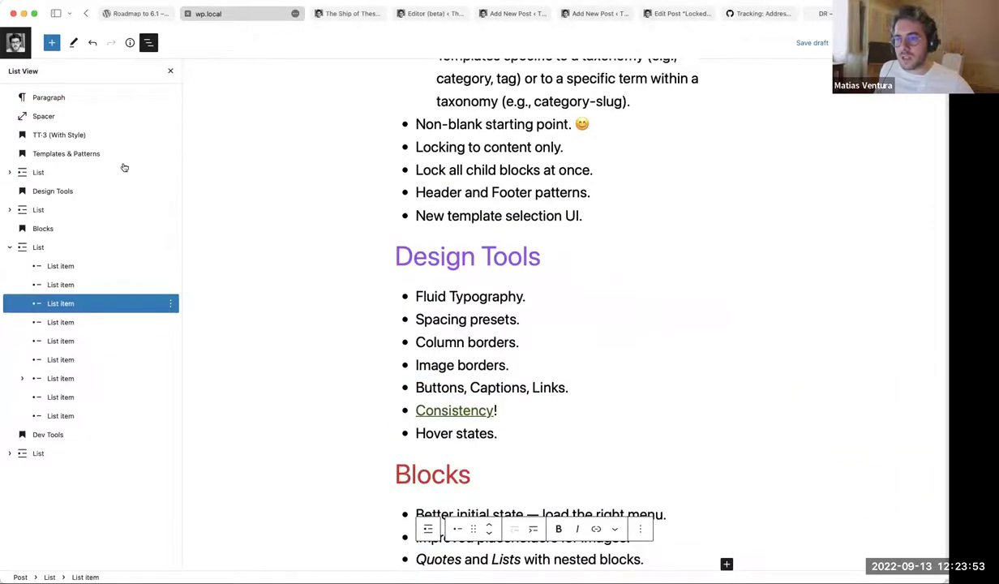
{"action": "left_click", "coordinate": [169, 72]}
Place the cursor in the "Improved placeholders for Images." item and select its entire parent List block.
{"action": "scroll", "coordinate": [341, 195], "scroll_direction": "down", "scroll_amount": 5}
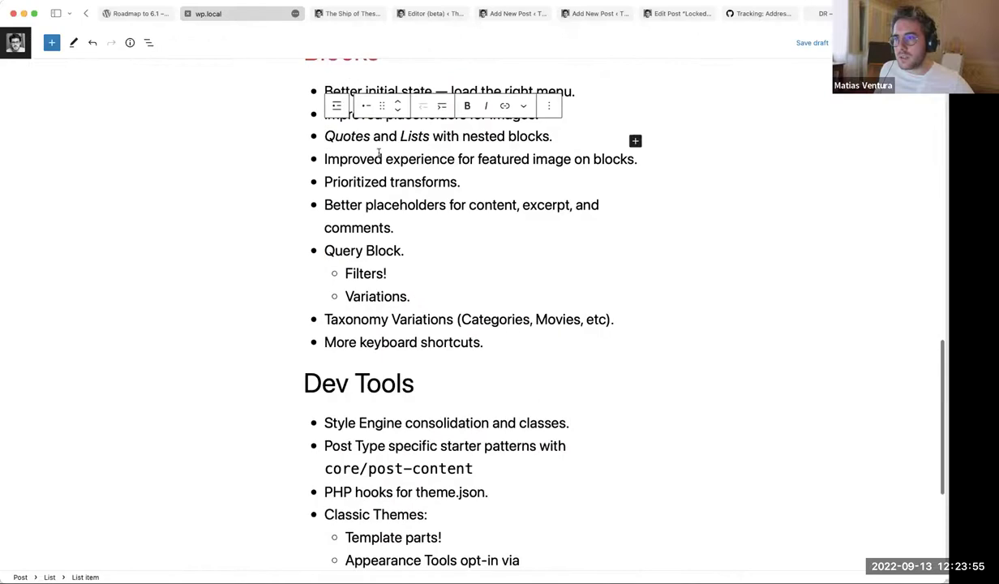
{"action": "key", "text": "Escape"}
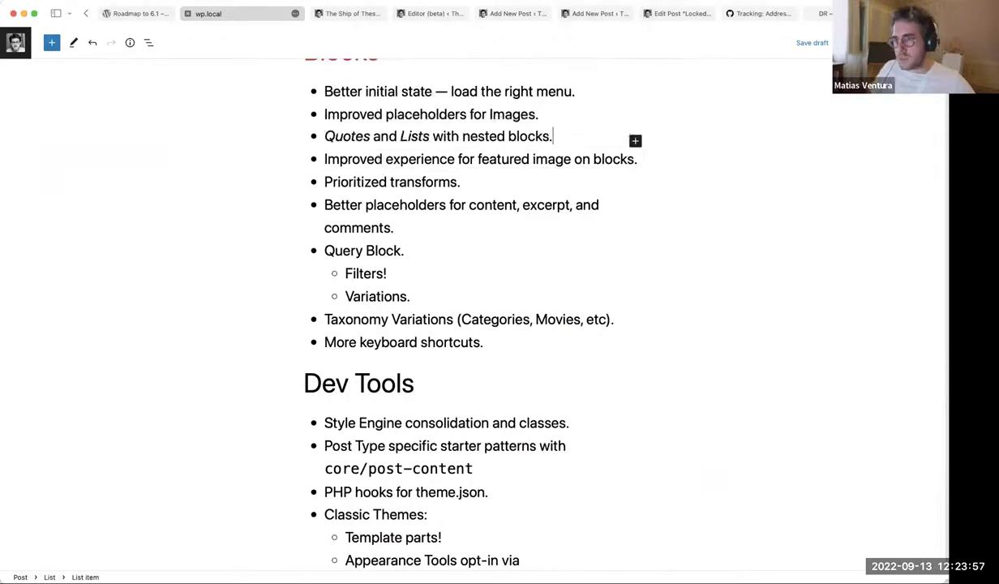
{"action": "key", "text": "Up"}
{"action": "key", "text": "Return"}
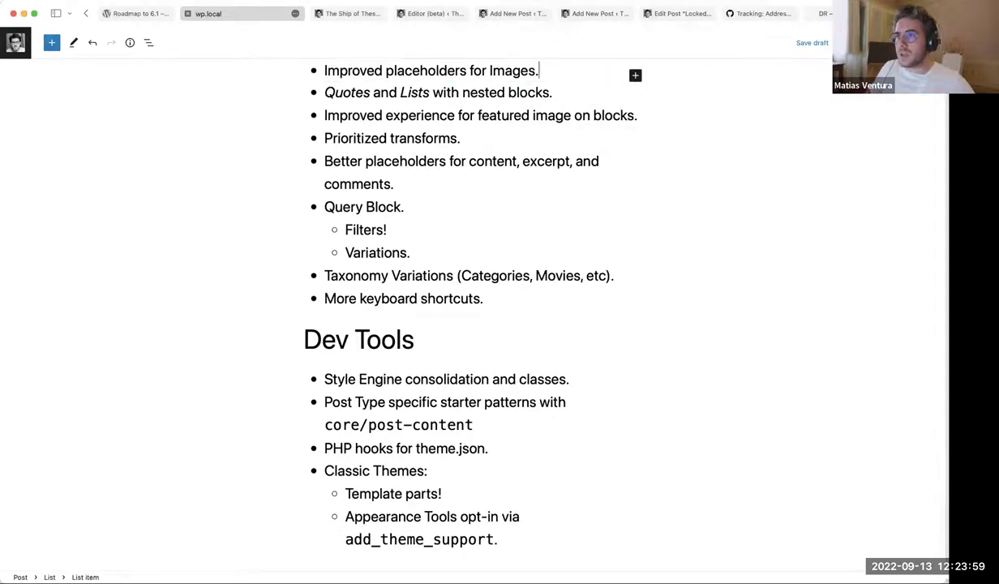
{"action": "scroll", "coordinate": [479, 201], "scroll_direction": "up", "scroll_amount": 5}
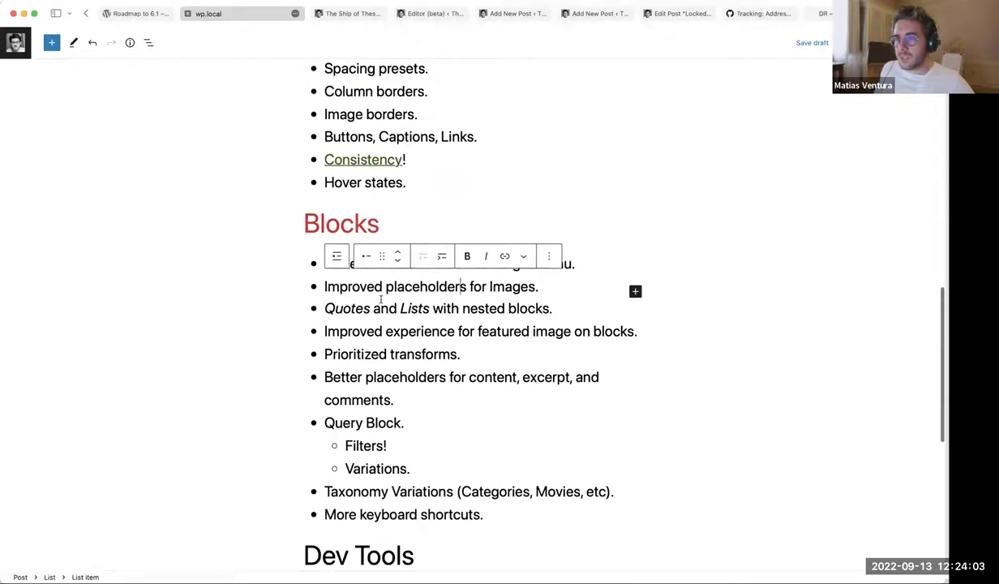
{"action": "left_click", "coordinate": [336, 257]}
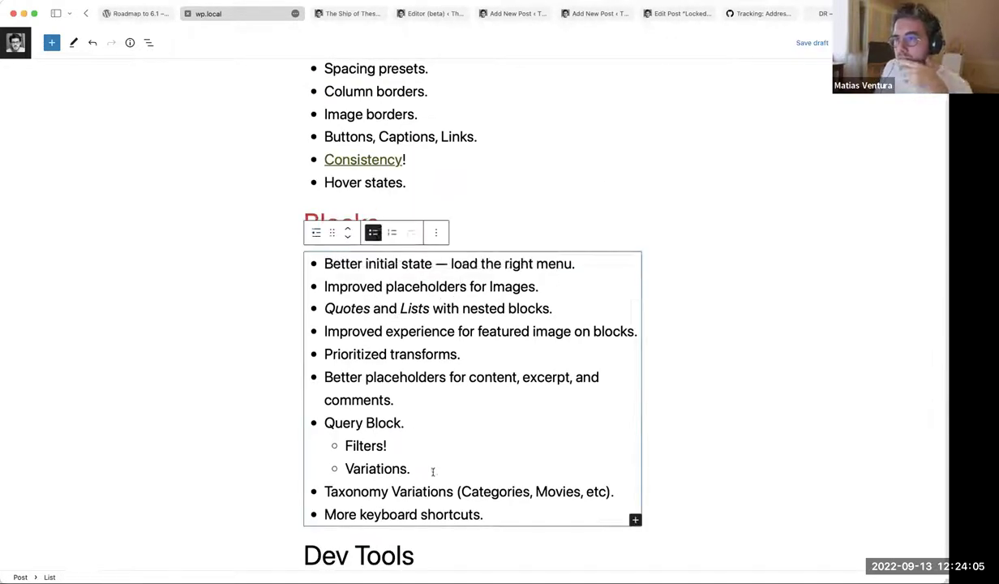
Switch from the feature notes post to the Home template in the site editor and select its Header template part.
{"action": "left_click", "coordinate": [382, 334]}
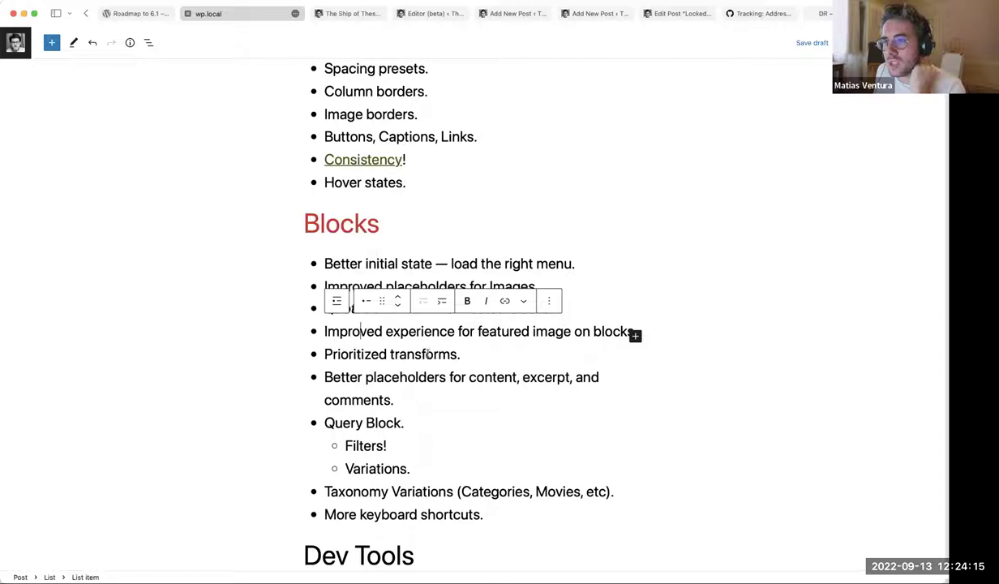
{"action": "left_click", "coordinate": [421, 263]}
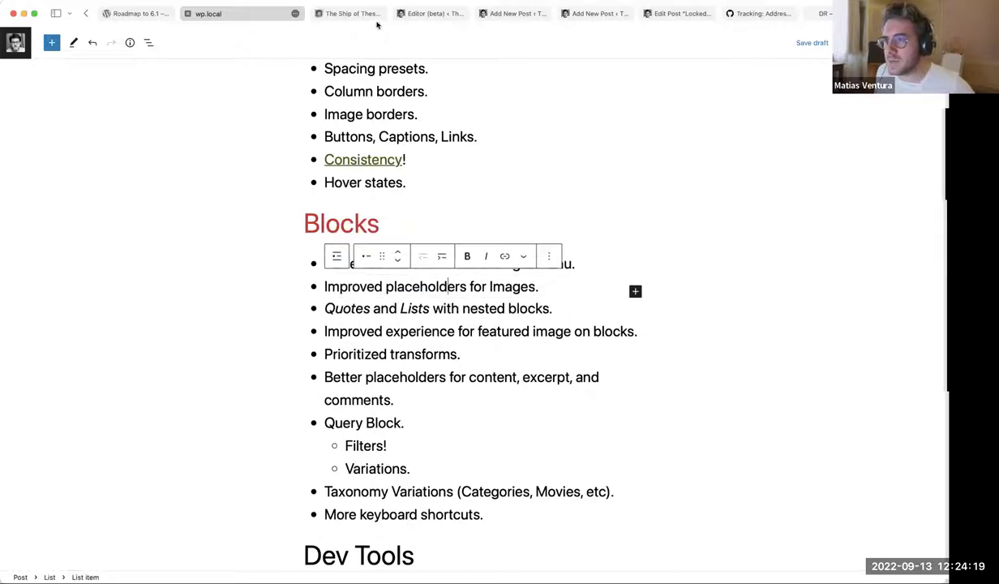
{"action": "left_click", "coordinate": [444, 13]}
{"action": "scroll", "coordinate": [292, 223], "scroll_direction": "down", "scroll_amount": 10}
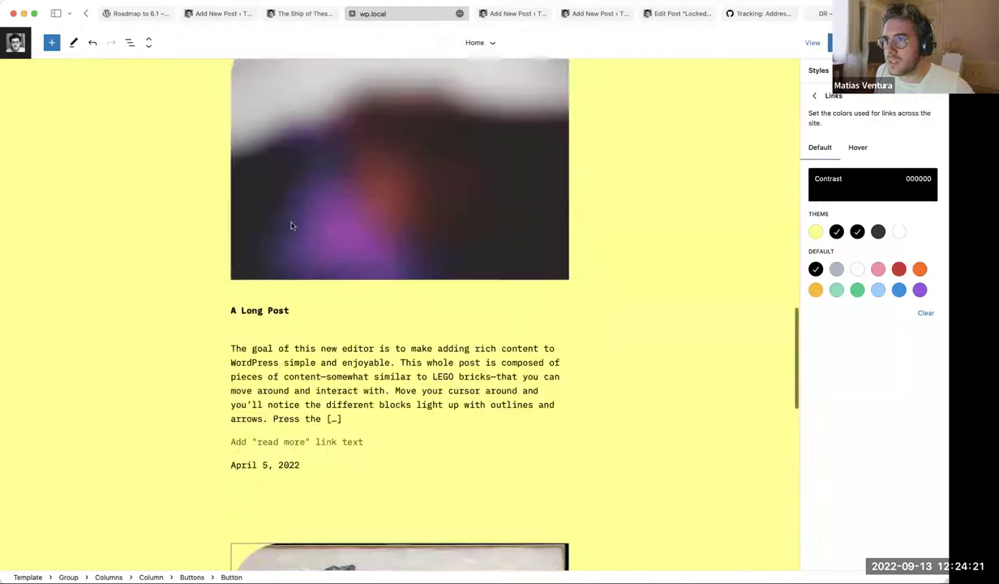
{"action": "scroll", "coordinate": [200, 261], "scroll_direction": "up", "scroll_amount": 5}
{"action": "left_click", "coordinate": [286, 255]}
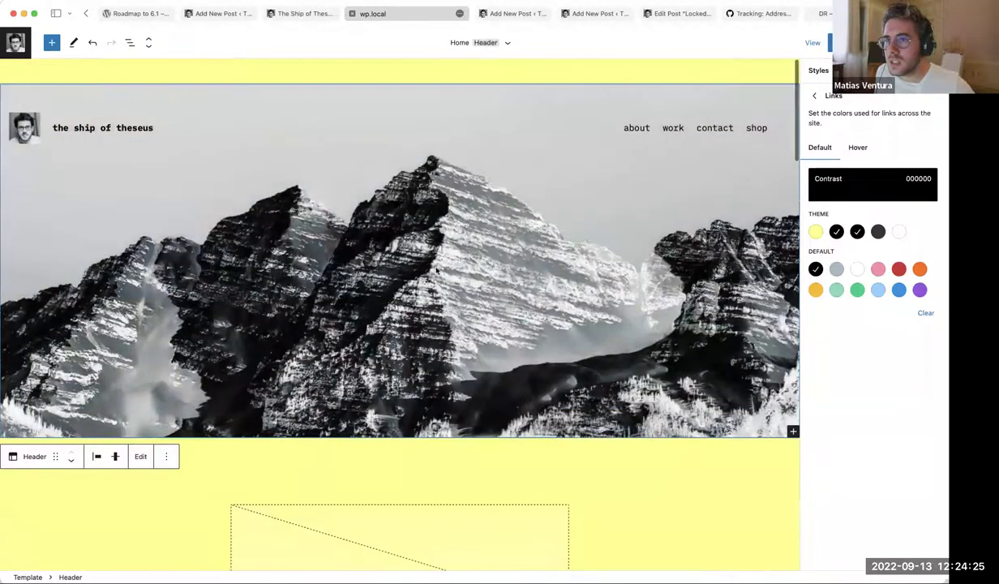
Insert an Image block directly after the Spacer inside the header's Cover block.
{"action": "left_click", "coordinate": [508, 300]}
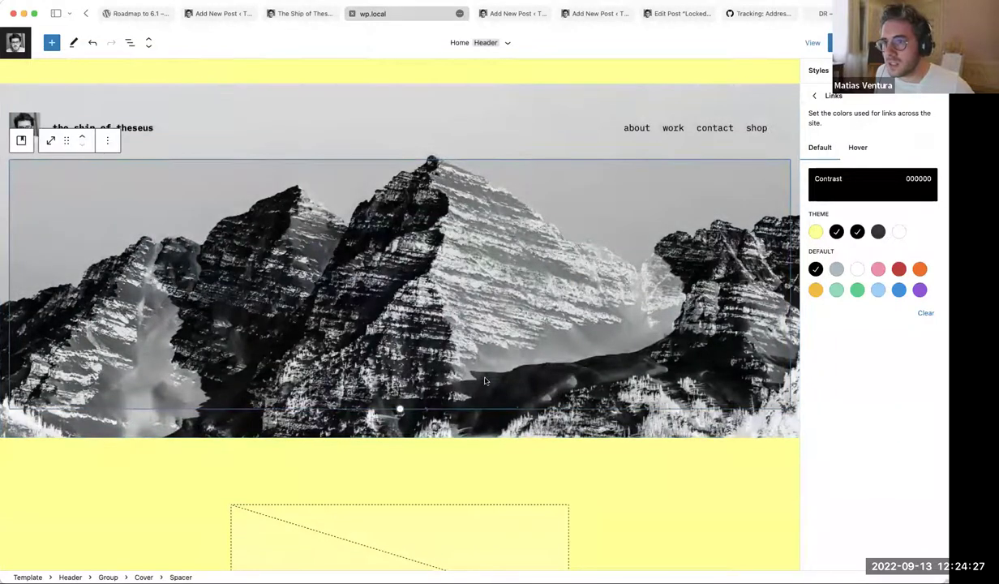
{"action": "left_click", "coordinate": [107, 144]}
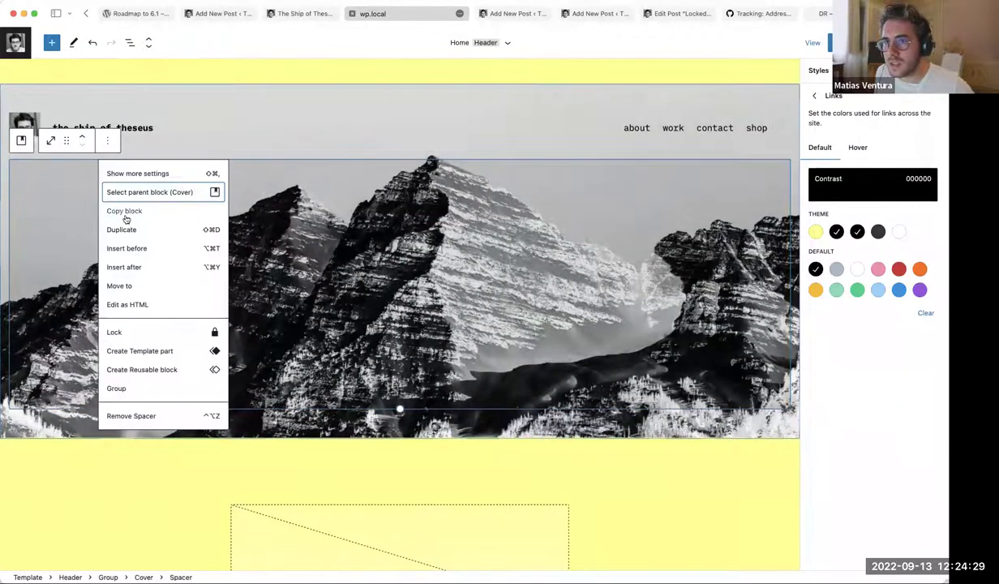
{"action": "left_click", "coordinate": [140, 264]}
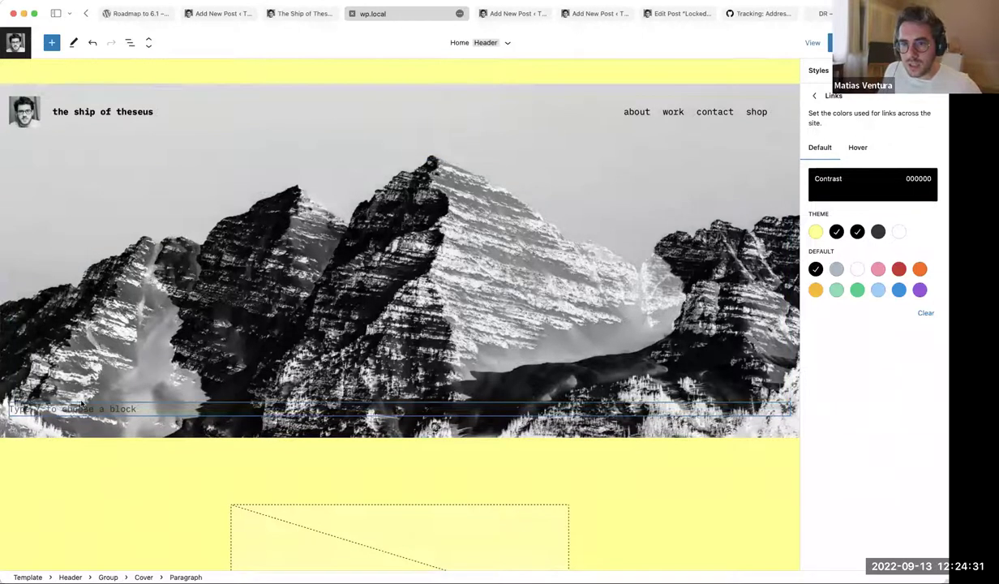
{"action": "type", "text": "/image"}
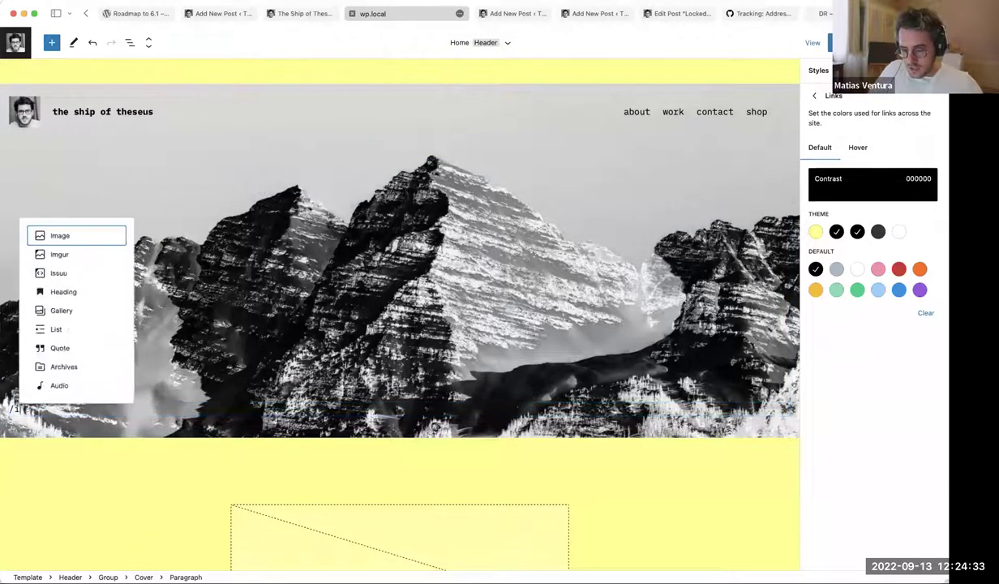
{"action": "key", "text": "Return"}
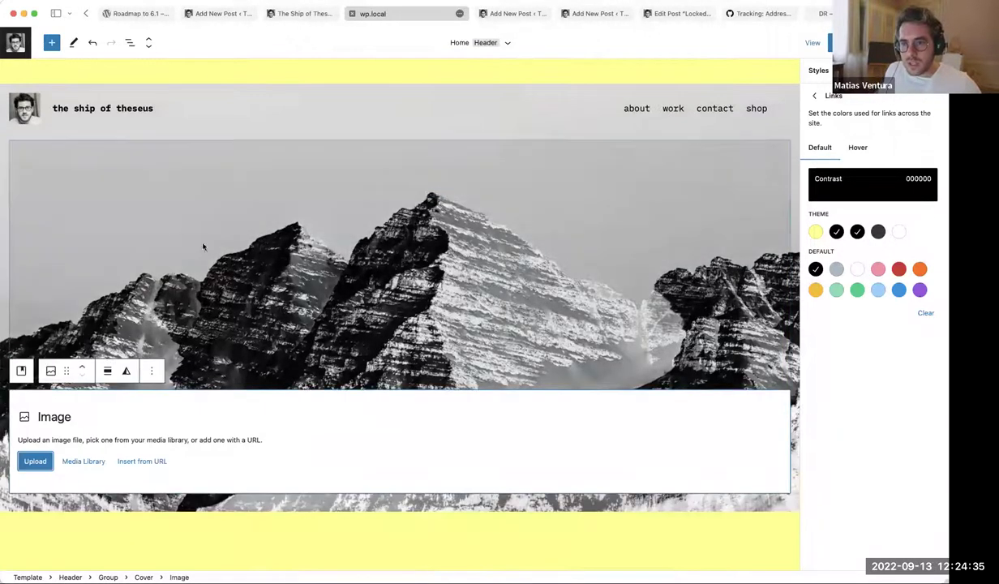
Compare the unselected Image placeholder in the header with the empty image placeholder above the blog heading.
{"action": "left_click", "coordinate": [167, 226]}
{"action": "left_click", "coordinate": [357, 114]}
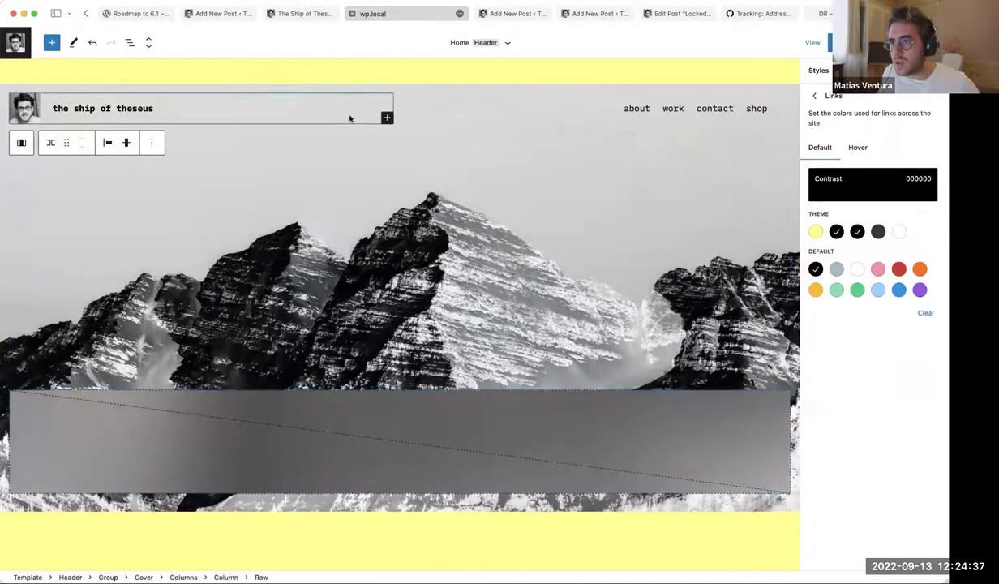
{"action": "left_click", "coordinate": [454, 98]}
{"action": "scroll", "coordinate": [482, 319], "scroll_direction": "down", "scroll_amount": 2}
{"action": "scroll", "coordinate": [424, 336], "scroll_direction": "down", "scroll_amount": 7}
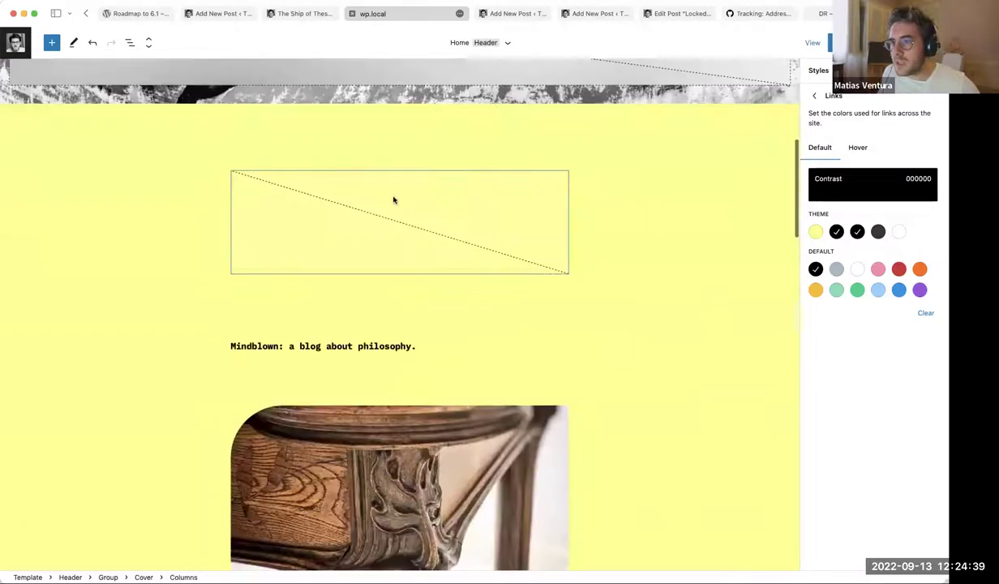
{"action": "scroll", "coordinate": [325, 245], "scroll_direction": "up", "scroll_amount": 8}
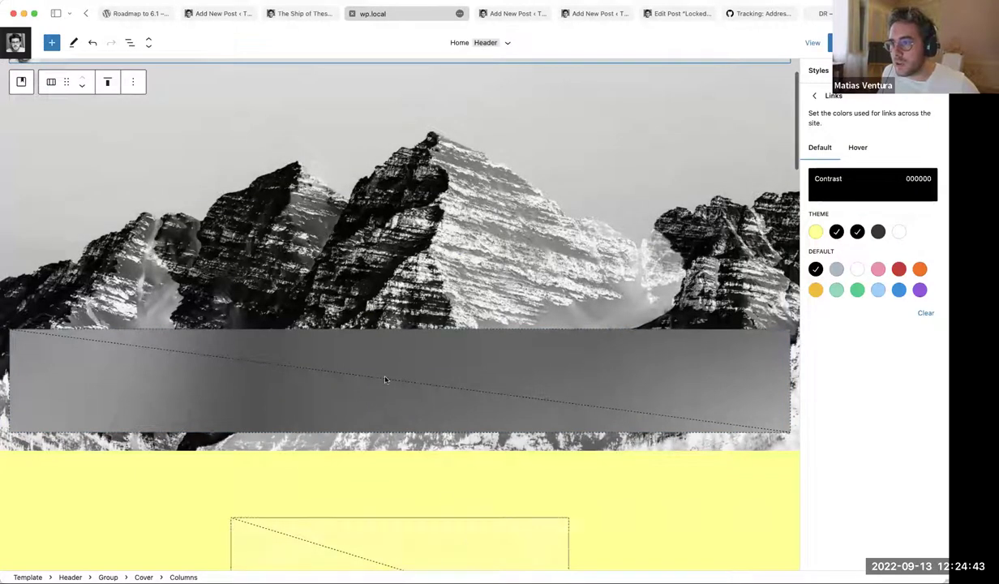
{"action": "scroll", "coordinate": [542, 478], "scroll_direction": "down", "scroll_amount": 2}
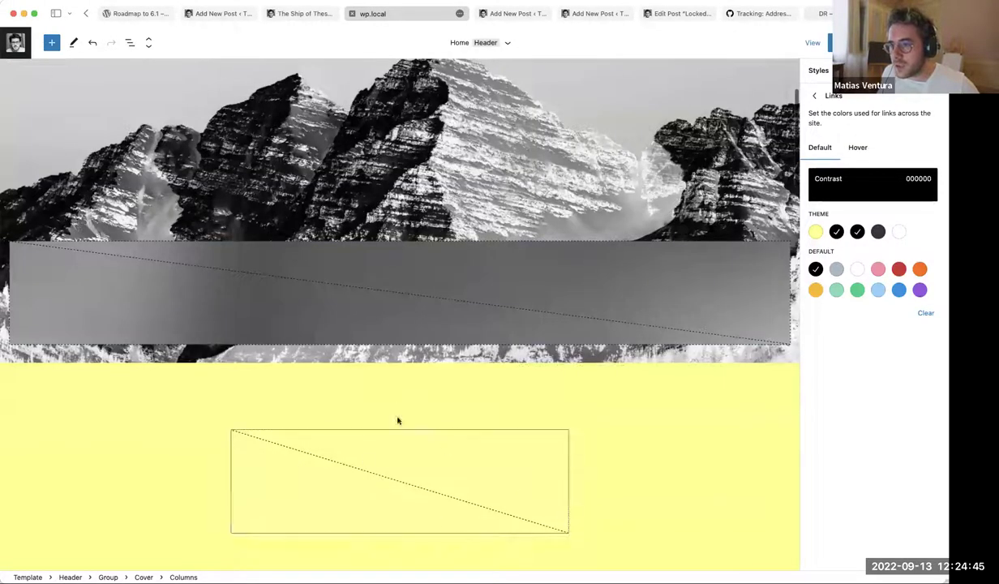
{"action": "scroll", "coordinate": [555, 315], "scroll_direction": "up", "scroll_amount": 2}
{"action": "left_click", "coordinate": [491, 192]}
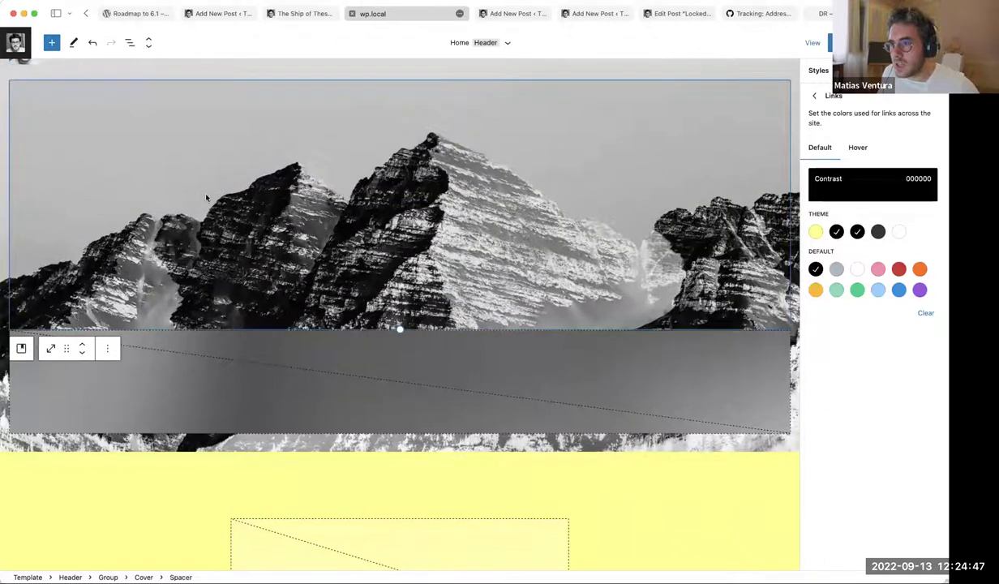
Fill the header's Image placeholder with the teal marbled picture from the media library and review it within the Cover.
{"action": "left_click", "coordinate": [73, 442]}
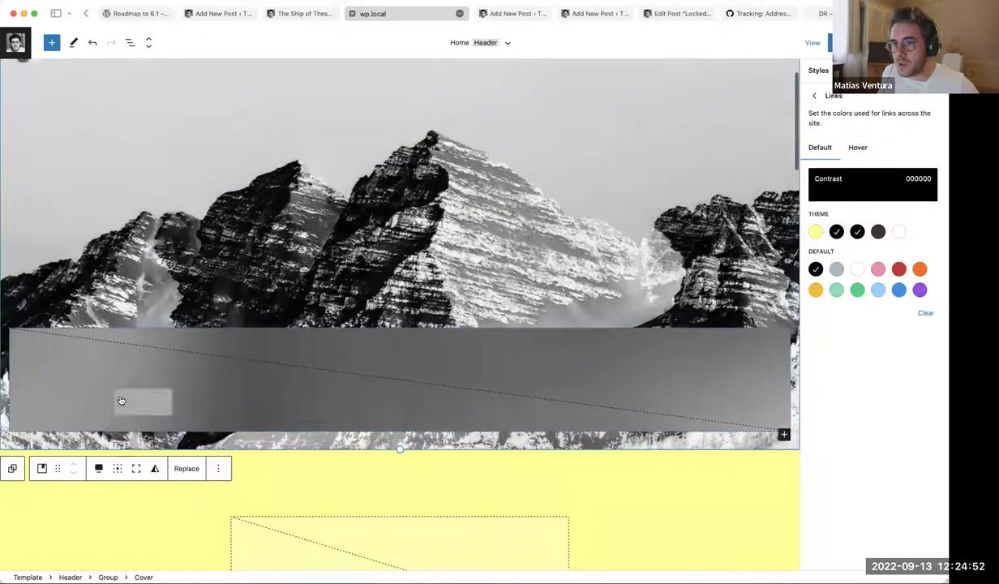
{"action": "left_click", "coordinate": [137, 401]}
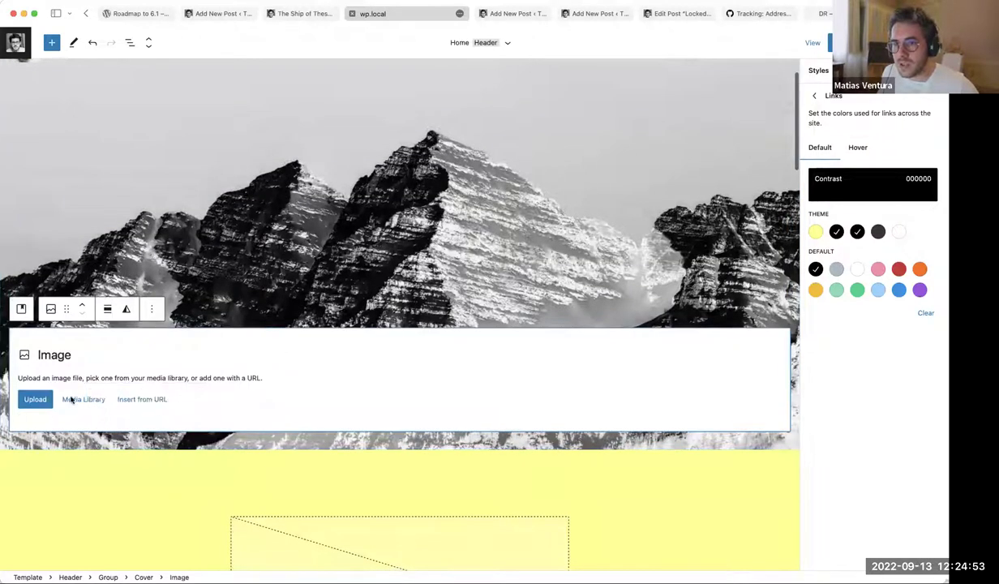
{"action": "left_click", "coordinate": [88, 400]}
{"action": "left_click", "coordinate": [130, 170]}
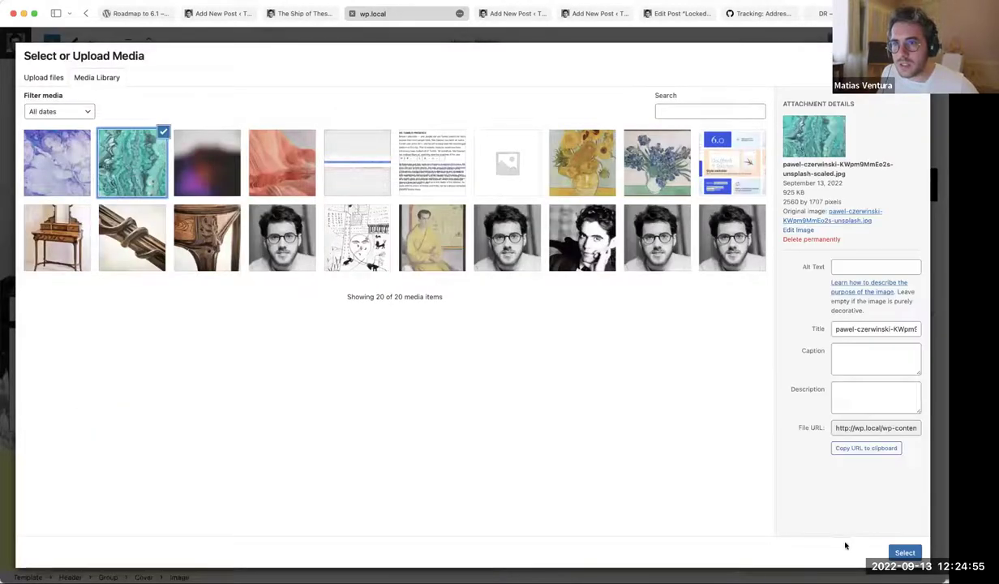
{"action": "left_click", "coordinate": [903, 553]}
{"action": "scroll", "coordinate": [230, 196], "scroll_direction": "down", "scroll_amount": 5}
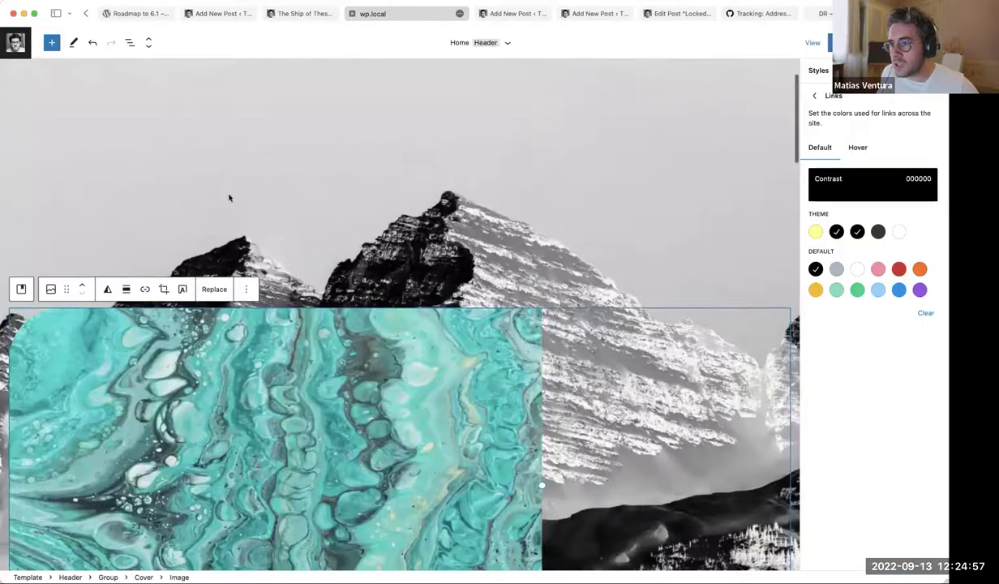
{"action": "left_click", "coordinate": [308, 104]}
{"action": "scroll", "coordinate": [311, 361], "scroll_direction": "up", "scroll_amount": 6}
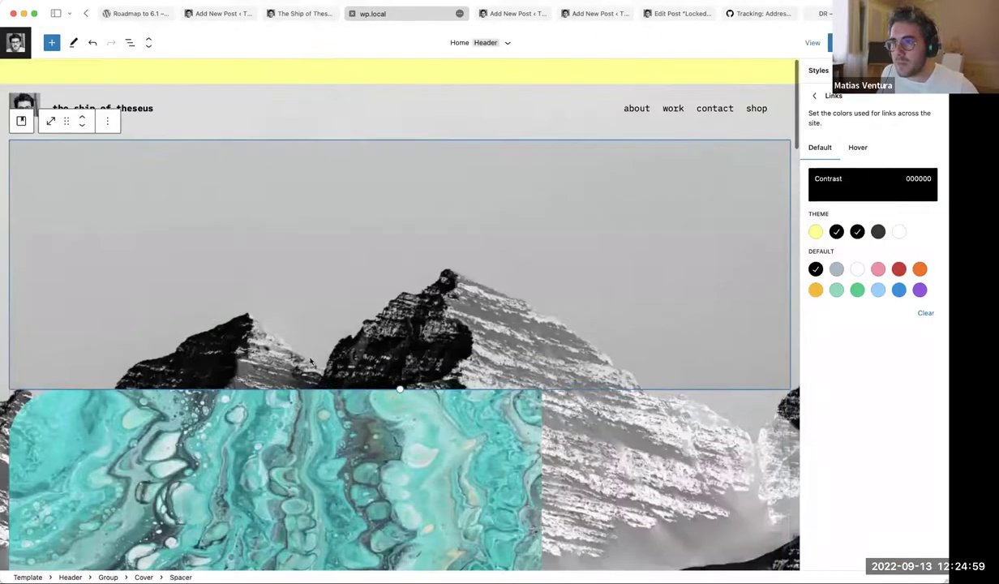
{"action": "scroll", "coordinate": [269, 354], "scroll_direction": "down", "scroll_amount": 5}
{"action": "scroll", "coordinate": [251, 349], "scroll_direction": "up", "scroll_amount": 5}
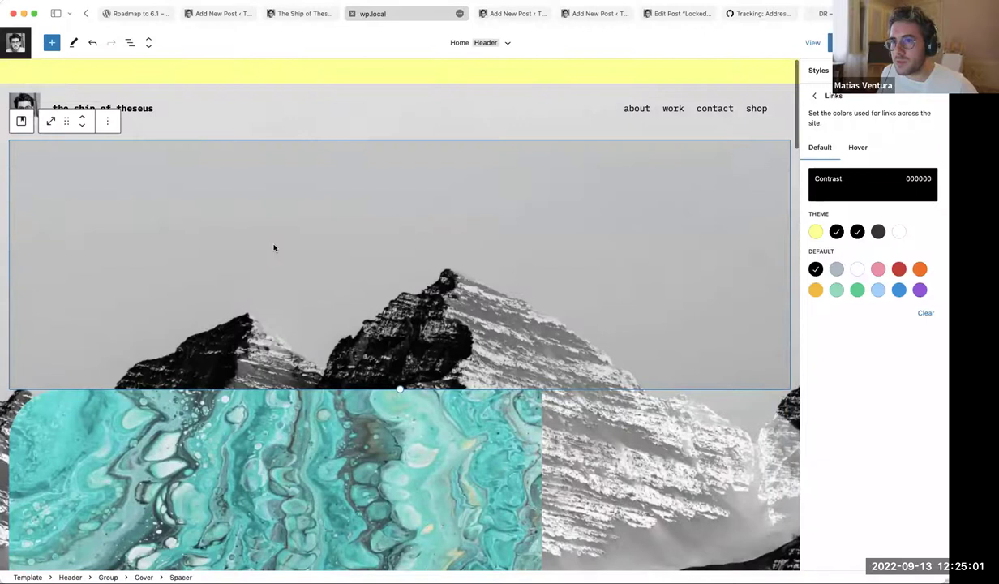
Delete the Navigation block from the header's second column and hide the Styles sidebar.
{"action": "left_click", "coordinate": [601, 108]}
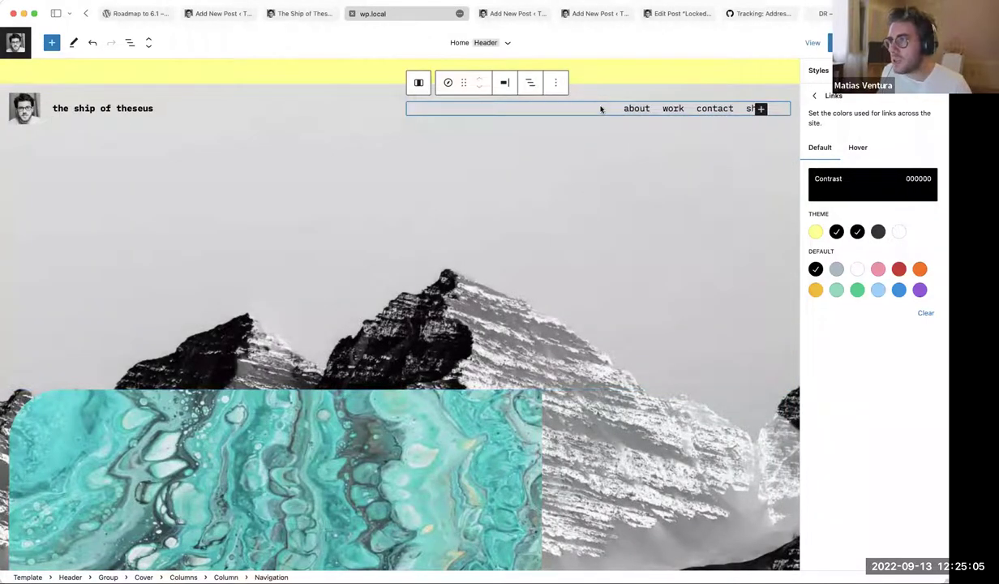
{"action": "key", "text": "Delete"}
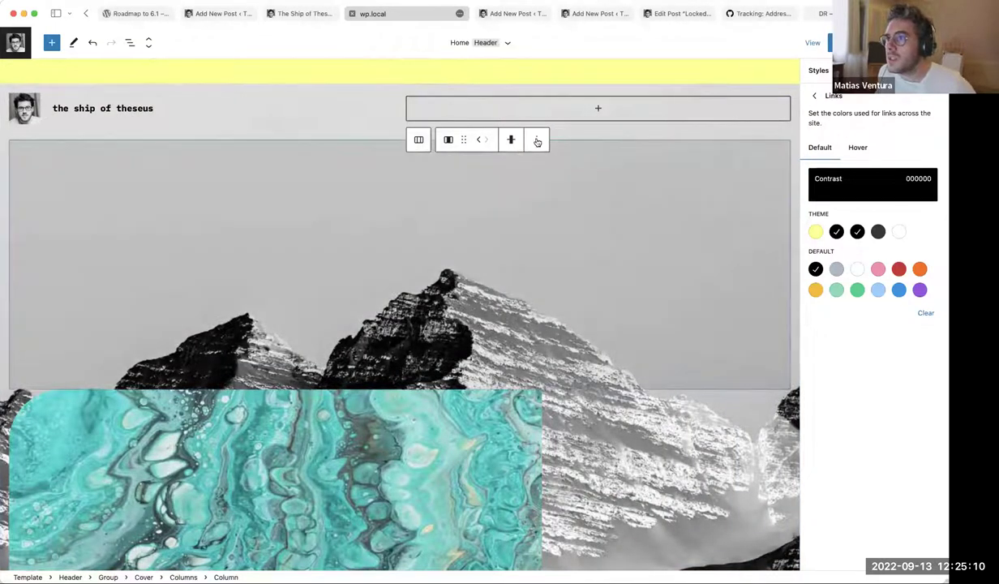
{"action": "left_click", "coordinate": [536, 140]}
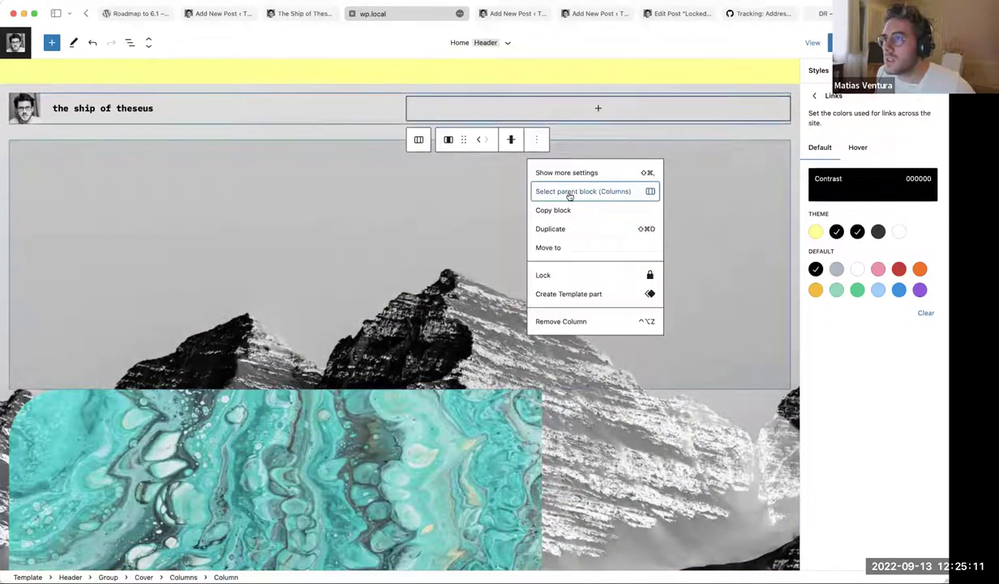
{"action": "left_click", "coordinate": [599, 110]}
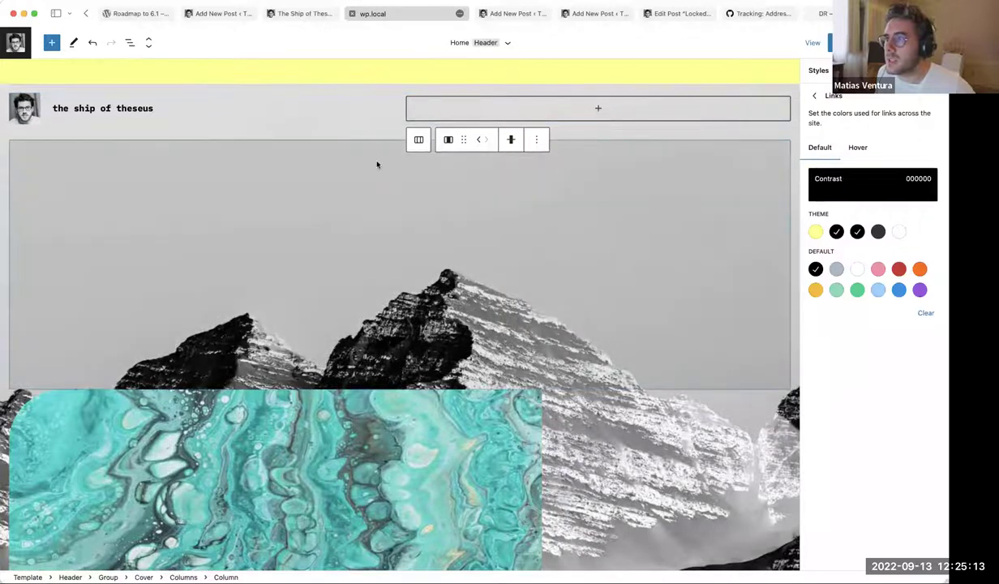
{"action": "key", "text": "super+shift+comma"}
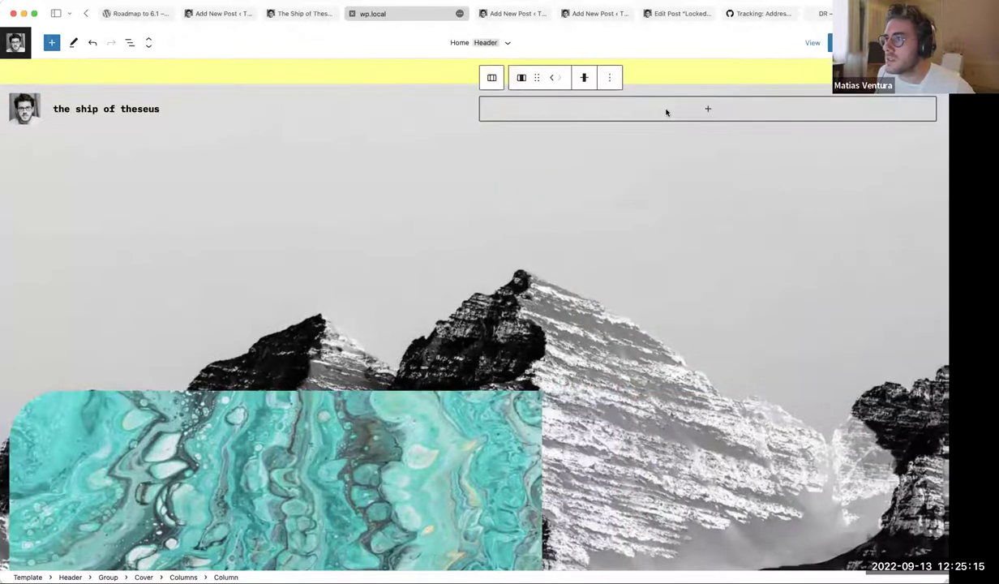
Select the header's empty Column in List View and add another Column after it.
{"action": "left_click", "coordinate": [610, 77]}
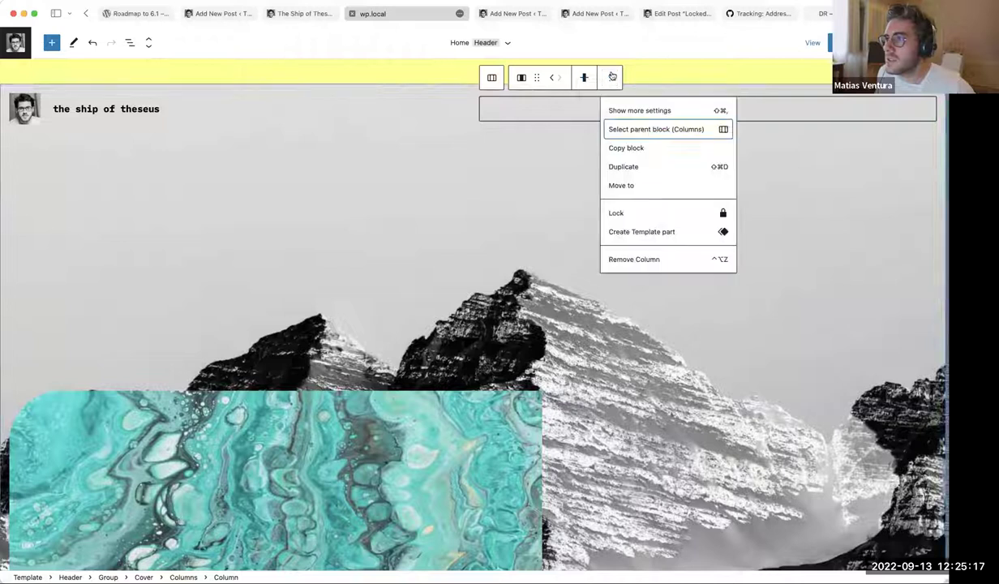
{"action": "left_click", "coordinate": [612, 76]}
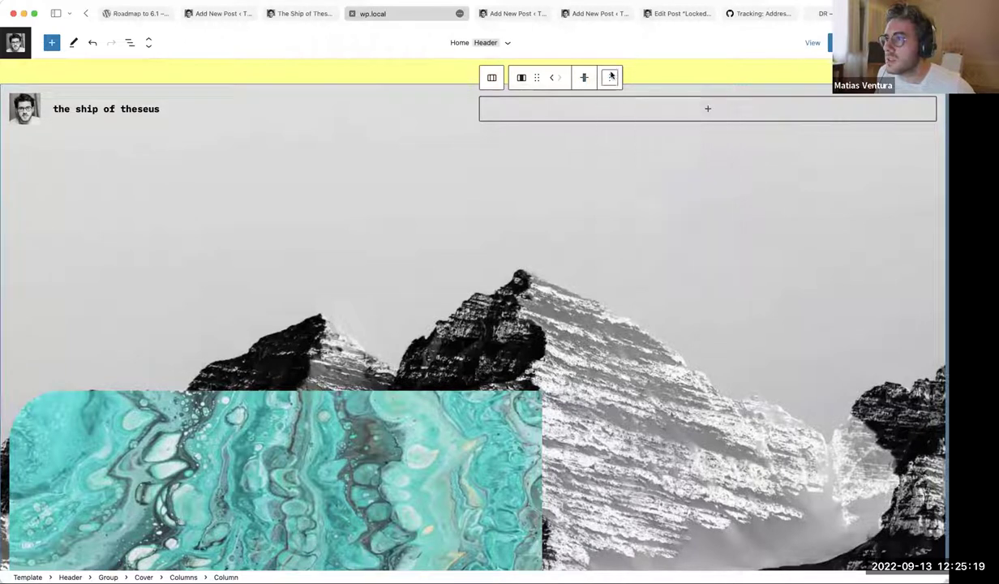
{"action": "left_click", "coordinate": [130, 42]}
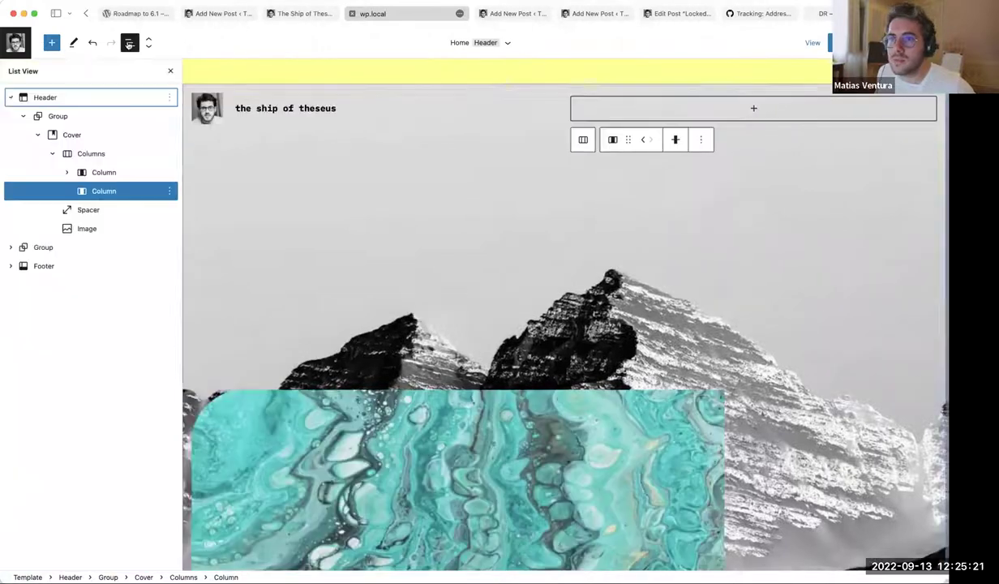
{"action": "left_click", "coordinate": [96, 195]}
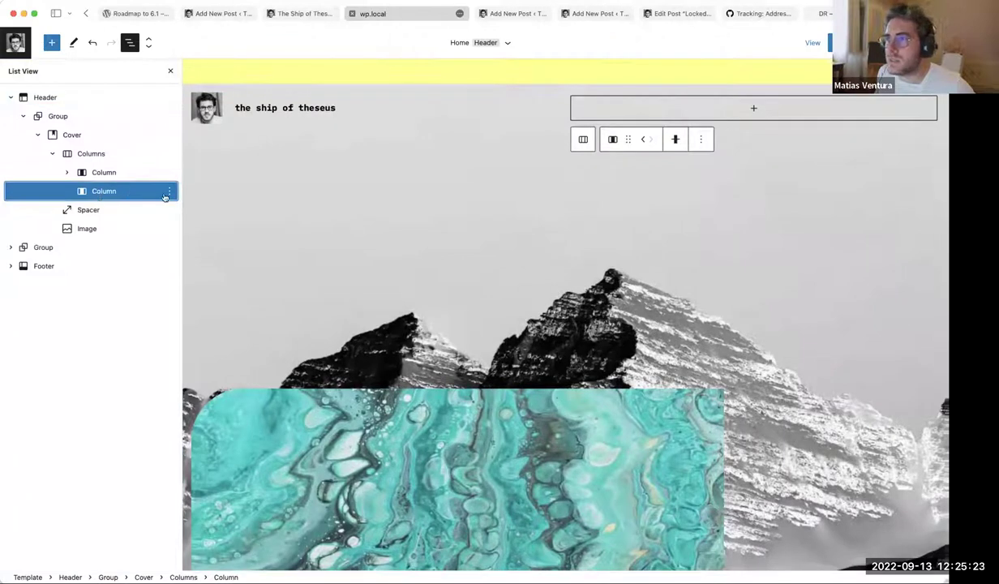
{"action": "left_click", "coordinate": [51, 42]}
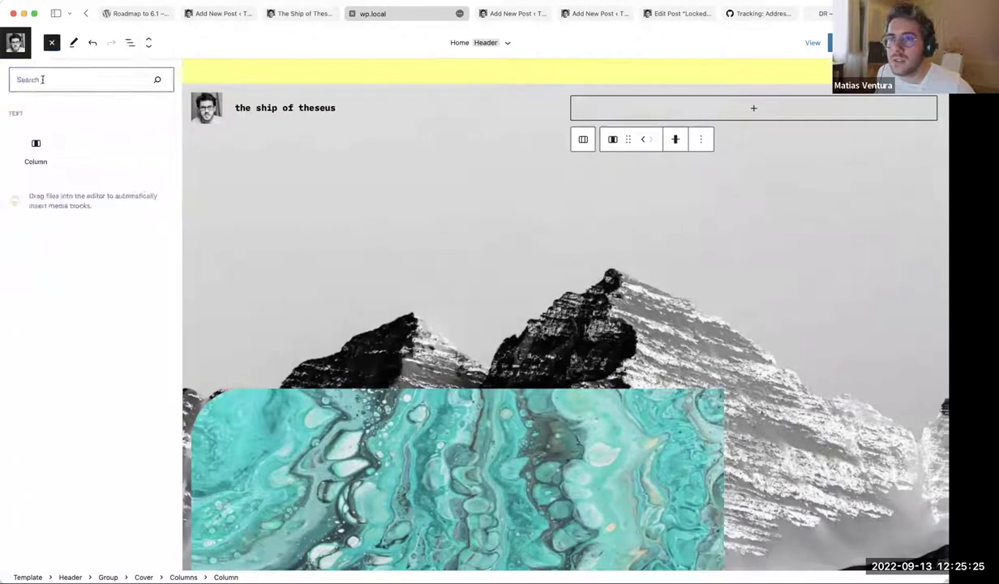
{"action": "left_click", "coordinate": [35, 145]}
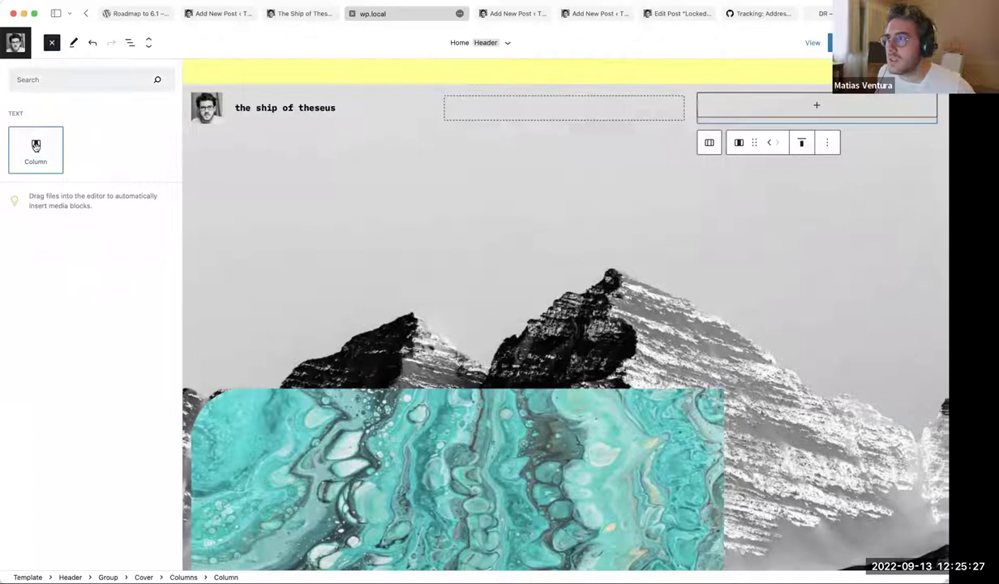
Insert a Navigation block into the Row holding the site logo and title in the header's first column.
{"action": "left_click", "coordinate": [568, 108]}
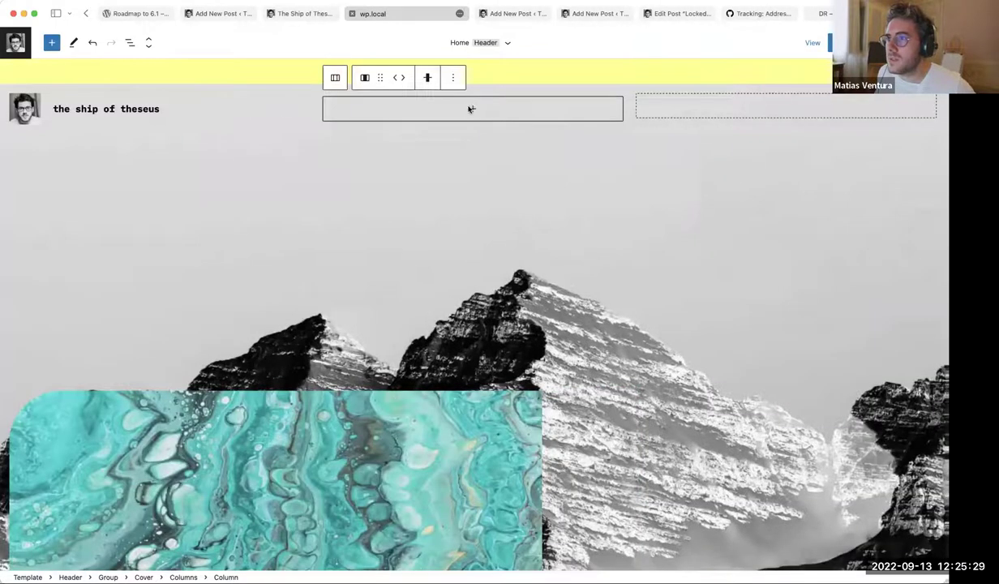
{"action": "left_click", "coordinate": [191, 107]}
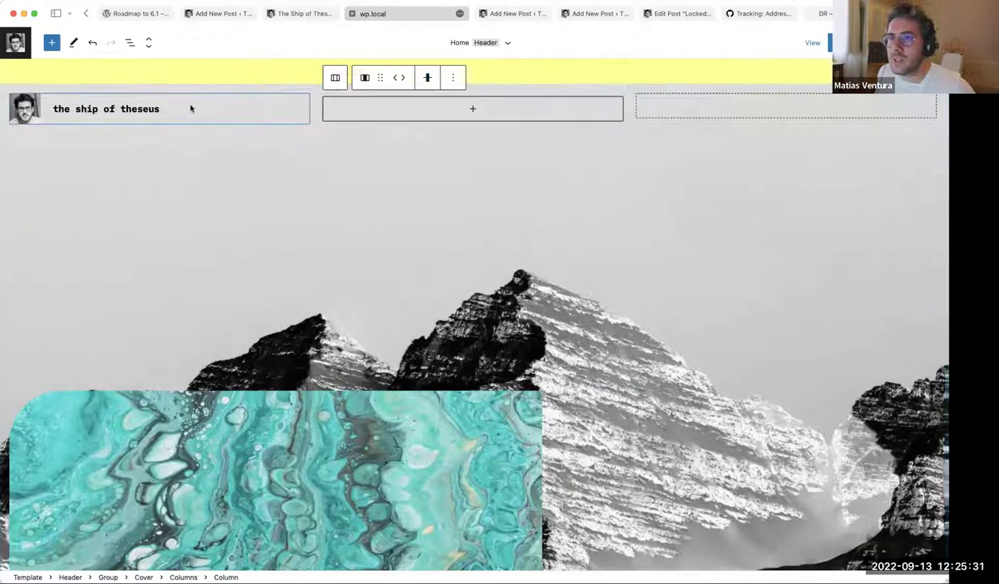
{"action": "left_click", "coordinate": [304, 117]}
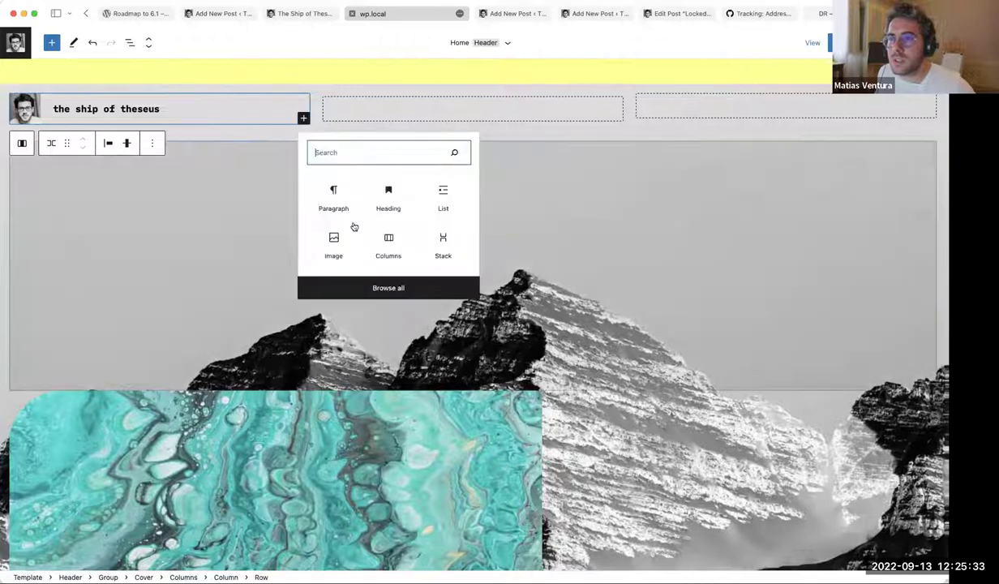
{"action": "type", "text": "navig"}
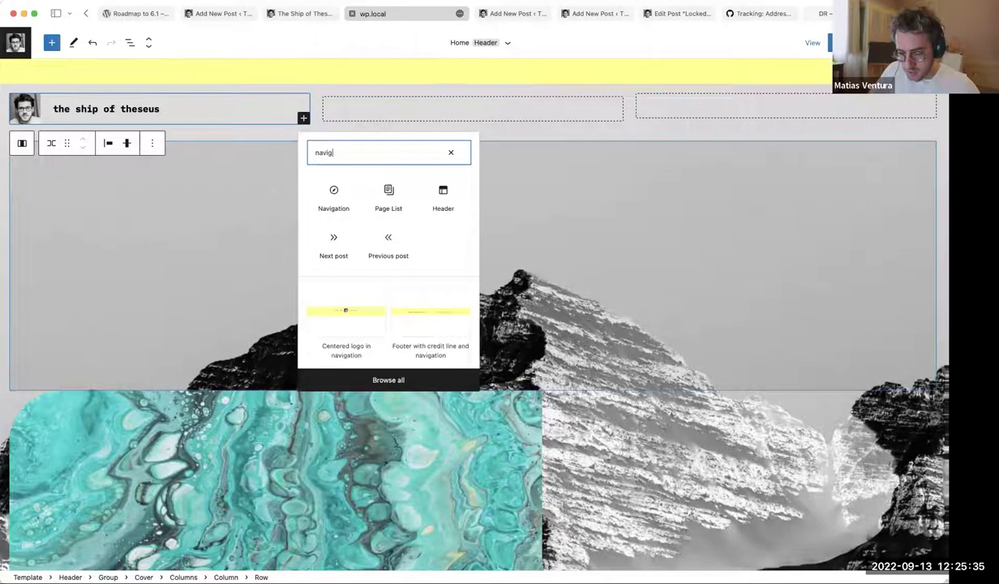
{"action": "left_click", "coordinate": [334, 195]}
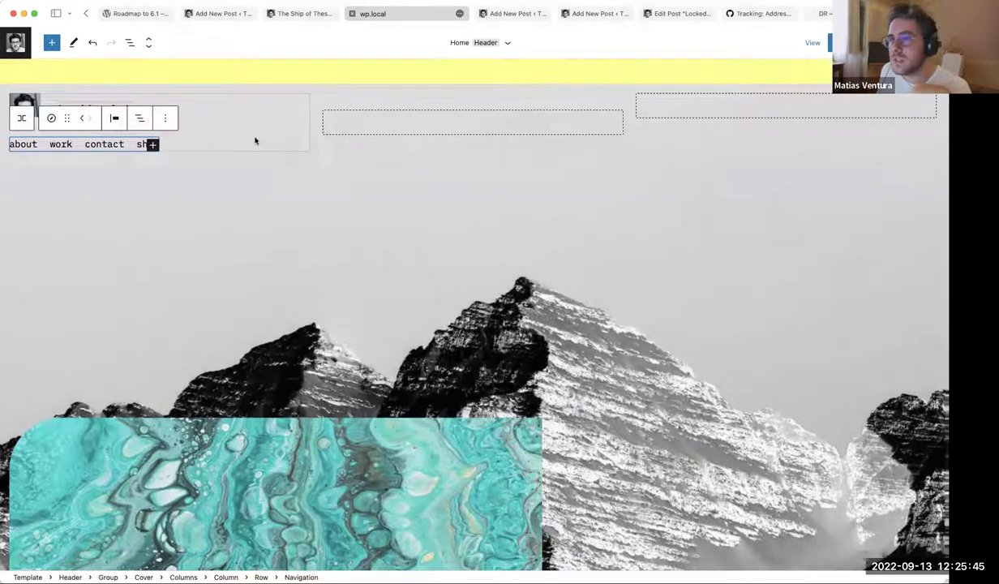
Examine the Navigation block's menu links inside the header Row, selecting the Row, the block and the contact link.
{"action": "left_click", "coordinate": [254, 138]}
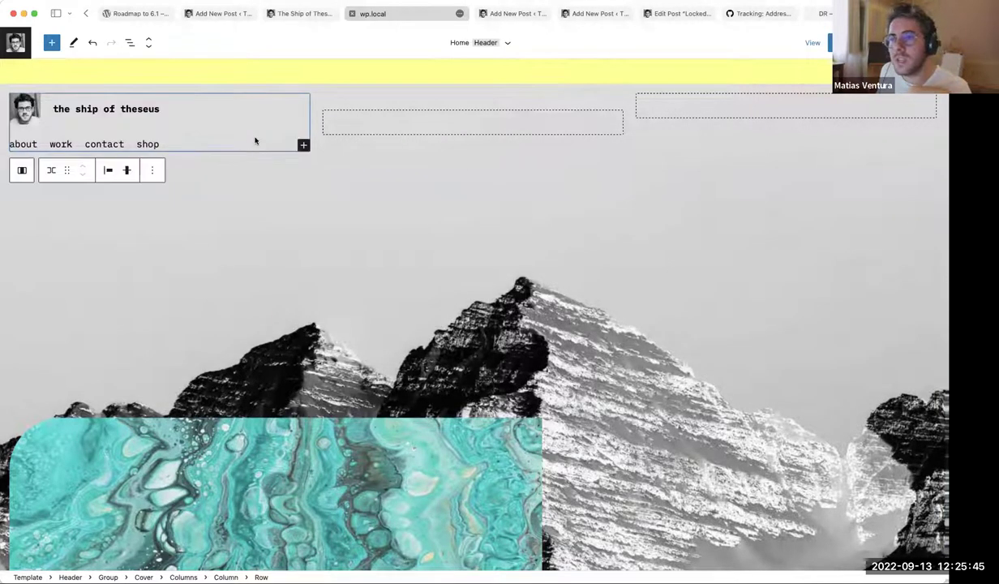
{"action": "left_click", "coordinate": [271, 262]}
{"action": "left_click", "coordinate": [219, 131]}
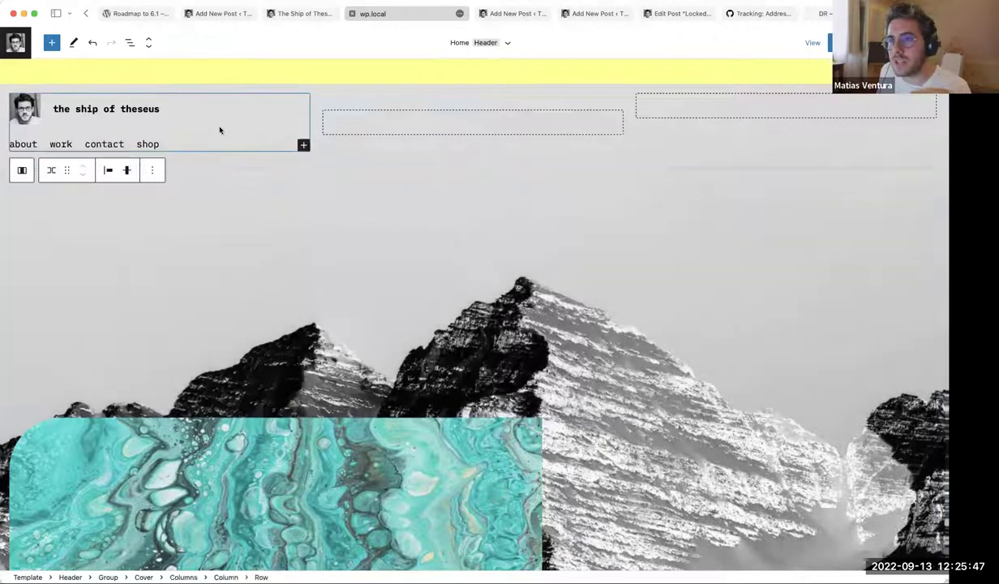
{"action": "left_click_drag", "start_coordinate": [167, 146], "coordinate": [124, 144]}
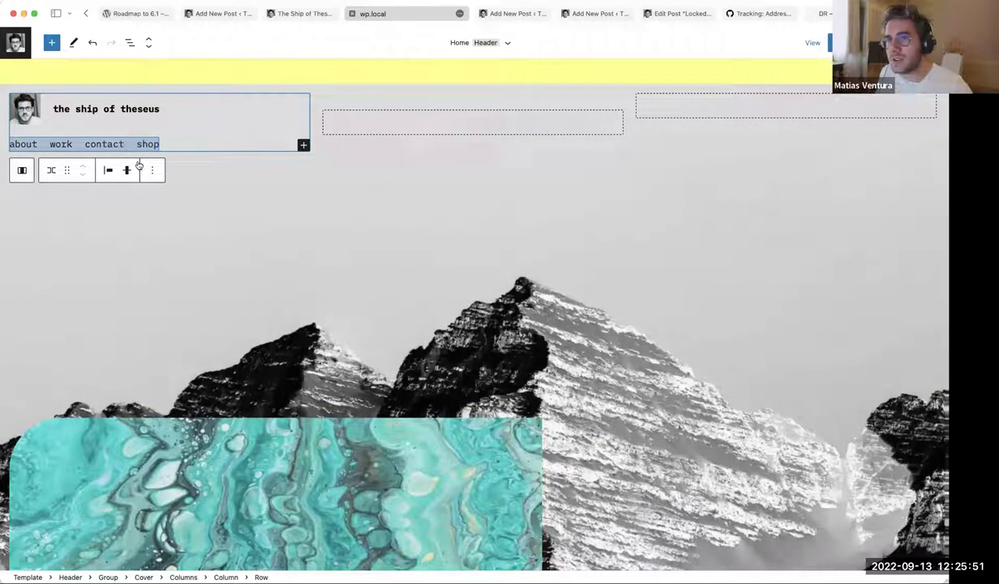
{"action": "left_click", "coordinate": [218, 140]}
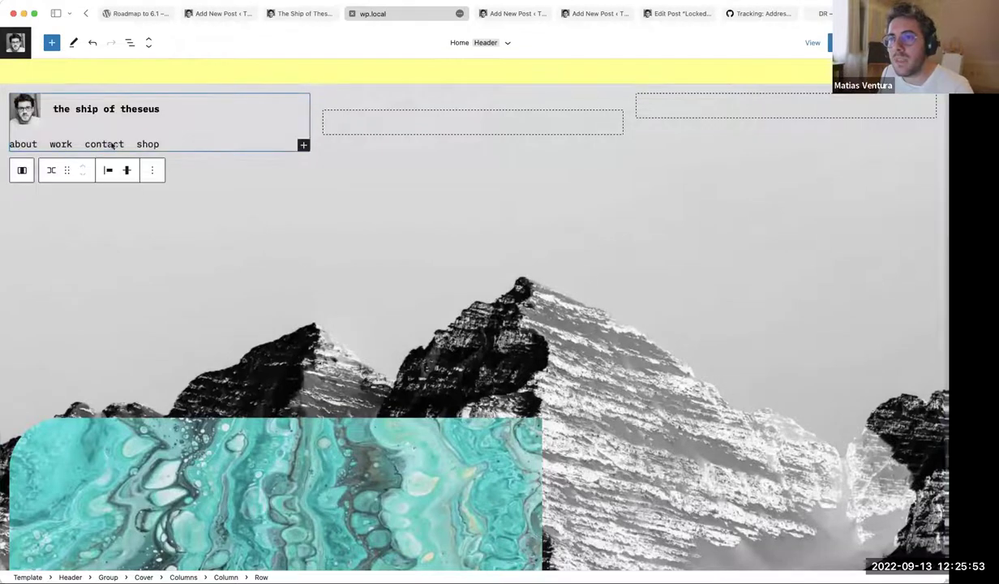
{"action": "left_click_drag", "start_coordinate": [129, 157], "coordinate": [80, 145]}
{"action": "left_click", "coordinate": [157, 131]}
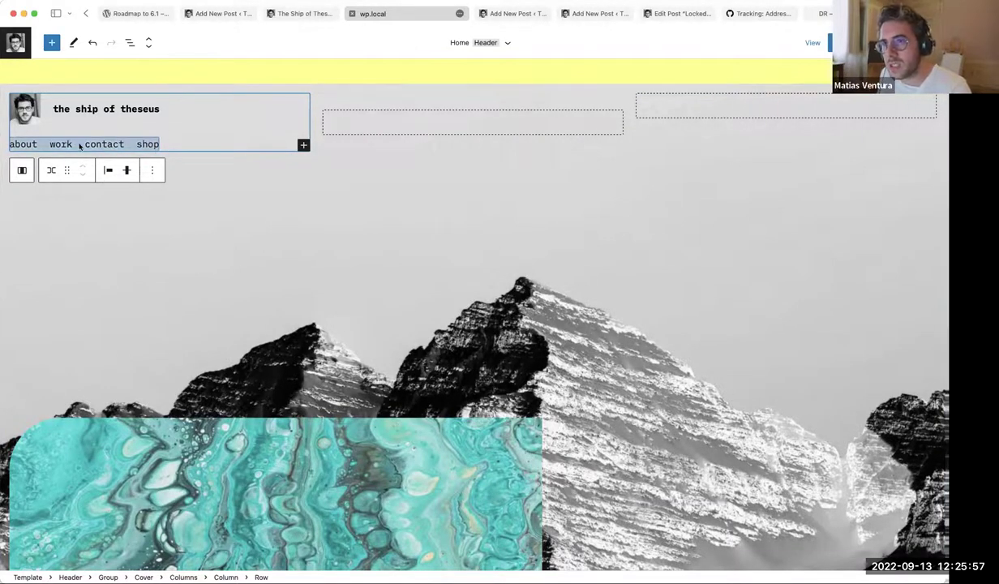
{"action": "left_click", "coordinate": [98, 142]}
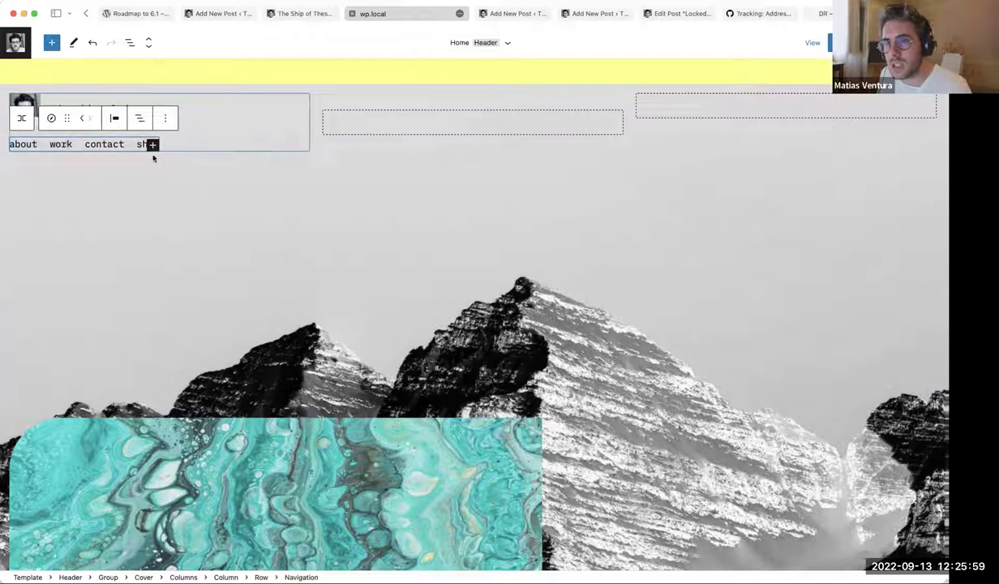
{"action": "left_click", "coordinate": [105, 143]}
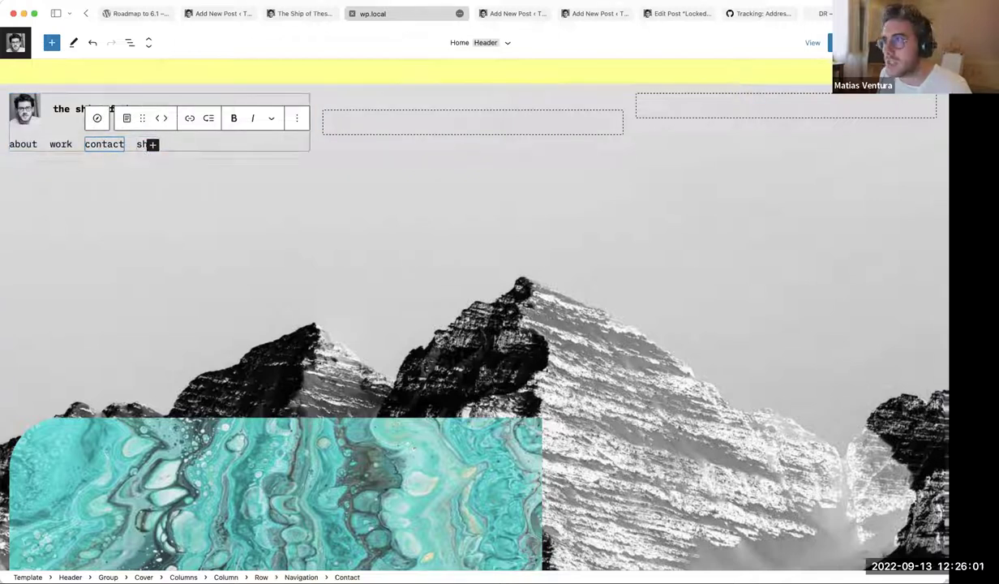
Check which menu the Navigation block uses and the alternatives it offers, inspect the work link's settings, and hide the settings sidebar.
{"action": "left_click", "coordinate": [844, 42]}
{"action": "left_click", "coordinate": [97, 118]}
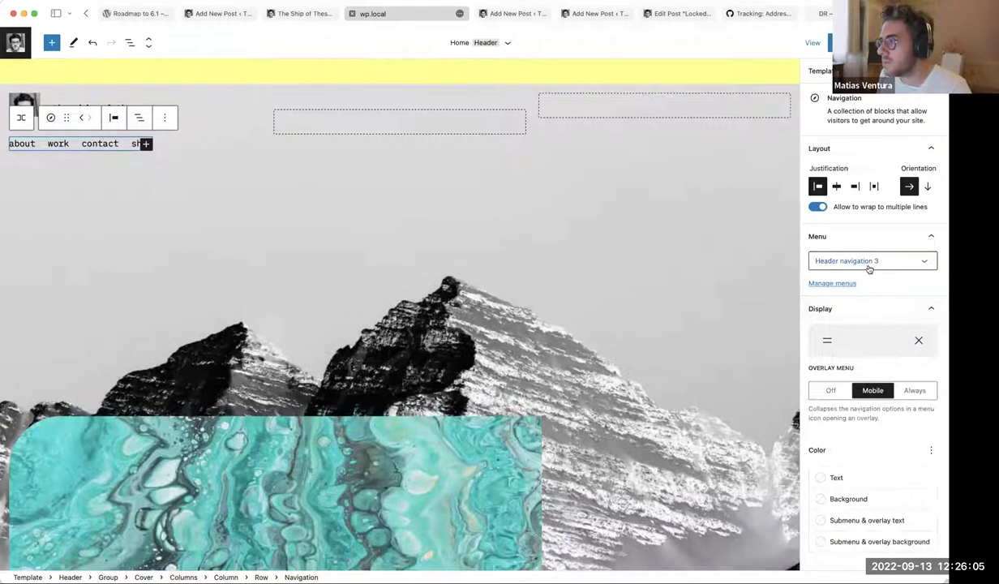
{"action": "left_click", "coordinate": [876, 261]}
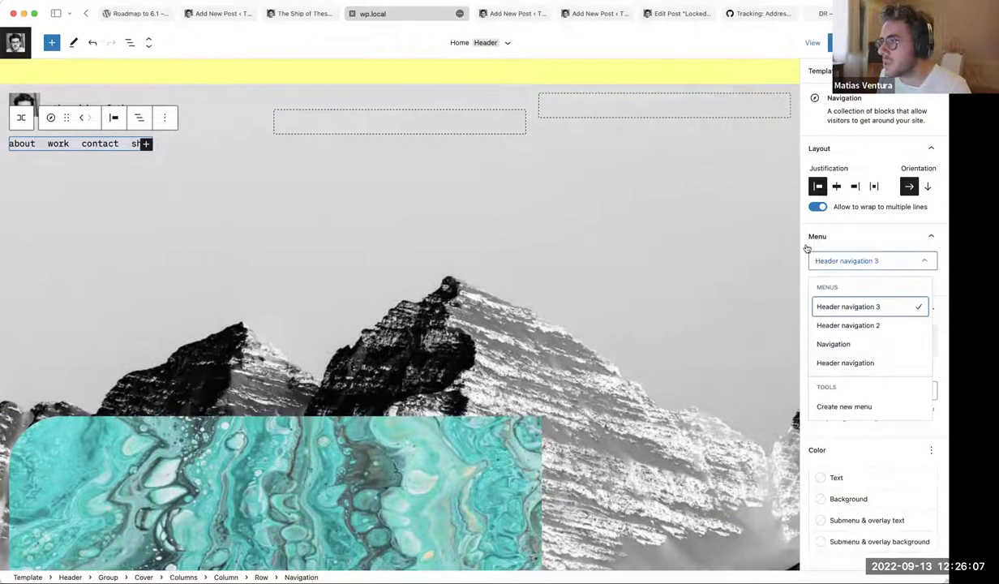
{"action": "left_click", "coordinate": [882, 260]}
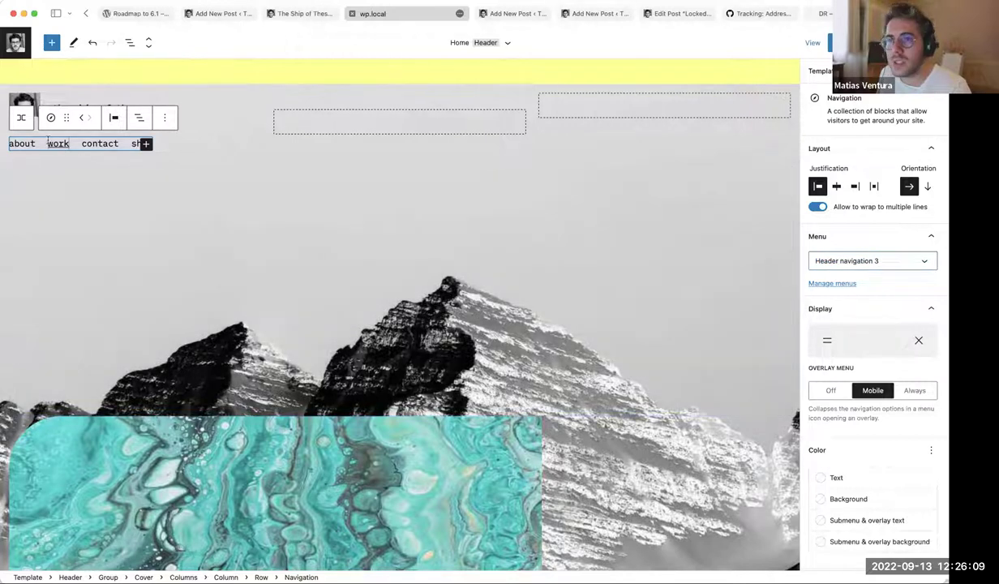
{"action": "left_click", "coordinate": [59, 145]}
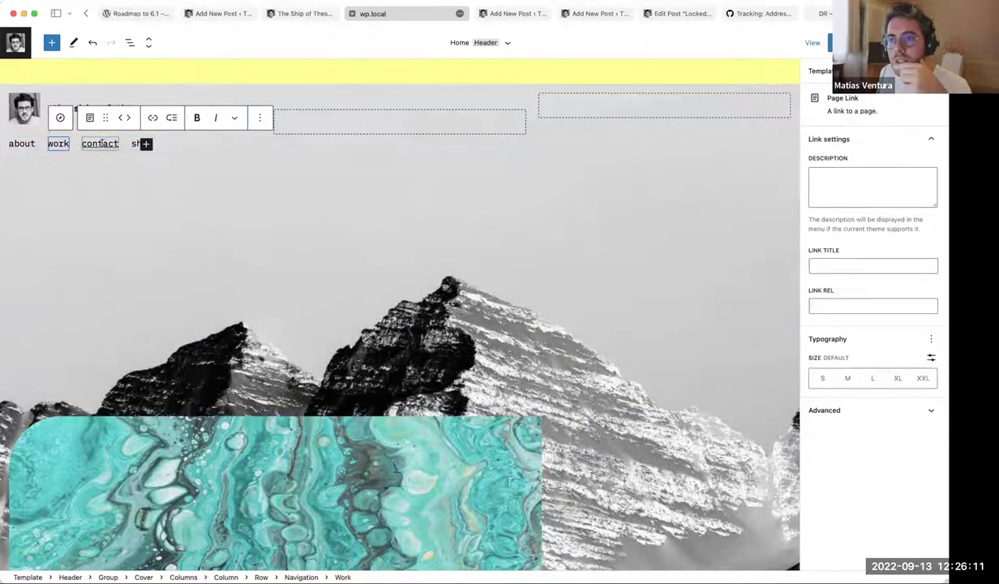
{"action": "key", "text": "super+shift+comma"}
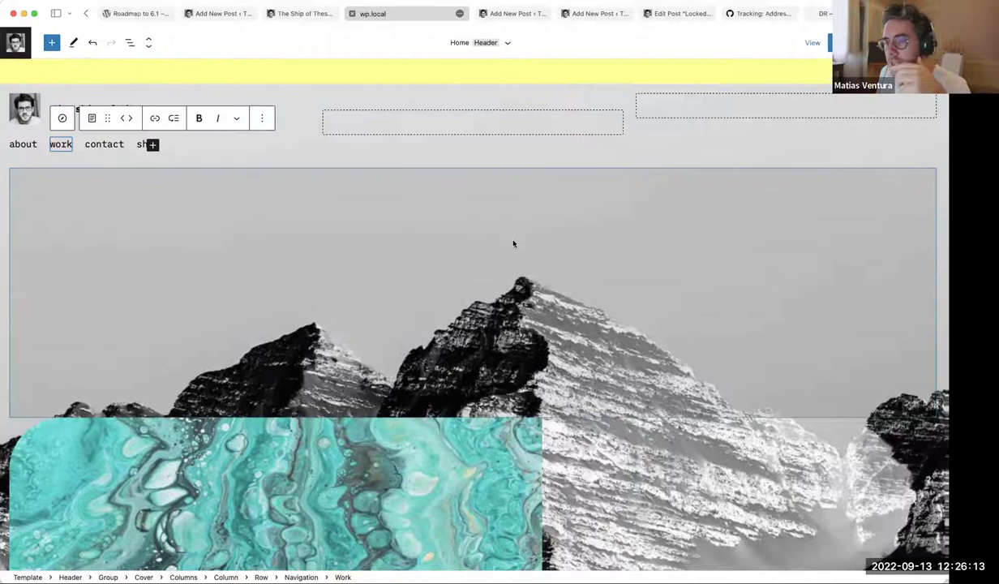
Reload the site editor to discard the unsaved header edits and select the Header template part.
{"action": "key", "text": "super+r"}
{"action": "left_click", "coordinate": [506, 177]}
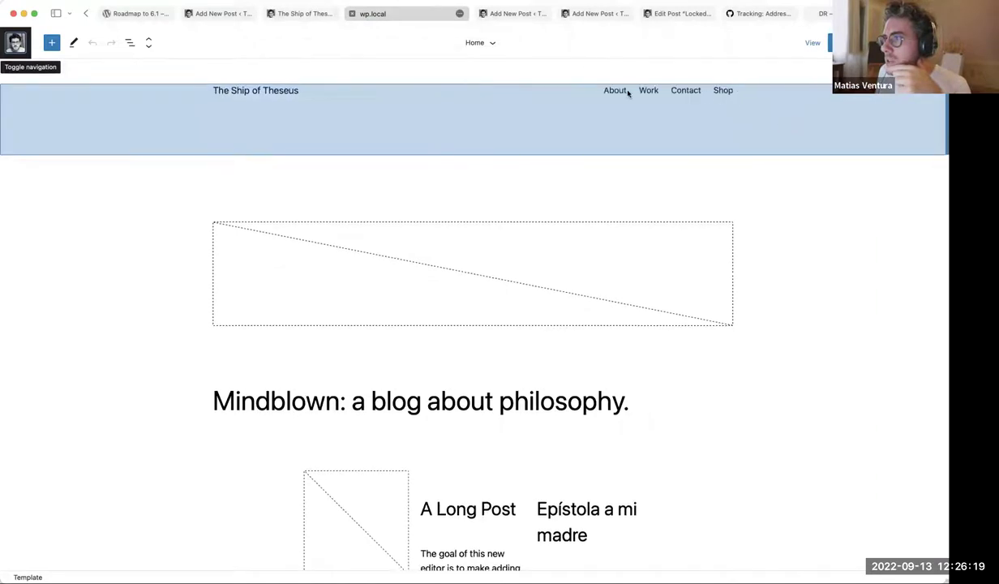
{"action": "left_click", "coordinate": [397, 104]}
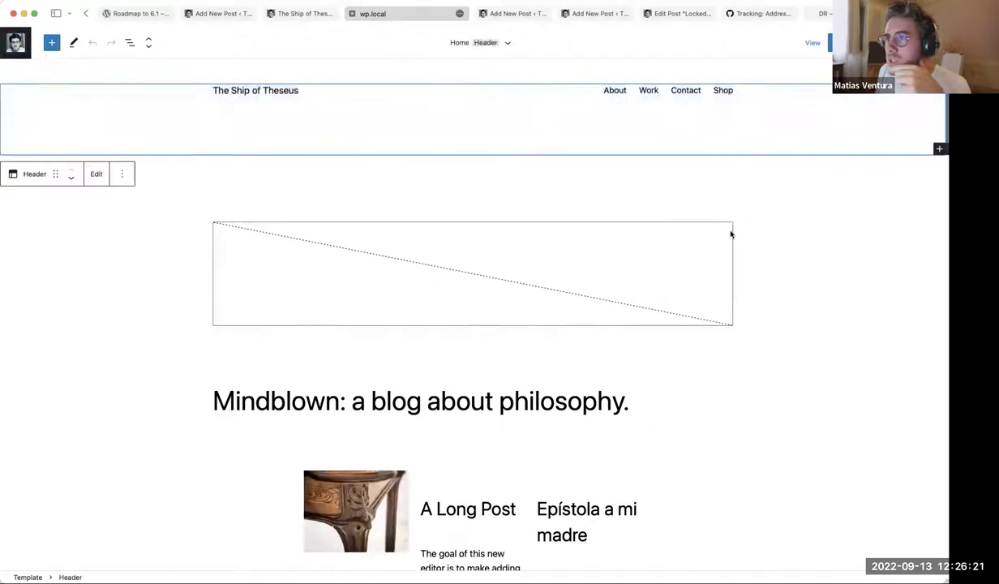
{"action": "scroll", "coordinate": [137, 196], "scroll_direction": "down", "scroll_amount": 3}
Switch to the 6.1 notes post and highlight the Blocks item "Improved experience for featured image on blocks.".
{"action": "left_click", "coordinate": [141, 14]}
{"action": "key", "text": "ctrl+Tab"}
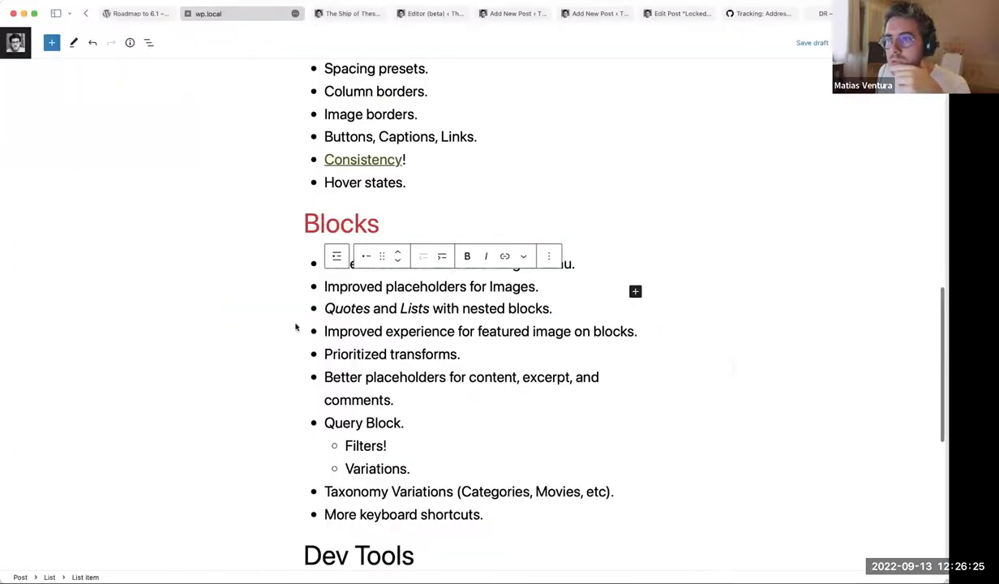
{"action": "scroll", "coordinate": [245, 284], "scroll_direction": "down", "scroll_amount": 1}
{"action": "scroll", "coordinate": [245, 284], "scroll_direction": "down", "scroll_amount": 2}
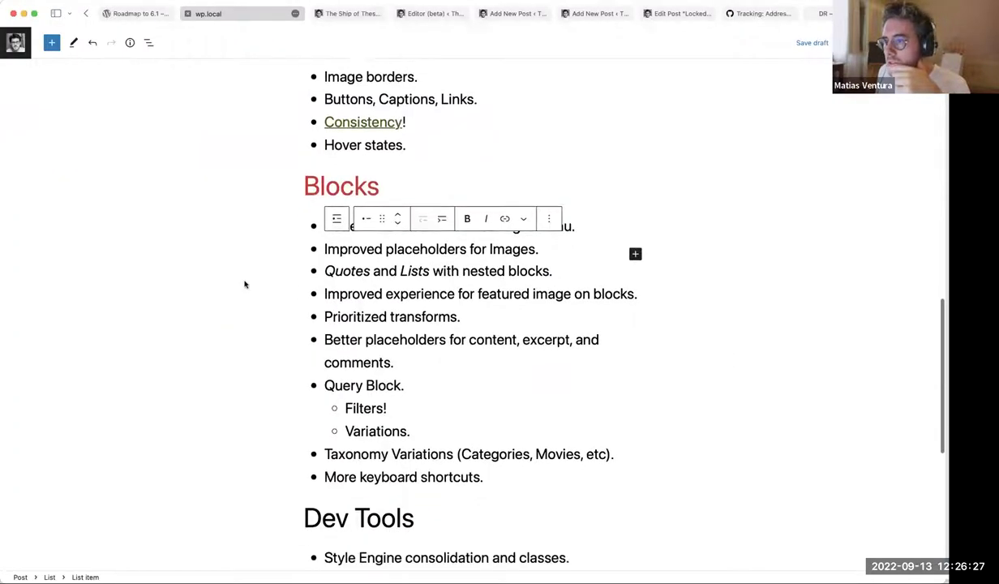
{"action": "triple_click", "coordinate": [427, 270]}
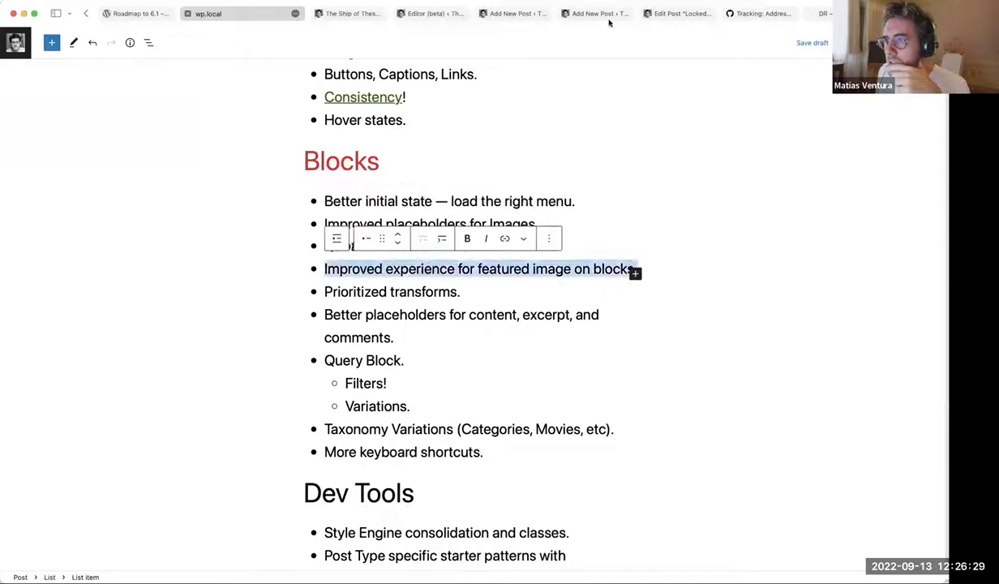
Return to the Home template in the site editor and replace its header with the pattern placing the logo and navigation over the mountain photo.
{"action": "left_click", "coordinate": [509, 13]}
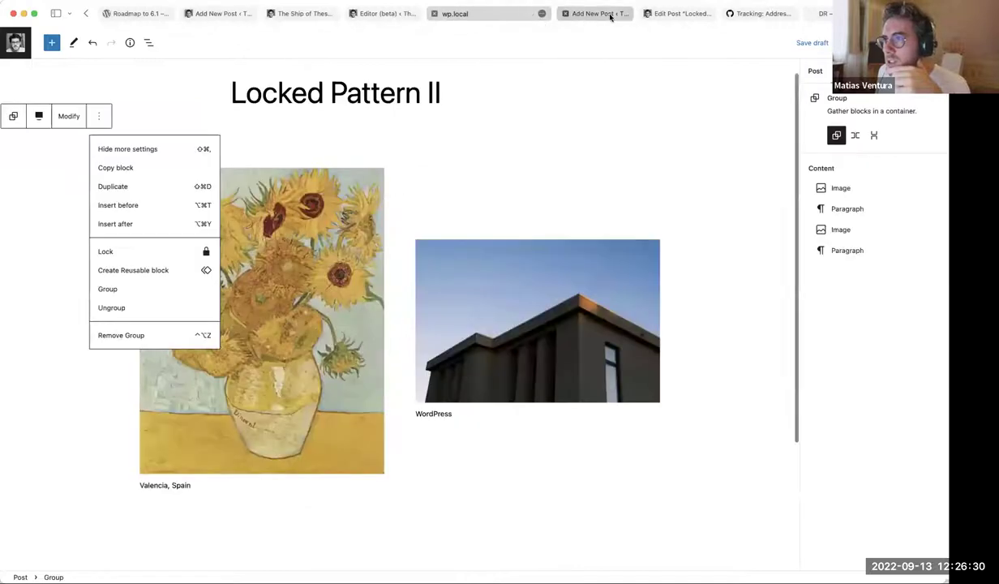
{"action": "left_click", "coordinate": [401, 15]}
{"action": "left_click", "coordinate": [442, 315]}
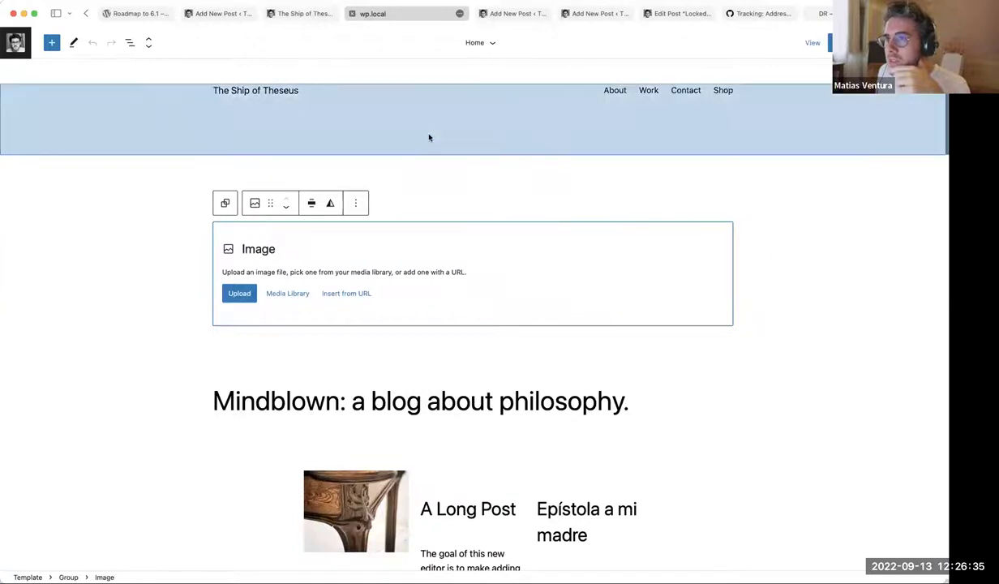
{"action": "left_click", "coordinate": [429, 138]}
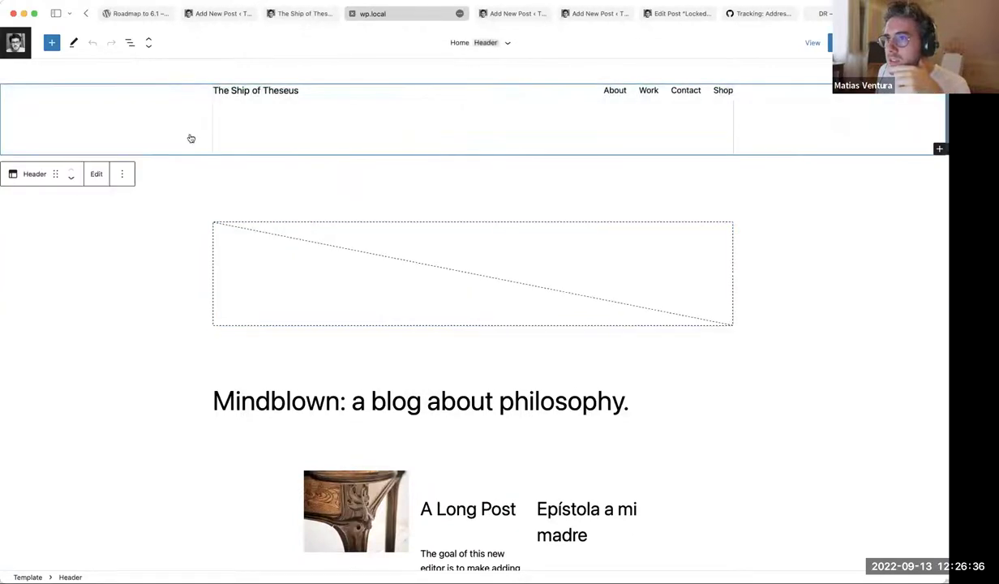
{"action": "left_click", "coordinate": [121, 174]}
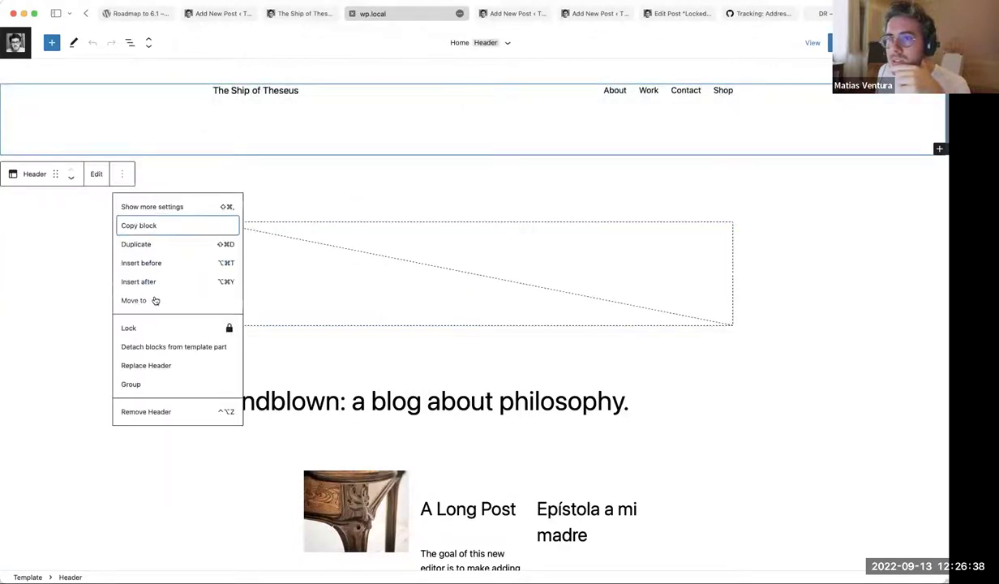
{"action": "left_click", "coordinate": [146, 366]}
{"action": "scroll", "coordinate": [519, 308], "scroll_direction": "down", "scroll_amount": 5}
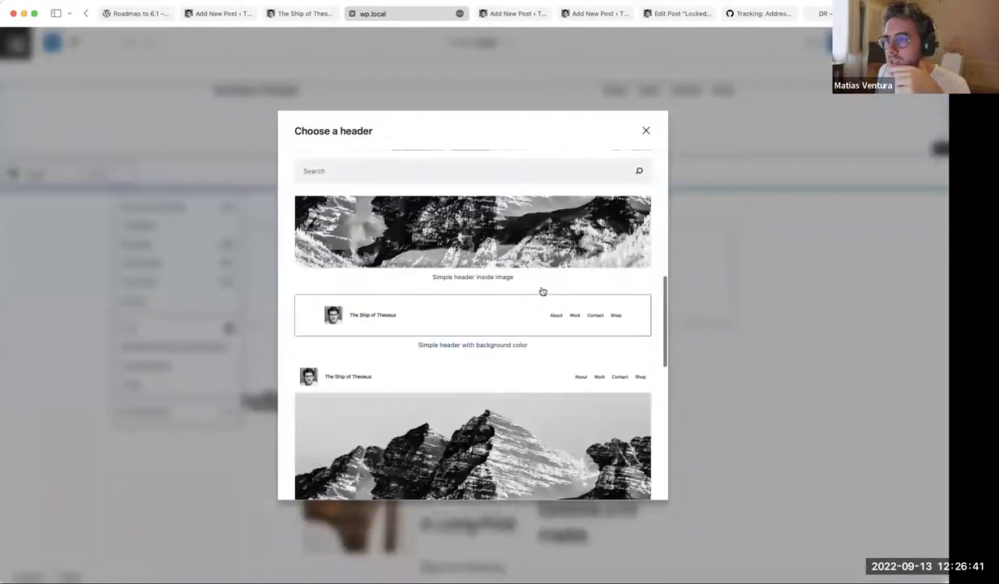
{"action": "scroll", "coordinate": [542, 291], "scroll_direction": "up", "scroll_amount": 4}
{"action": "left_click", "coordinate": [490, 307]}
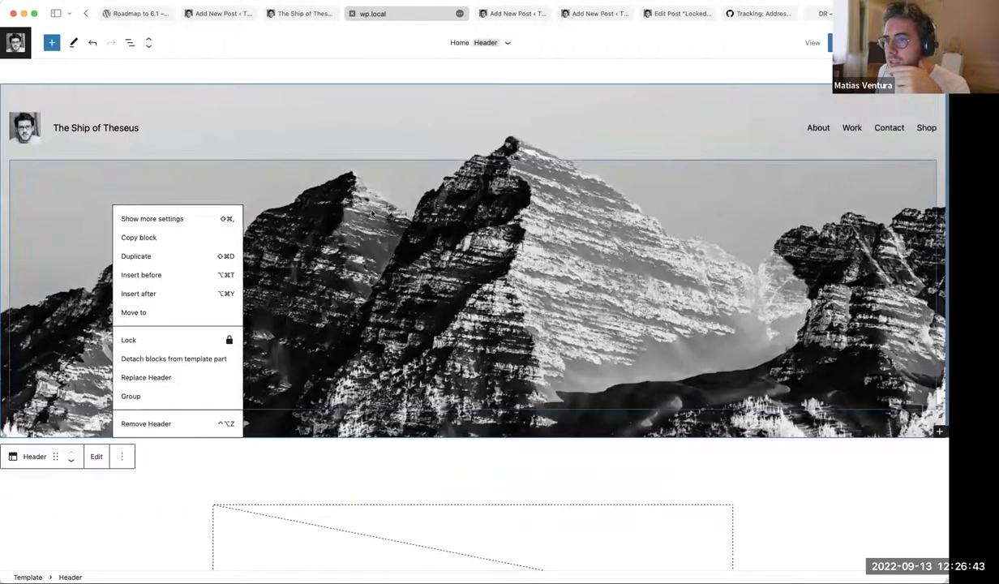
Select the header's Cover block and examine its media replacement options, including using the featured image.
{"action": "left_click", "coordinate": [397, 91]}
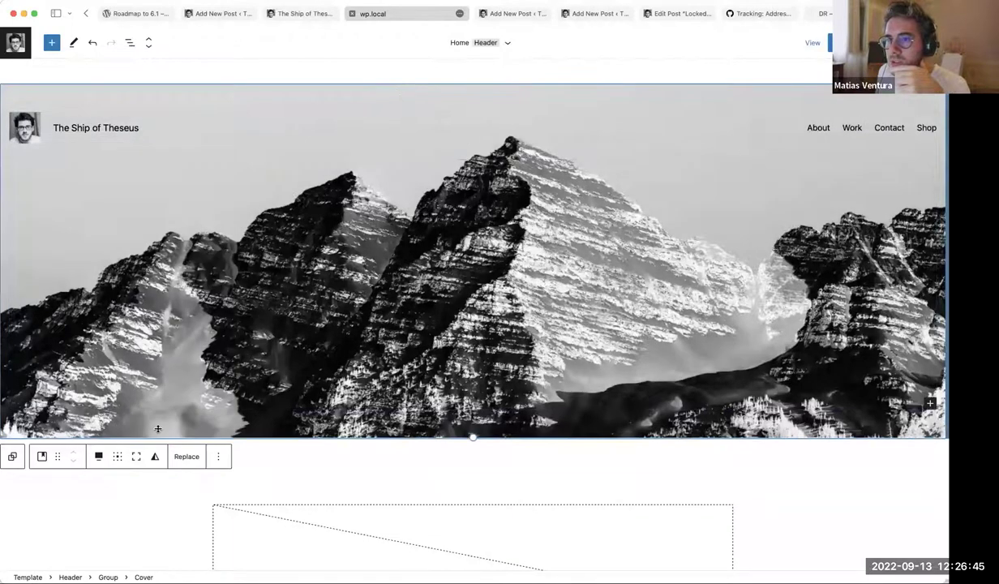
{"action": "left_click", "coordinate": [187, 458]}
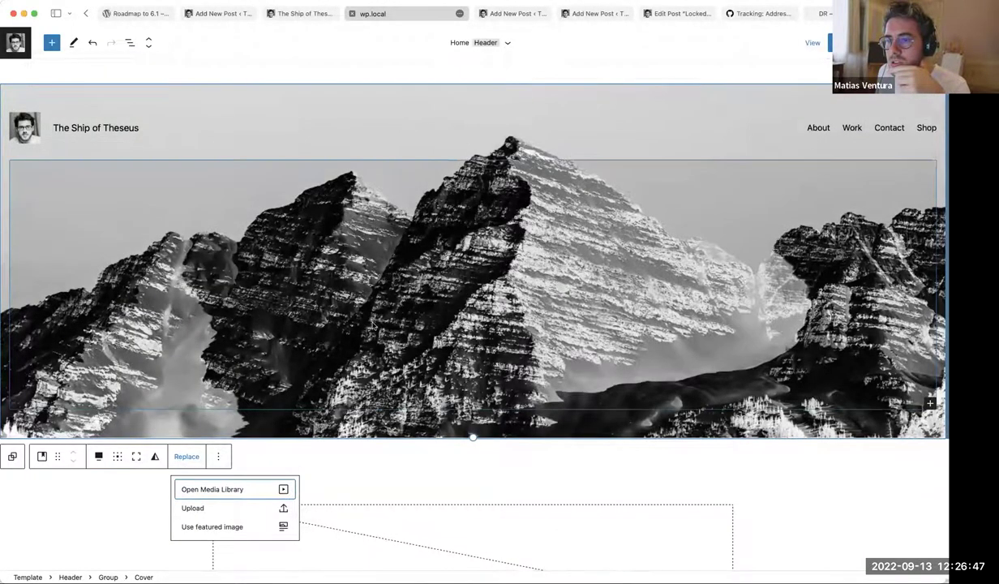
{"action": "scroll", "coordinate": [215, 421], "scroll_direction": "down", "scroll_amount": 5}
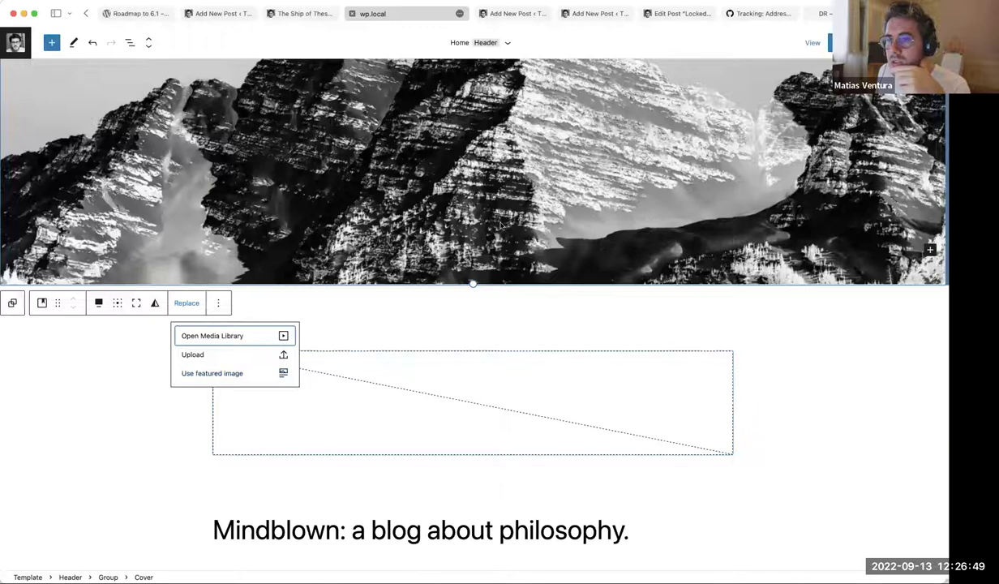
{"action": "scroll", "coordinate": [341, 332], "scroll_direction": "up", "scroll_amount": 5}
{"action": "left_click", "coordinate": [378, 219]}
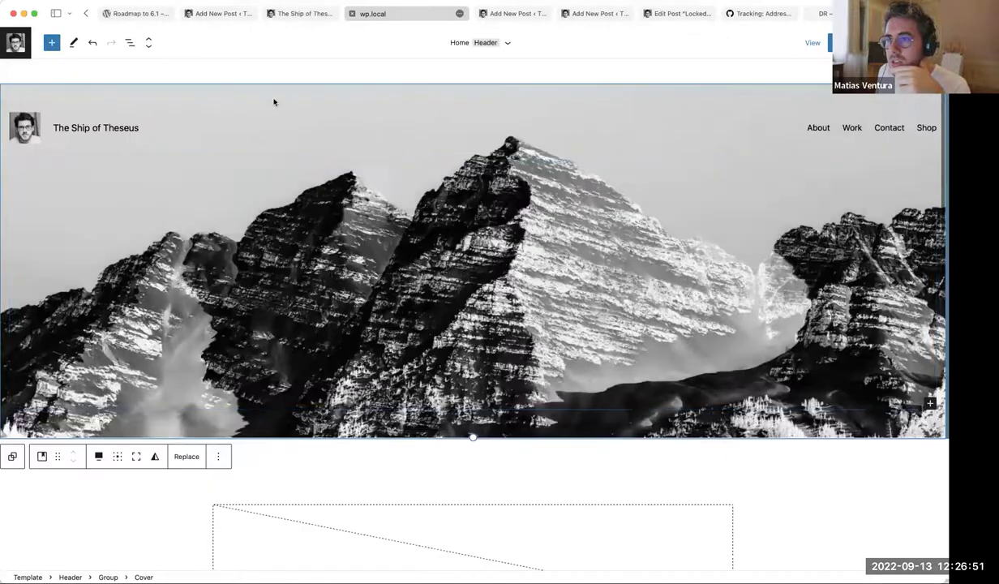
Insert a Cover block after the empty Image block in the Home template and set it to use the featured image.
{"action": "scroll", "coordinate": [382, 211], "scroll_direction": "down", "scroll_amount": 5}
{"action": "scroll", "coordinate": [373, 211], "scroll_direction": "down", "scroll_amount": 6}
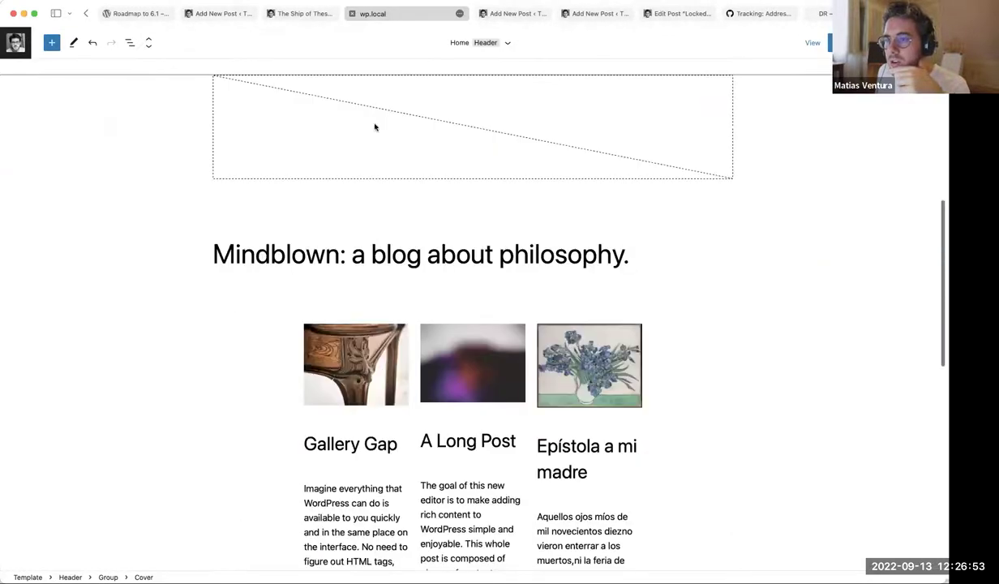
{"action": "scroll", "coordinate": [464, 243], "scroll_direction": "up", "scroll_amount": 6}
{"action": "left_click", "coordinate": [328, 316]}
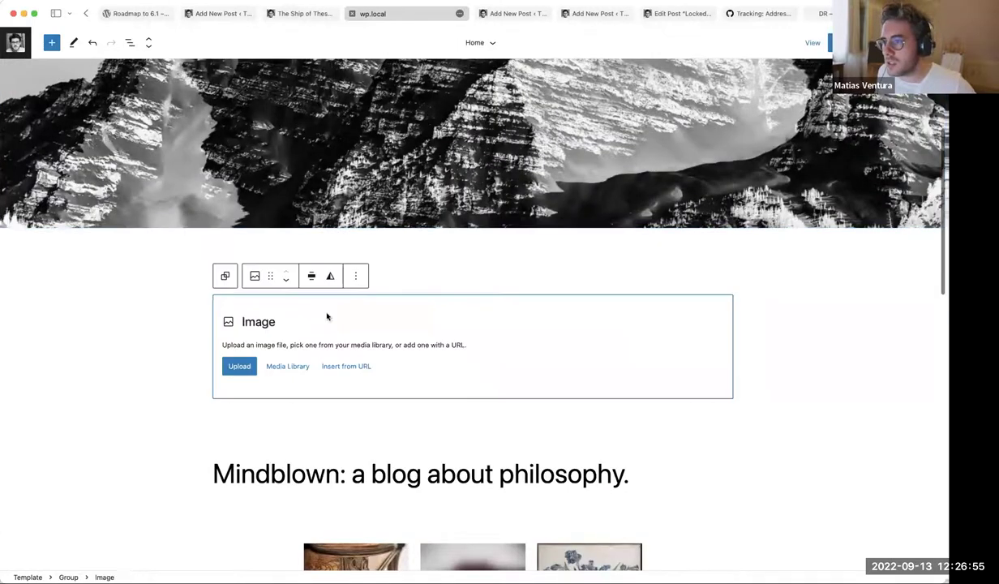
{"action": "left_click", "coordinate": [358, 278]}
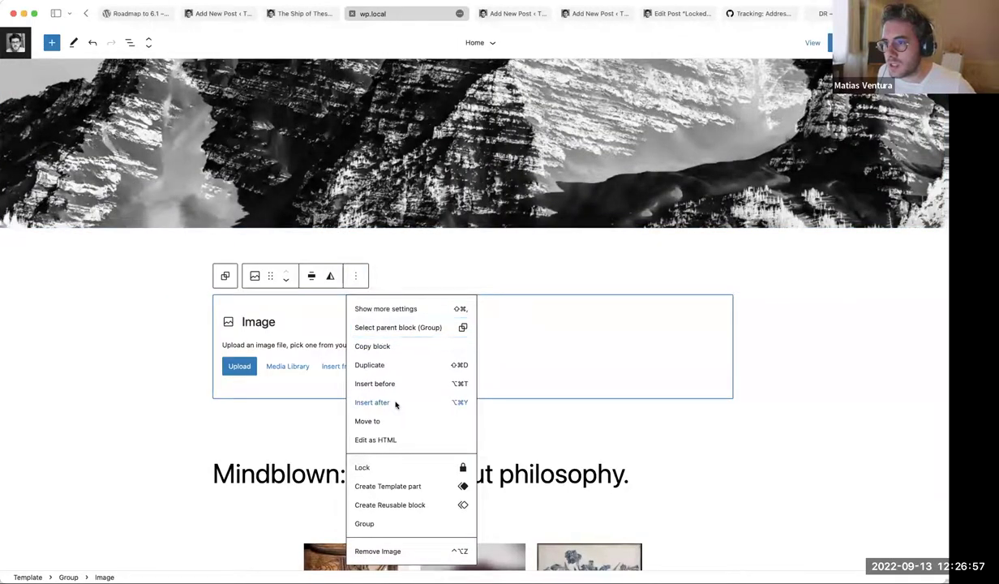
{"action": "left_click", "coordinate": [396, 403]}
{"action": "type", "text": "/cover"}
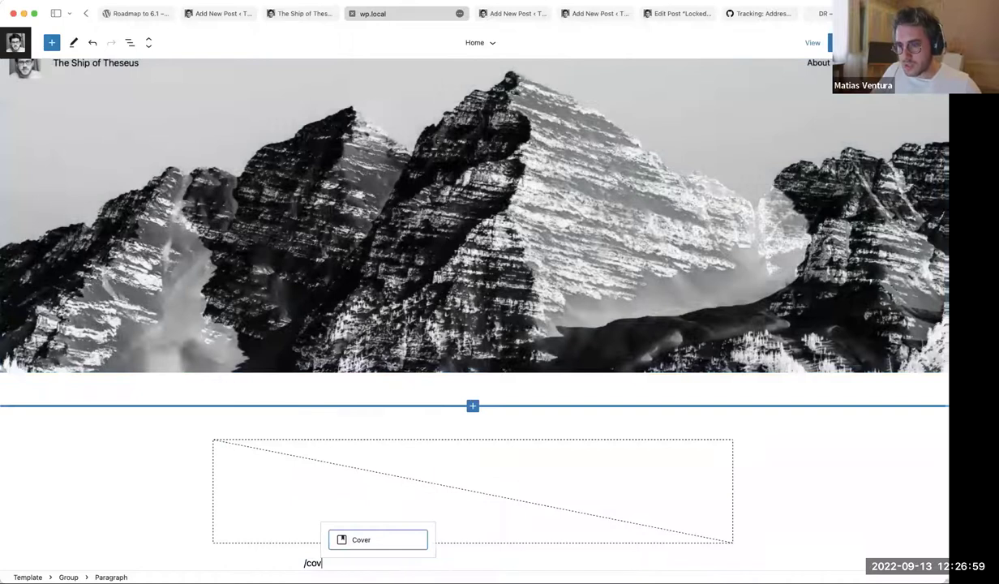
{"action": "key", "text": "Return"}
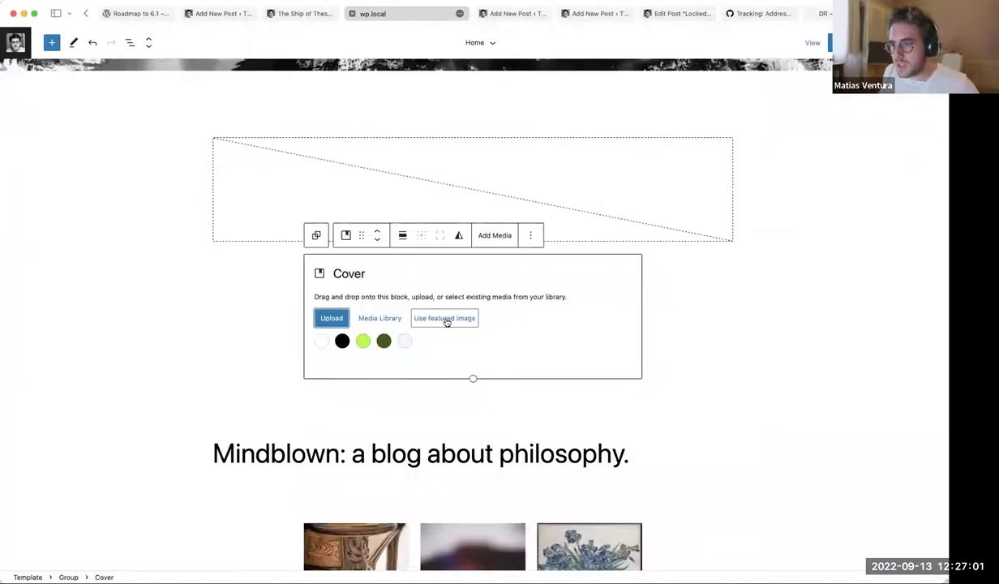
{"action": "left_click", "coordinate": [446, 319]}
{"action": "left_click", "coordinate": [353, 281]}
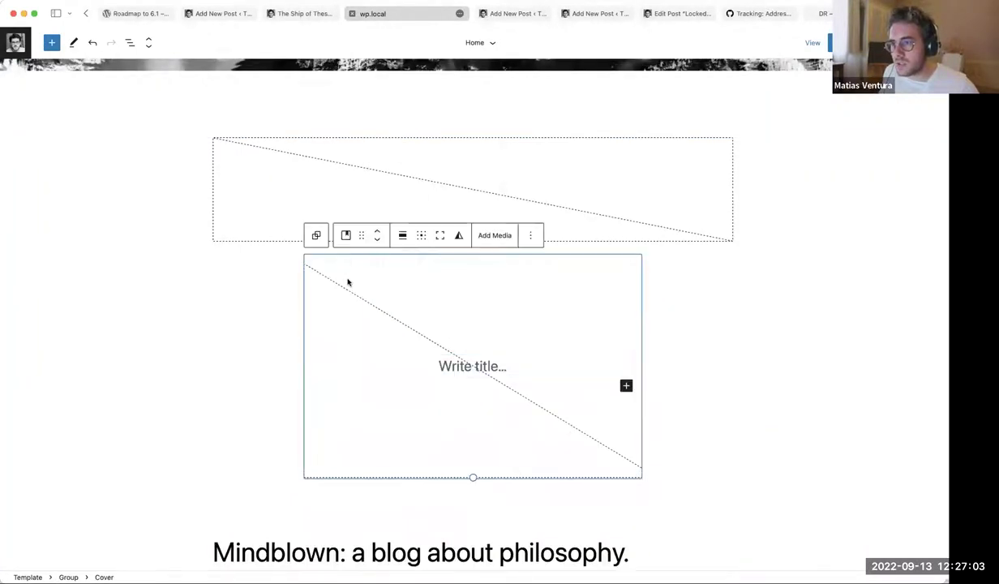
Delete the new Cover block below the Image block.
{"action": "scroll", "coordinate": [247, 363], "scroll_direction": "up", "scroll_amount": 3}
{"action": "scroll", "coordinate": [247, 363], "scroll_direction": "down", "scroll_amount": 5}
{"action": "key", "text": "BackSpace"}
{"action": "scroll", "coordinate": [349, 253], "scroll_direction": "up", "scroll_amount": 3}
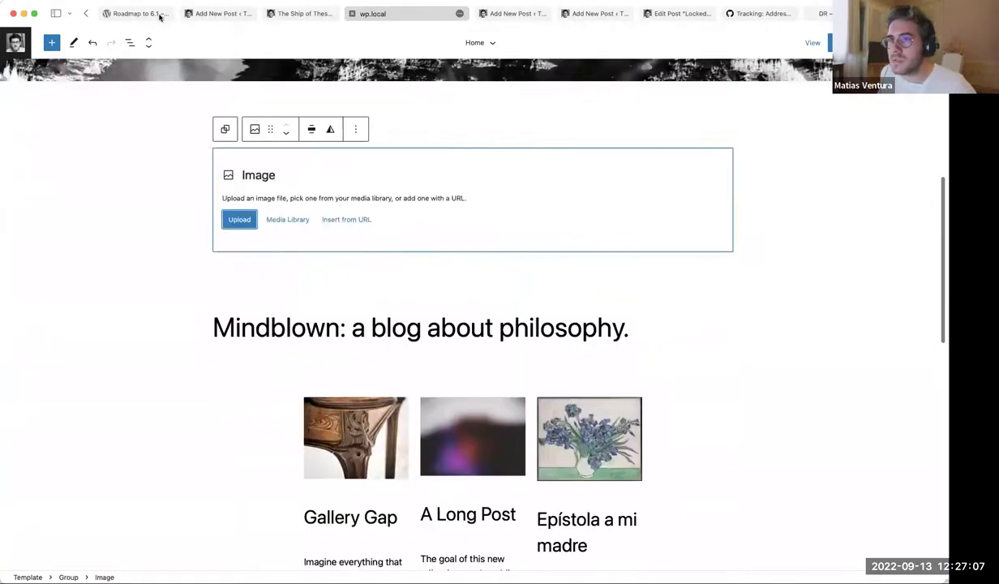
Place the cursor in the "Prioritized transforms" item of the 6.1 notes and switch to the Locked Pattern II post with the purple statue pattern.
{"action": "left_click", "coordinate": [244, 14]}
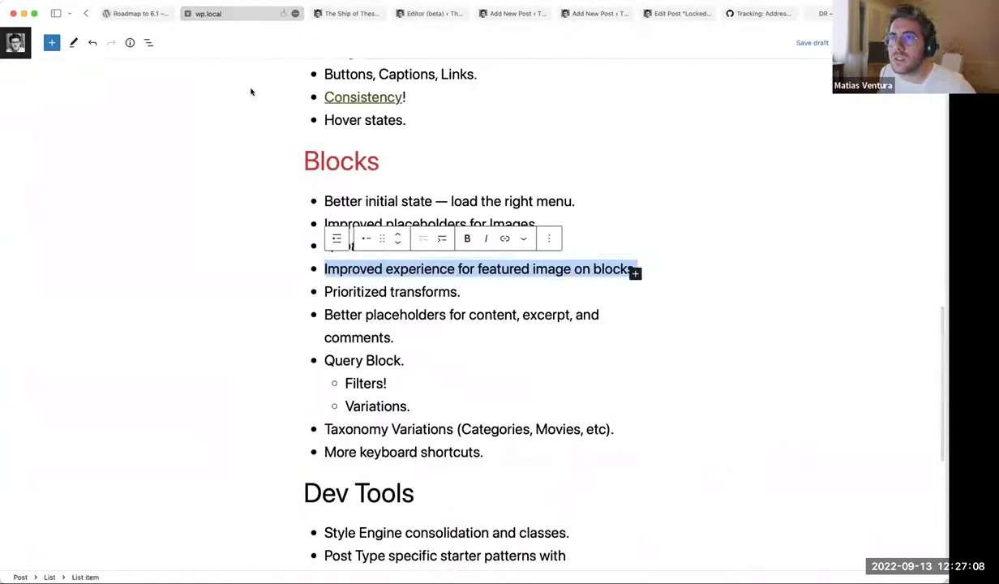
{"action": "left_click", "coordinate": [396, 292]}
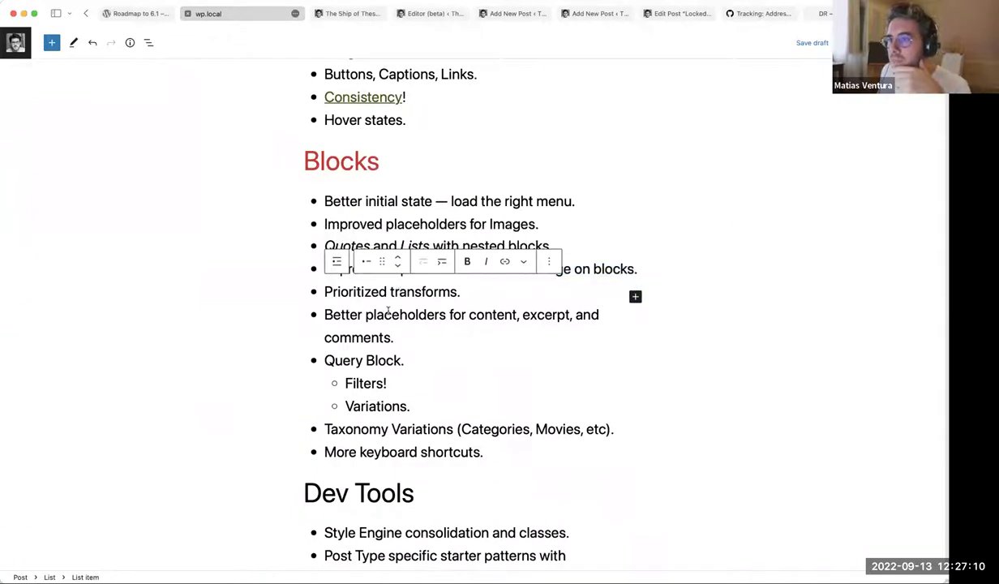
{"action": "left_click", "coordinate": [349, 14]}
{"action": "left_click", "coordinate": [432, 14]}
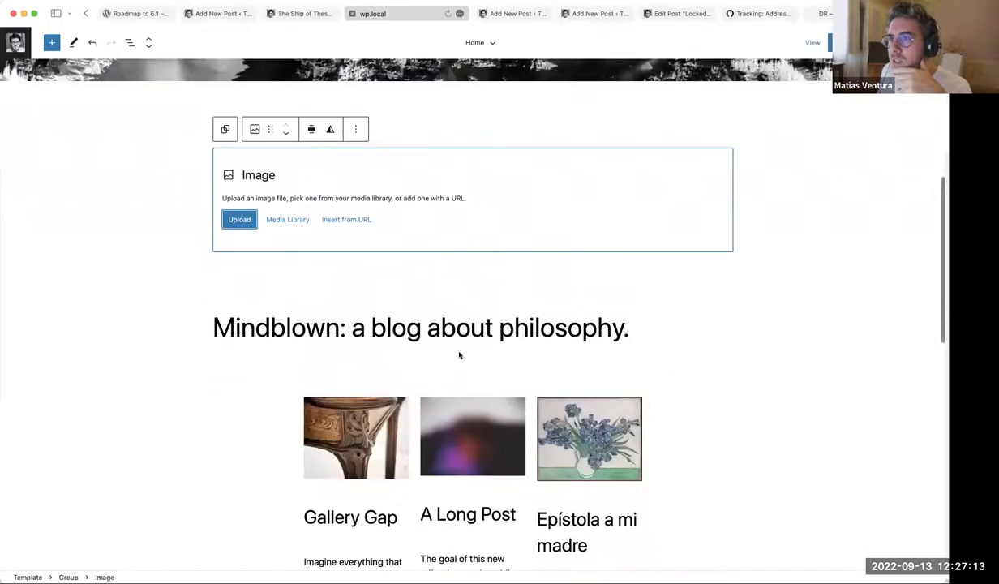
{"action": "left_click", "coordinate": [511, 15]}
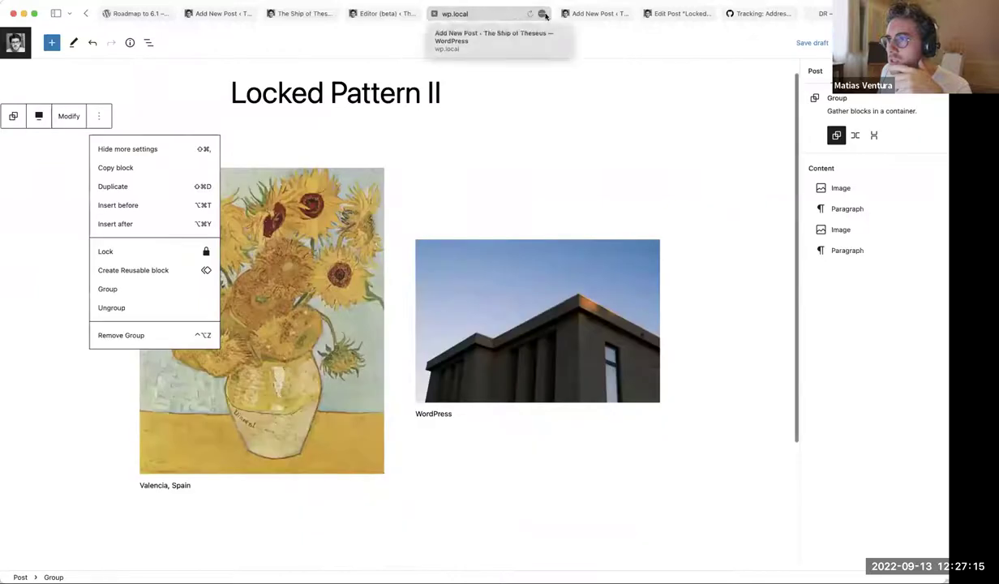
{"action": "mouse_move", "coordinate": [381, 14]}
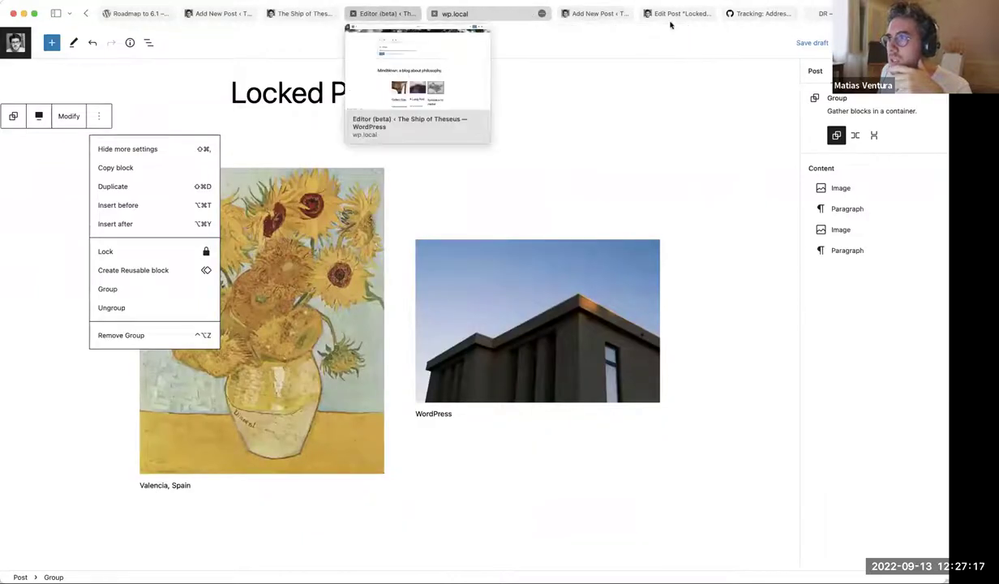
{"action": "left_click", "coordinate": [594, 15]}
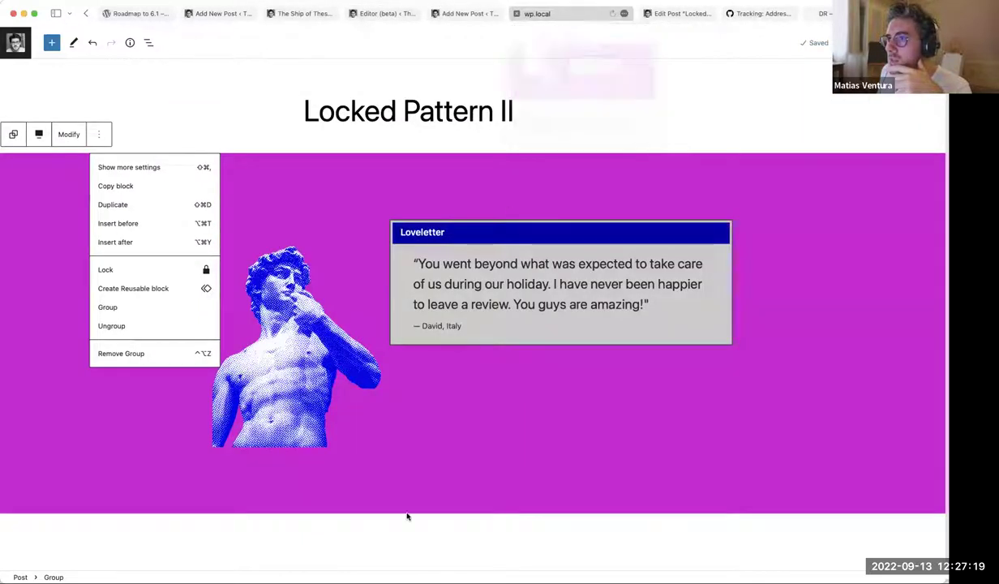
Add a paragraph reading "Hello" below the purple pattern.
{"action": "scroll", "coordinate": [438, 454], "scroll_direction": "down", "scroll_amount": 3}
{"action": "left_click", "coordinate": [448, 352]}
{"action": "left_click", "coordinate": [464, 363]}
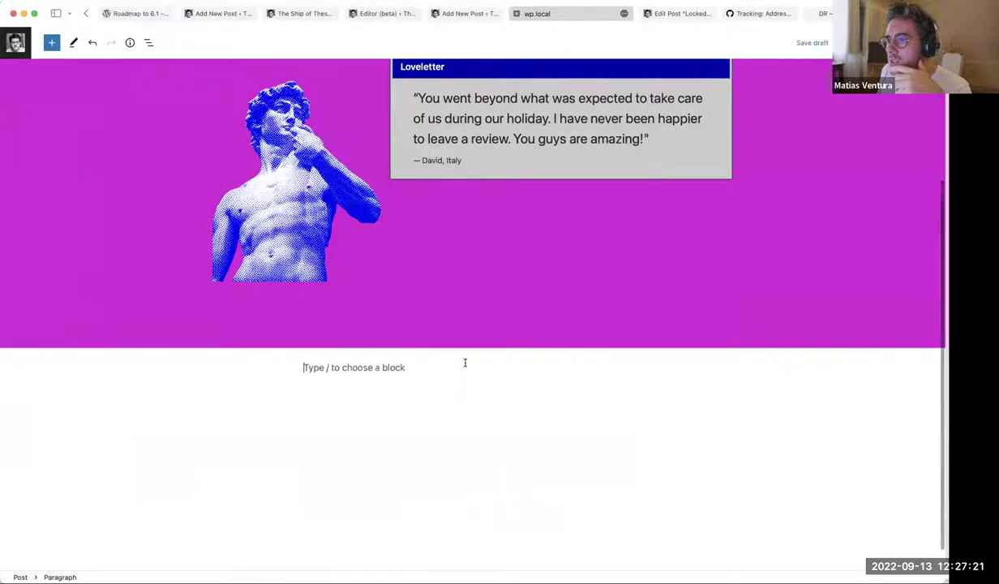
{"action": "type", "text": "H"}
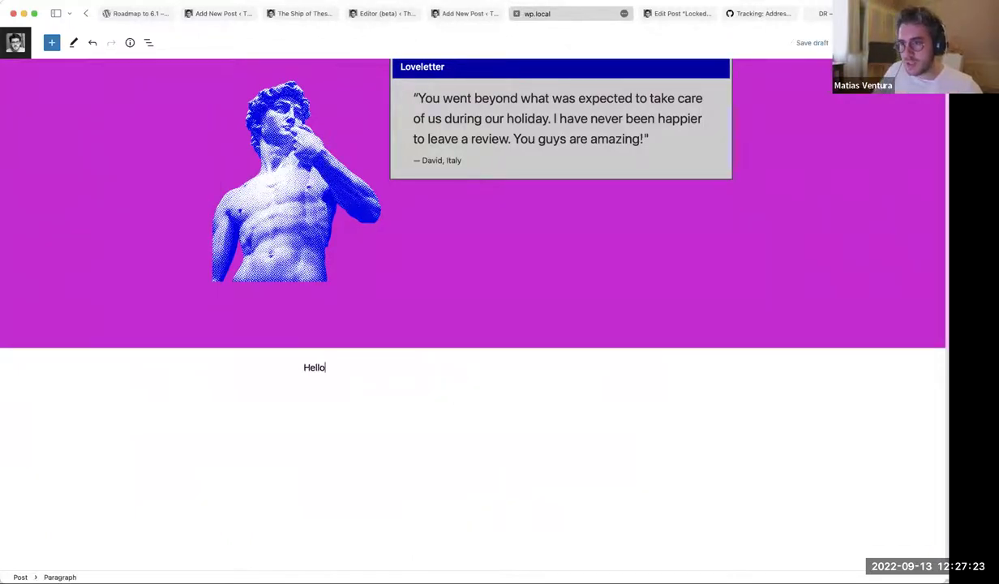
{"action": "type", "text": "ello"}
{"action": "key", "text": "Return"}
Examine the block transform options for the Hello paragraph and preview the Heading and List results without applying one.
{"action": "left_click", "coordinate": [318, 338]}
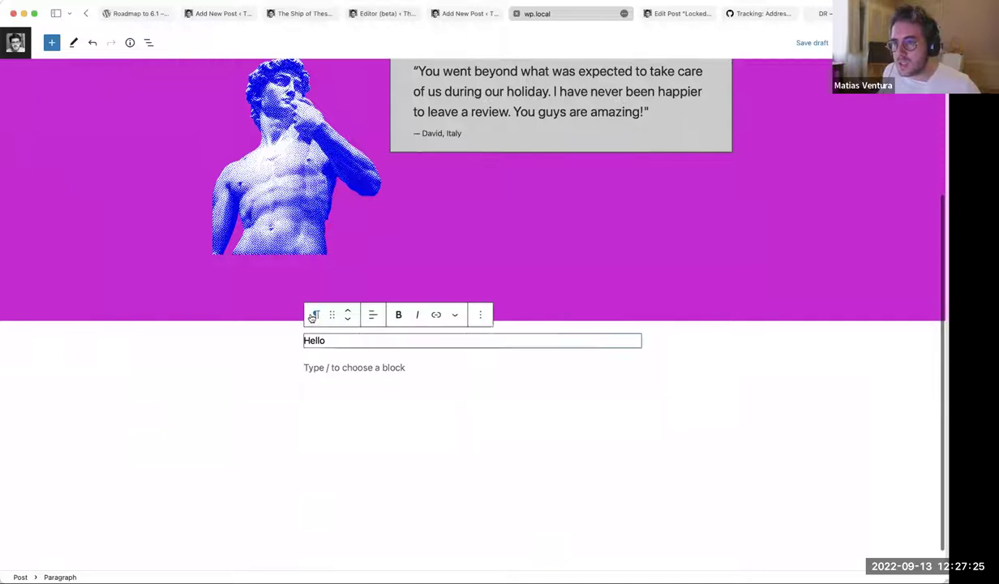
{"action": "left_click", "coordinate": [316, 315]}
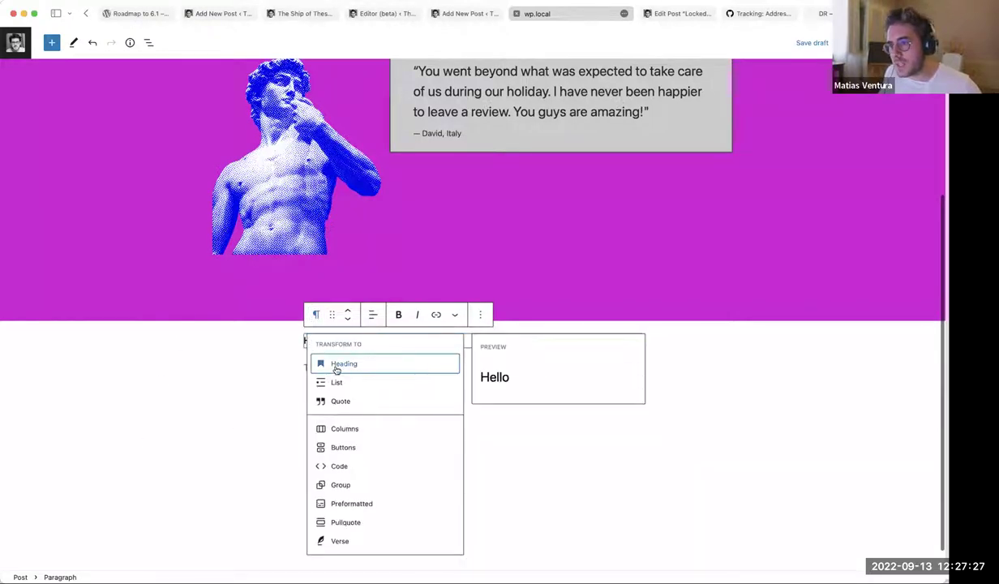
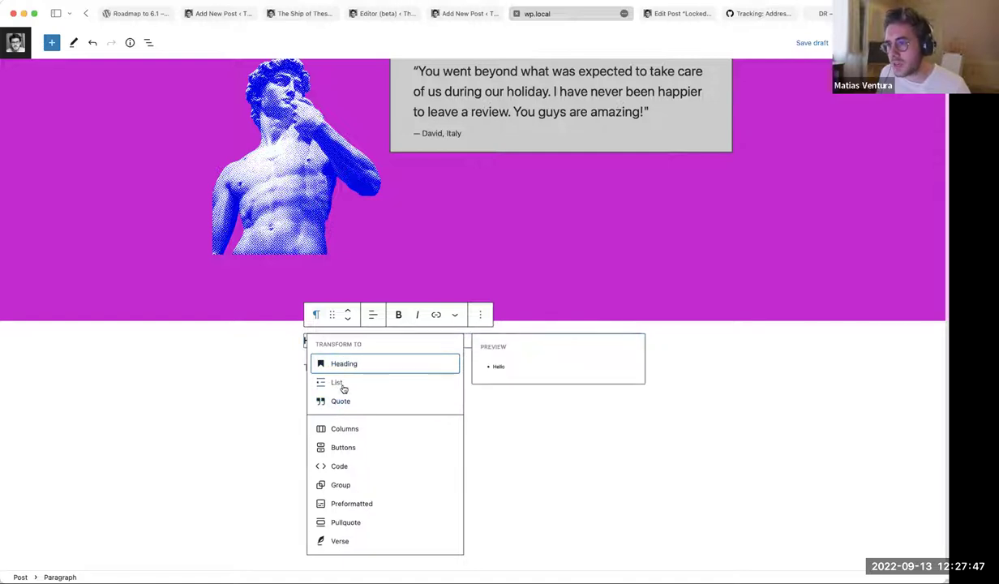
{"action": "left_click", "coordinate": [203, 417]}
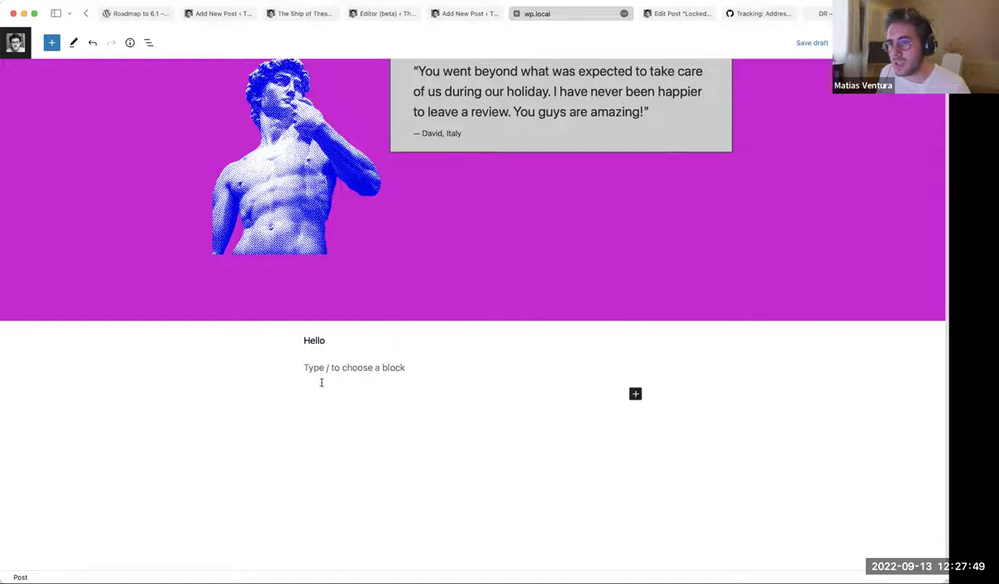
Transform the Hello paragraph into a List and back into a Paragraph.
{"action": "left_click", "coordinate": [313, 340]}
{"action": "left_click", "coordinate": [316, 314]}
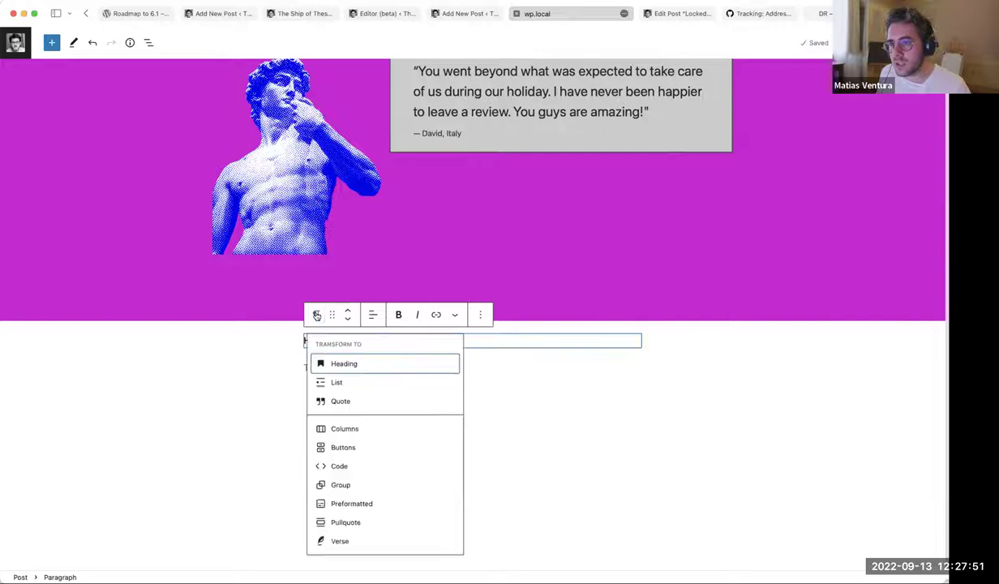
{"action": "left_click", "coordinate": [337, 385]}
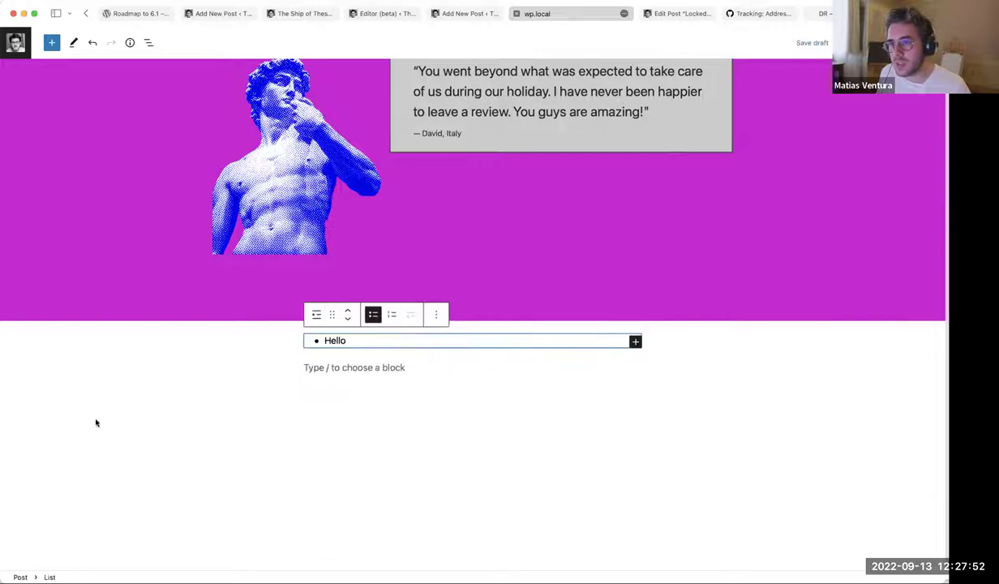
{"action": "left_click", "coordinate": [316, 316]}
{"action": "left_click", "coordinate": [365, 361]}
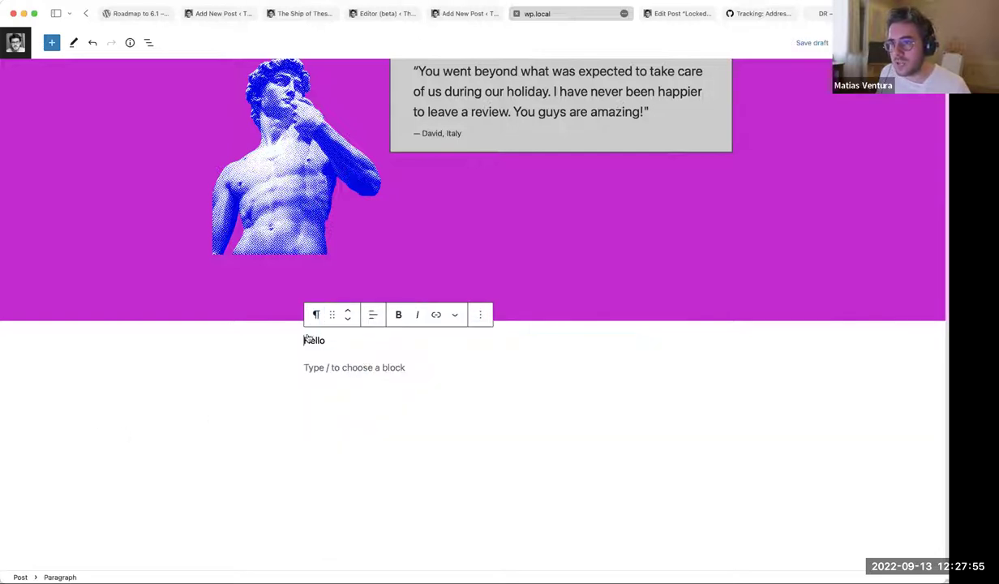
Transform the Hello paragraph into a List block.
{"action": "left_click", "coordinate": [316, 316]}
{"action": "left_click", "coordinate": [358, 385]}
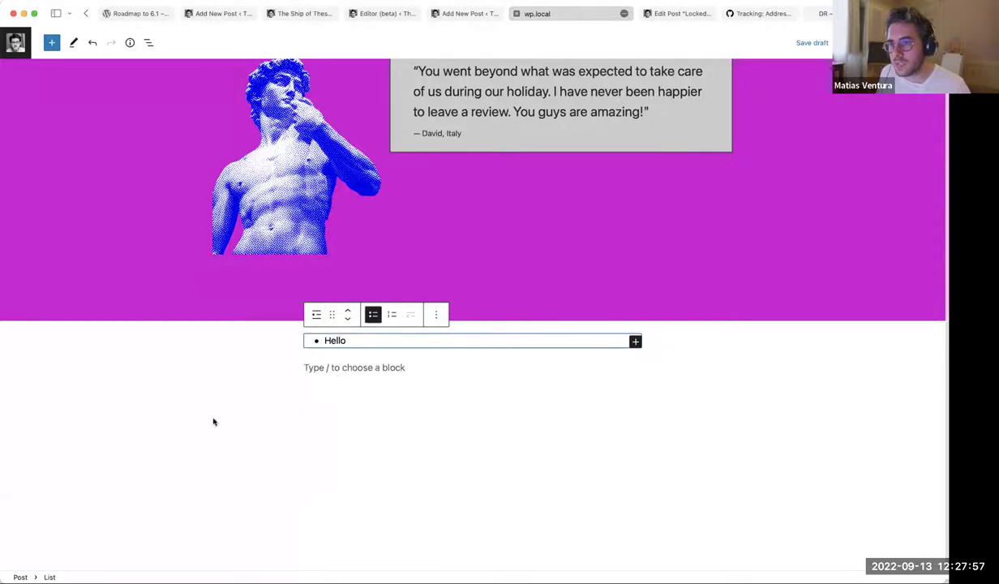
Switch to the 6.1 notes post and highlight the Blocks item "Better placeholders for content, excerpt, and comments.".
{"action": "left_click", "coordinate": [220, 14]}
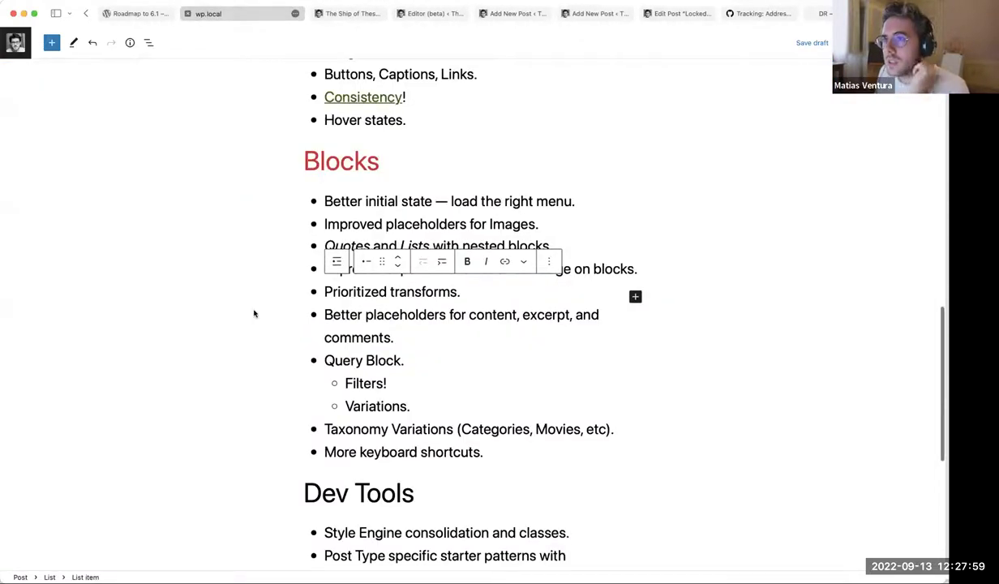
{"action": "scroll", "coordinate": [313, 294], "scroll_direction": "down", "scroll_amount": 2}
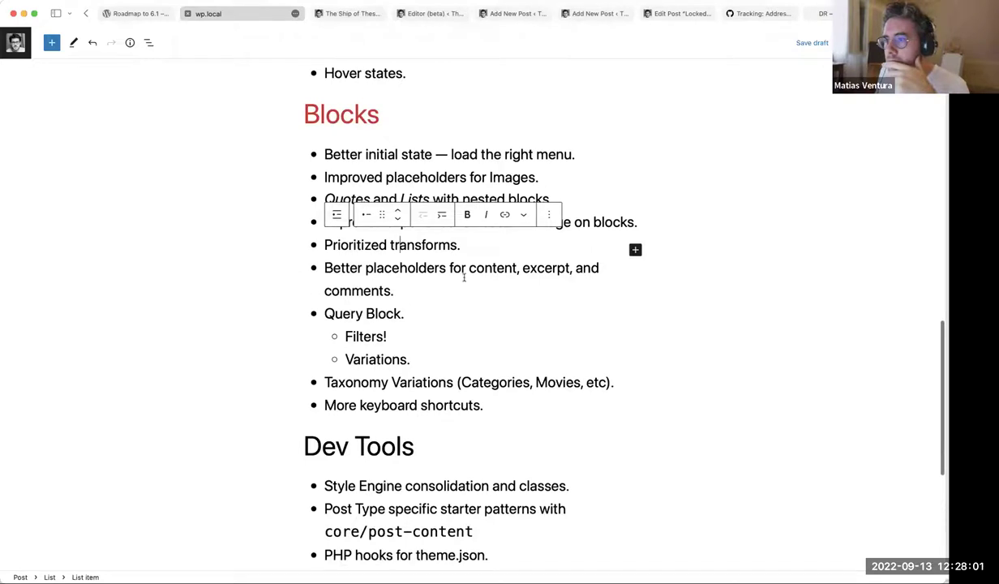
{"action": "triple_click", "coordinate": [405, 268]}
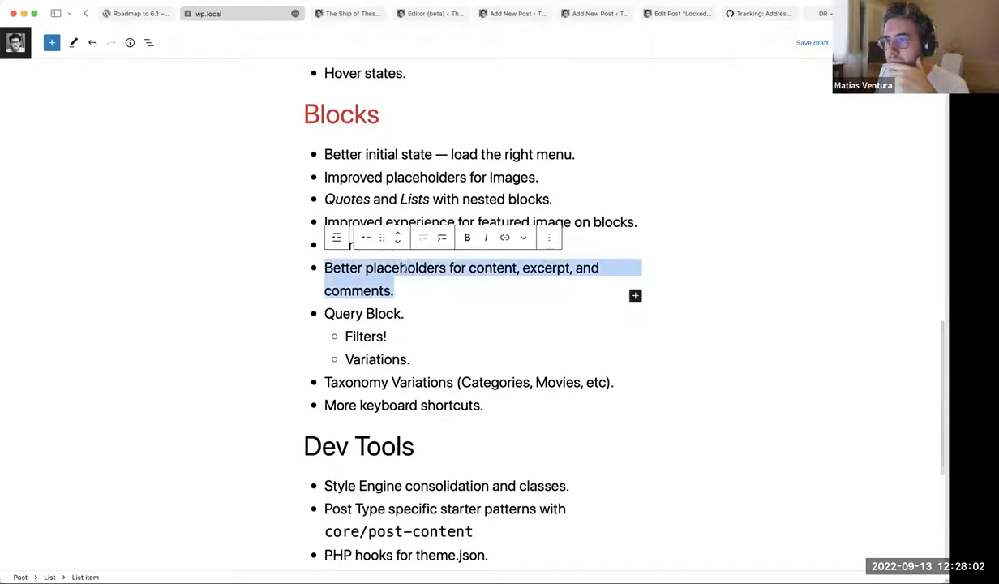
Return to the site editor and open the Single template from the template list.
{"action": "left_click", "coordinate": [349, 14]}
{"action": "left_click", "coordinate": [386, 13]}
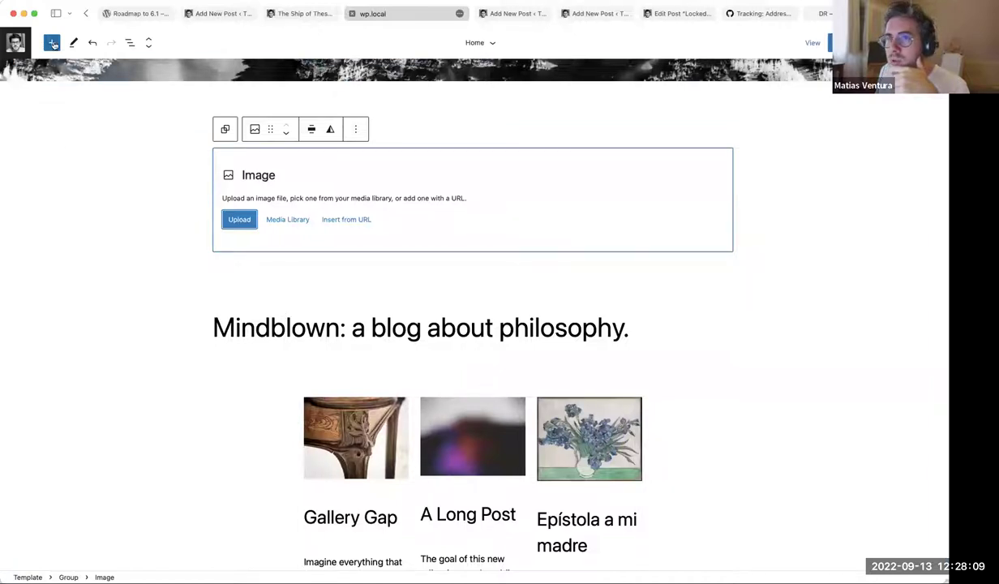
{"action": "left_click", "coordinate": [20, 43]}
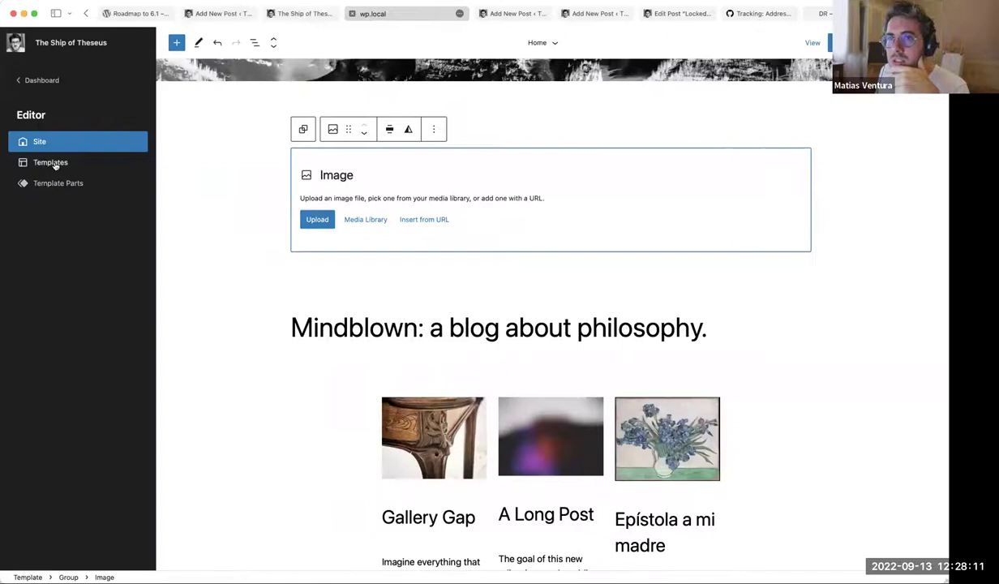
{"action": "left_click", "coordinate": [54, 161]}
{"action": "left_click", "coordinate": [330, 153]}
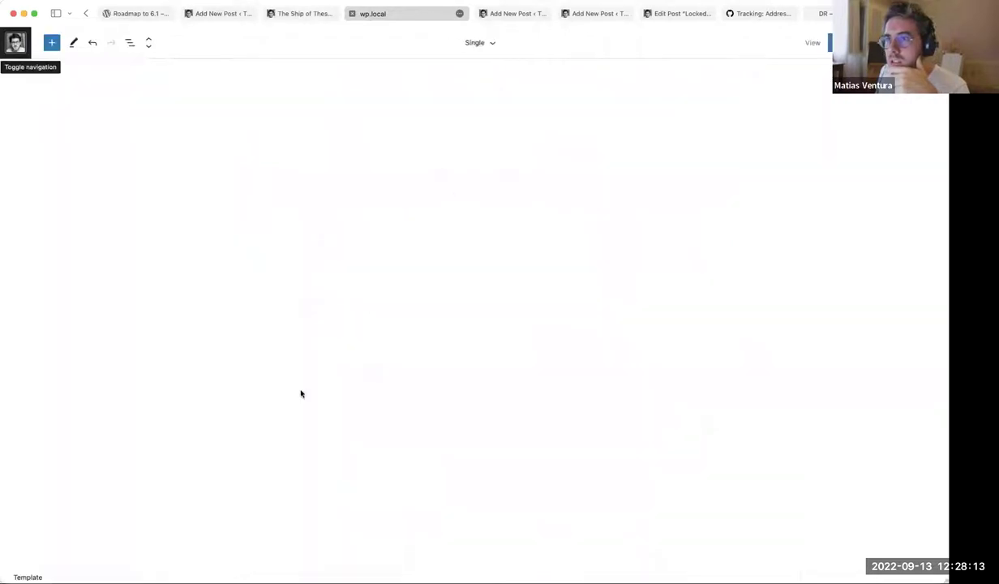
Examine the Single template's content and comments placeholders and select the Post Content block.
{"action": "scroll", "coordinate": [402, 446], "scroll_direction": "down", "scroll_amount": 6}
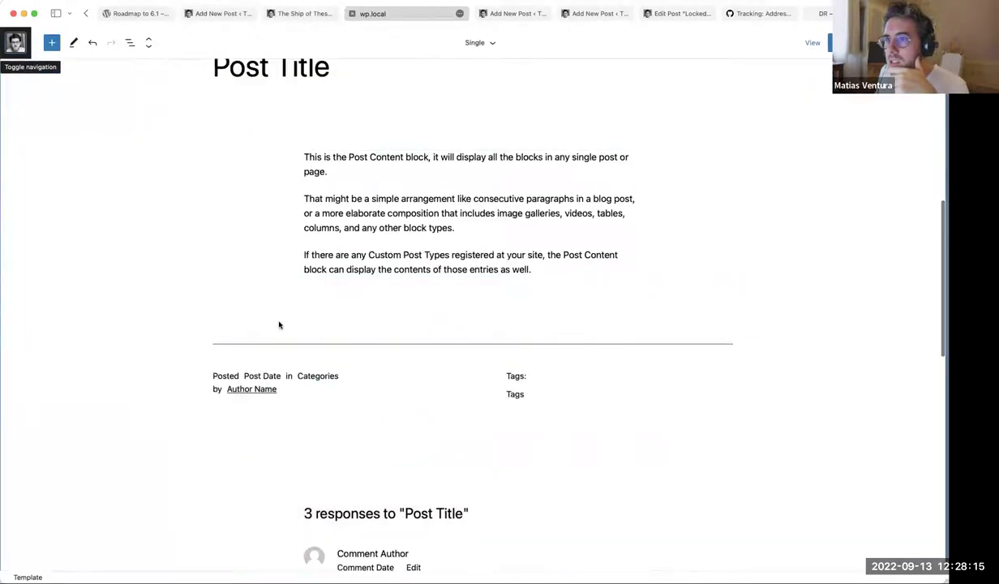
{"action": "scroll", "coordinate": [298, 95], "scroll_direction": "up", "scroll_amount": 2}
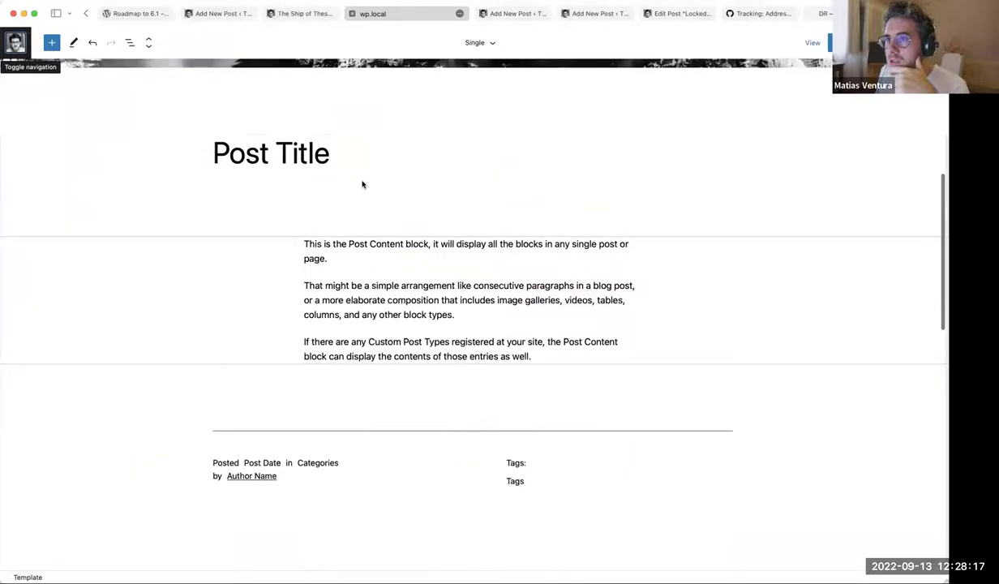
{"action": "left_click", "coordinate": [435, 356]}
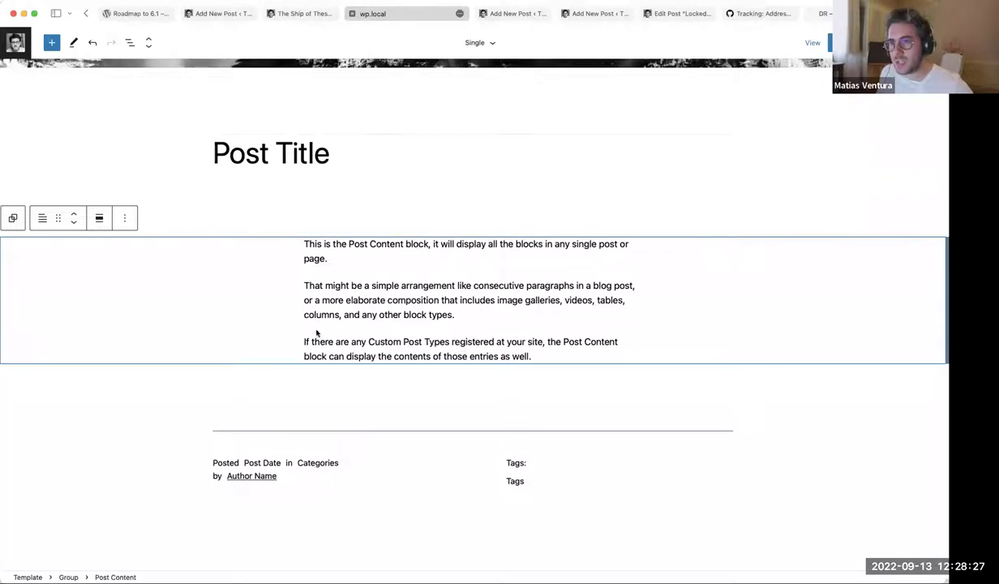
Highlight the "Query Block" item in the 6.1 notes and switch to the Locked Pattern II post containing the Hello list.
{"action": "left_click", "coordinate": [210, 13]}
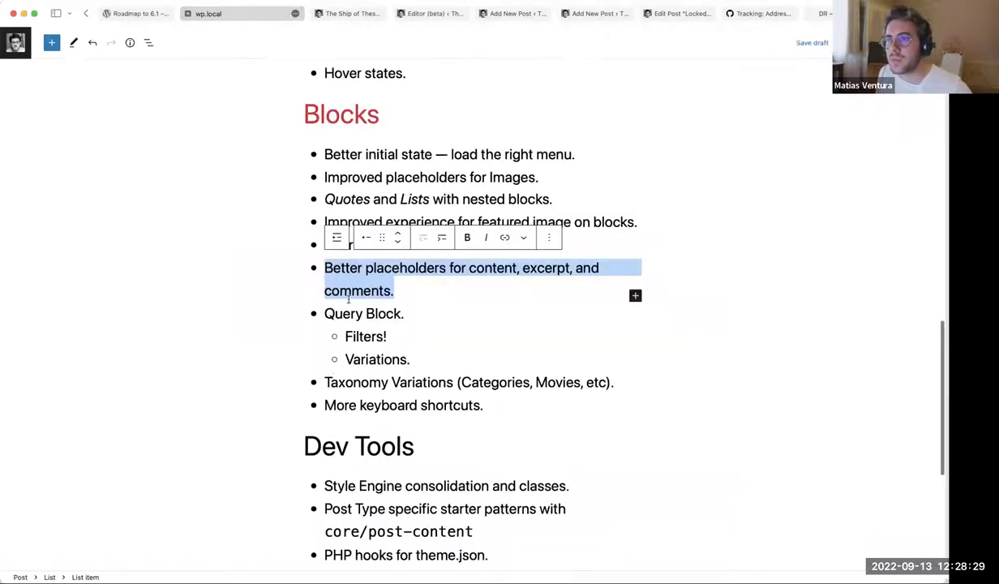
{"action": "triple_click", "coordinate": [358, 312]}
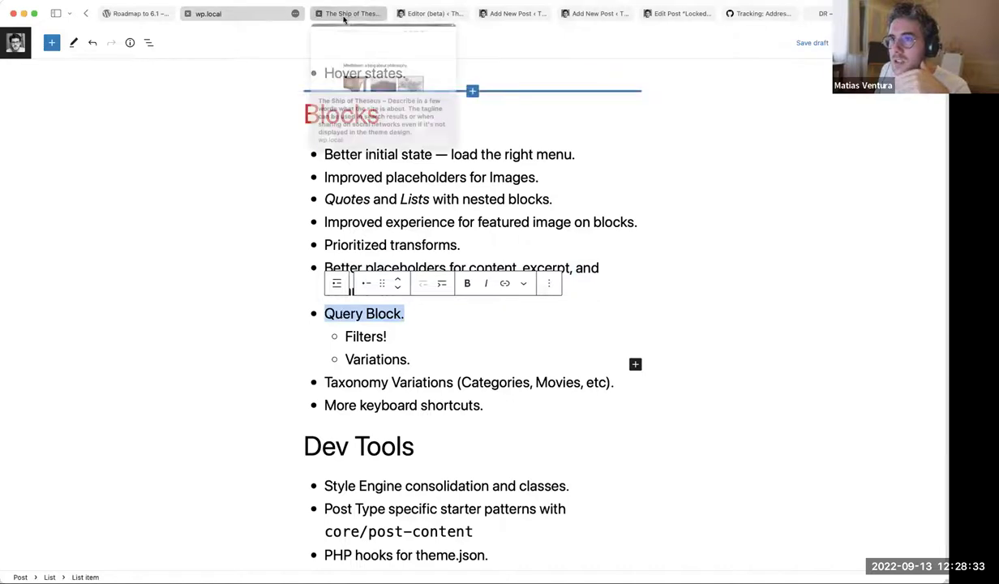
{"action": "left_click", "coordinate": [584, 14]}
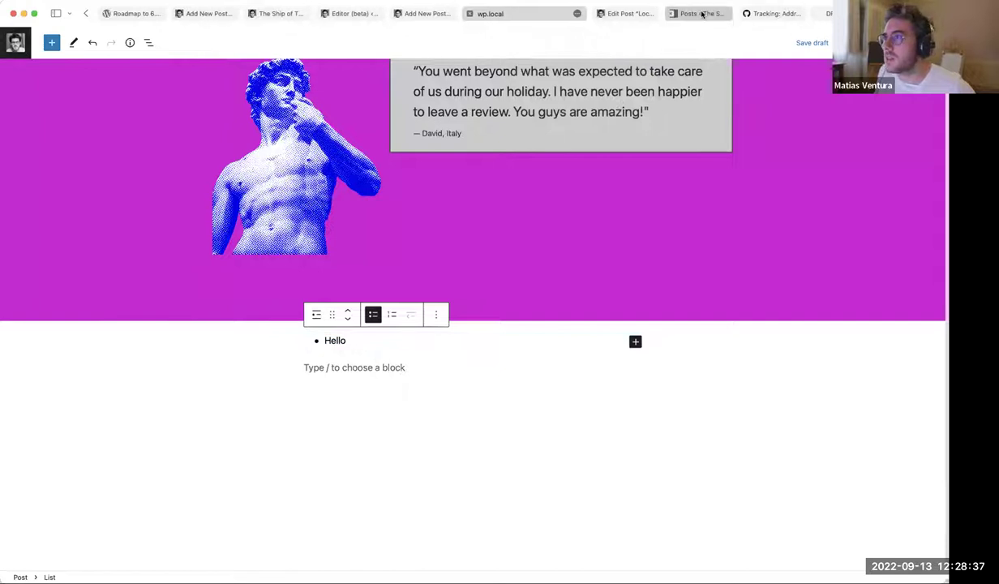
{"action": "left_click", "coordinate": [704, 13]}
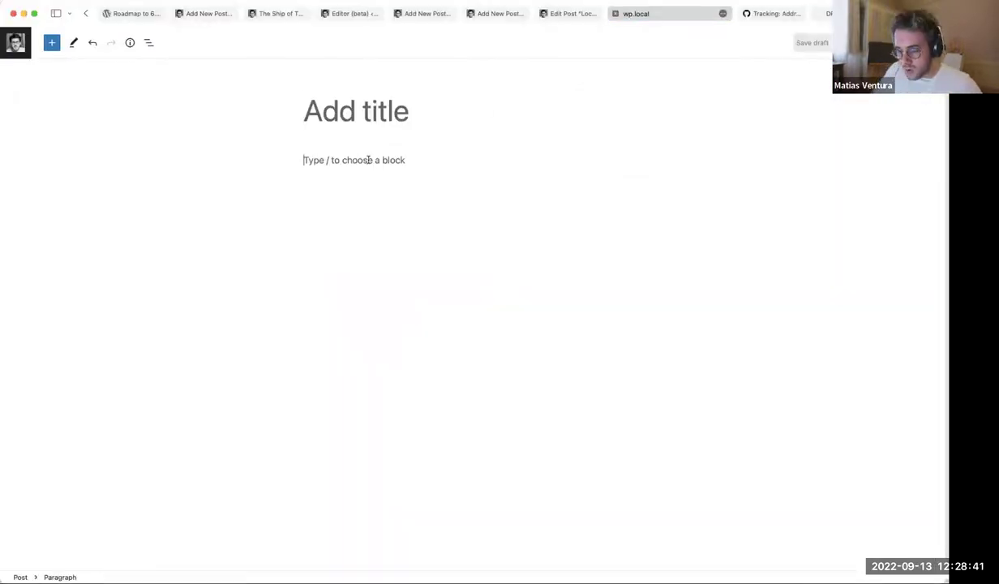
{"action": "type", "text": "/"}
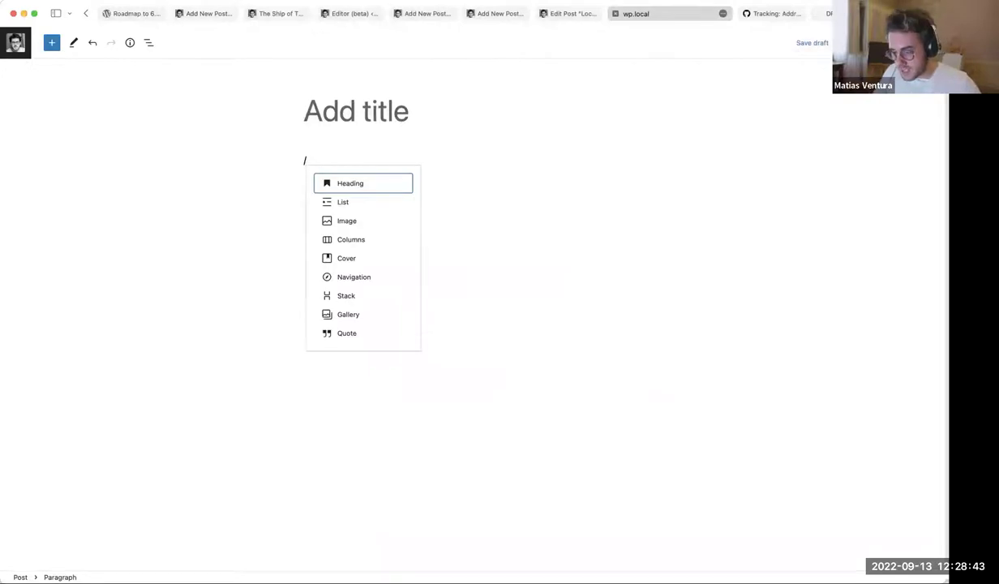
{"action": "type", "text": "post"}
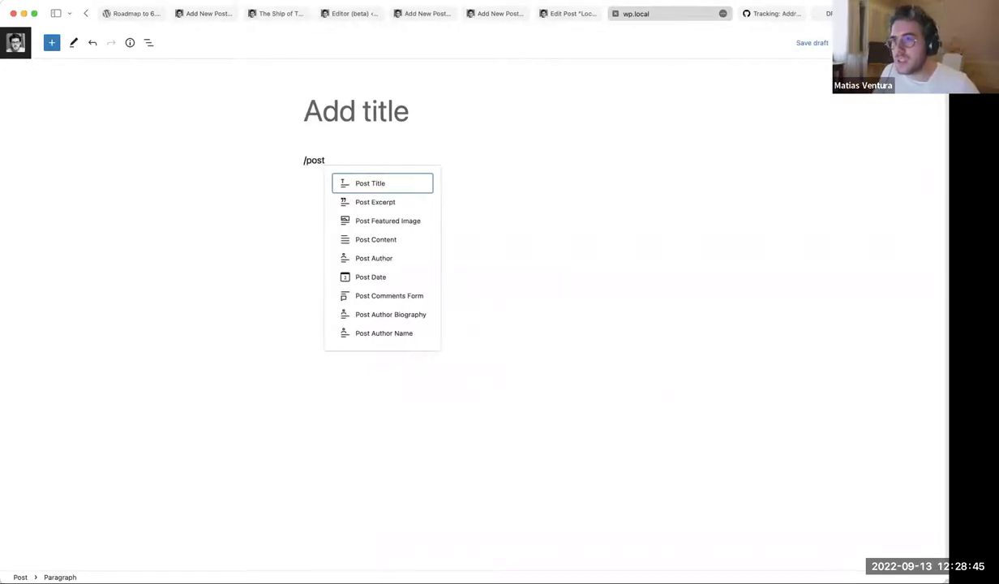
{"action": "key", "text": "BackSpace"}
{"action": "key", "text": "BackSpace"}
{"action": "key", "text": "BackSpace"}
{"action": "key", "text": "BackSpace"}
{"action": "key", "text": "BackSpace"}
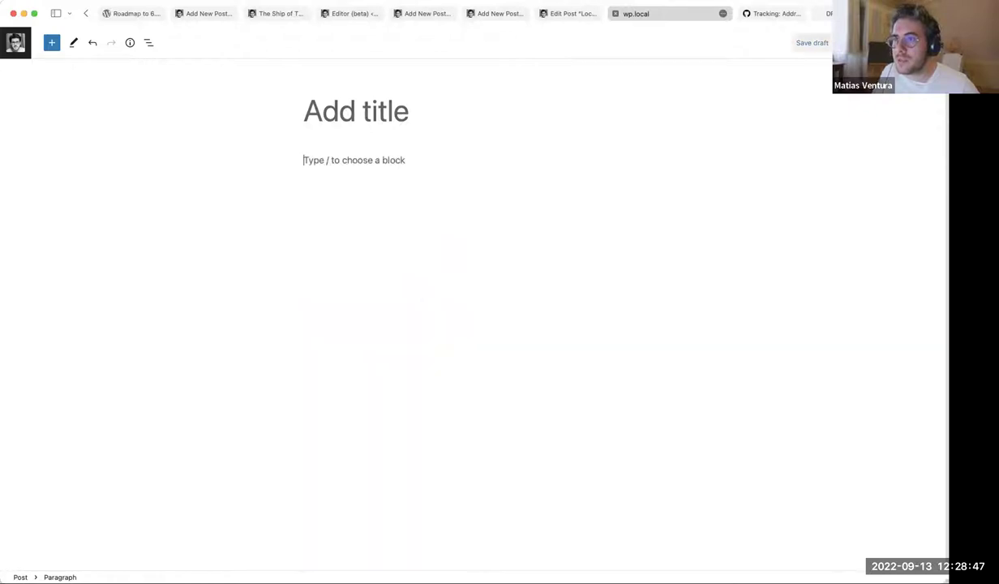
Return to the site editor and open the Home template from the template list.
{"action": "left_click", "coordinate": [326, 12]}
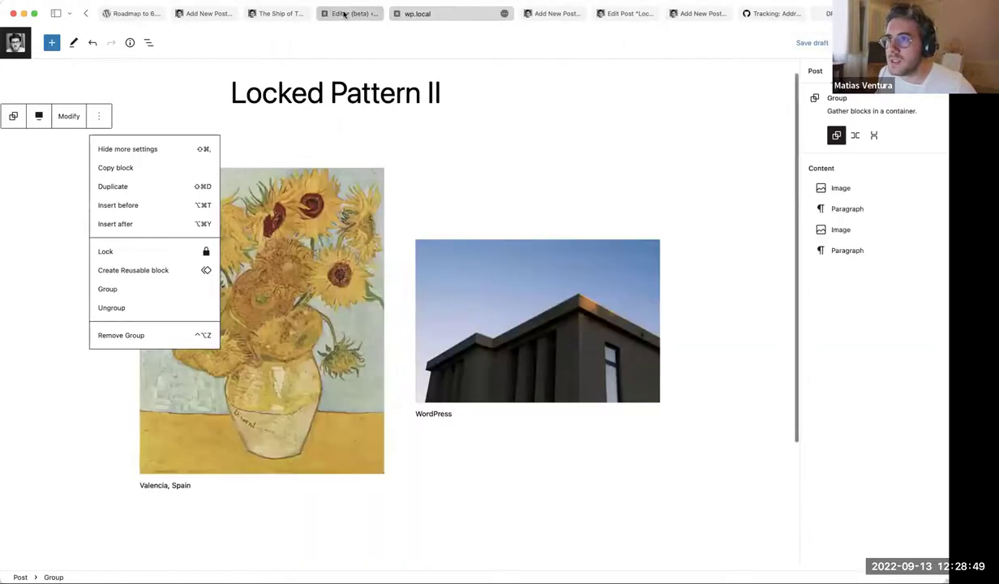
{"action": "left_click", "coordinate": [278, 13]}
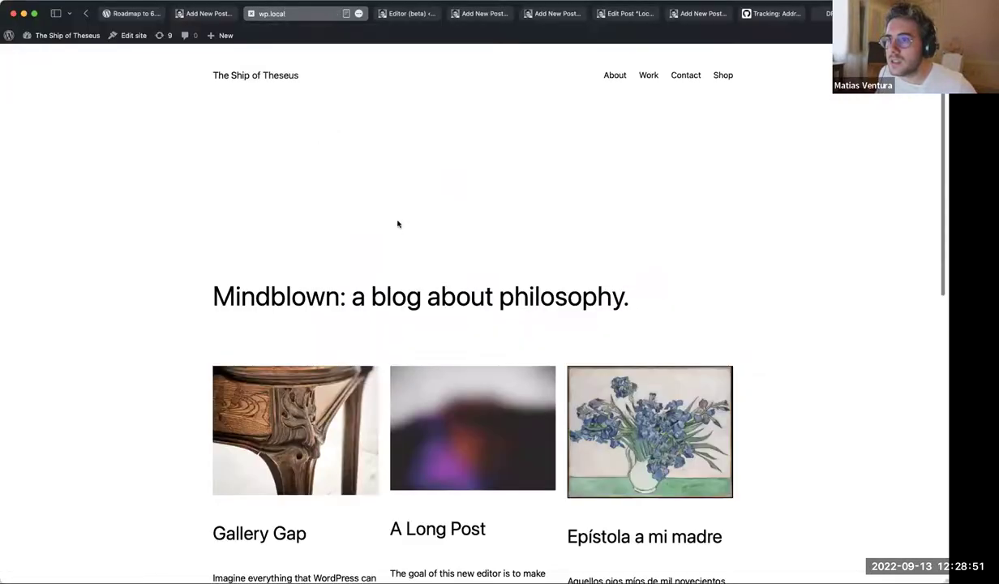
{"action": "scroll", "coordinate": [469, 375], "scroll_direction": "down", "scroll_amount": 4}
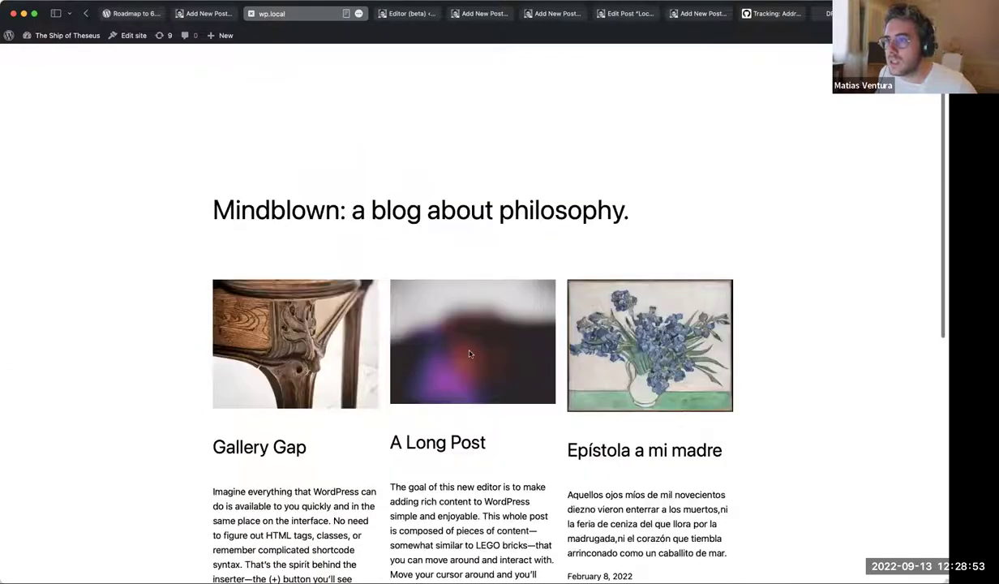
{"action": "key", "text": "ctrl+Tab"}
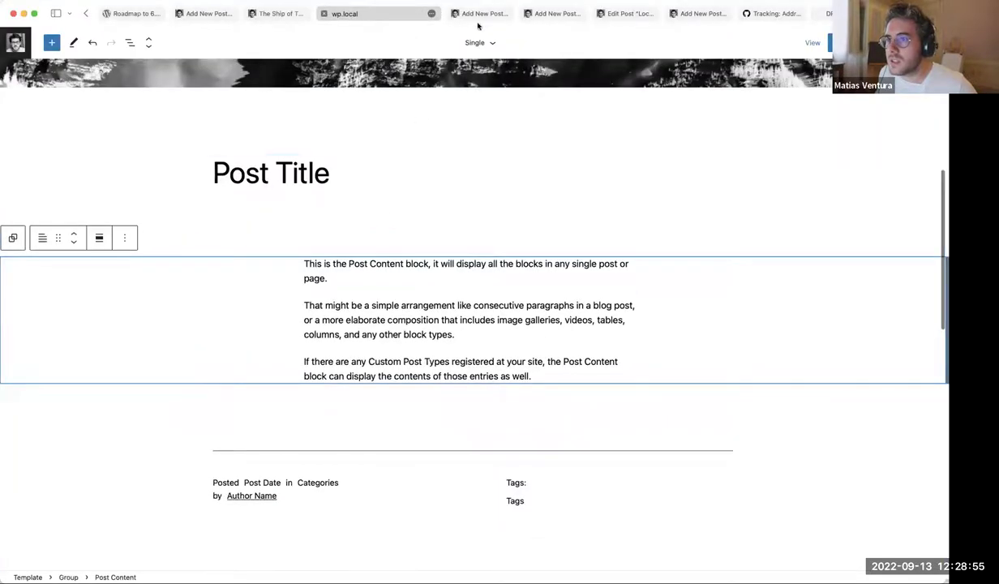
{"action": "left_click", "coordinate": [15, 42]}
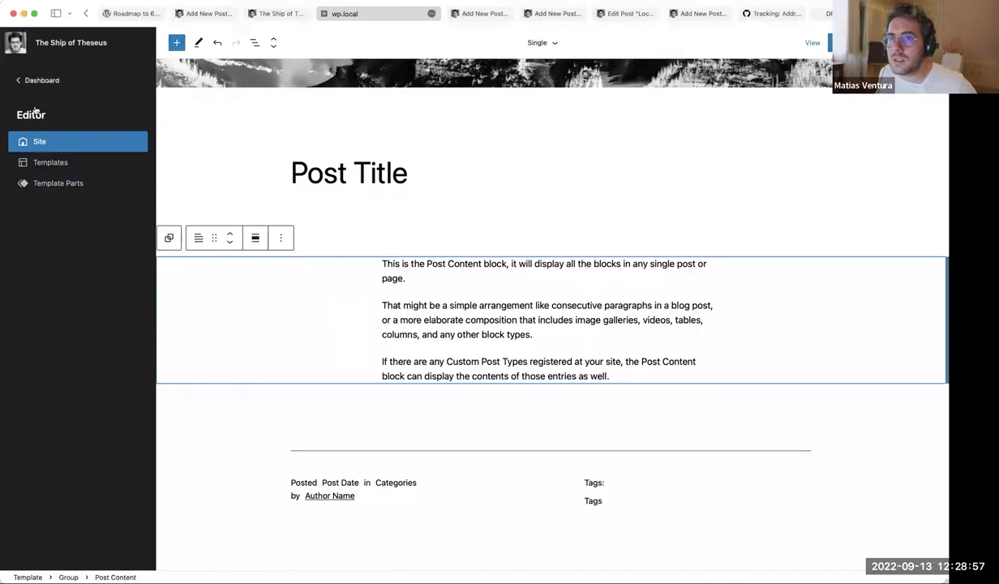
{"action": "left_click", "coordinate": [48, 162]}
{"action": "left_click", "coordinate": [333, 295]}
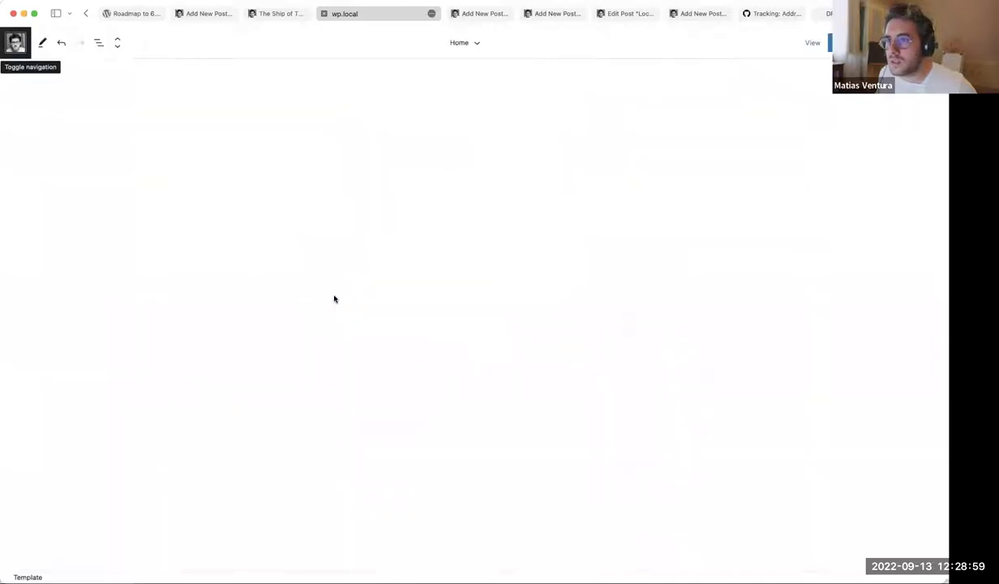
Insert a Posts List block between the empty Image block and the "Mindblown: a blog about philosophy." heading.
{"action": "scroll", "coordinate": [495, 204], "scroll_direction": "down", "scroll_amount": 5}
{"action": "left_click", "coordinate": [494, 204]}
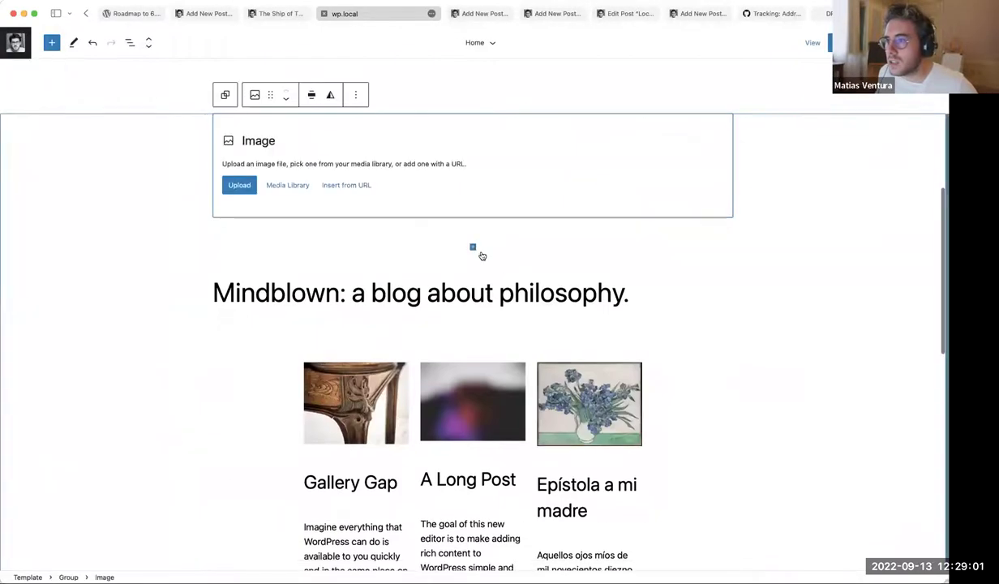
{"action": "left_click", "coordinate": [472, 247]}
{"action": "type", "text": "post"}
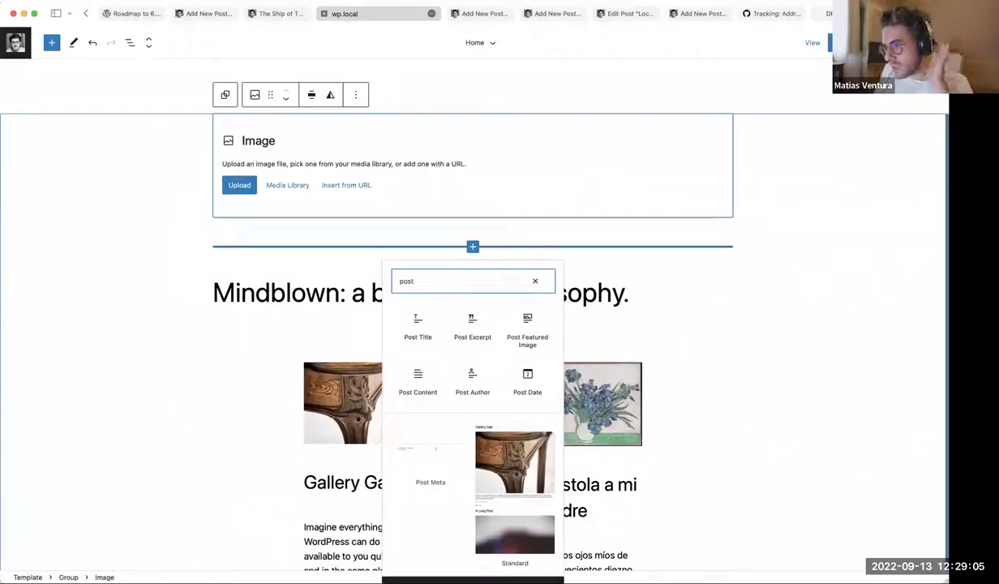
{"action": "type", "text": " li"}
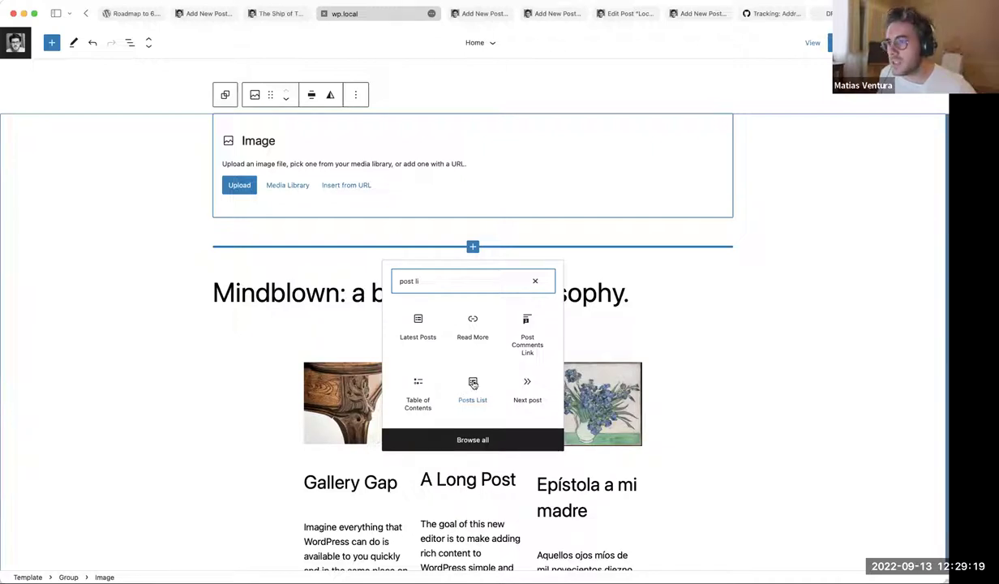
{"action": "left_click", "coordinate": [473, 384]}
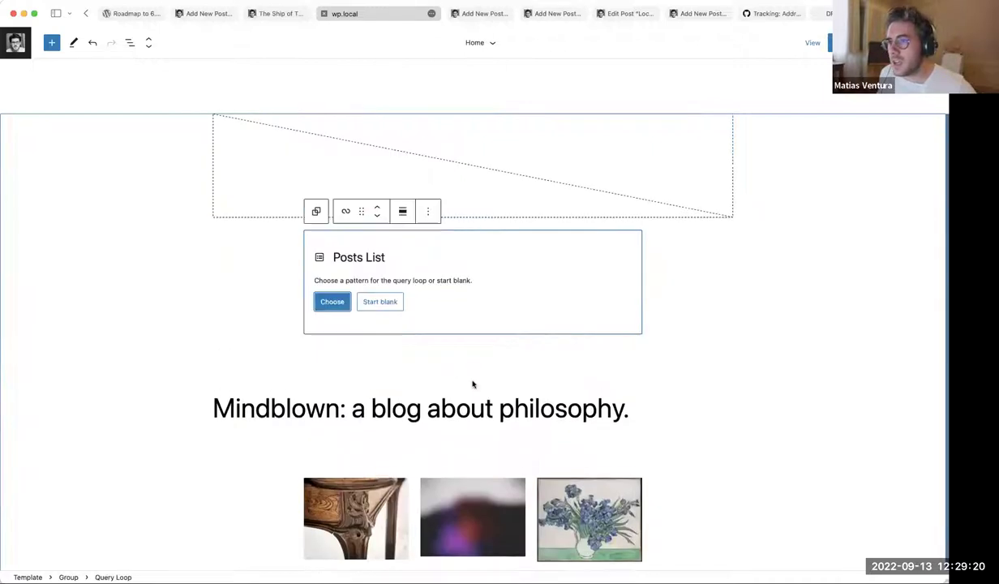
Compare the Posts List patterns in grid view and apply the first one, with title, featured image, excerpt and date stacked for each post.
{"action": "left_click", "coordinate": [333, 303]}
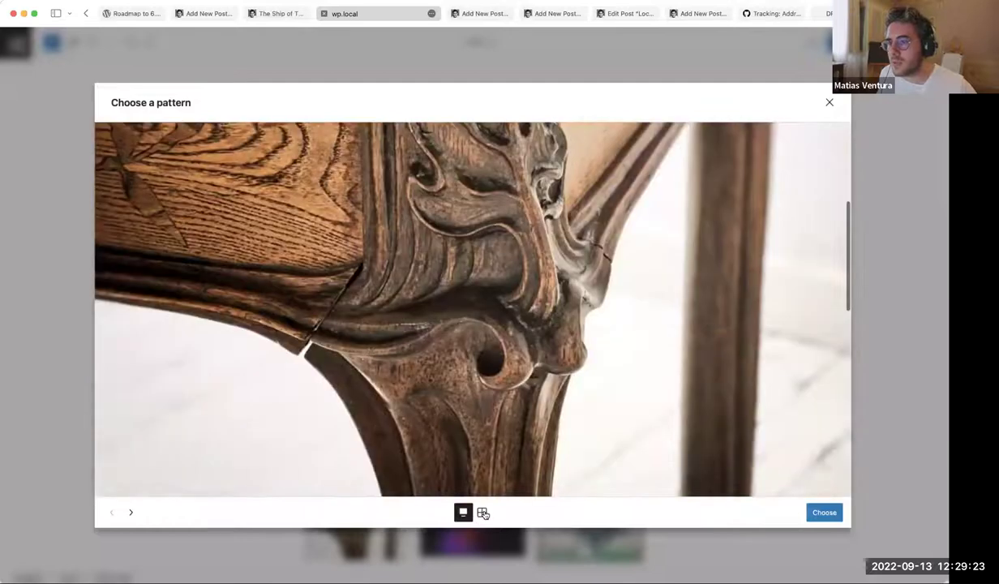
{"action": "left_click", "coordinate": [483, 512]}
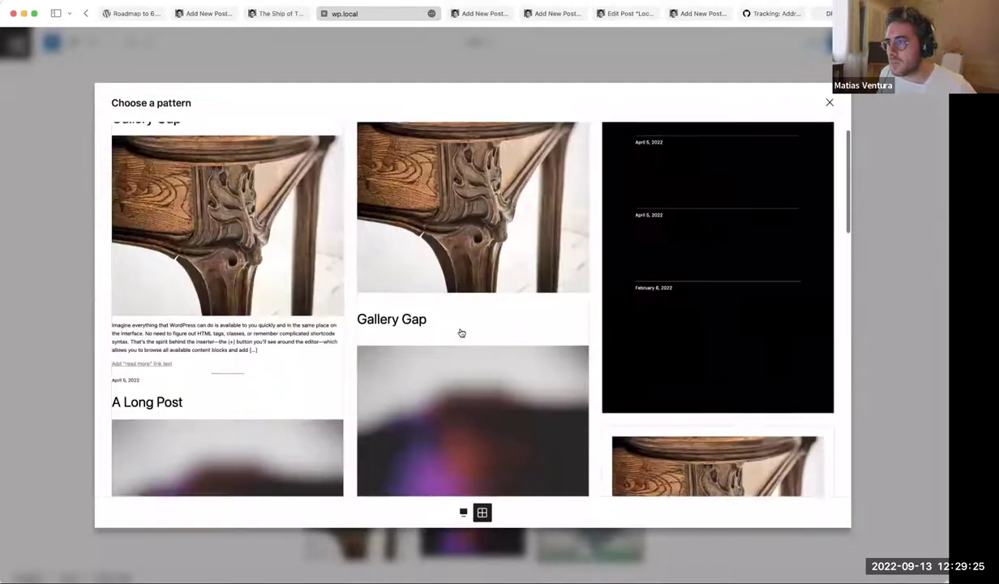
{"action": "scroll", "coordinate": [458, 328], "scroll_direction": "down", "scroll_amount": 3}
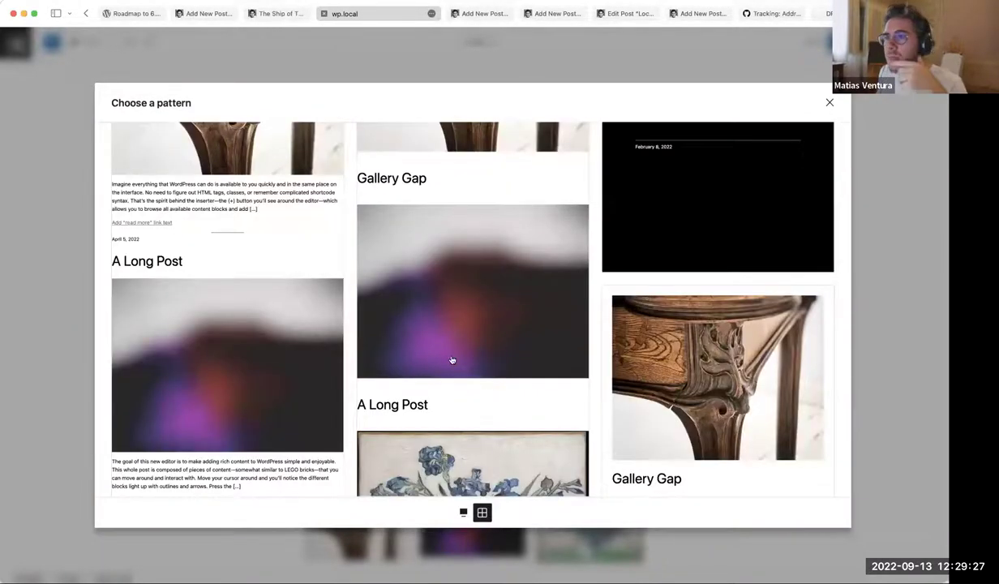
{"action": "scroll", "coordinate": [452, 361], "scroll_direction": "down", "scroll_amount": 5}
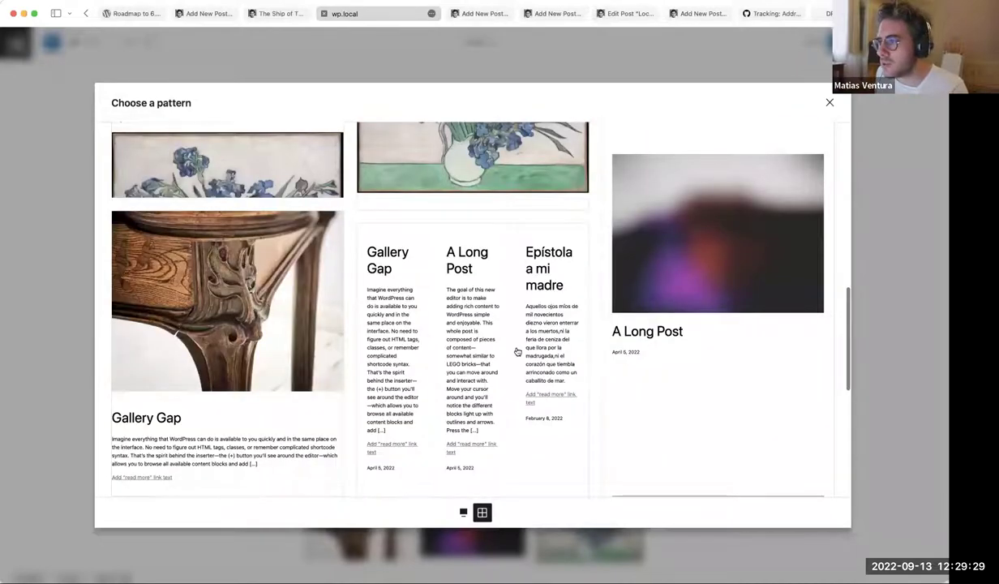
{"action": "scroll", "coordinate": [516, 351], "scroll_direction": "down", "scroll_amount": 5}
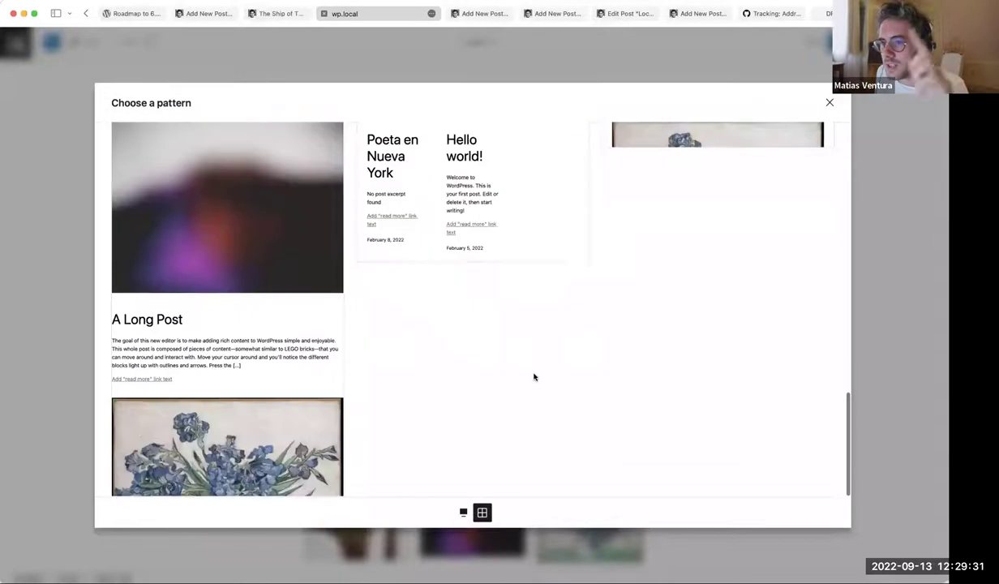
{"action": "scroll", "coordinate": [506, 390], "scroll_direction": "up", "scroll_amount": 10}
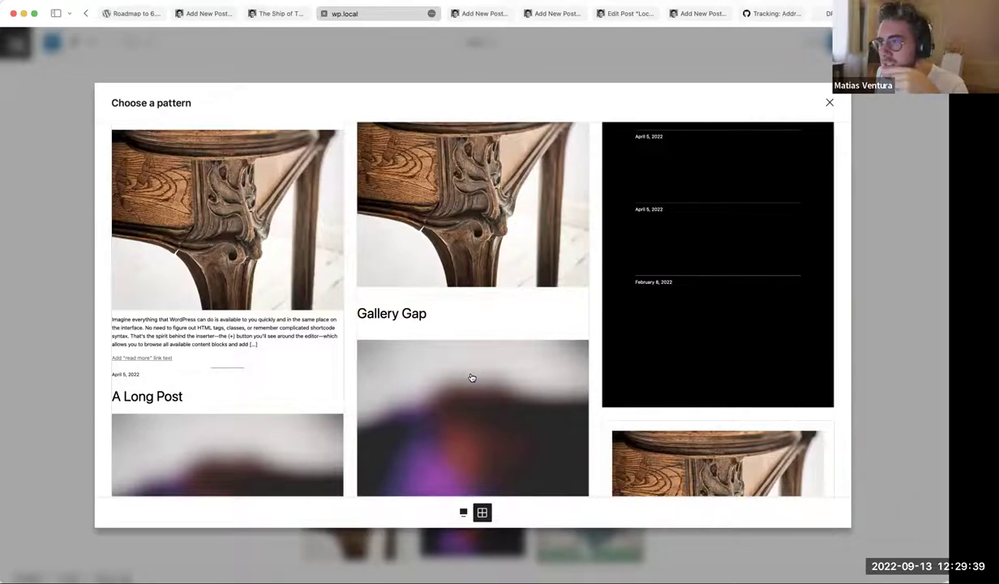
{"action": "scroll", "coordinate": [471, 378], "scroll_direction": "down", "scroll_amount": 10}
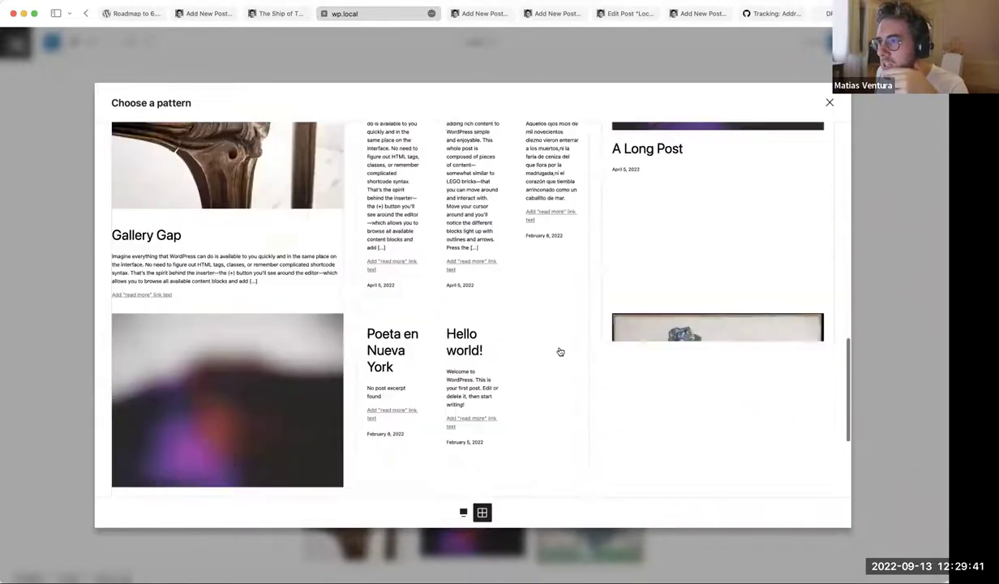
{"action": "scroll", "coordinate": [559, 351], "scroll_direction": "down", "scroll_amount": 4}
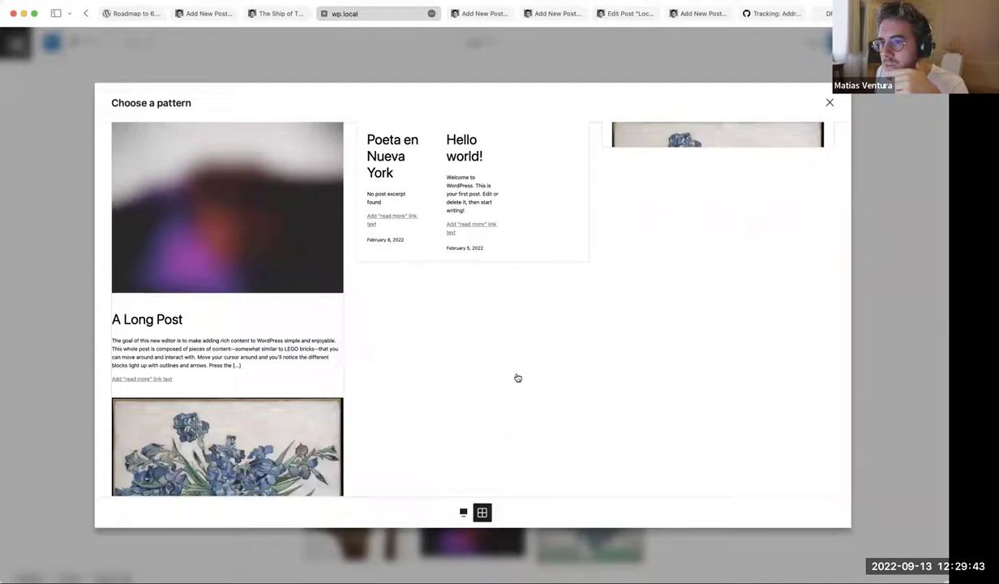
{"action": "scroll", "coordinate": [518, 377], "scroll_direction": "up", "scroll_amount": 10}
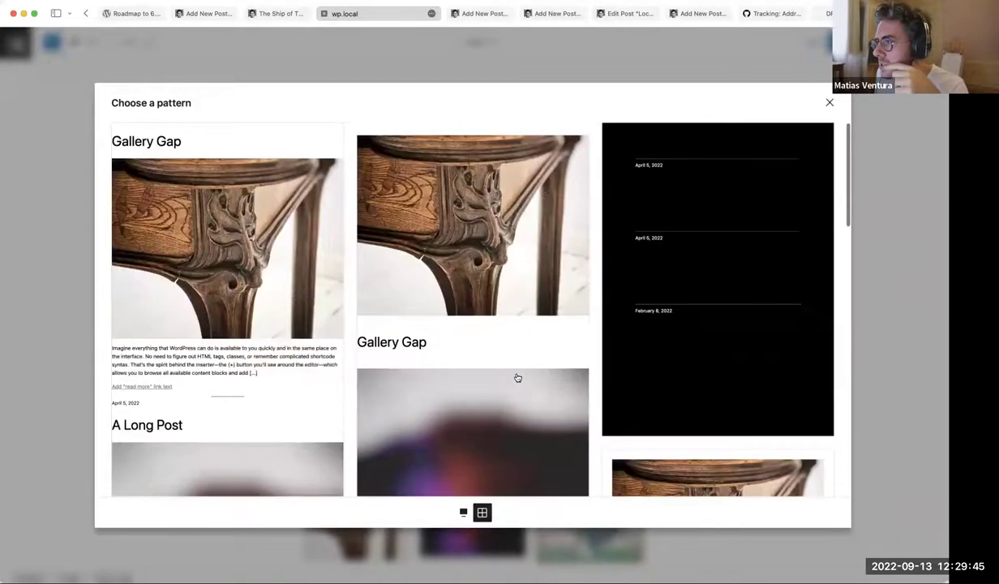
{"action": "scroll", "coordinate": [436, 381], "scroll_direction": "down", "scroll_amount": 8}
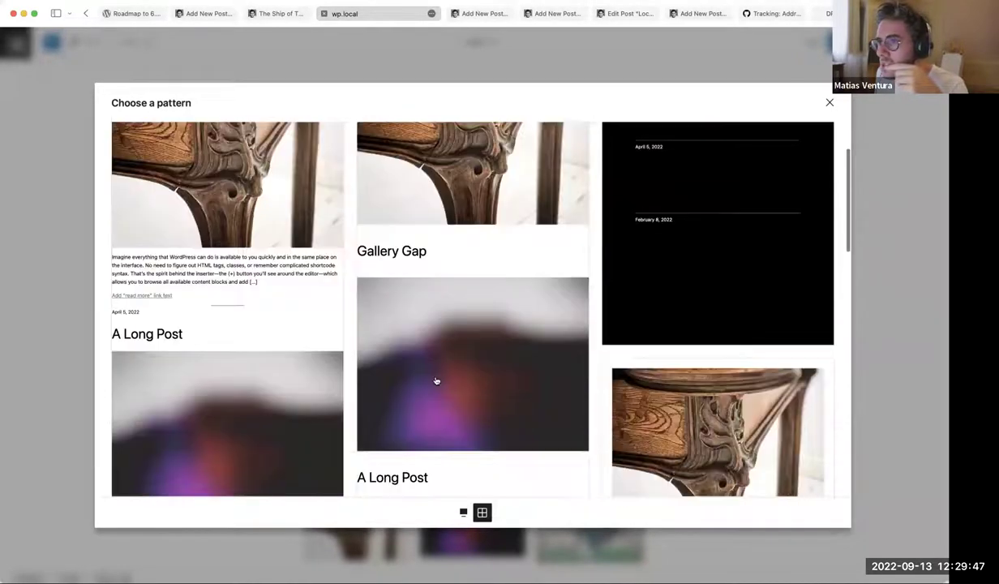
{"action": "scroll", "coordinate": [341, 308], "scroll_direction": "up", "scroll_amount": 5}
{"action": "scroll", "coordinate": [357, 227], "scroll_direction": "down", "scroll_amount": 5}
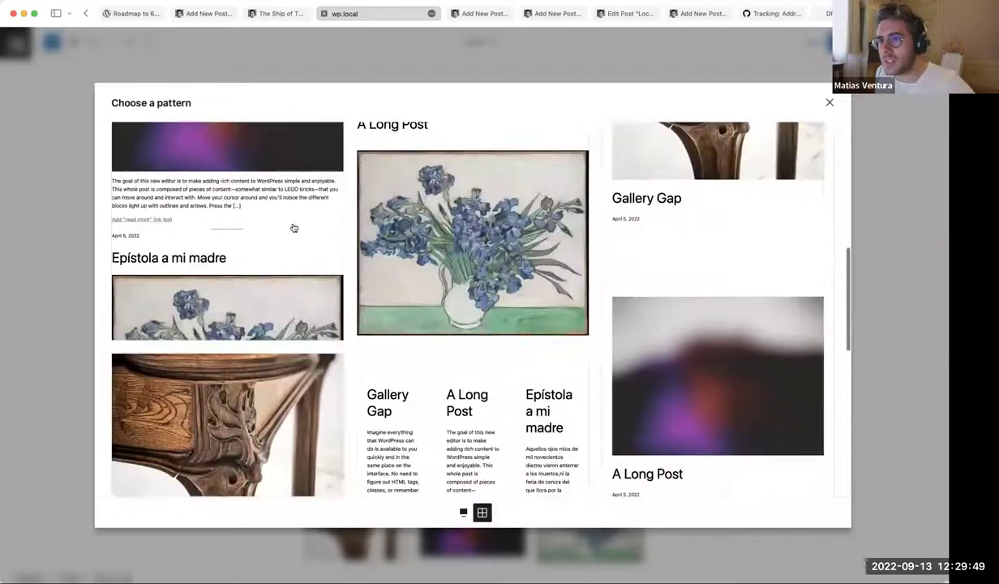
{"action": "scroll", "coordinate": [365, 405], "scroll_direction": "up", "scroll_amount": 4}
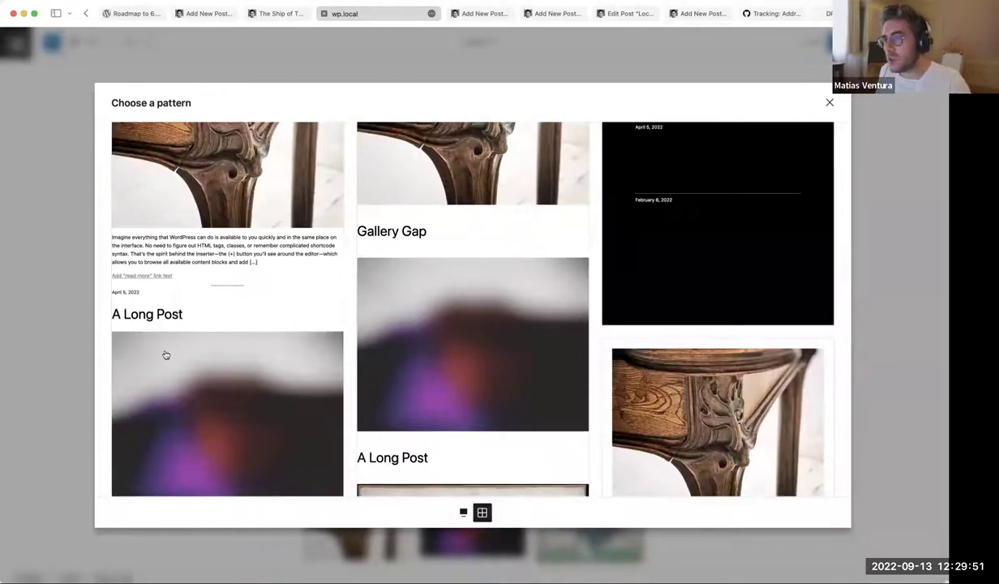
{"action": "scroll", "coordinate": [276, 213], "scroll_direction": "up", "scroll_amount": 2}
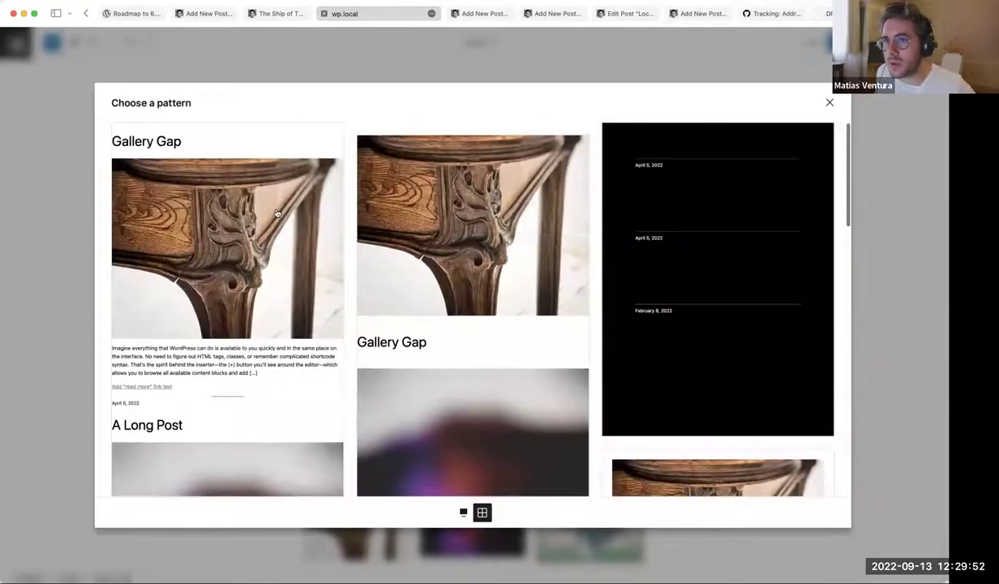
{"action": "left_click", "coordinate": [249, 369]}
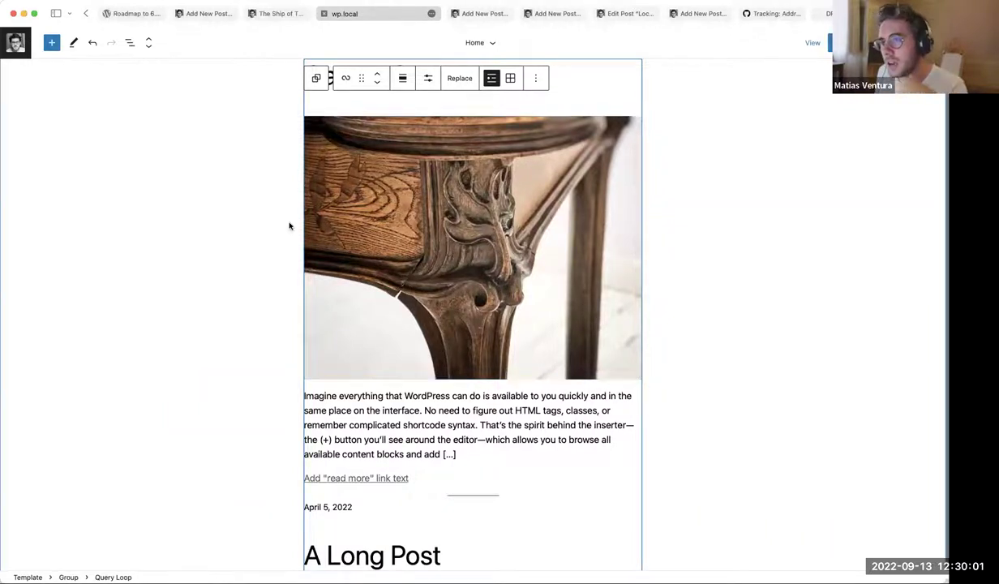
{"action": "scroll", "coordinate": [275, 268], "scroll_direction": "up", "scroll_amount": 2}
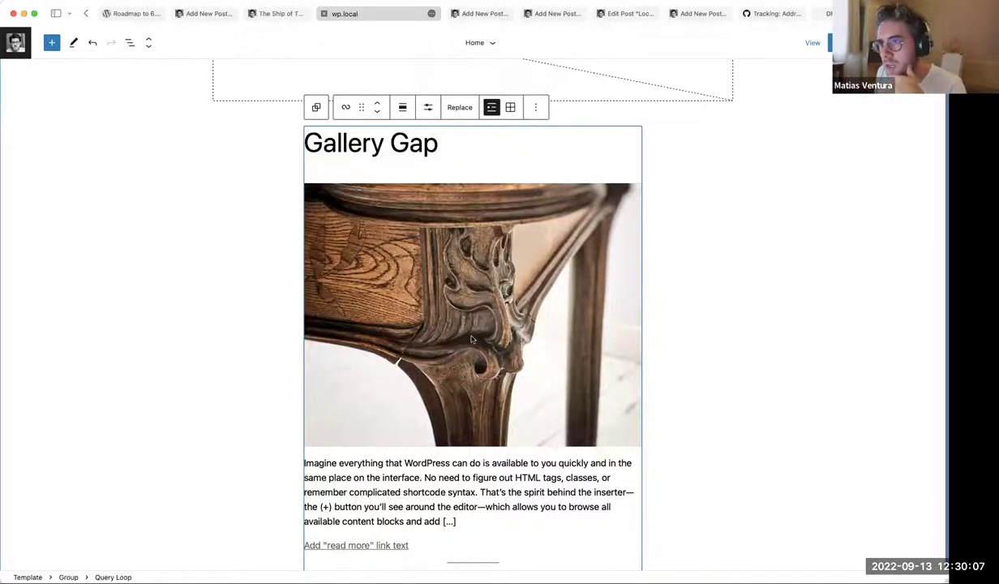
Search the block library for "catego" and view the Categories List block's preview.
{"action": "left_click", "coordinate": [51, 42]}
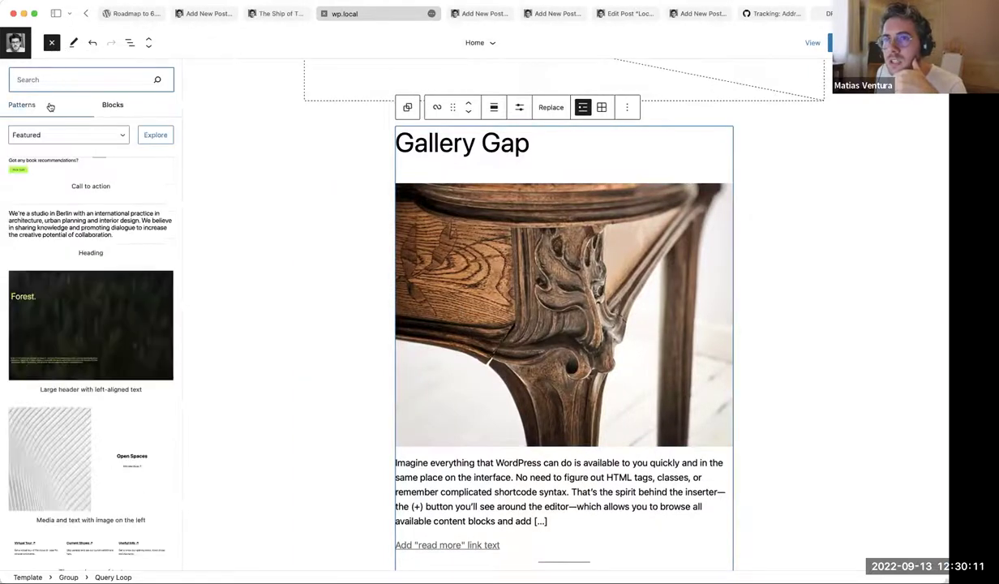
{"action": "left_click", "coordinate": [118, 105]}
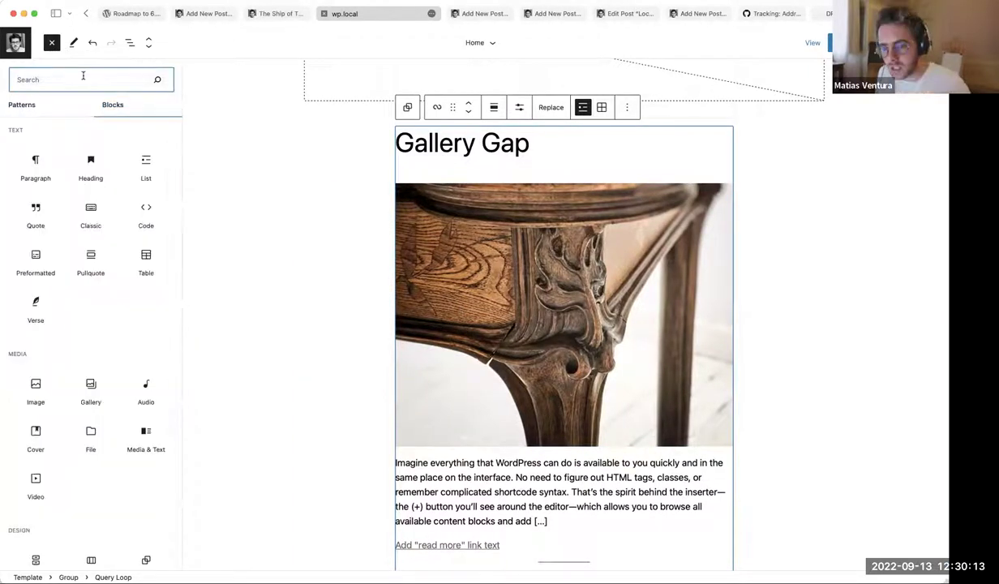
{"action": "type", "text": "catego"}
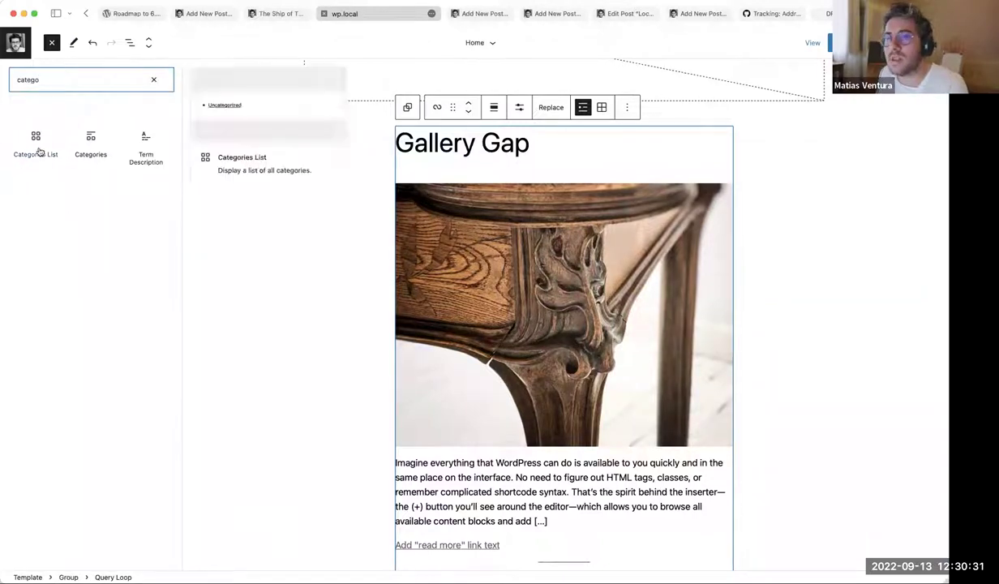
{"action": "left_click", "coordinate": [157, 82]}
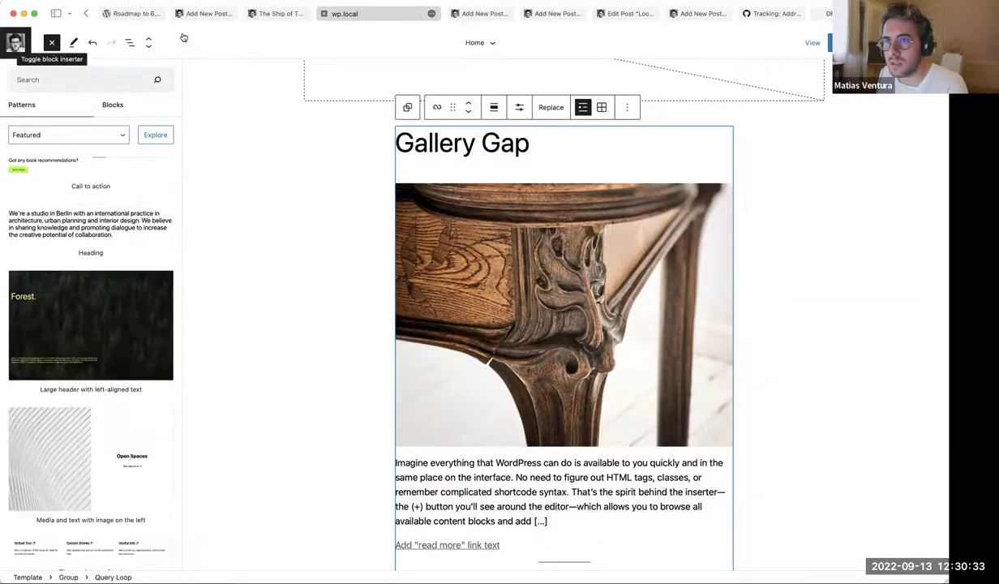
{"action": "left_click", "coordinate": [51, 43]}
Switch to the 6.1 notes post and highlight the Blocks item "Taxonomy Variations (Categories, Movies, etc).".
{"action": "left_click", "coordinate": [130, 13]}
{"action": "left_click", "coordinate": [278, 14]}
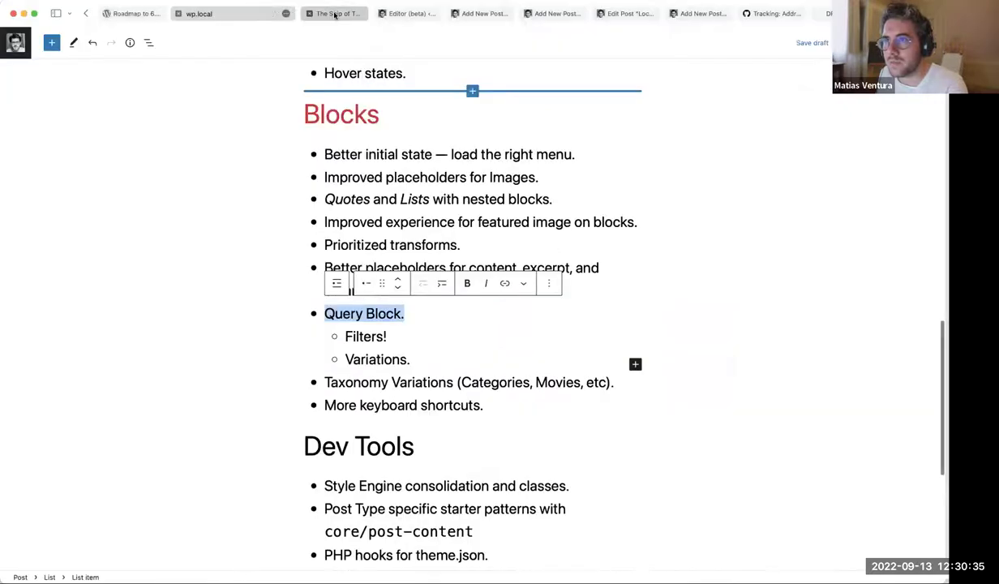
{"action": "scroll", "coordinate": [424, 377], "scroll_direction": "down", "scroll_amount": 2}
{"action": "scroll", "coordinate": [424, 377], "scroll_direction": "down", "scroll_amount": 1}
{"action": "triple_click", "coordinate": [397, 345]}
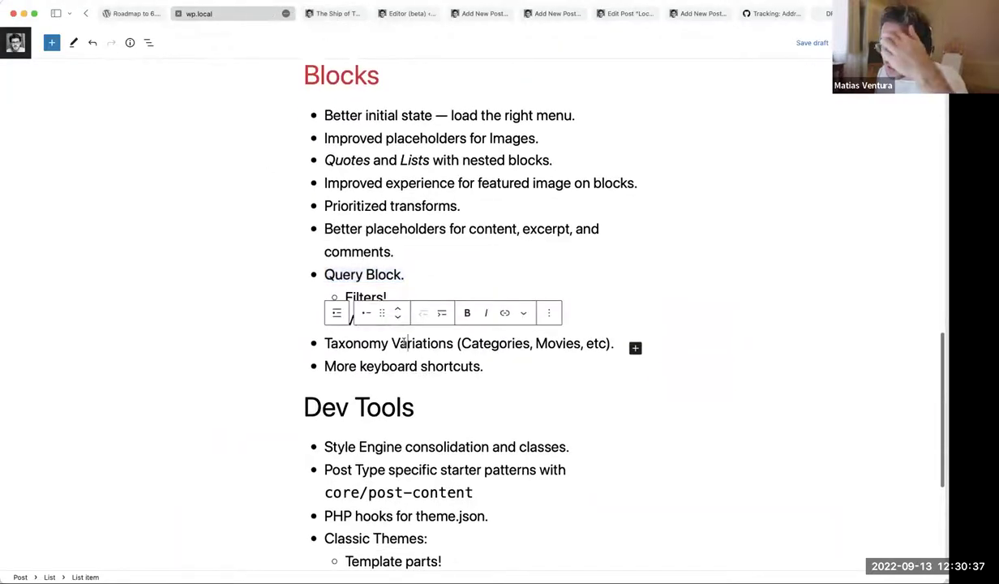
Highlight the Blocks item "More keyboard shortcuts." and the Dev Tools item "PHP hooks for theme.json." in the 6.1 notes.
{"action": "left_click", "coordinate": [414, 365]}
{"action": "triple_click", "coordinate": [413, 364]}
{"action": "scroll", "coordinate": [265, 316], "scroll_direction": "down", "scroll_amount": 3}
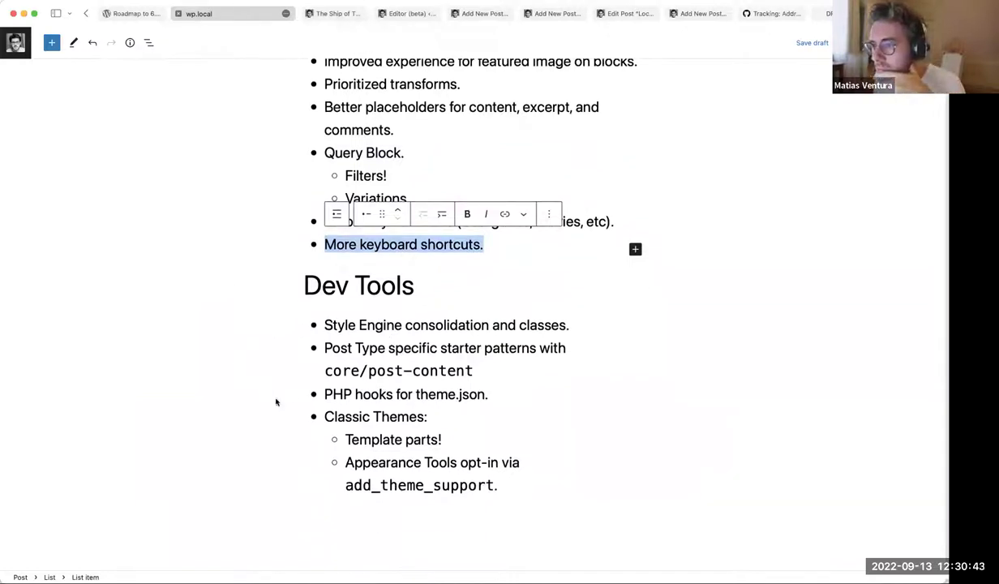
{"action": "triple_click", "coordinate": [391, 393]}
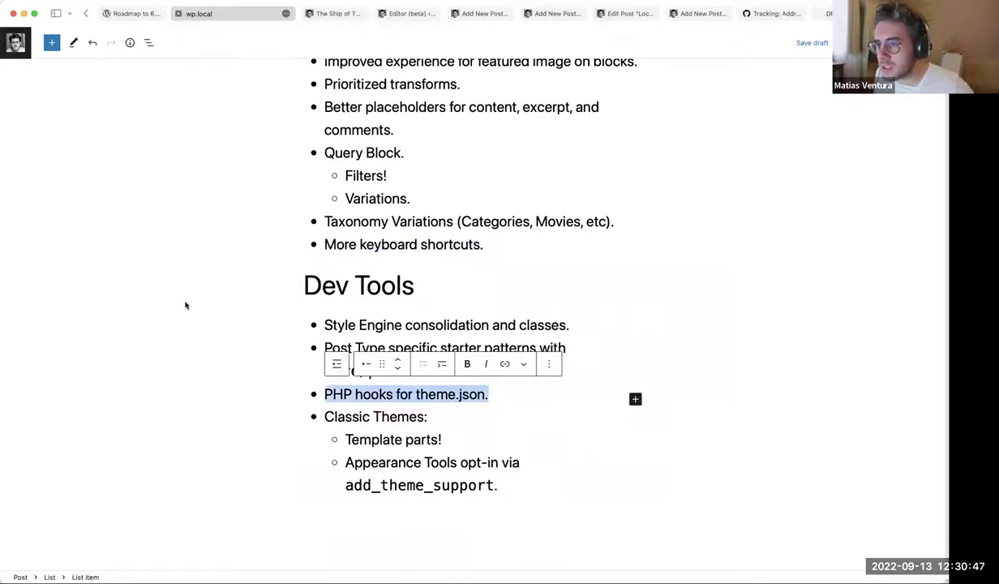
Switch to the Home template in the site editor and view the global Styles options beside the page header, then hide them.
{"action": "scroll", "coordinate": [183, 279], "scroll_direction": "up", "scroll_amount": 10}
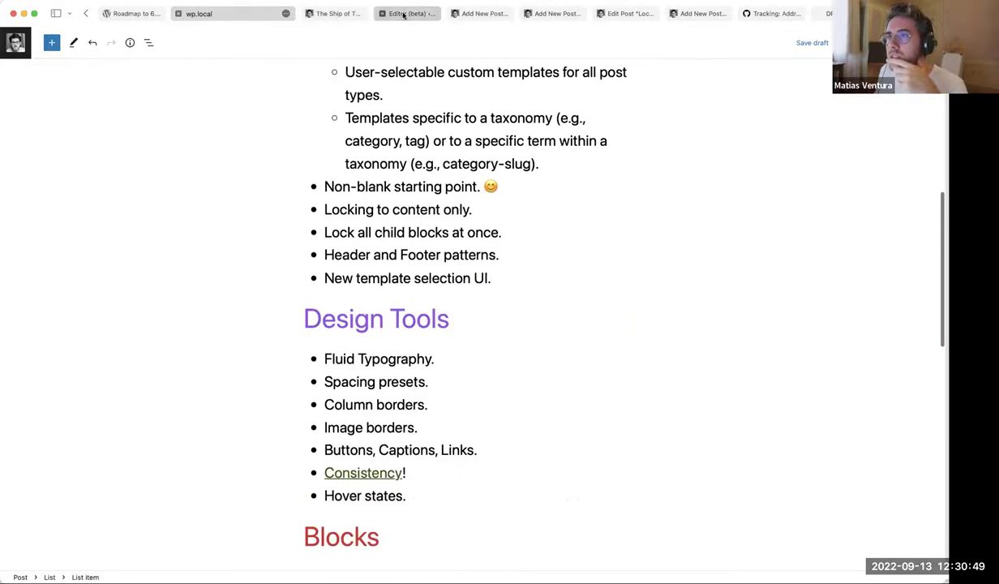
{"action": "left_click", "coordinate": [405, 13]}
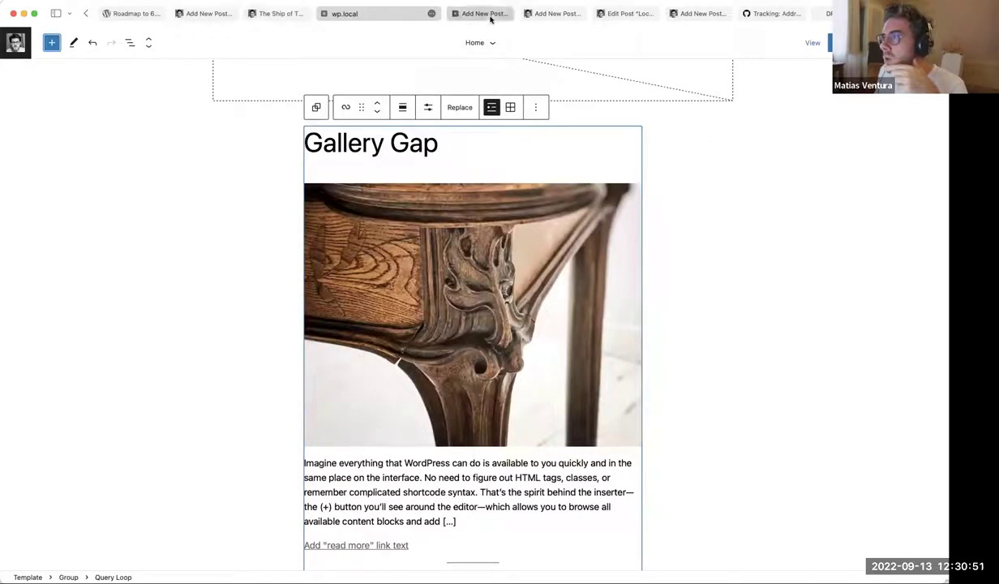
{"action": "left_click", "coordinate": [908, 42]}
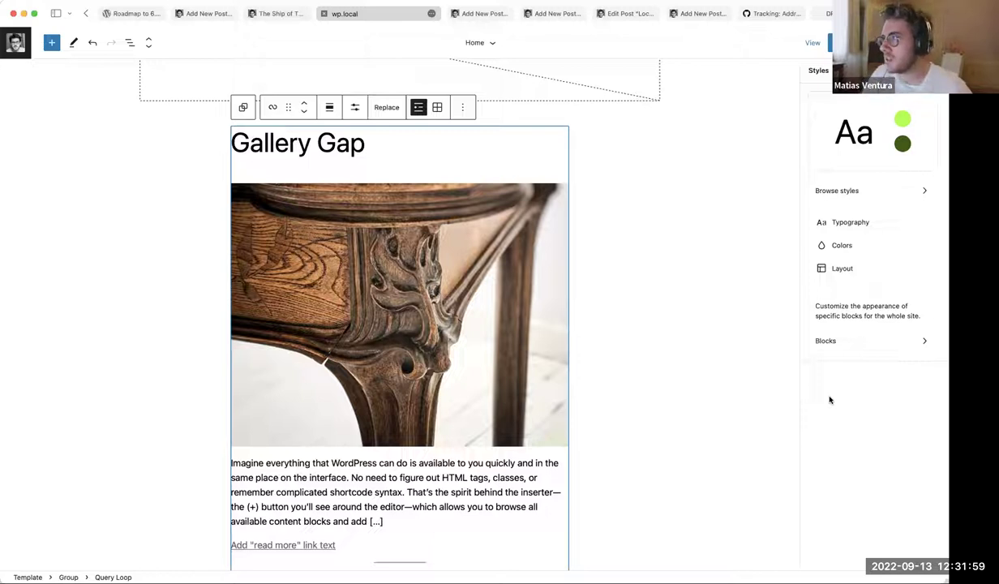
{"action": "scroll", "coordinate": [496, 255], "scroll_direction": "up", "scroll_amount": 5}
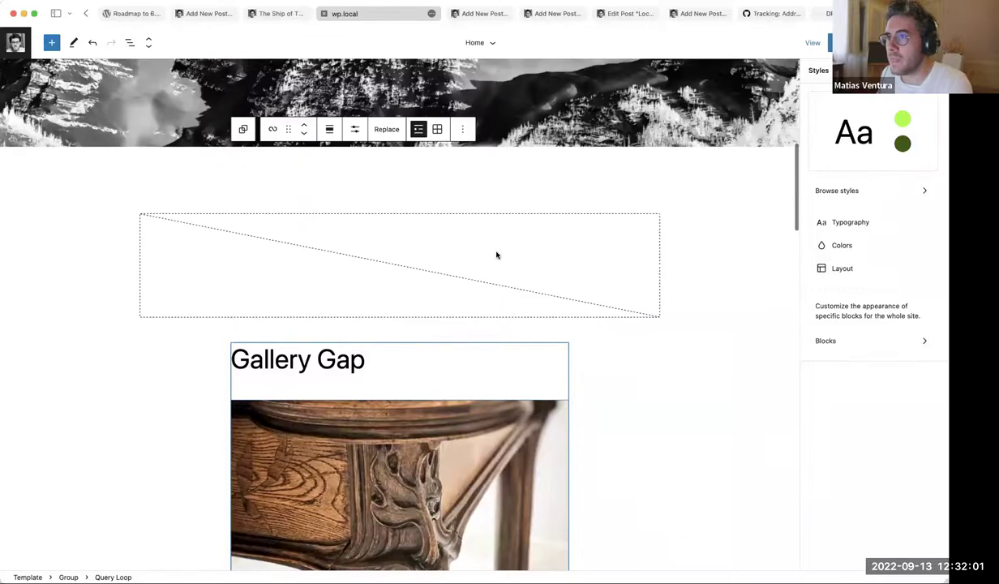
{"action": "scroll", "coordinate": [496, 255], "scroll_direction": "up", "scroll_amount": 6}
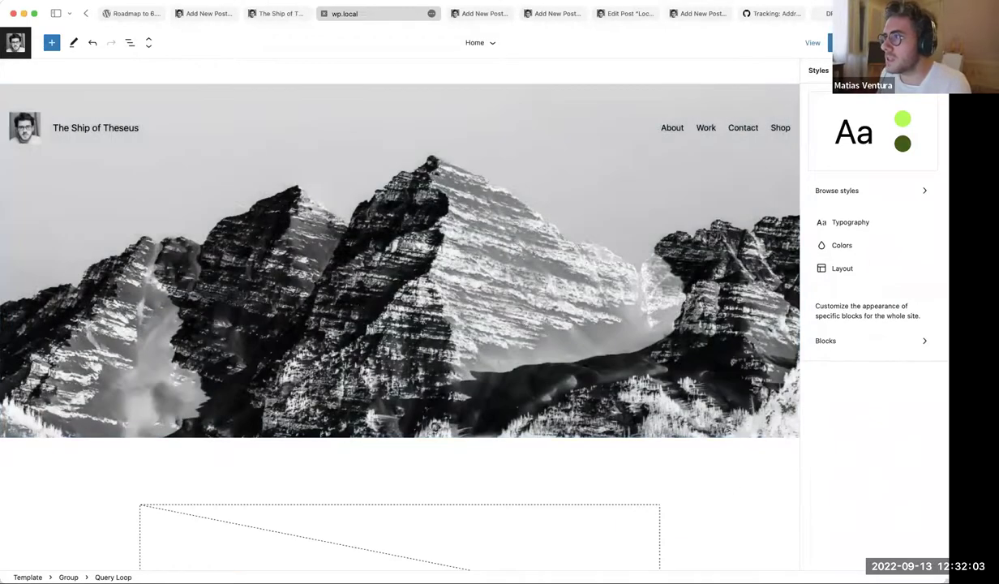
{"action": "key", "text": "super+shift+comma"}
{"action": "left_click", "coordinate": [252, 79]}
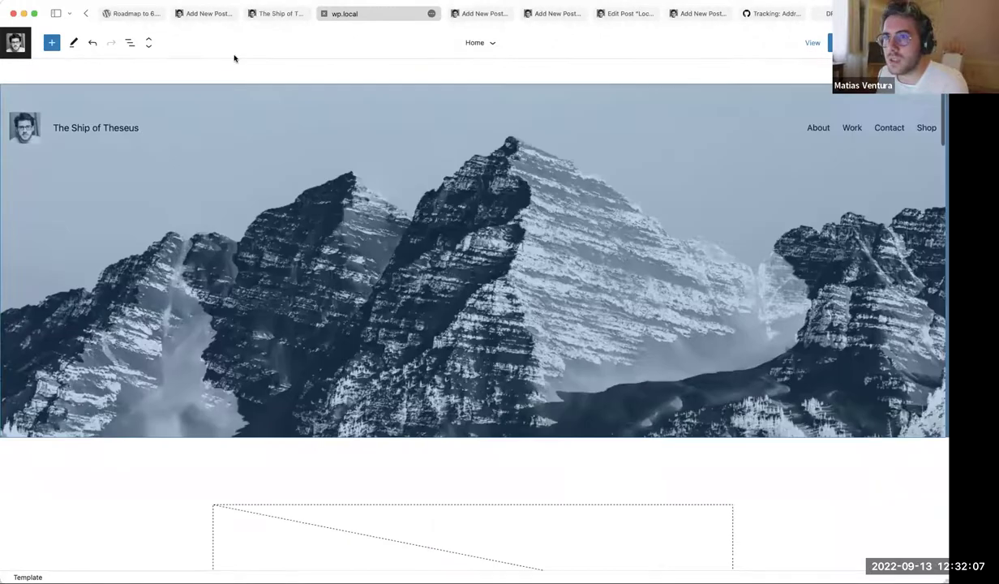
Return to the 6.1 notes post and review its Dev Tools, Blocks, Design Tools and Templates & Patterns lists.
{"action": "left_click", "coordinate": [203, 14]}
{"action": "scroll", "coordinate": [487, 267], "scroll_direction": "down", "scroll_amount": 10}
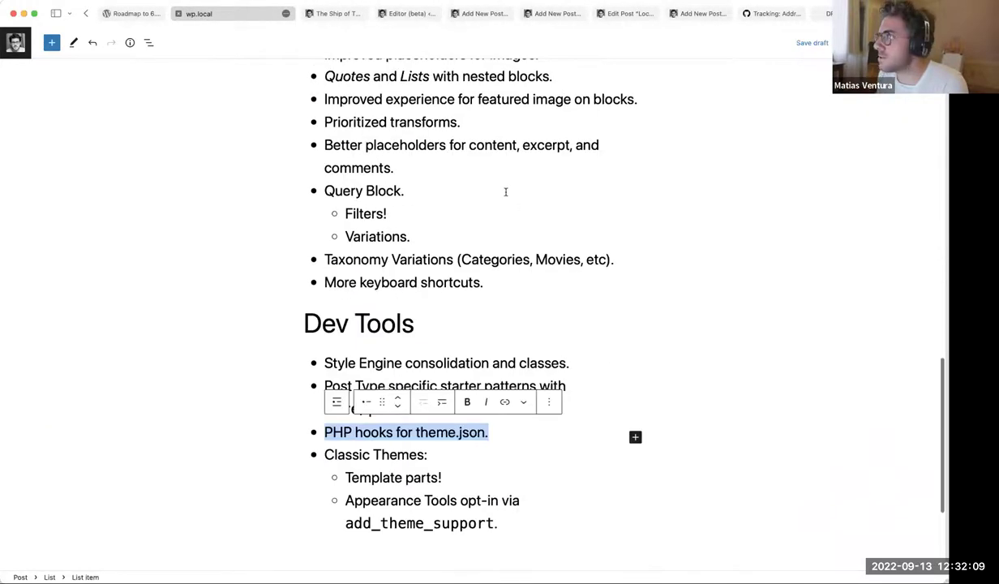
{"action": "scroll", "coordinate": [505, 290], "scroll_direction": "down", "scroll_amount": 3}
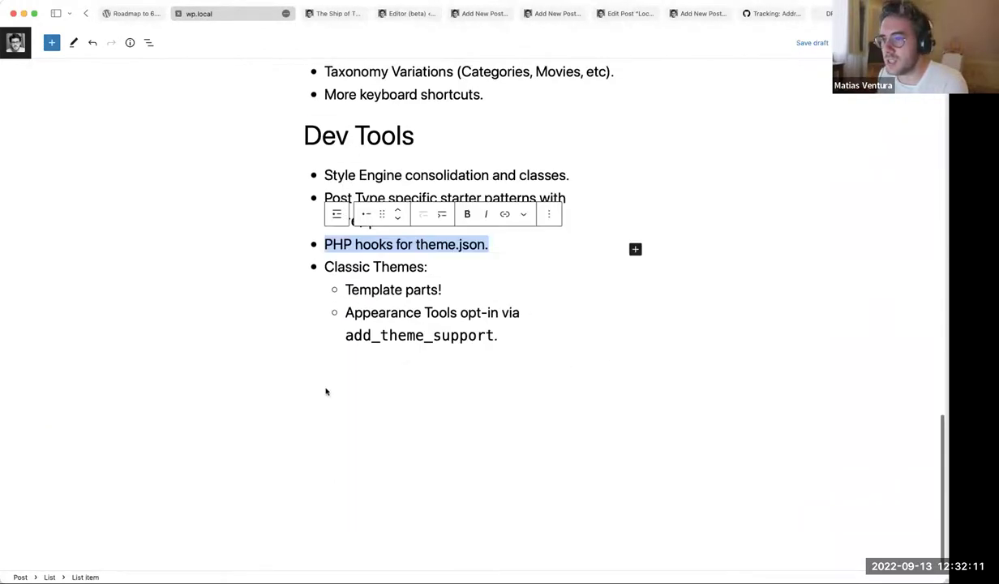
{"action": "scroll", "coordinate": [288, 372], "scroll_direction": "up", "scroll_amount": 3}
{"action": "left_click", "coordinate": [421, 302]}
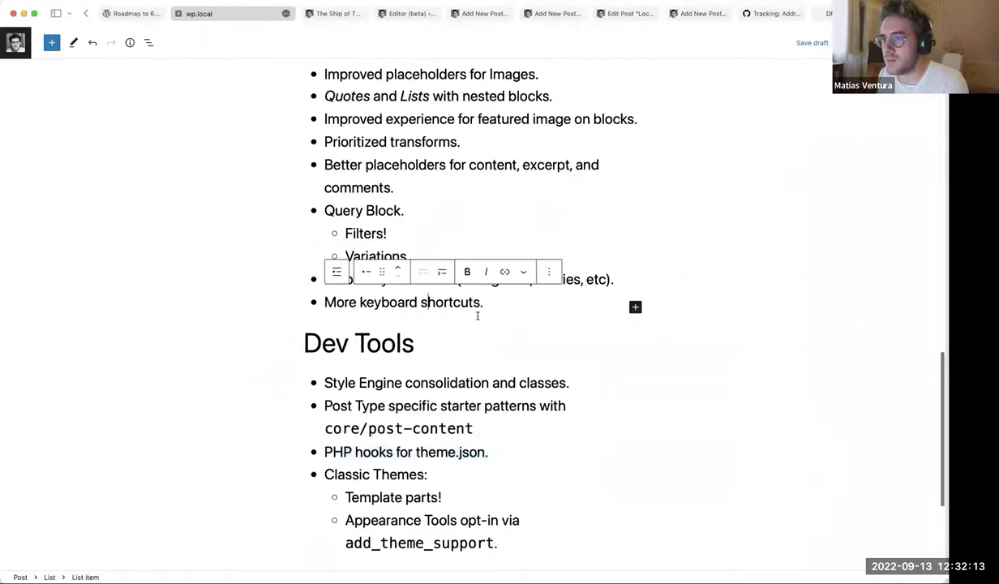
{"action": "scroll", "coordinate": [477, 316], "scroll_direction": "up", "scroll_amount": 15}
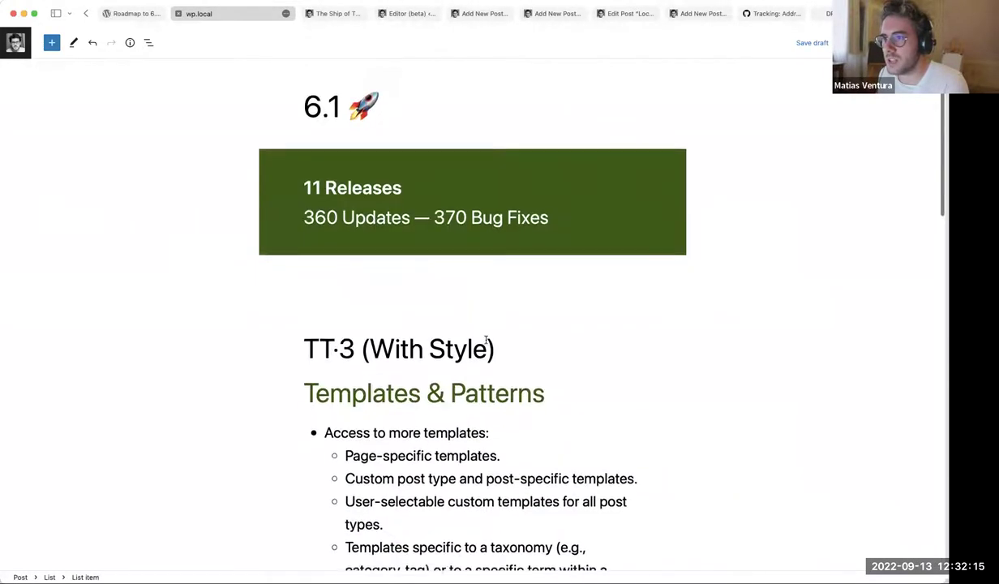
{"action": "scroll", "coordinate": [487, 340], "scroll_direction": "down", "scroll_amount": 3}
{"action": "scroll", "coordinate": [511, 253], "scroll_direction": "down", "scroll_amount": 3}
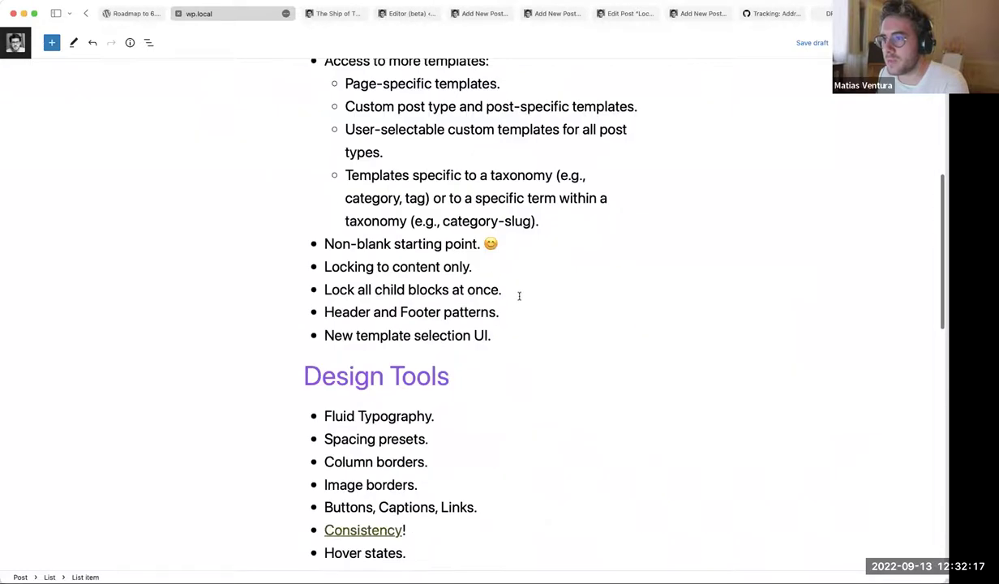
{"action": "scroll", "coordinate": [519, 296], "scroll_direction": "down", "scroll_amount": 3}
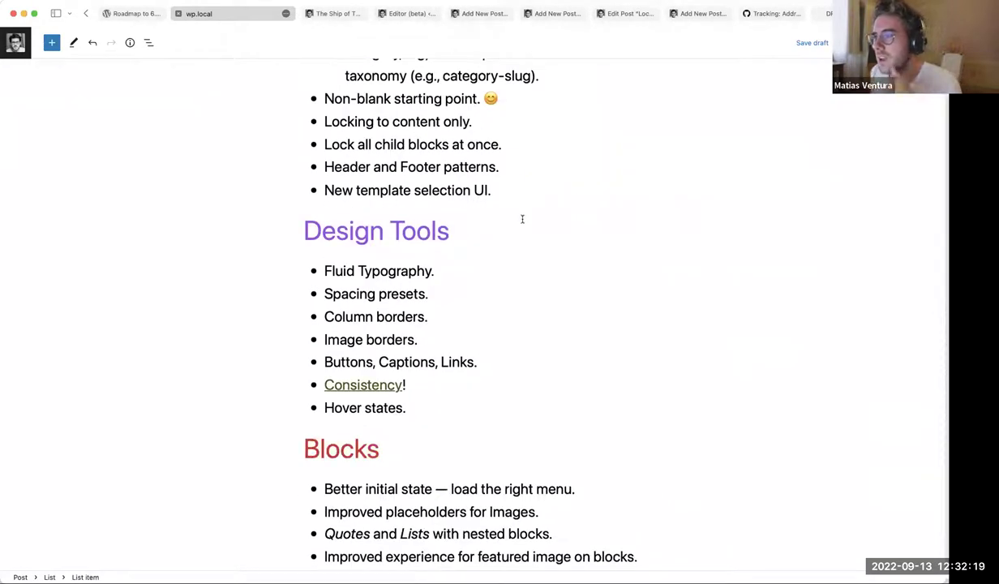
{"action": "scroll", "coordinate": [526, 199], "scroll_direction": "up", "scroll_amount": 10}
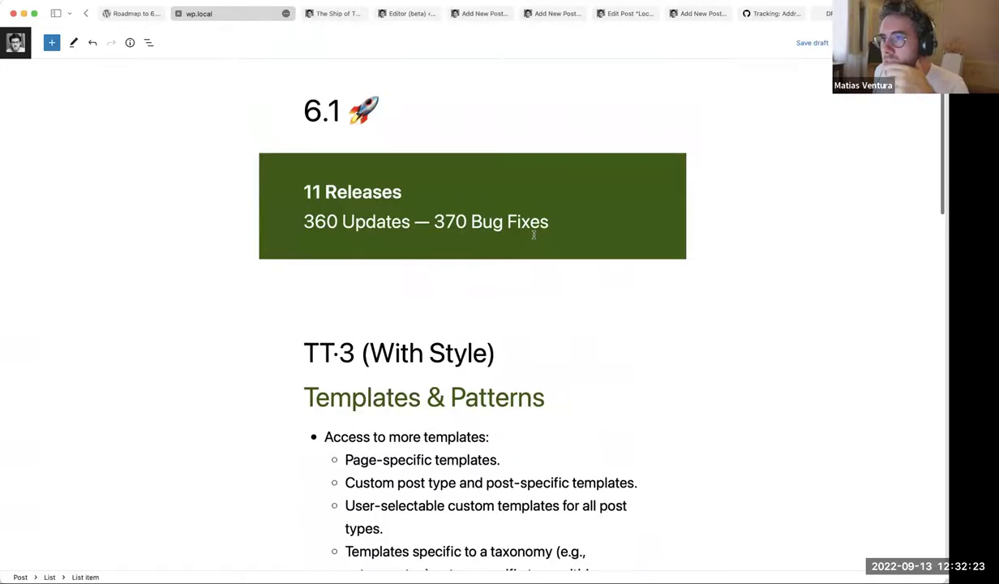
Switch to the Roadmap to 6.1 post on the Make WordPress Core site.
{"action": "left_click", "coordinate": [120, 14]}
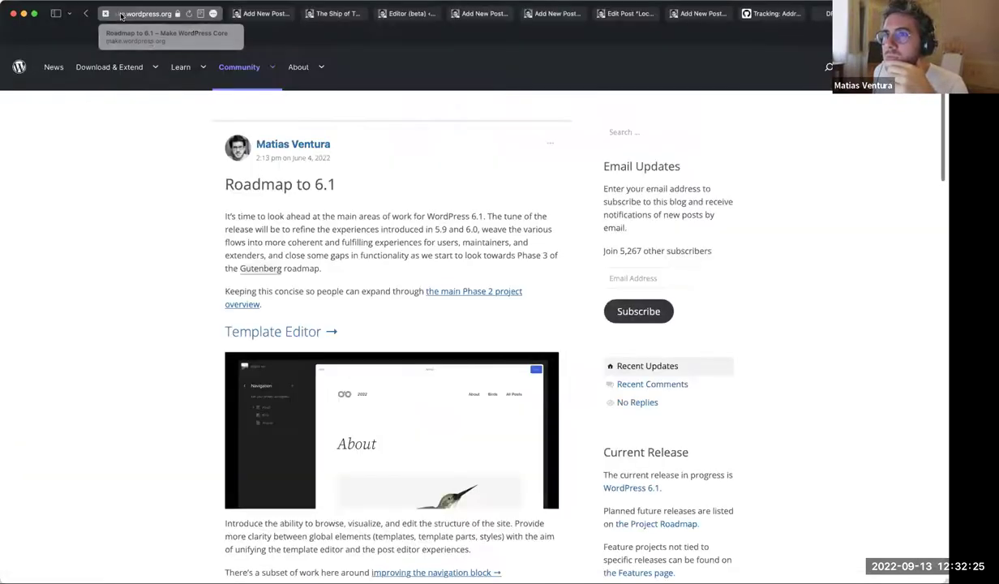